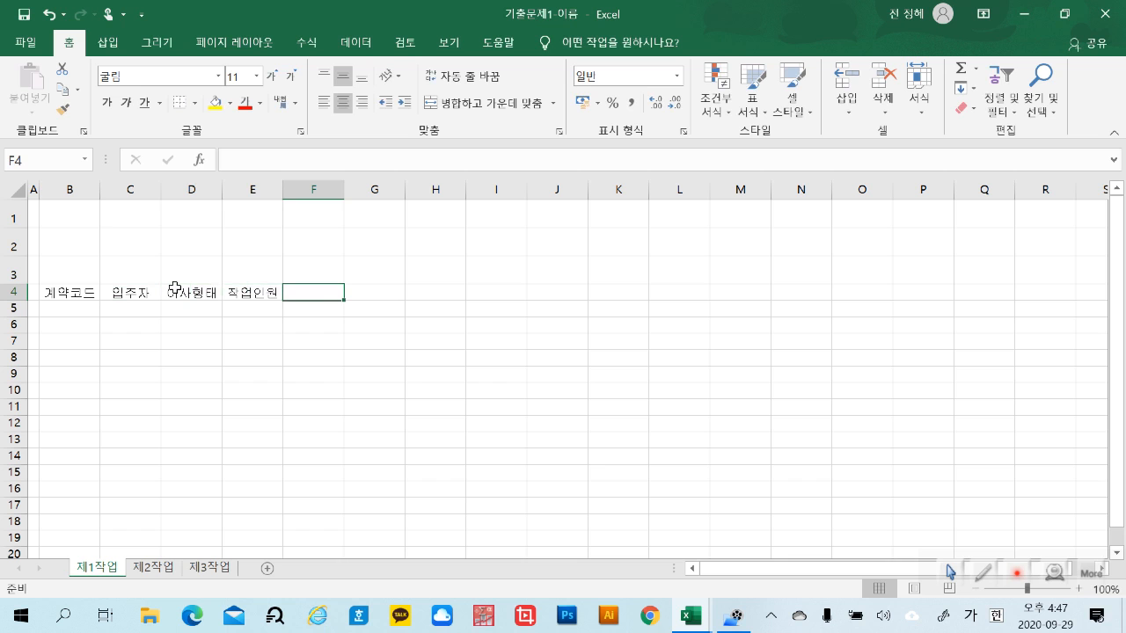
Enter the header 견적금액 (단위:원) in F4, with (단위:원) on a second line within the cell
type("건축ㄱ")
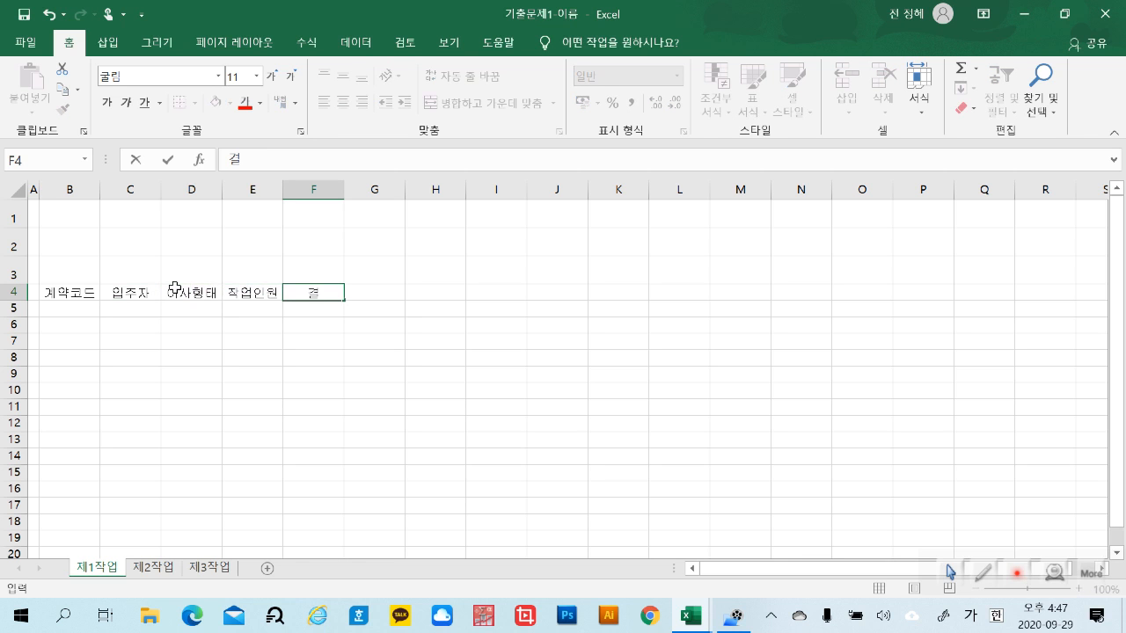
type("금액")
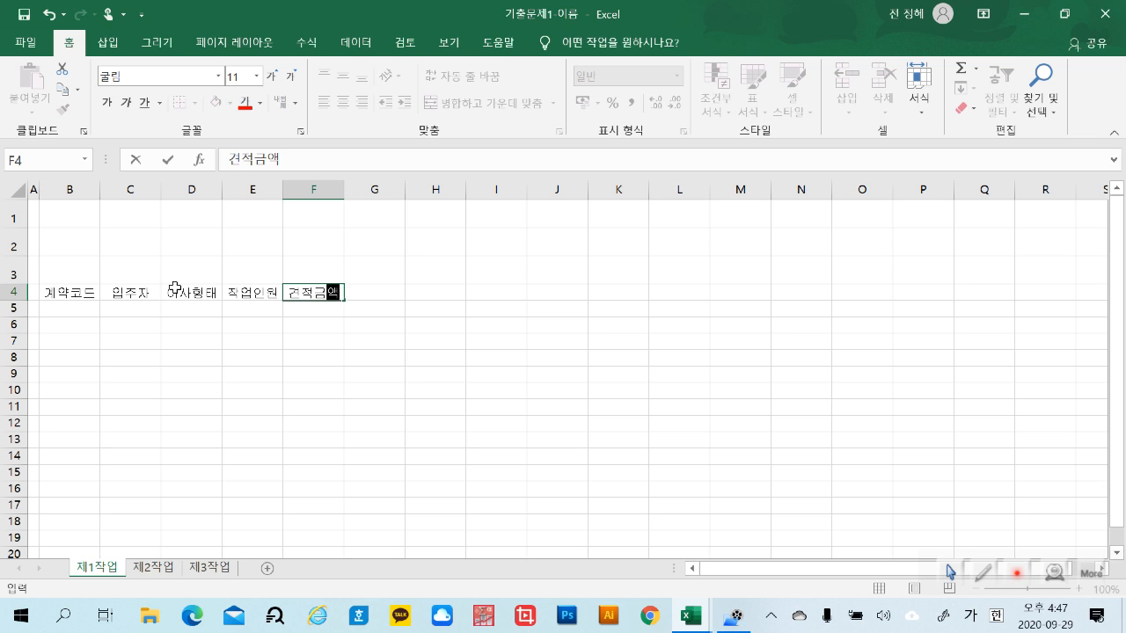
key("Return")
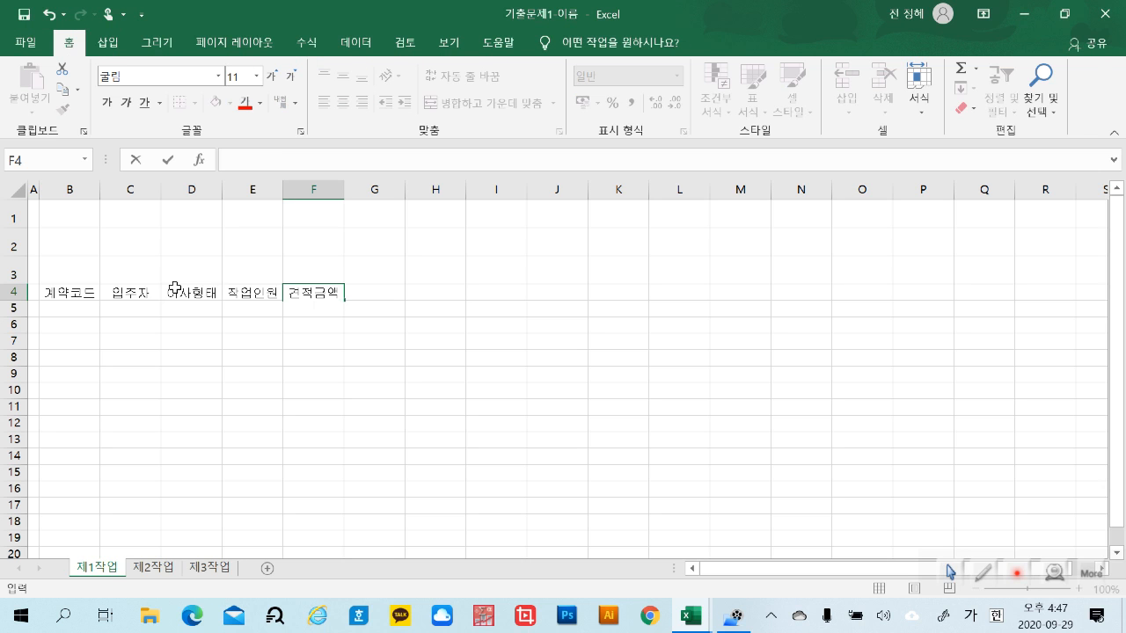
type("(단우")
type("위:")
type("원)")
key("Tab")
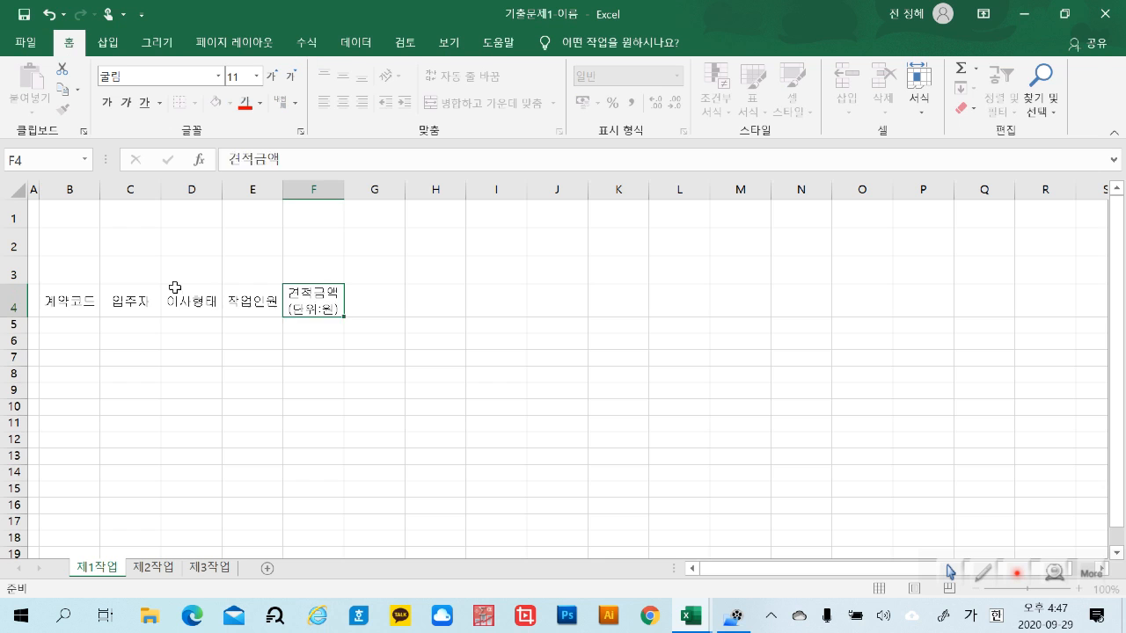
Enter the headers 사은품 in G4 and 예정물량(톤) in H4
type("사ㅇ")
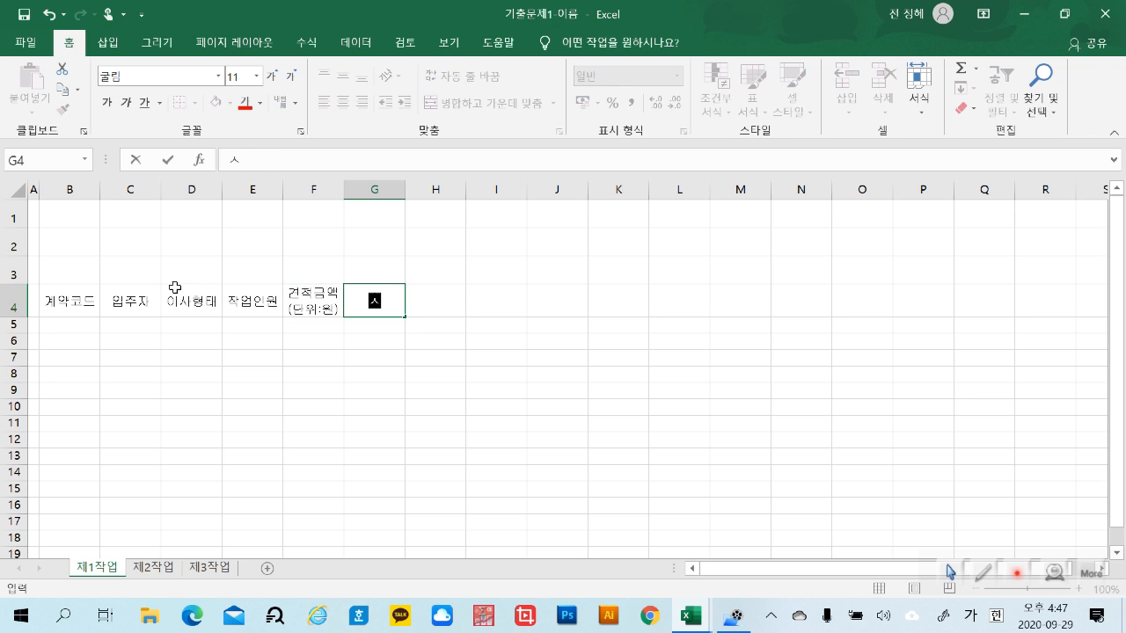
key("BackSpace")
type("은품")
key("Tab")
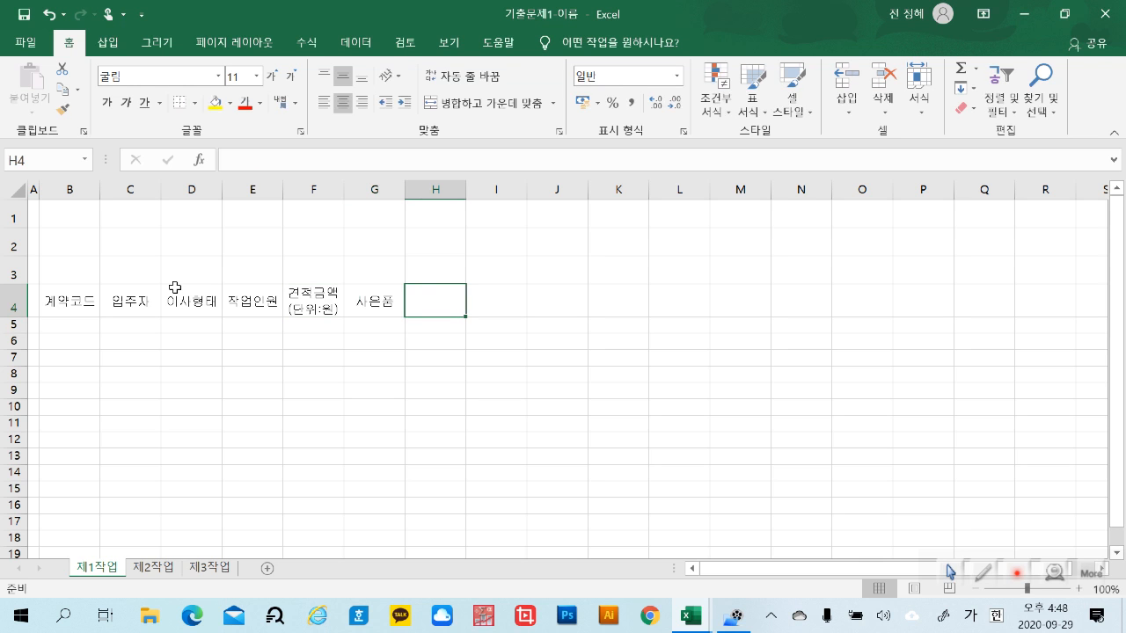
type("예정")
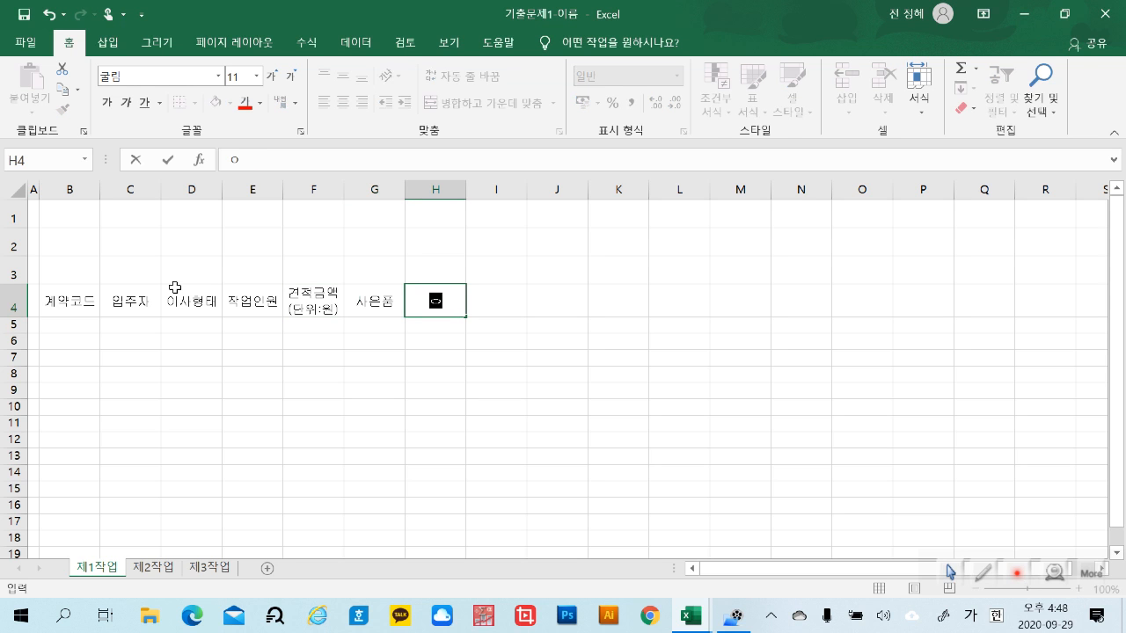
type("불량(톤)")
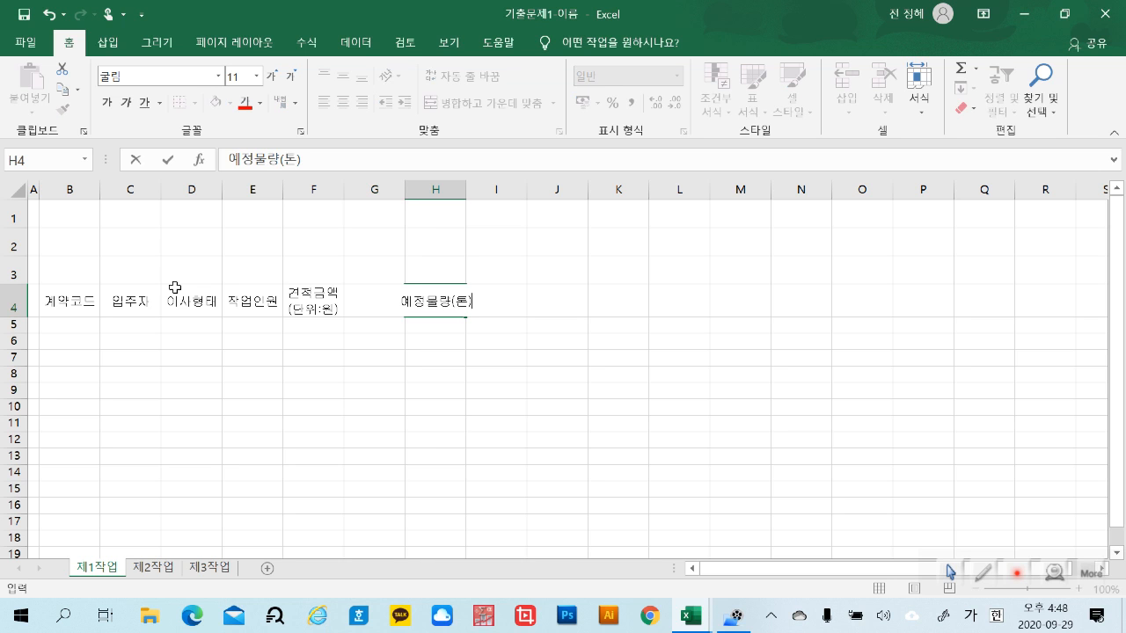
key("Tab")
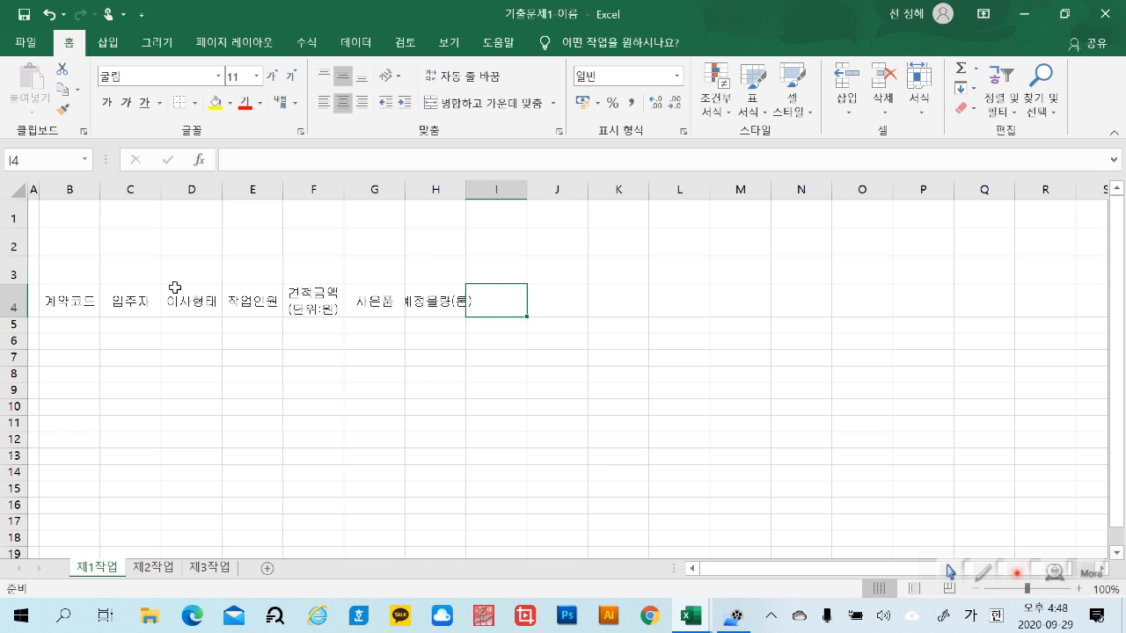
Enter the header 입주 동호수 in I4, with 동호수 on a second line, and the header 비고 in J4
type("입주")
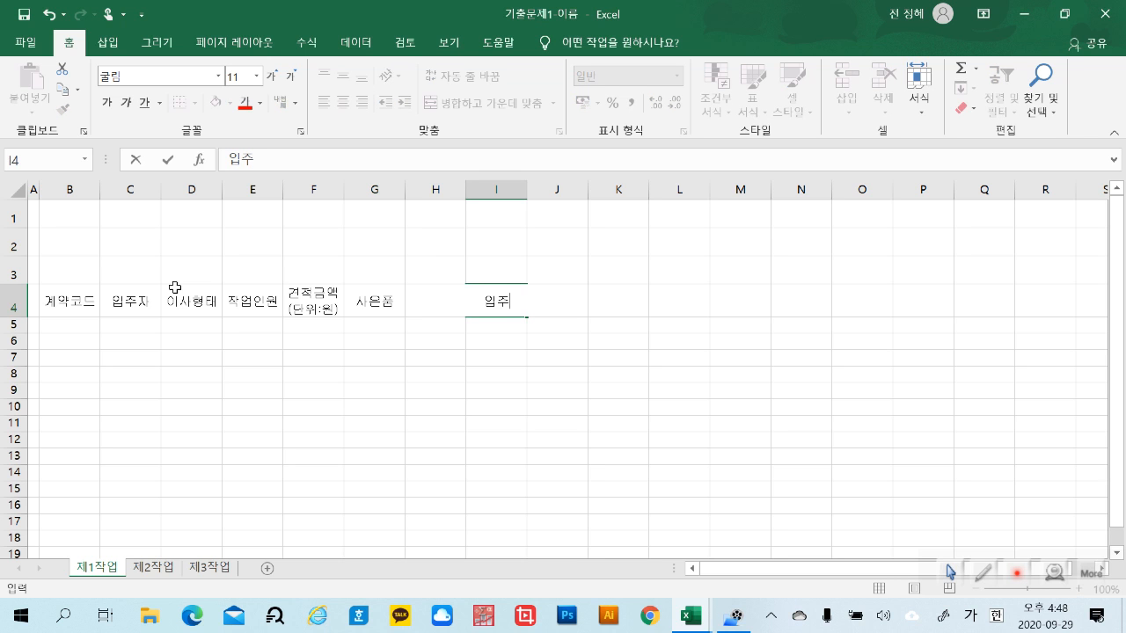
key("alt")
key("alt+Return")
type("동호수")
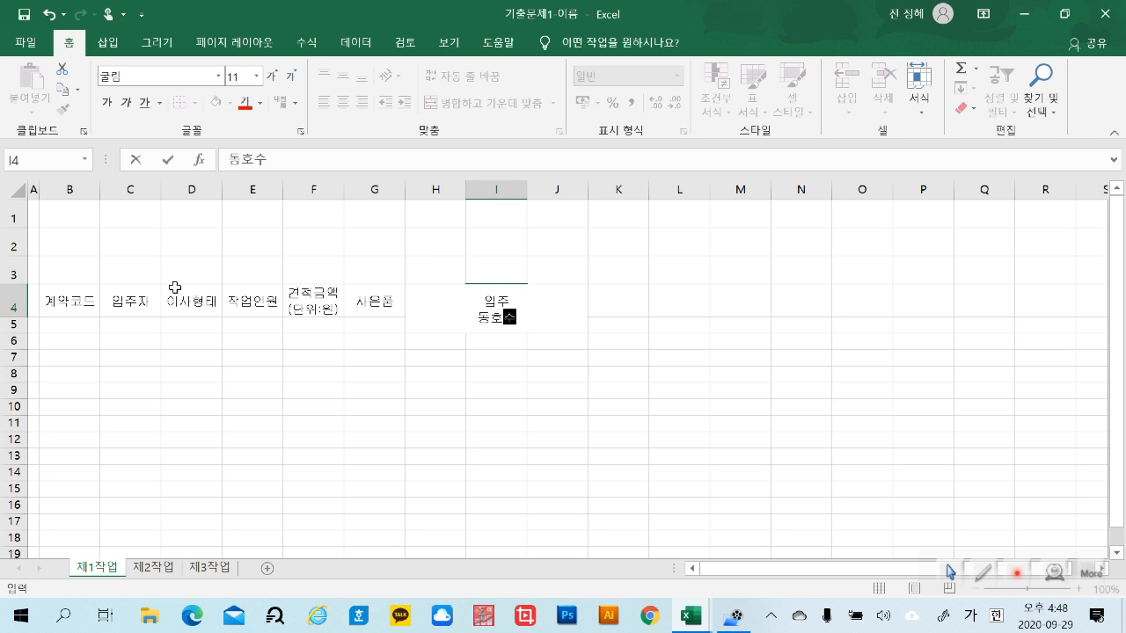
key("ctrl+Return")
key("Tab")
type("비고")
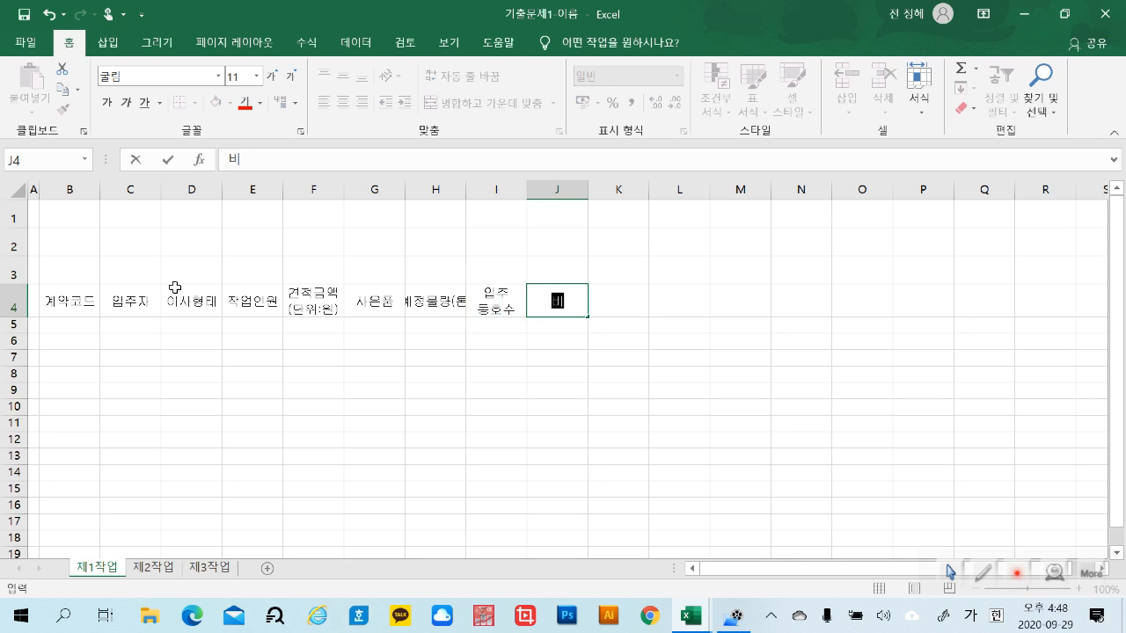
left_click(576, 419)
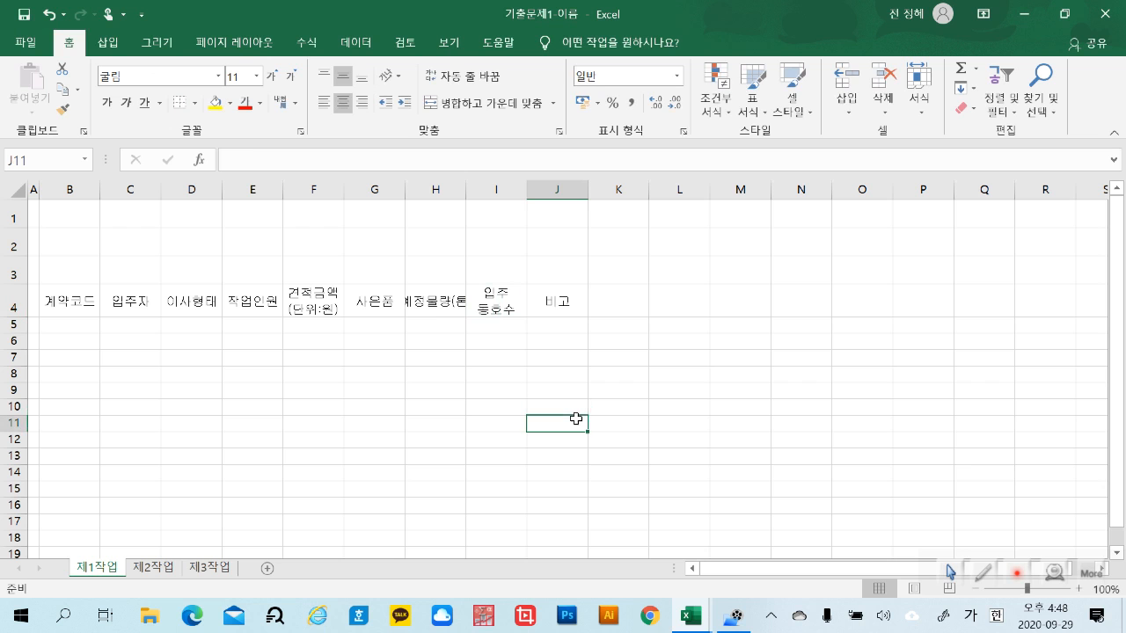
Enter the first record's contract code in B5, under the 계약코드 header
left_click(58, 326)
key("Hangul")
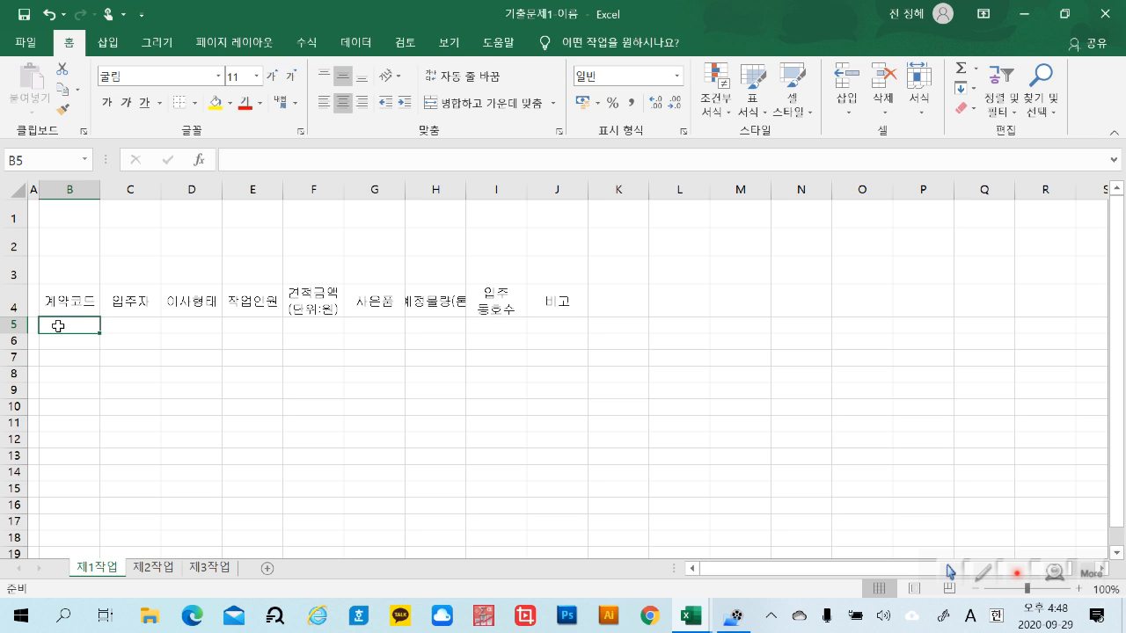
type("AM")
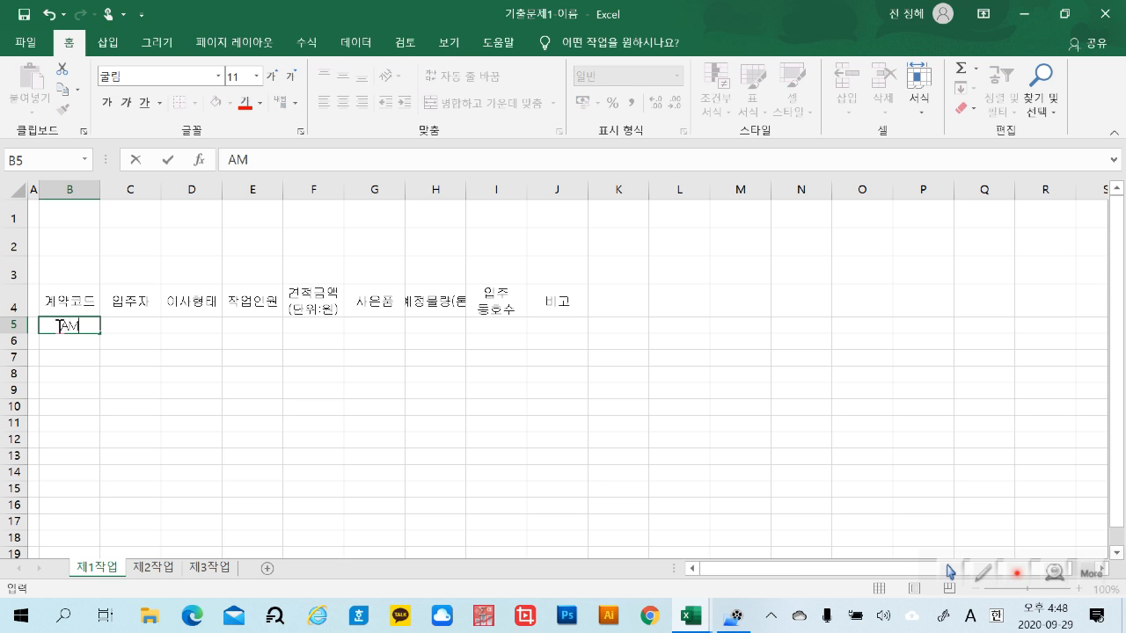
type("103-603")
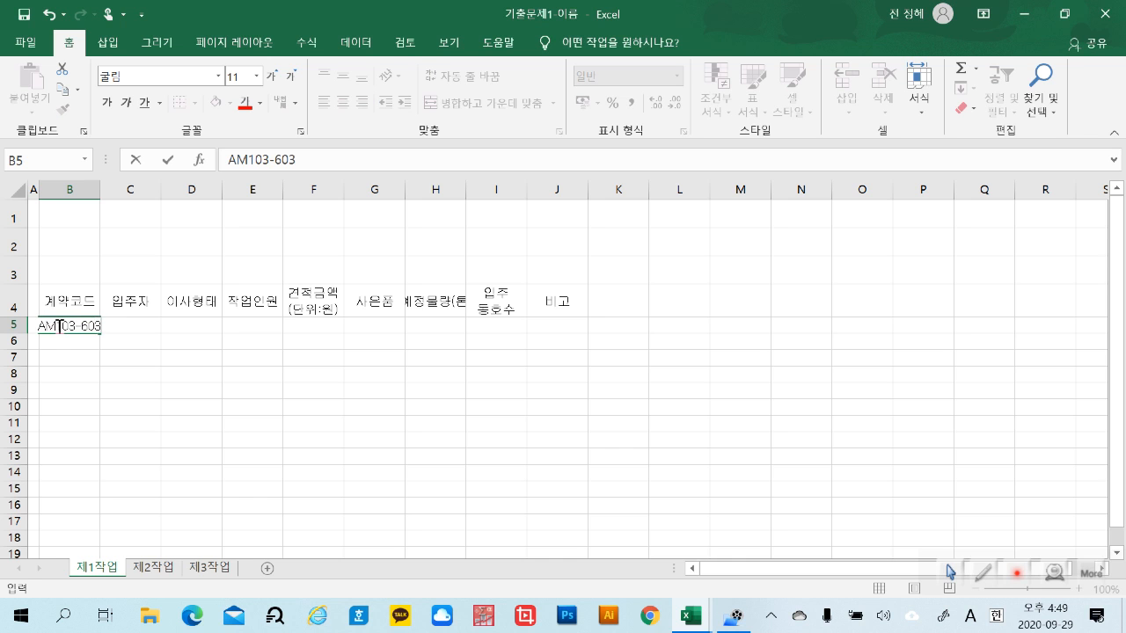
key("Return")
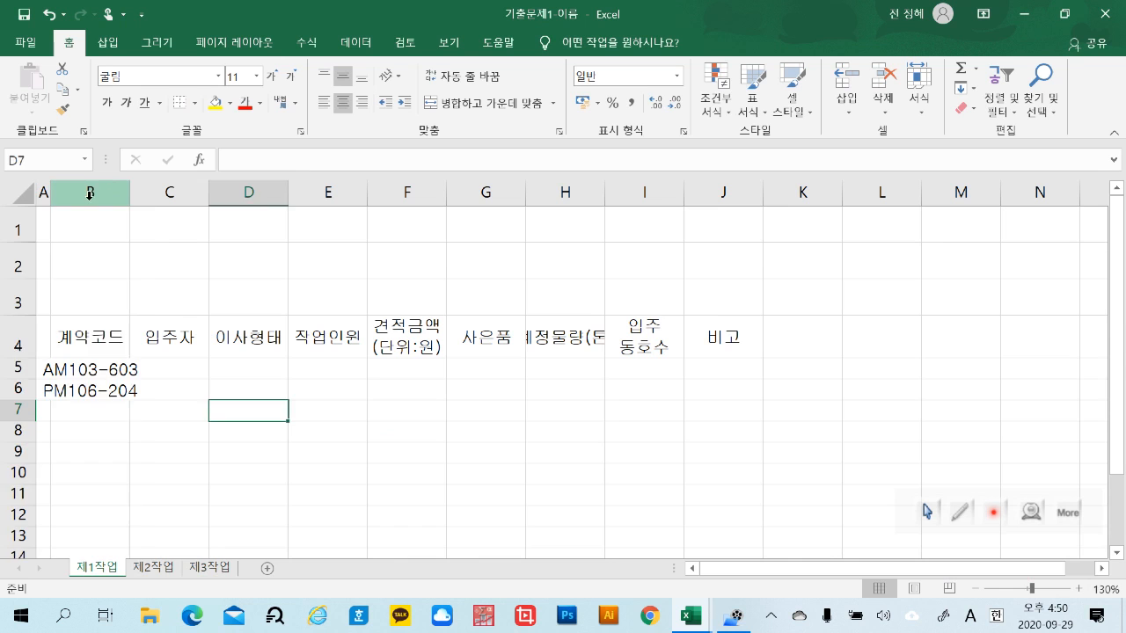
left_click(89, 192)
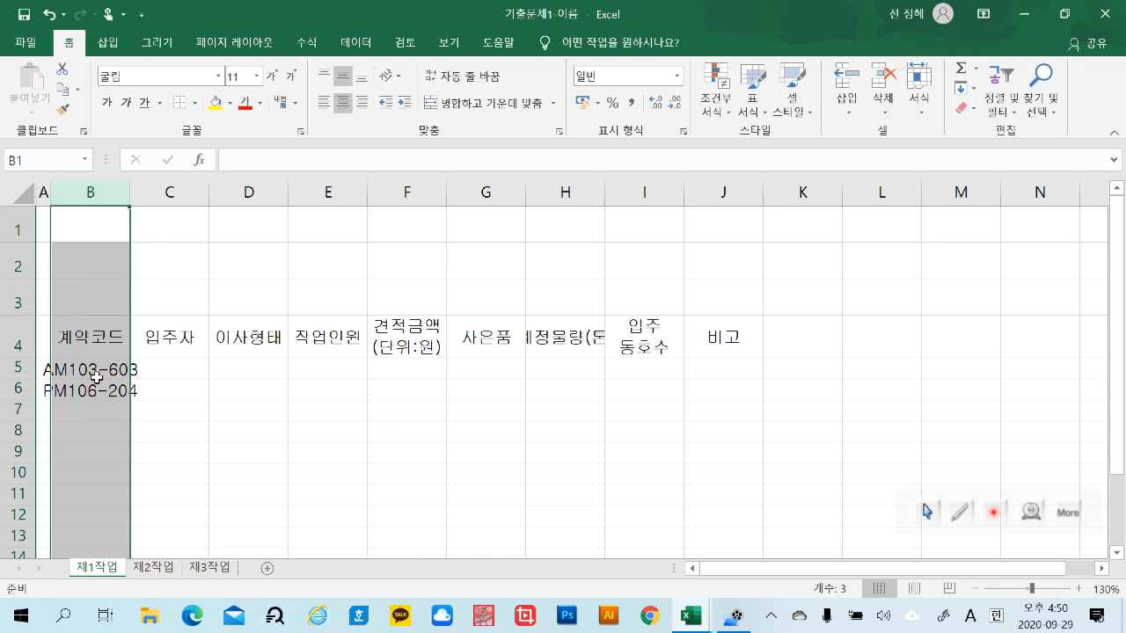
left_click(234, 454)
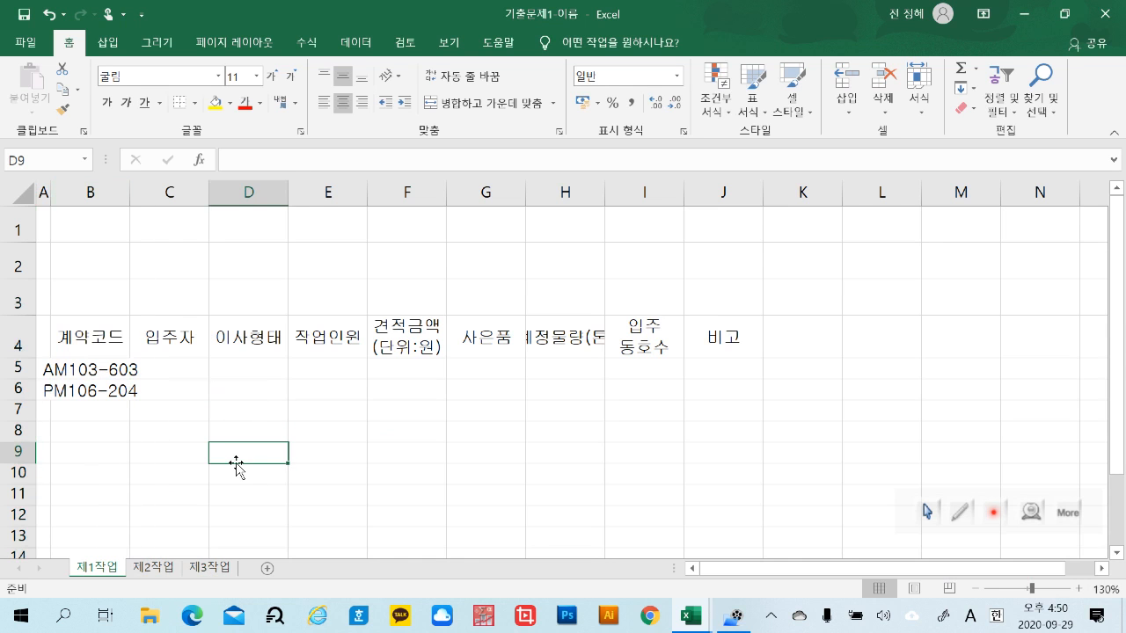
left_click(89, 204)
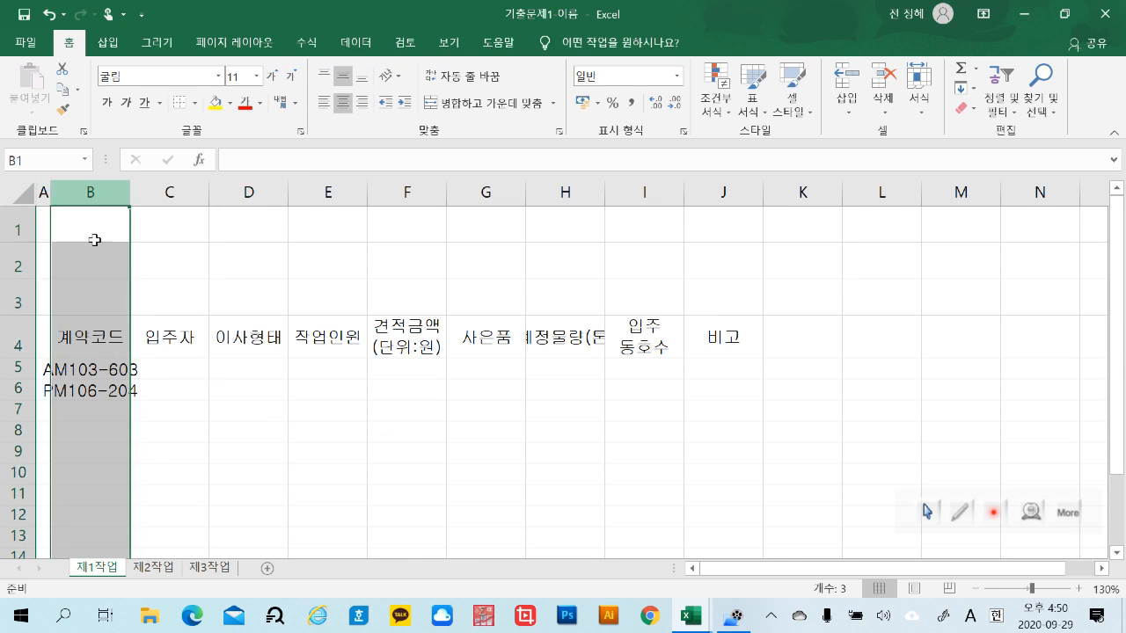
left_click(93, 368)
left_click(99, 407)
left_click(106, 369)
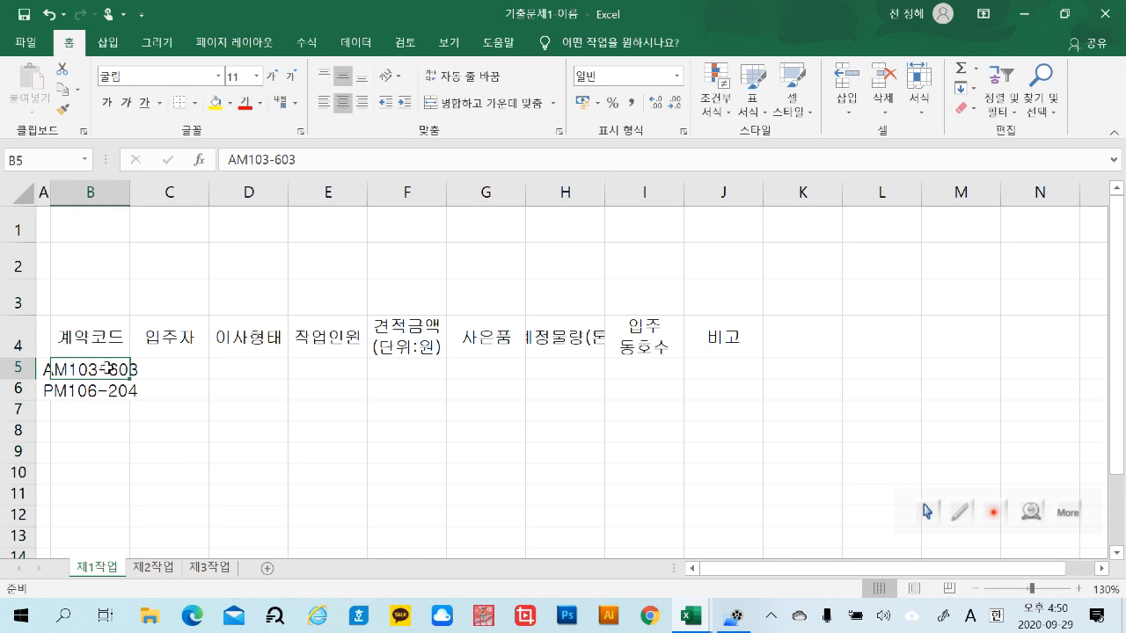
AutoFit the width of column B to the contract codes it contains
left_click(88, 191)
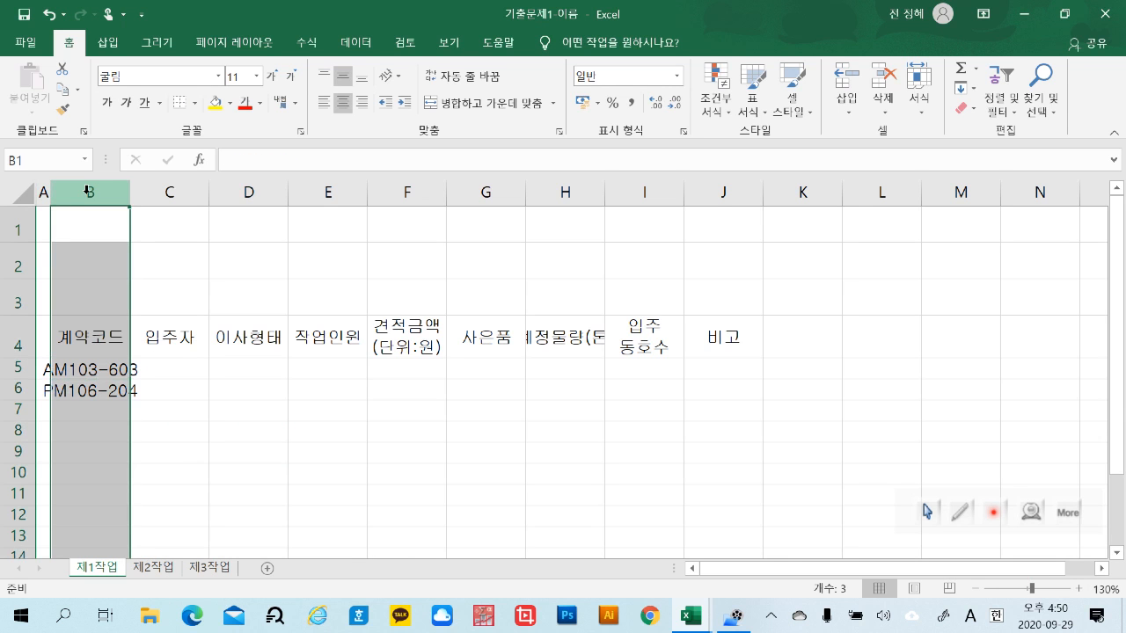
mouse_move(129, 194)
left_mouse_down()
mouse_move(168, 200)
mouse_move(129, 203)
left_mouse_up()
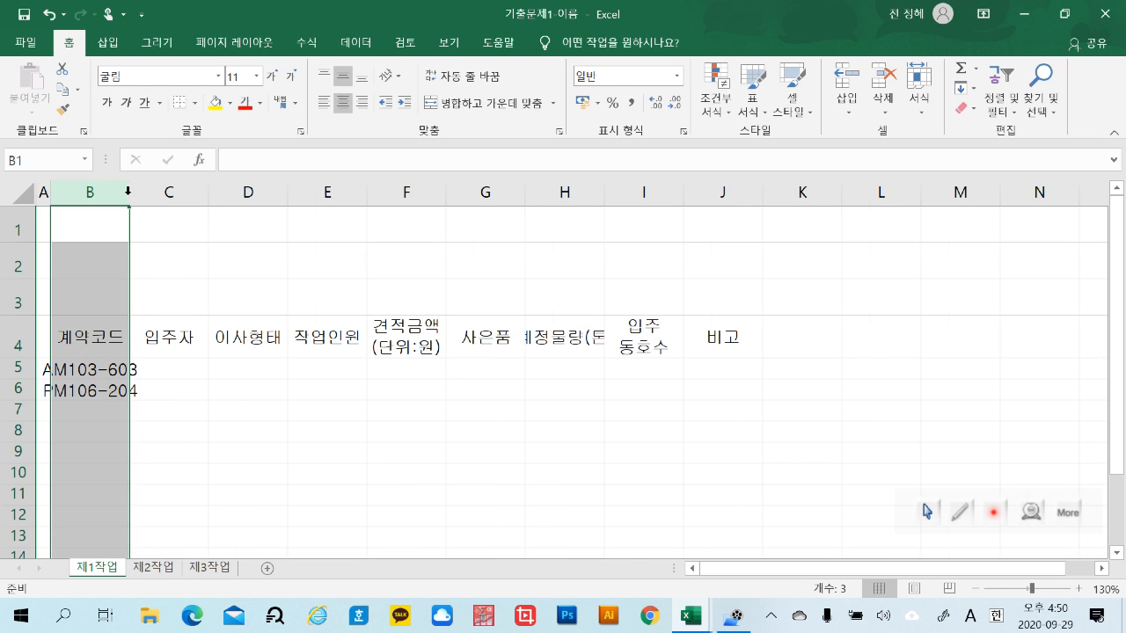
double_click(128, 195)
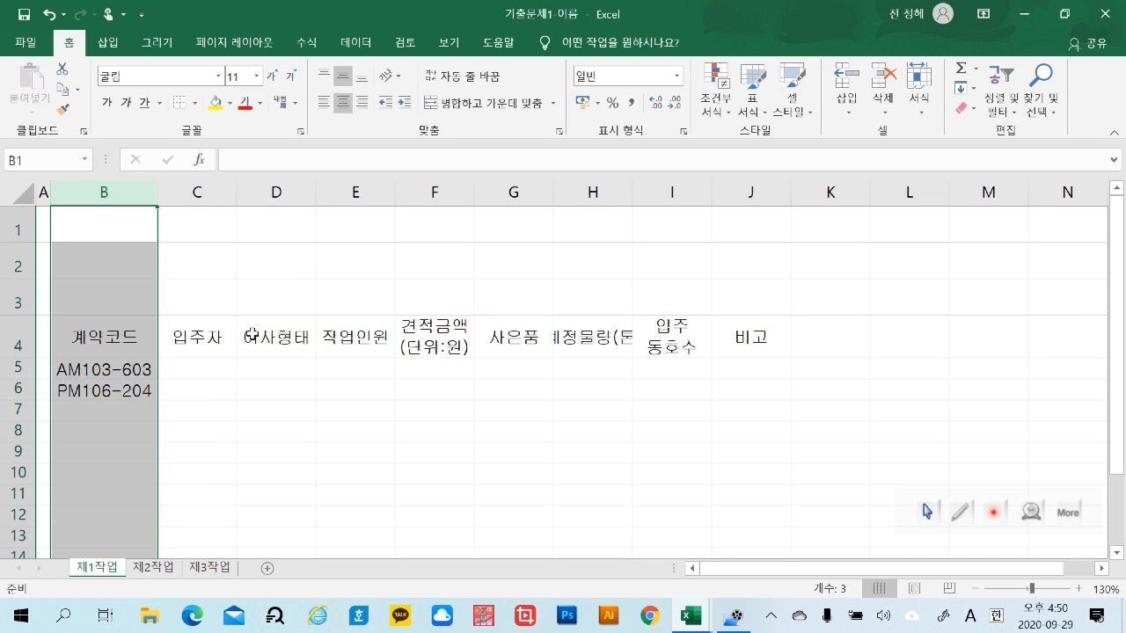
Enter the full names of the first three residents in C5:C7, using Korean input under the 입주자 header
left_click(210, 372)
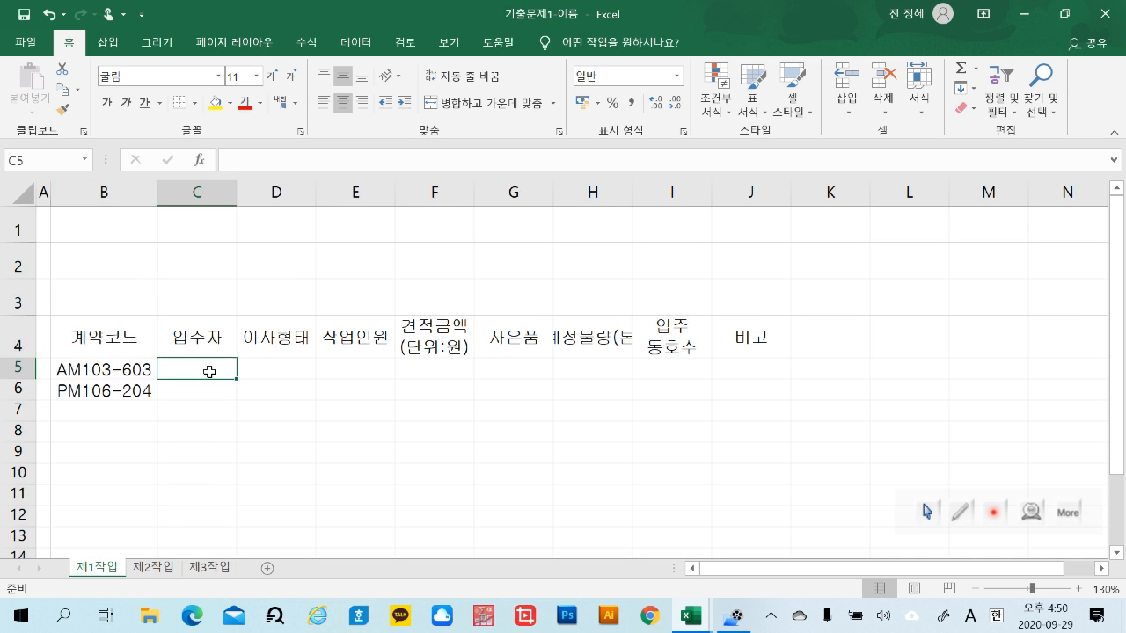
type("rlacj")
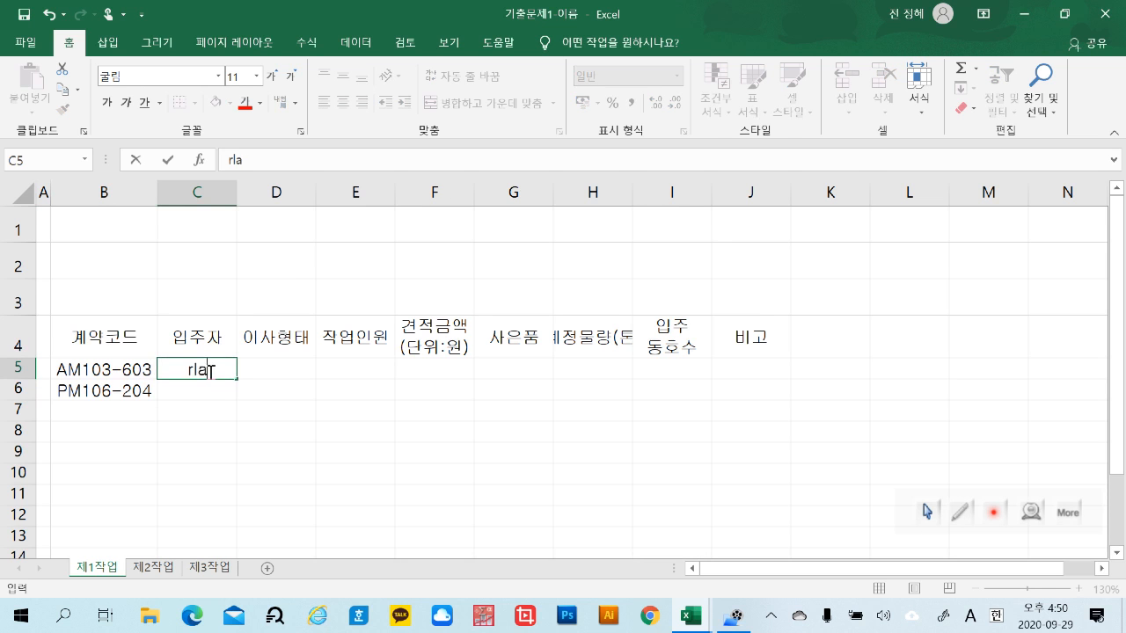
key("BackSpace")
key("BackSpace")
key("BackSpace")
key("BackSpace")
key("BackSpace")
key("Hangul")
type("김천호")
key("Return")
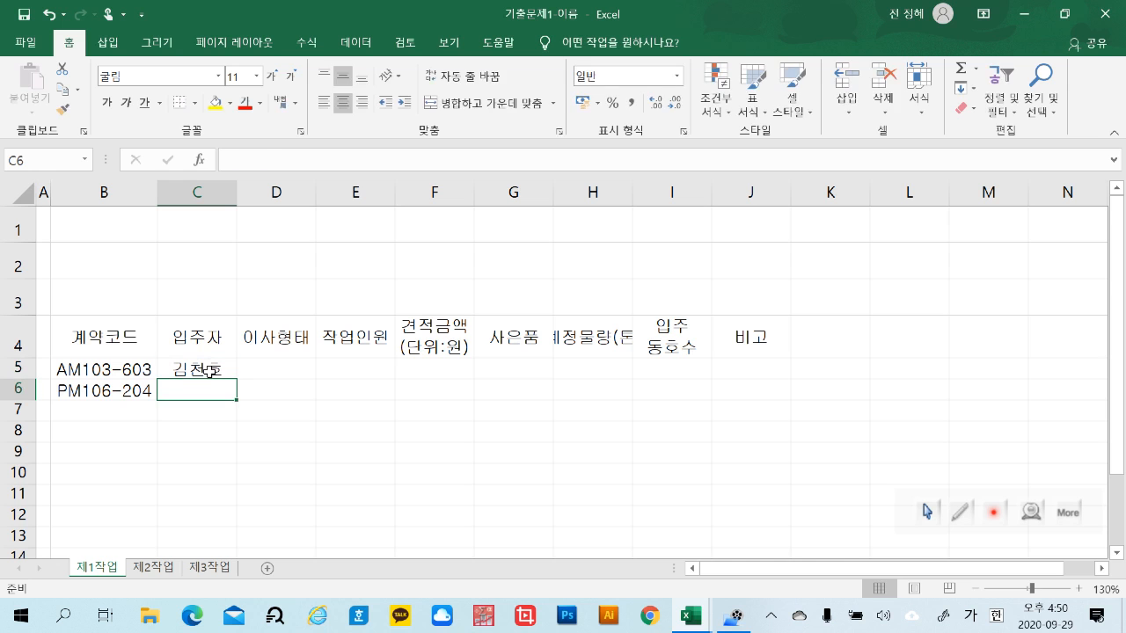
type("이종로")
key("Return")
type("원낙원")
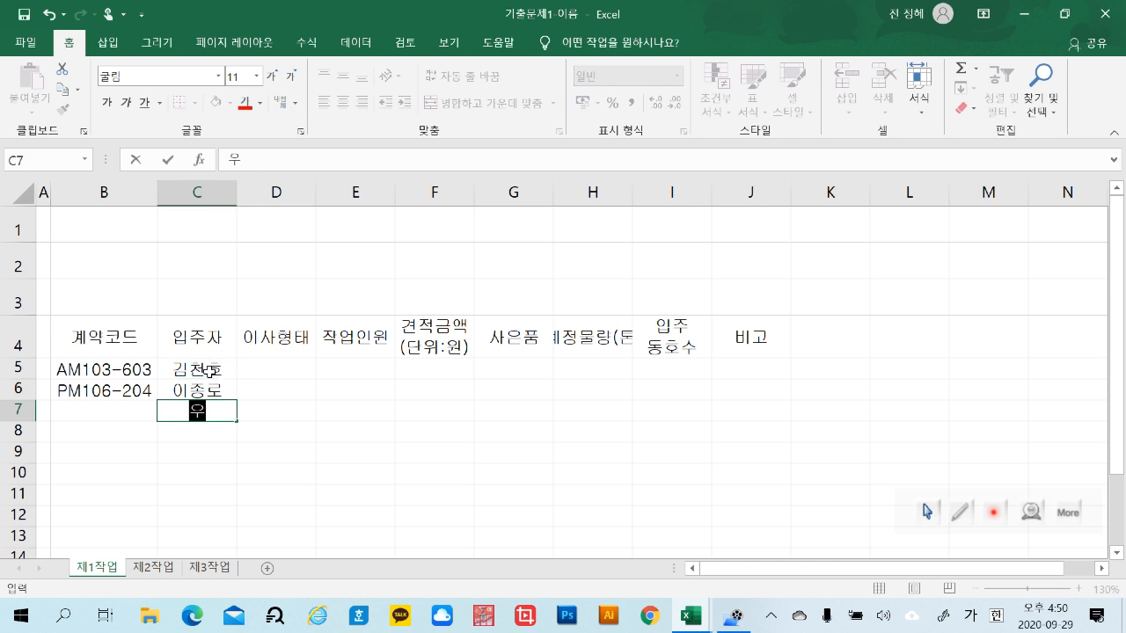
key("Return")
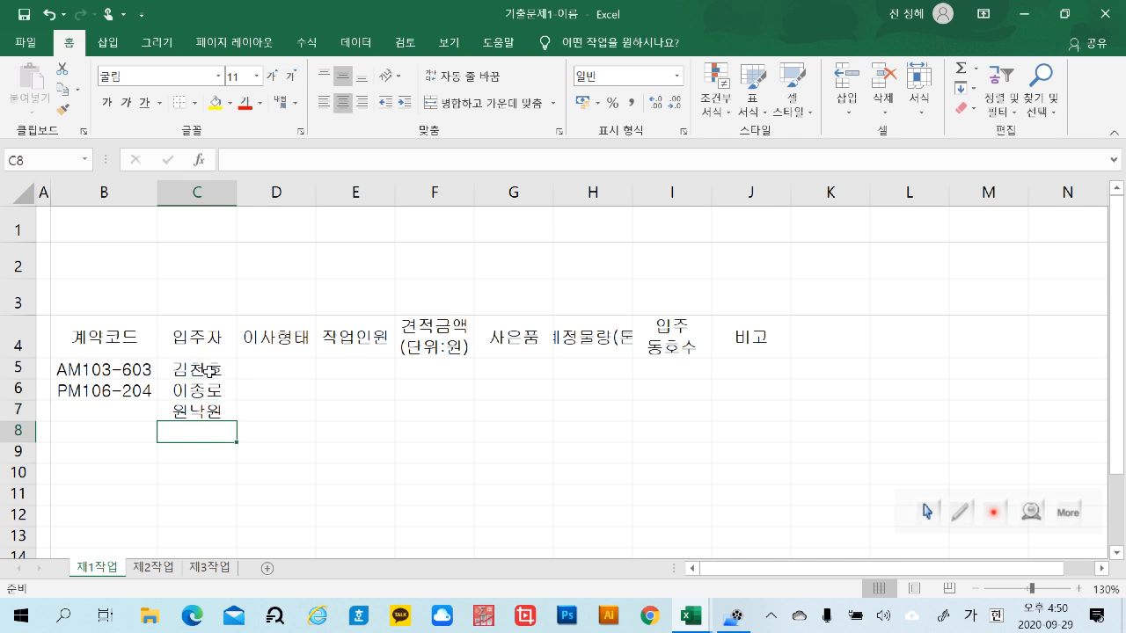
Enter the first two moving types under the 이사형태 header: 포장이사 in D5 and 일반이사 in D6
left_click(283, 374)
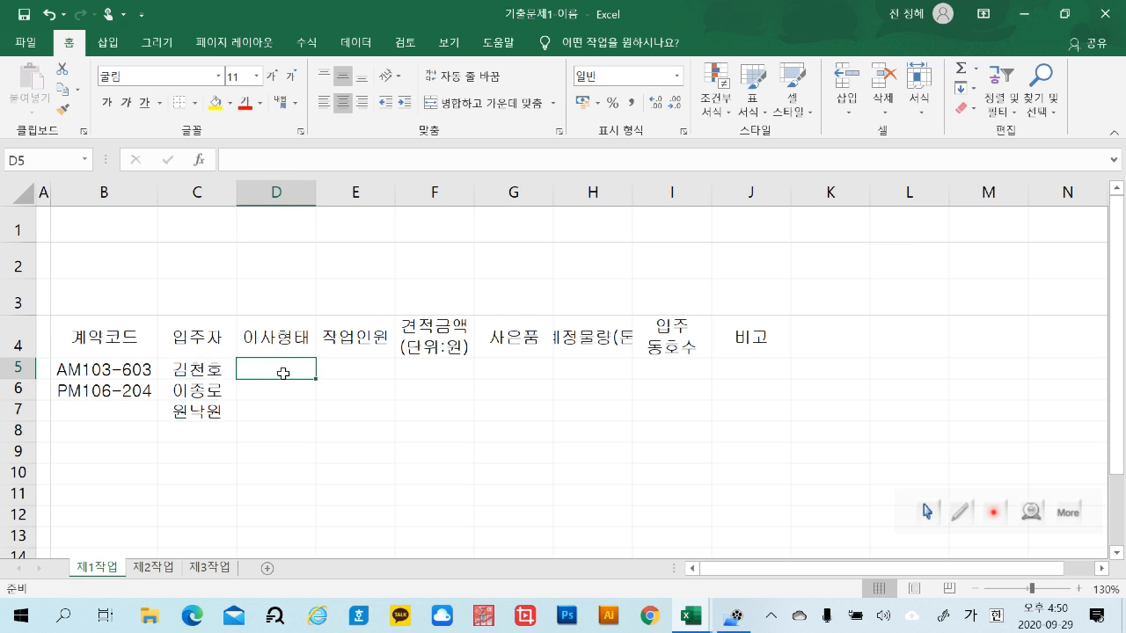
type("포장이사")
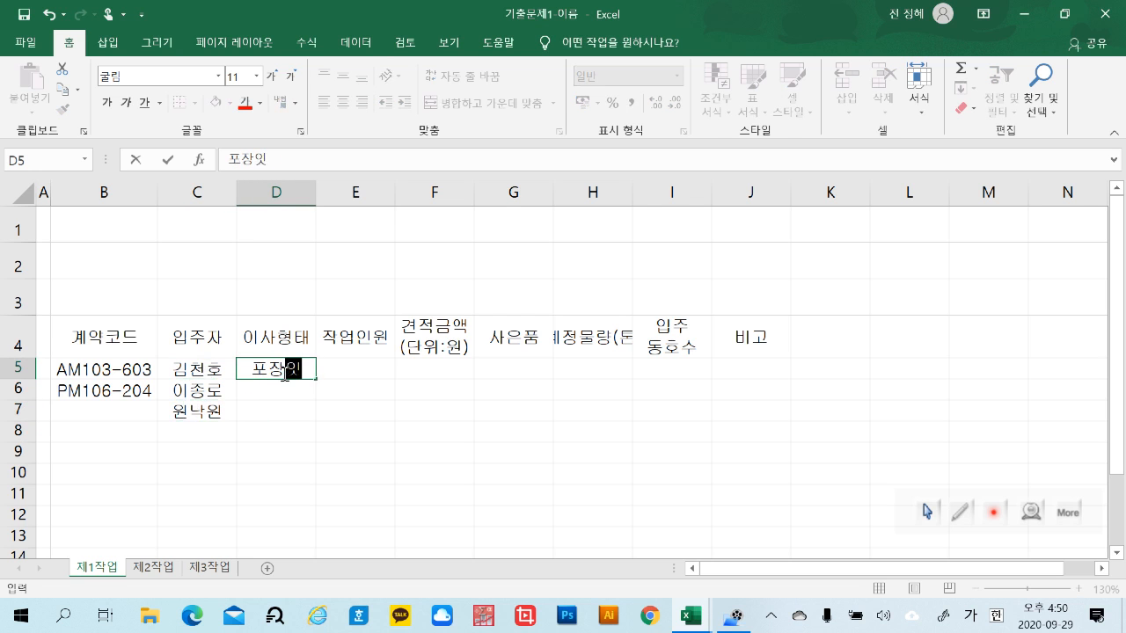
key("Return")
type("일")
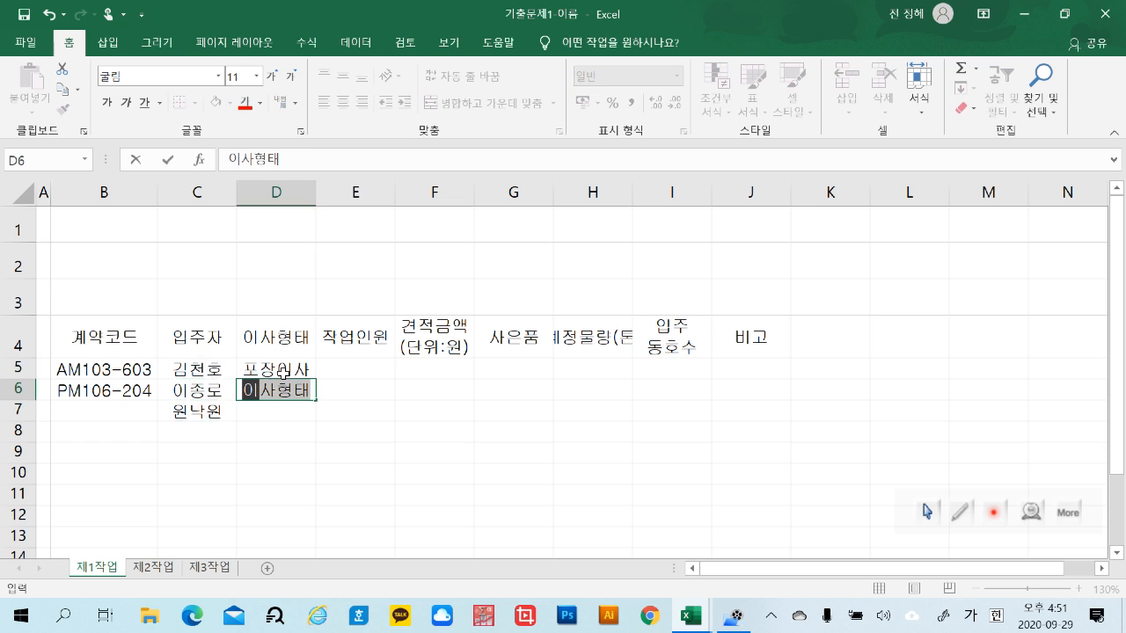
type("반이사")
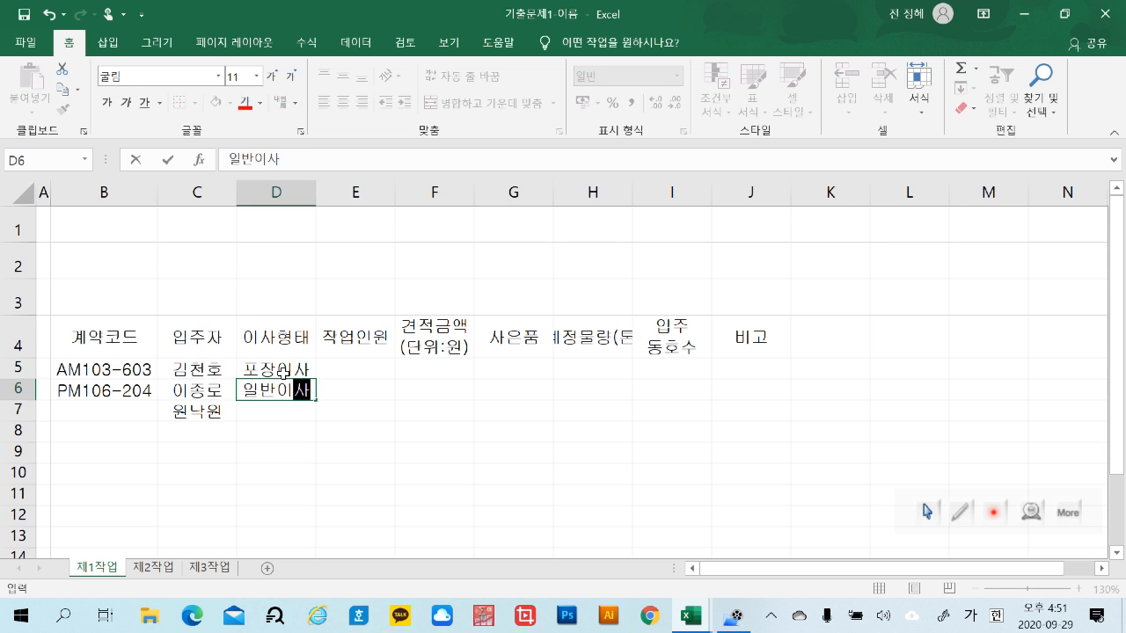
key("Return")
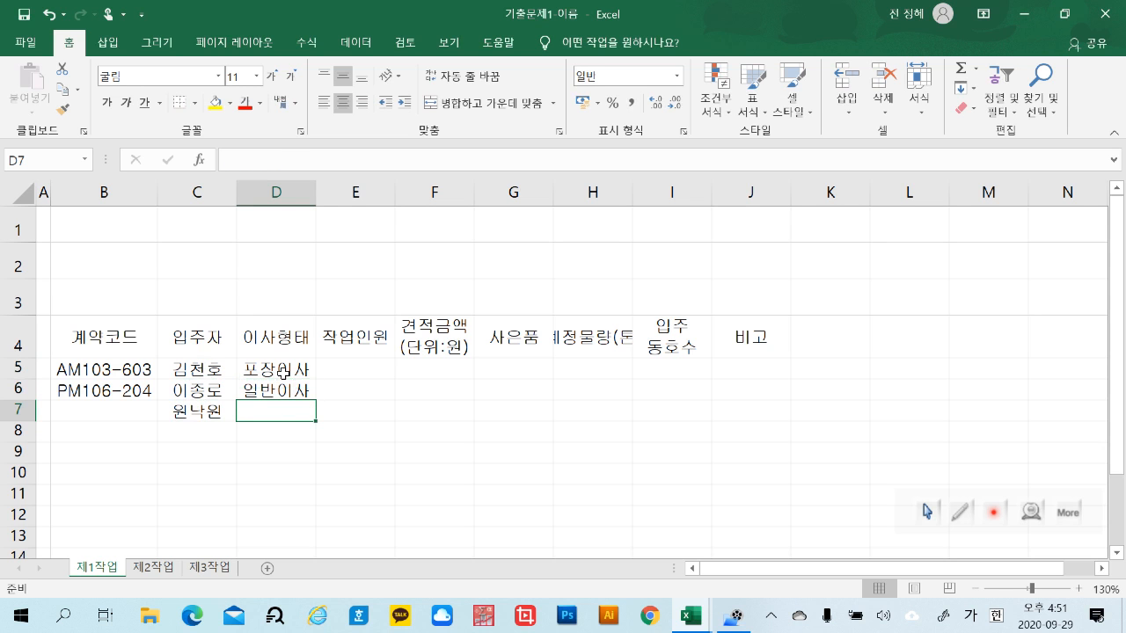
Enter the moving types 포장이사 in D7 and 지방이사 in D8
type("포")
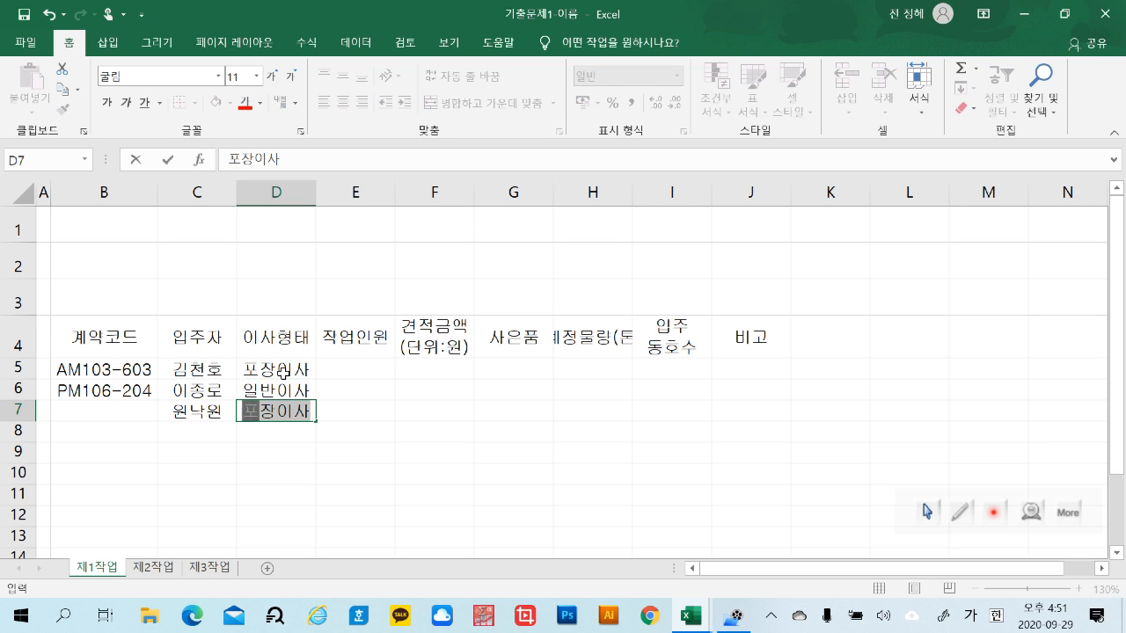
key("Return")
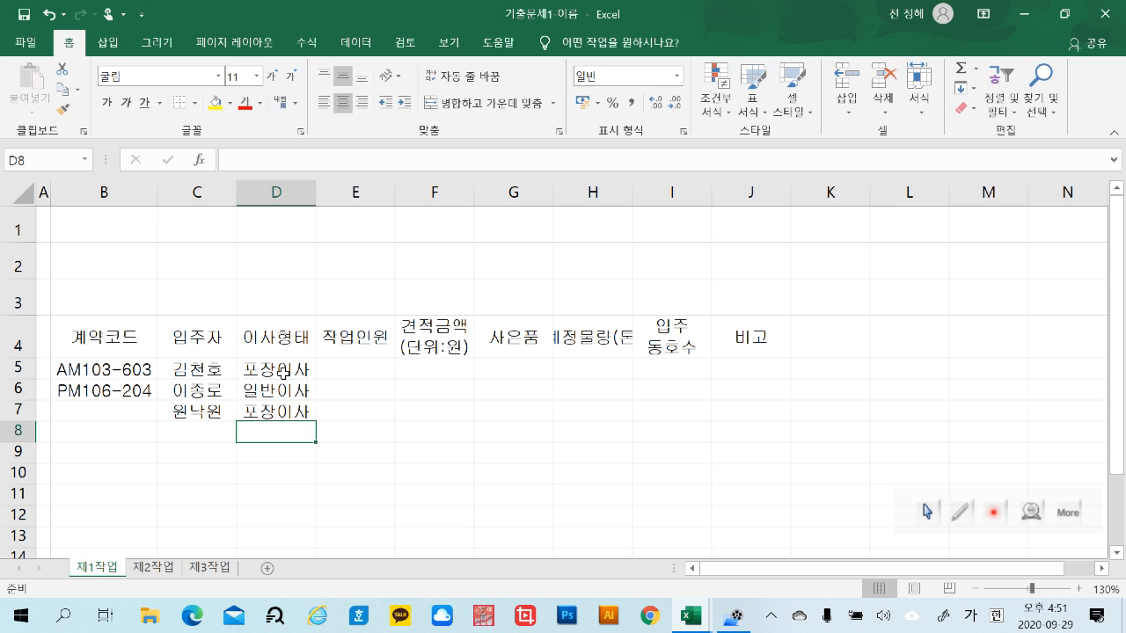
type("지상이")
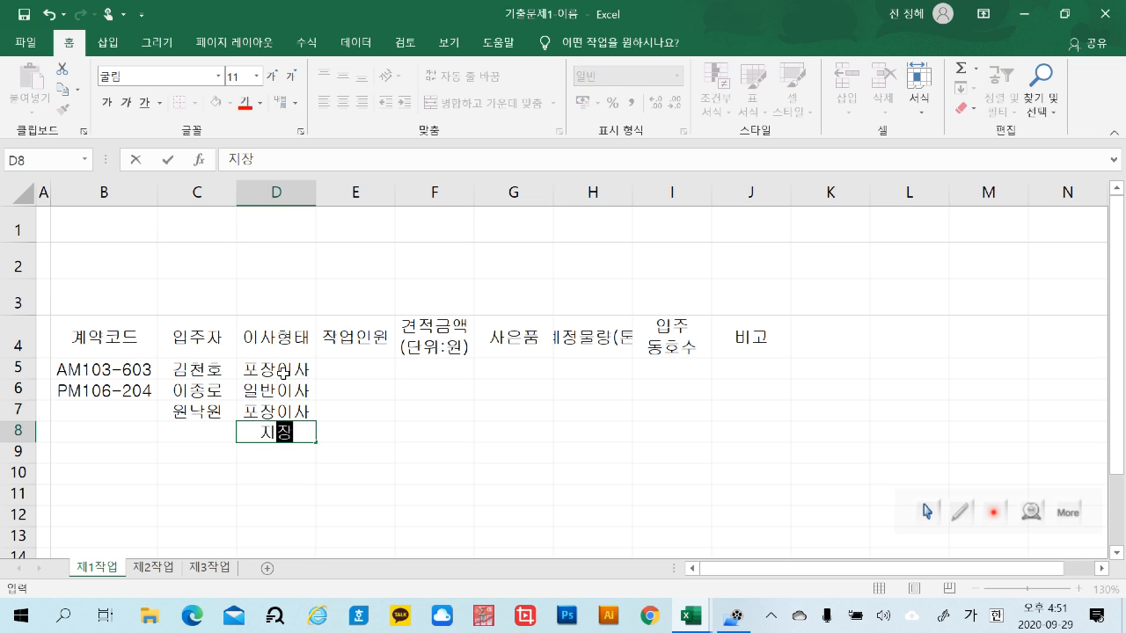
key("BackSpace")
key("BackSpace")
type("방이사")
key("ctrl+Return")
key("Return")
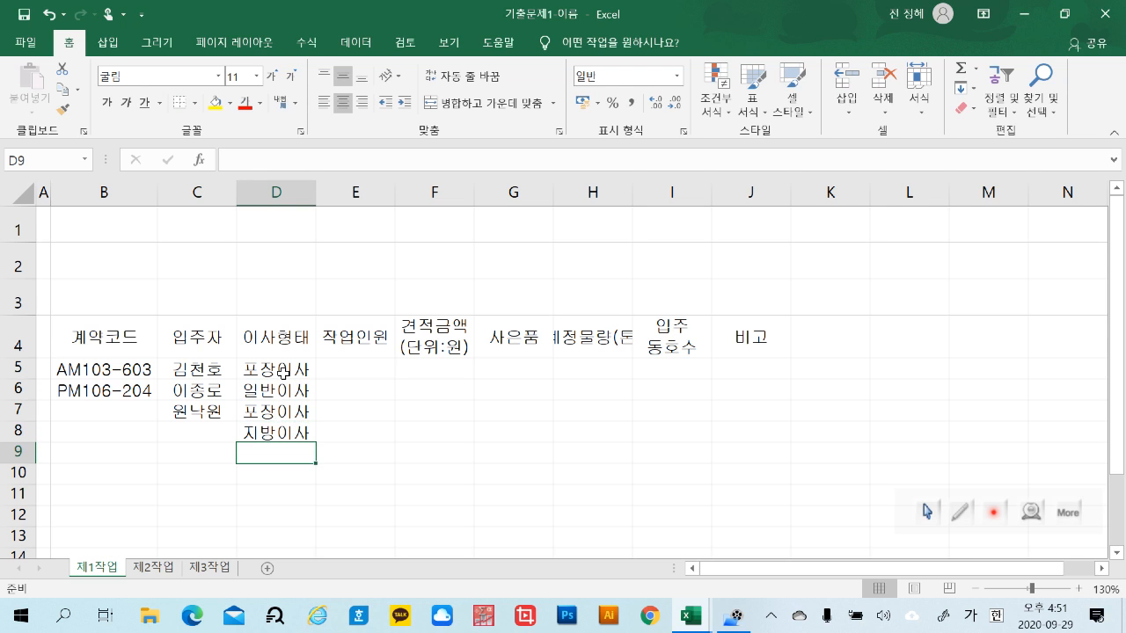
Fill in the remaining moving types: 포장이사 in D9 and D10, 일반이사 in D11 and 지방이사 in D12
type("포상이사")
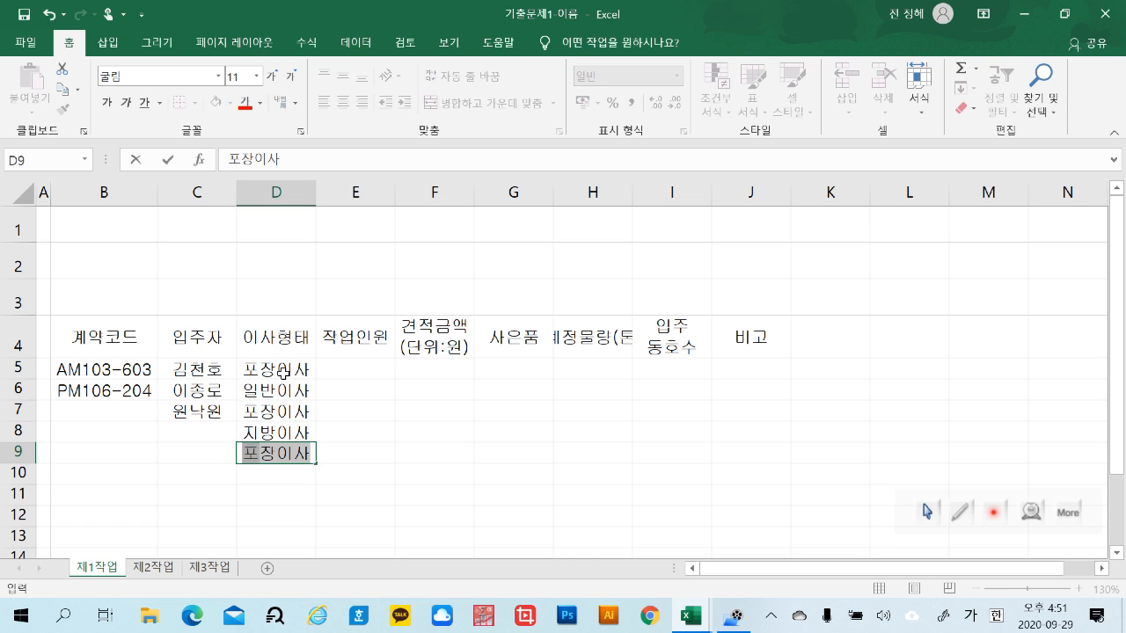
key("Return")
type("포")
key("Return")
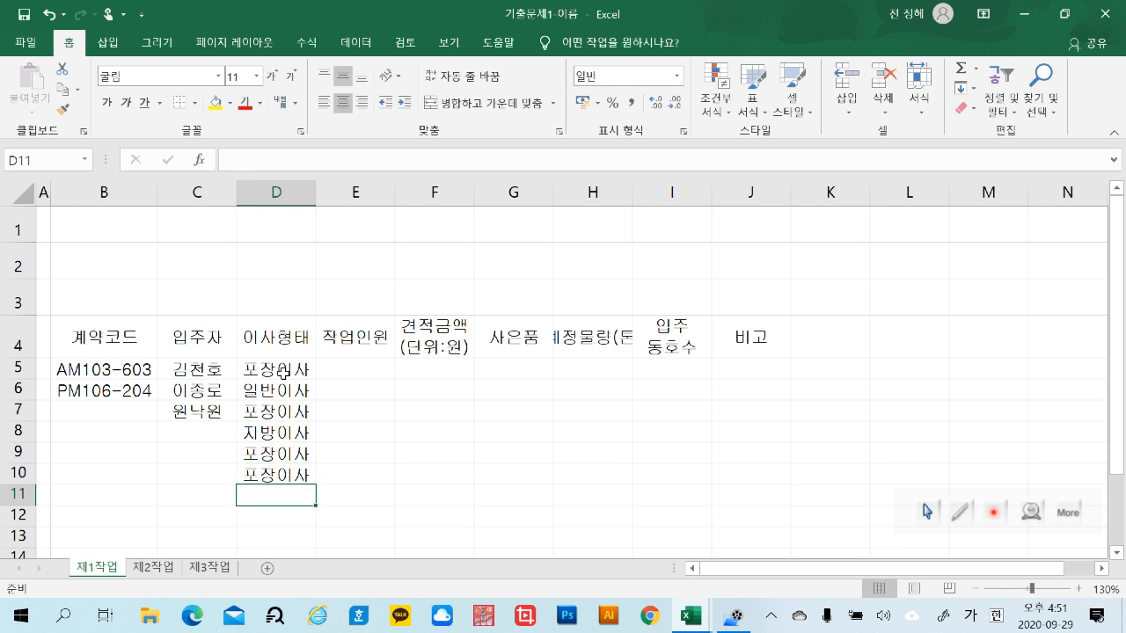
type("일반이사")
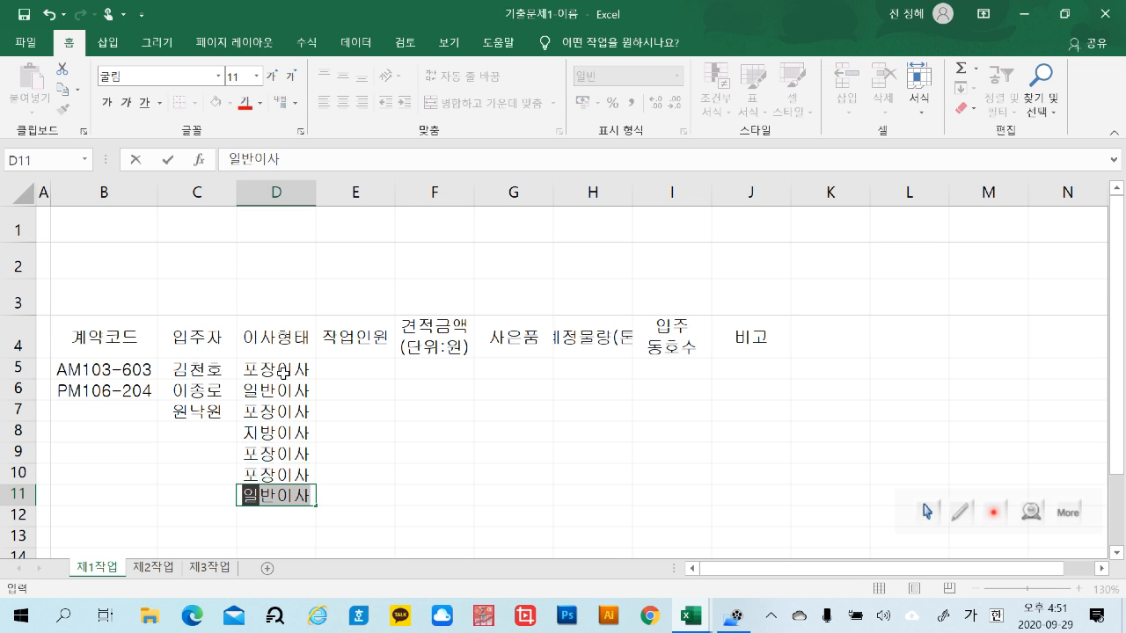
key("Return")
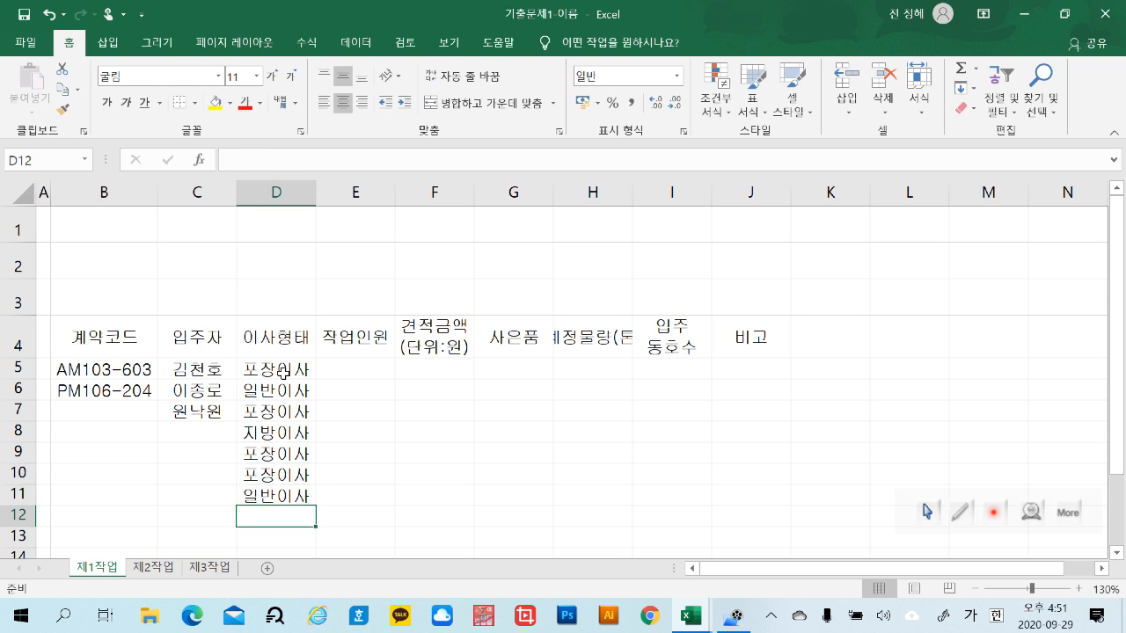
type("지방이사")
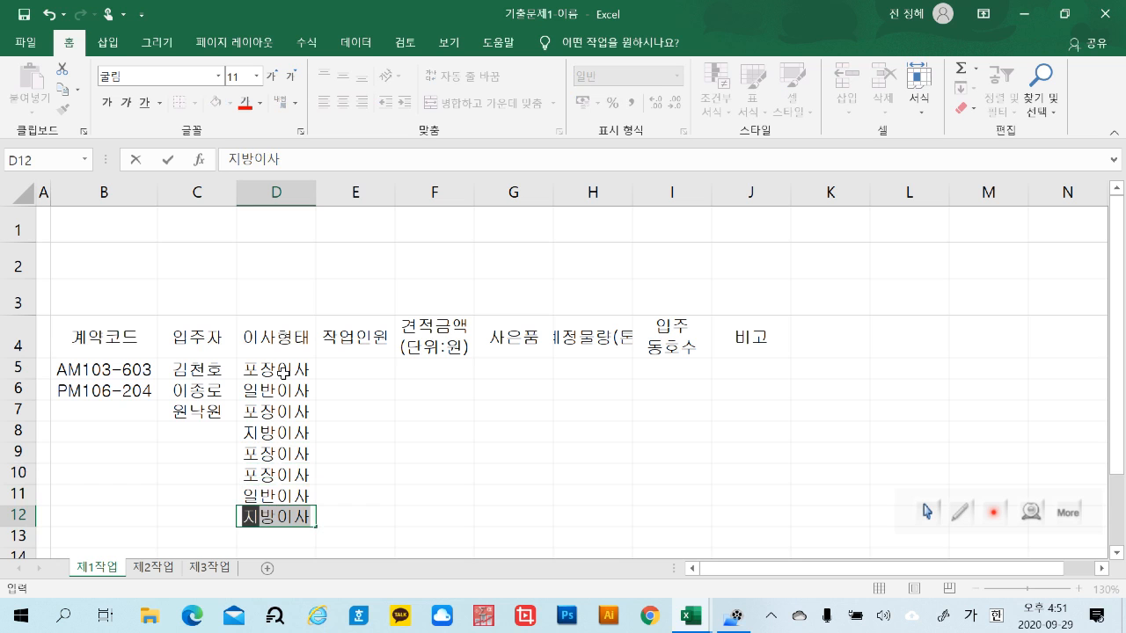
key("Return")
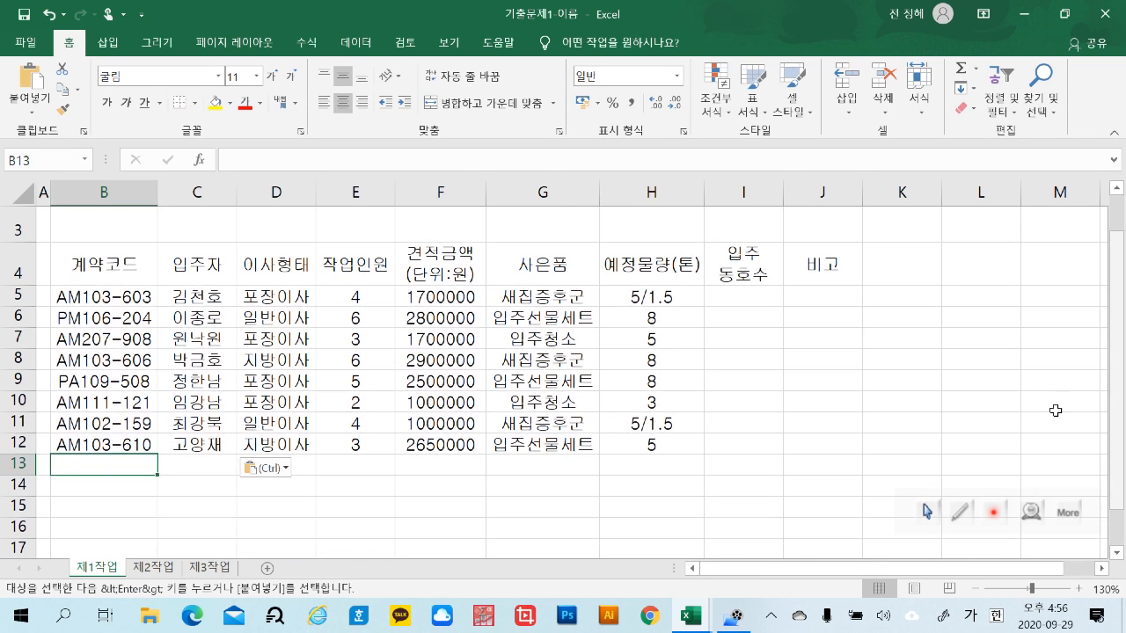
Merge and center B13:D13 and B14:D14 as two separate label cells below the records
left_click(667, 509)
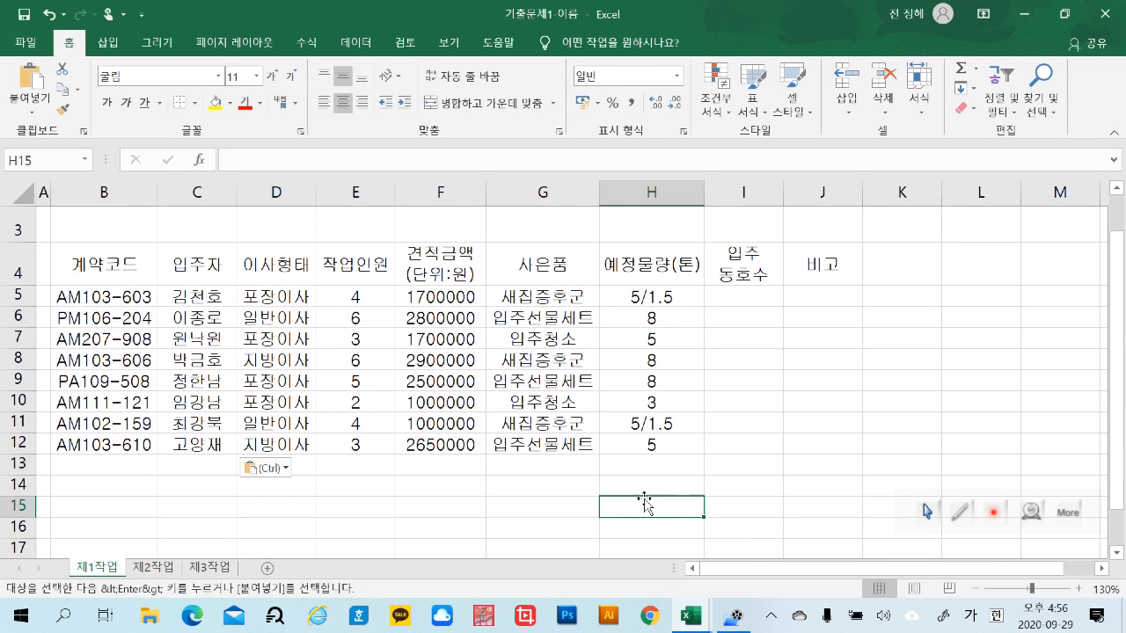
left_click(135, 462)
left_click_drag(135, 461, 295, 464)
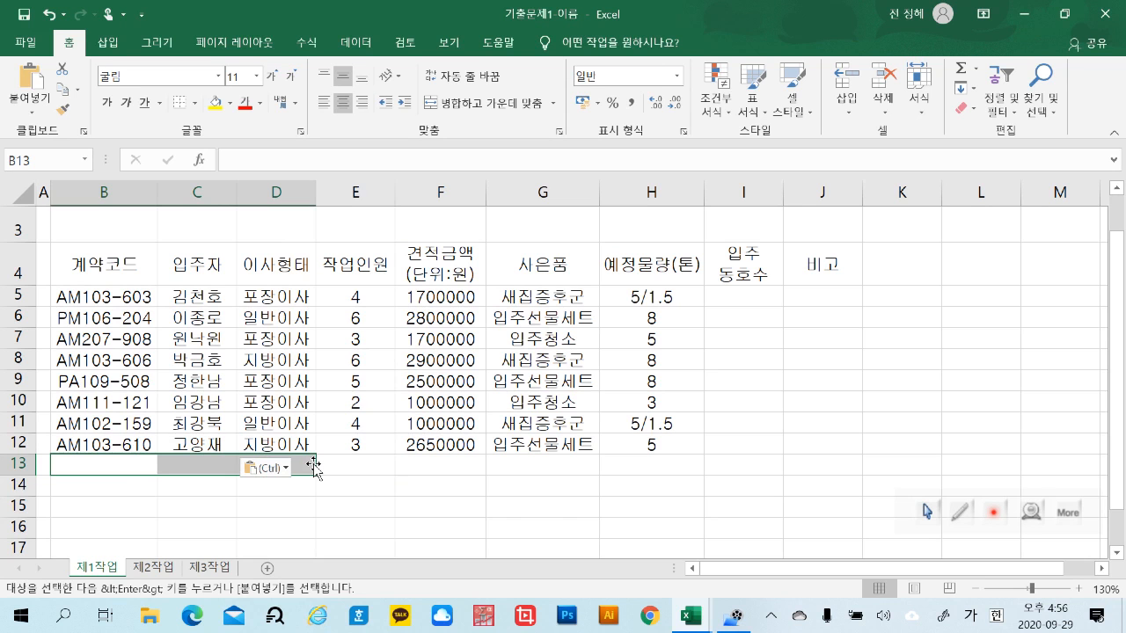
left_click(488, 103)
left_click_drag(111, 487, 264, 484)
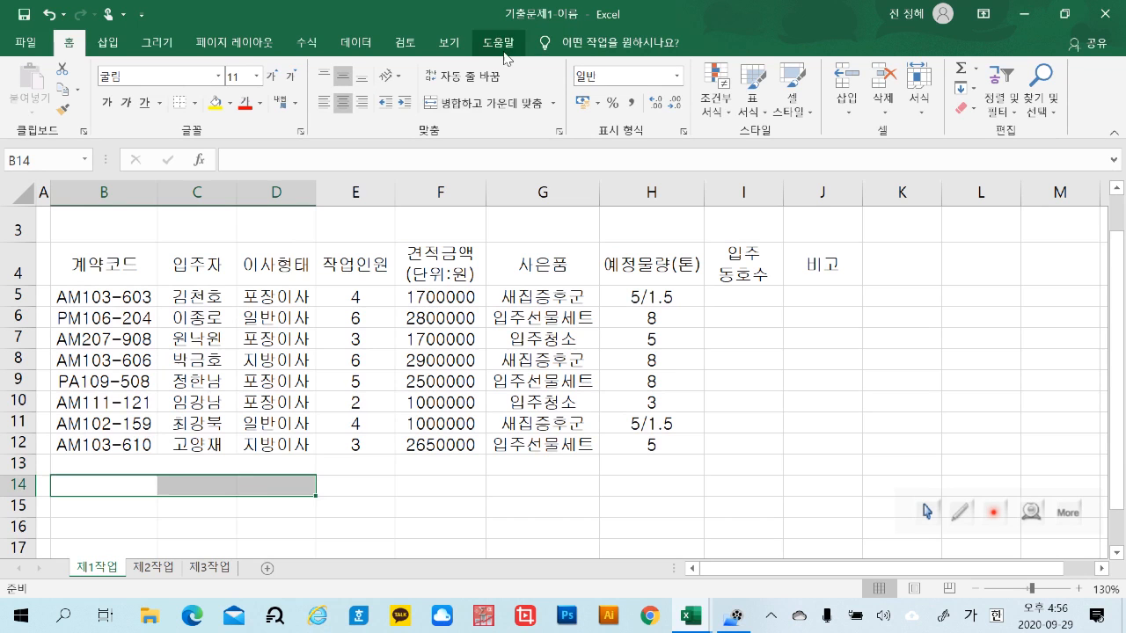
left_click(488, 102)
Enter the label 최소 작업인원 in the merged cell B13
double_click(208, 463)
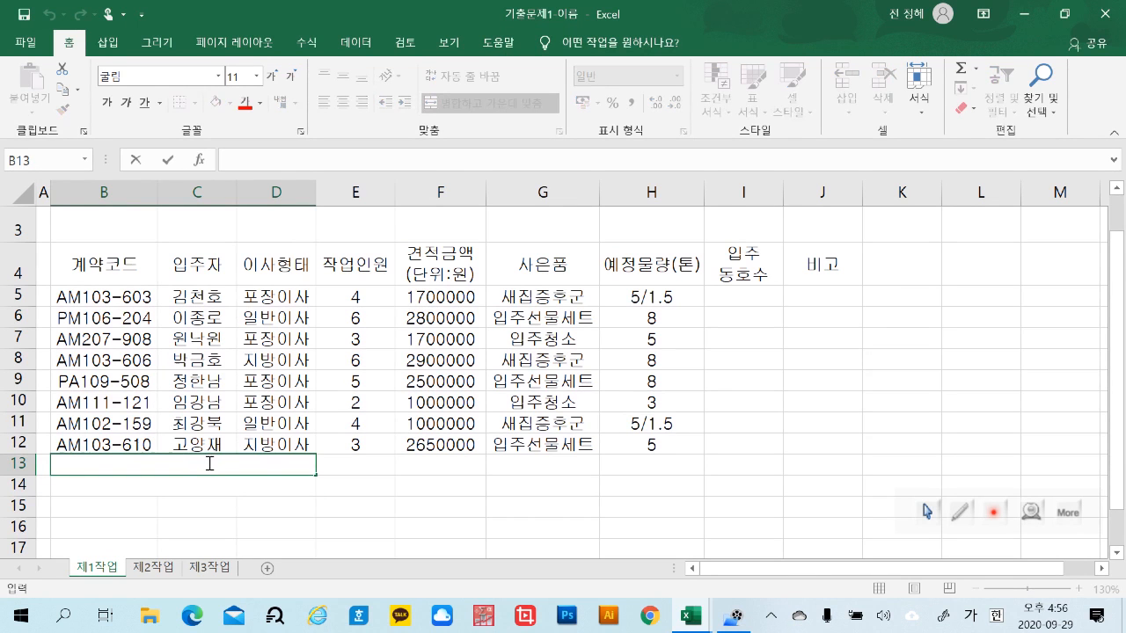
type("최소작업")
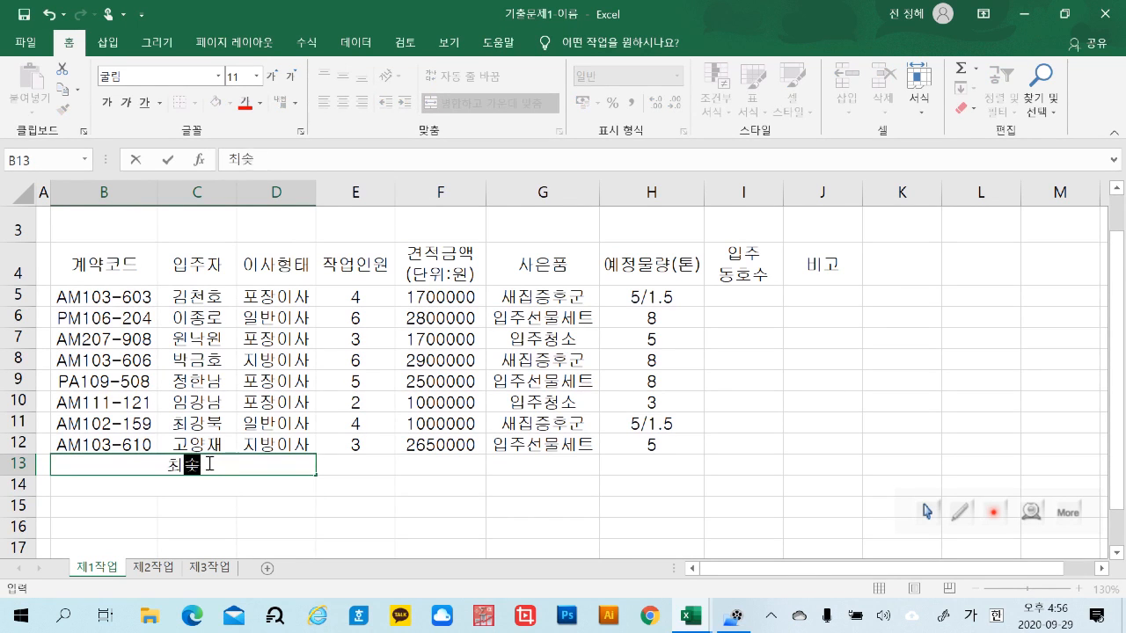
key("BackSpace")
key("BackSpace")
key("BackSpace")
key("BackSpace")
type("작업")
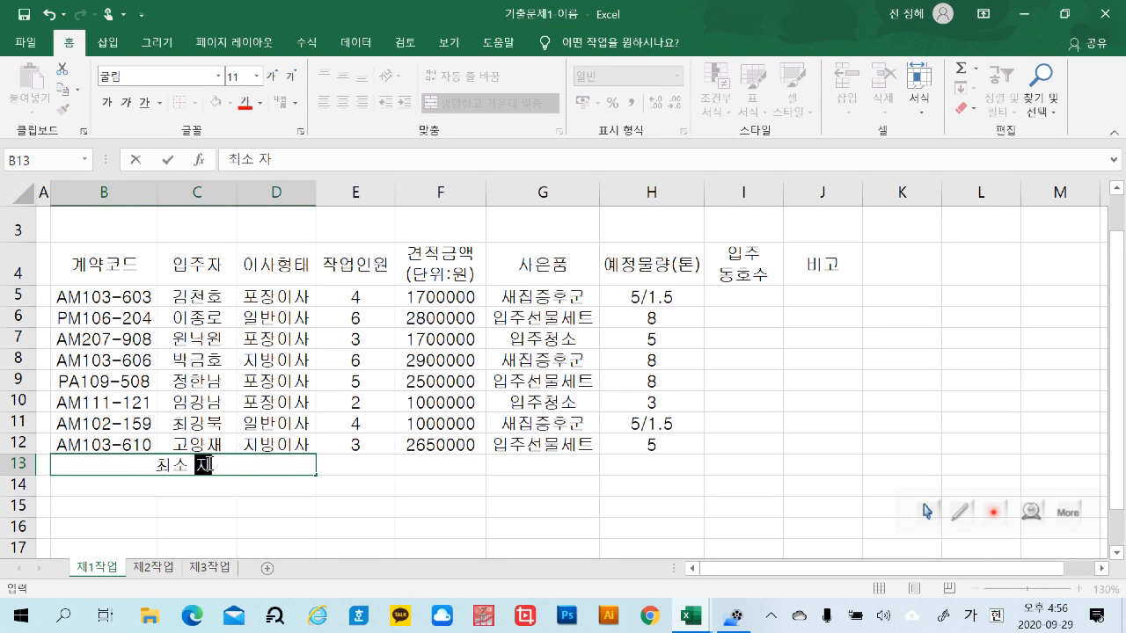
type("인원")
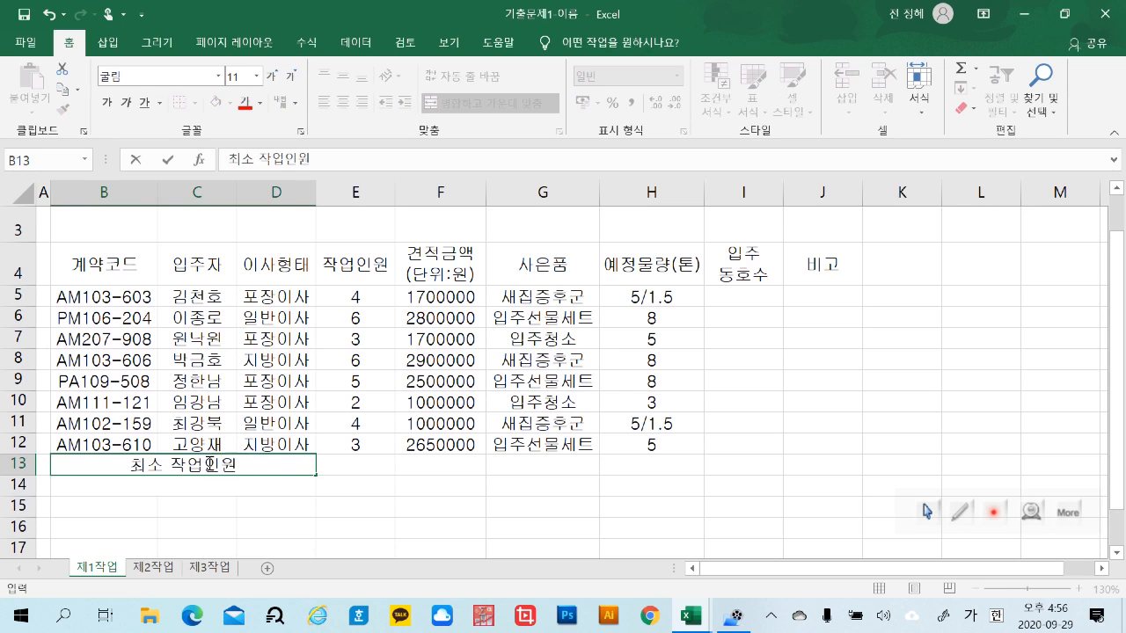
key("Return")
Enter the label 포장이사 견적금액(단위:원) 평균 in the merged cell B14
type("포장이사")
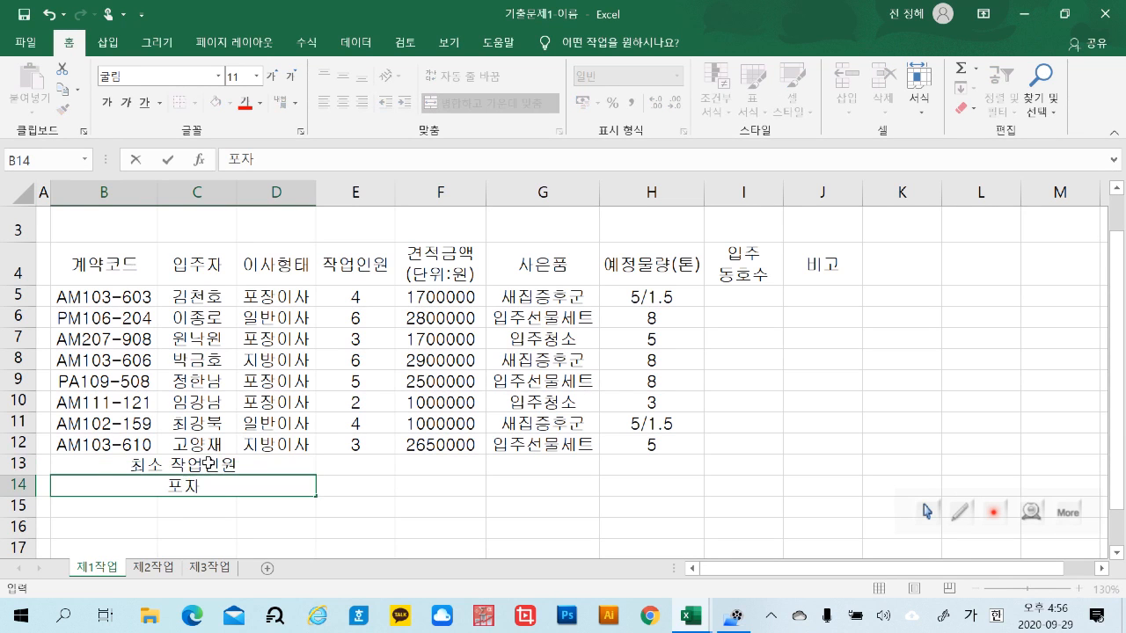
type("견적금액")
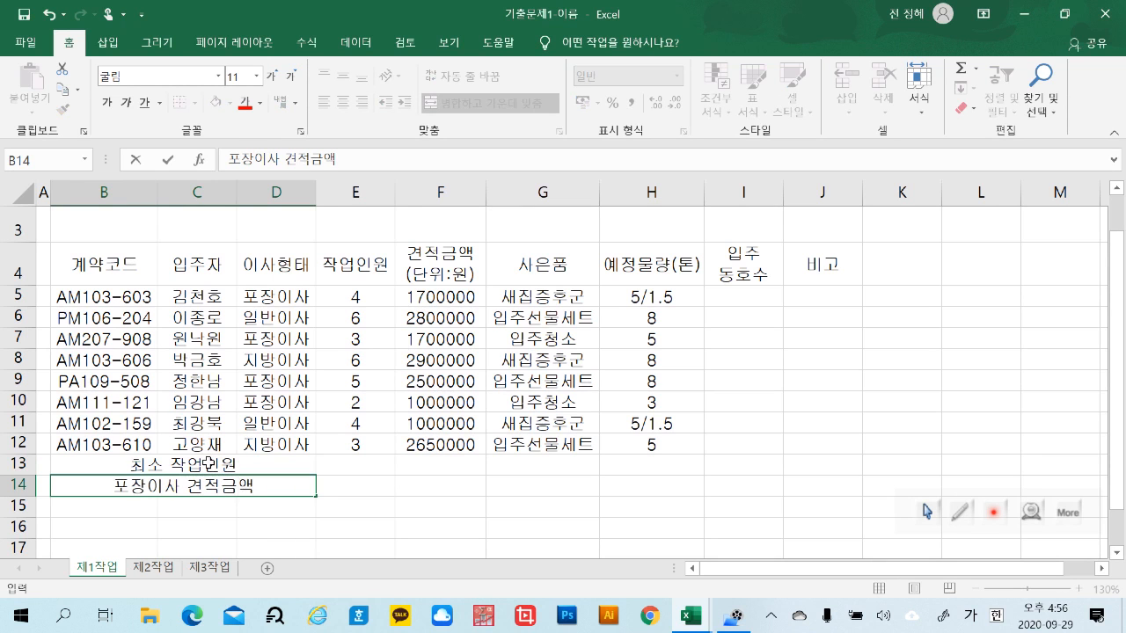
type("(단우ㅣ")
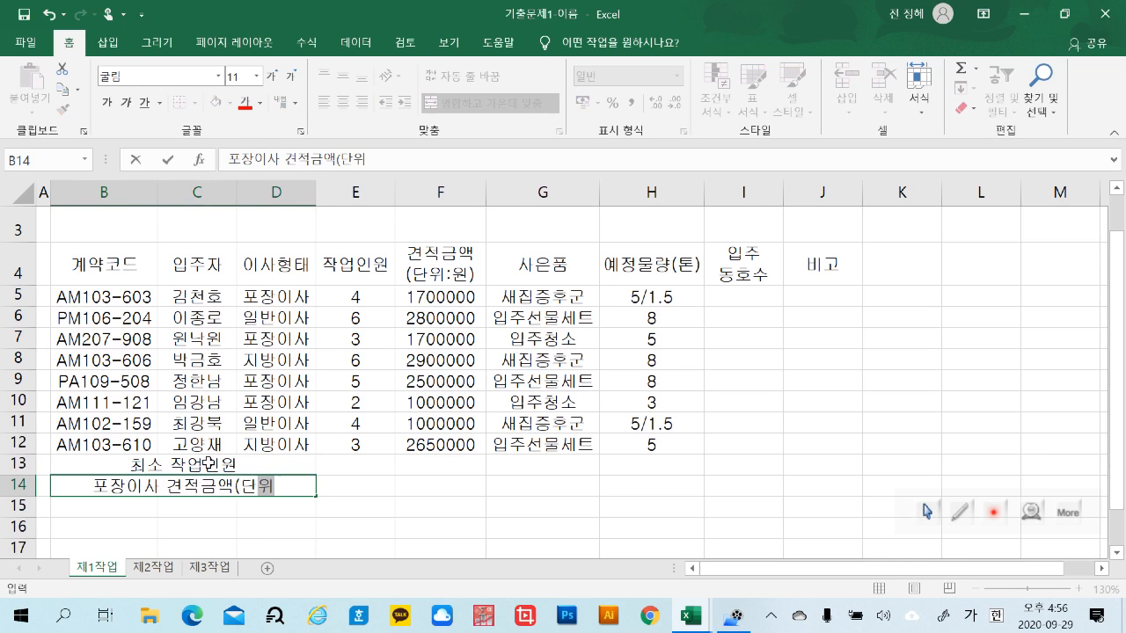
type(":")
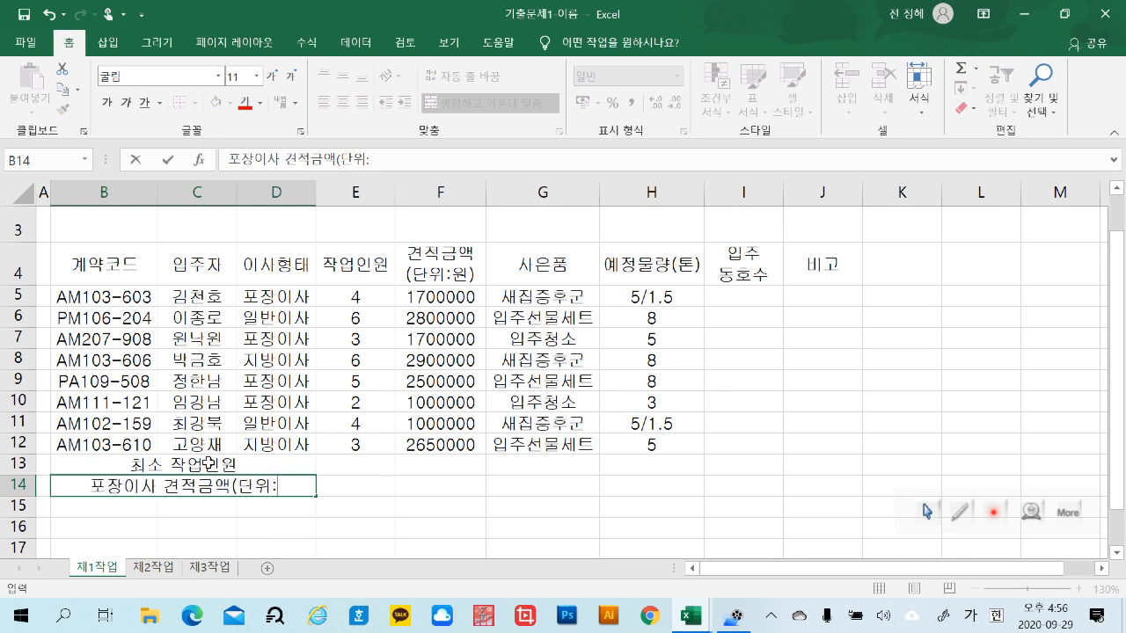
type("원) 평균")
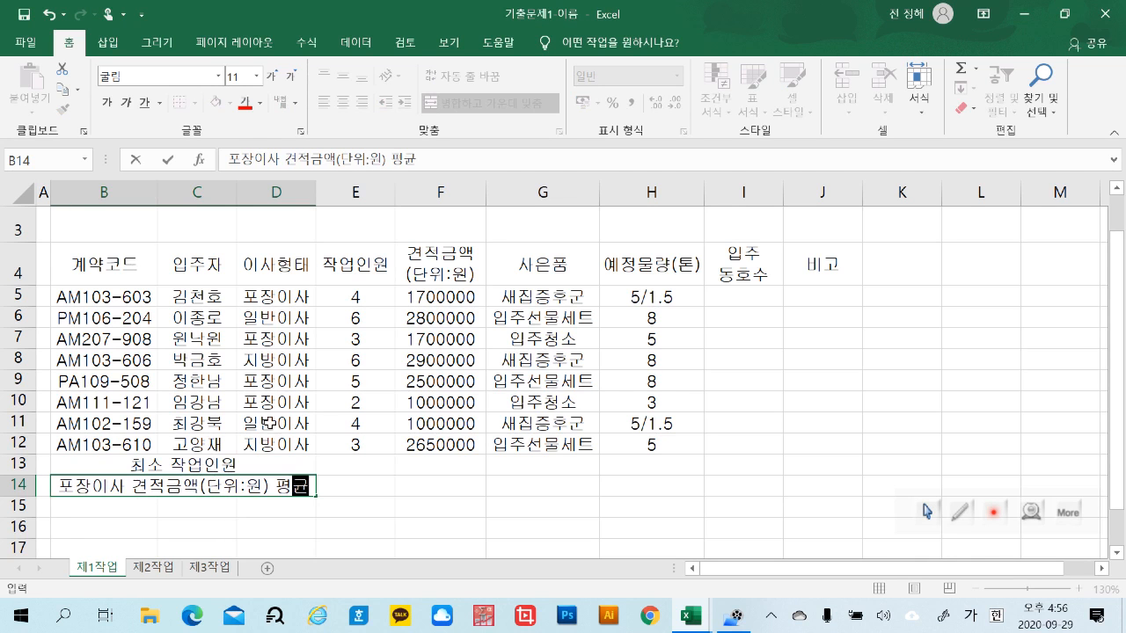
left_click_drag(462, 466, 453, 506)
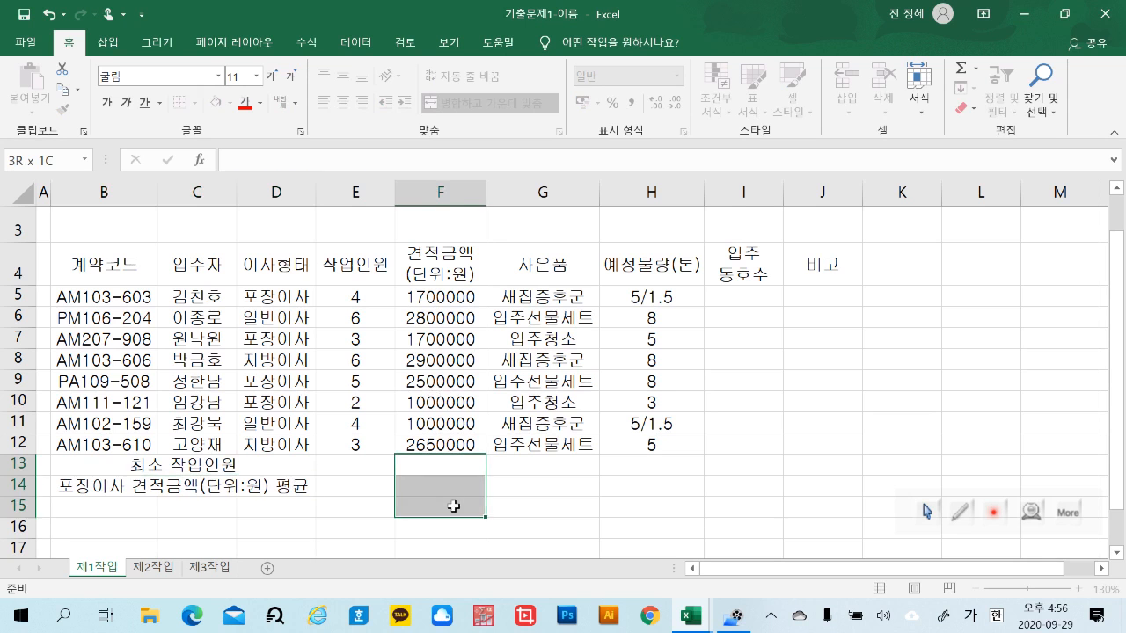
left_click(576, 506)
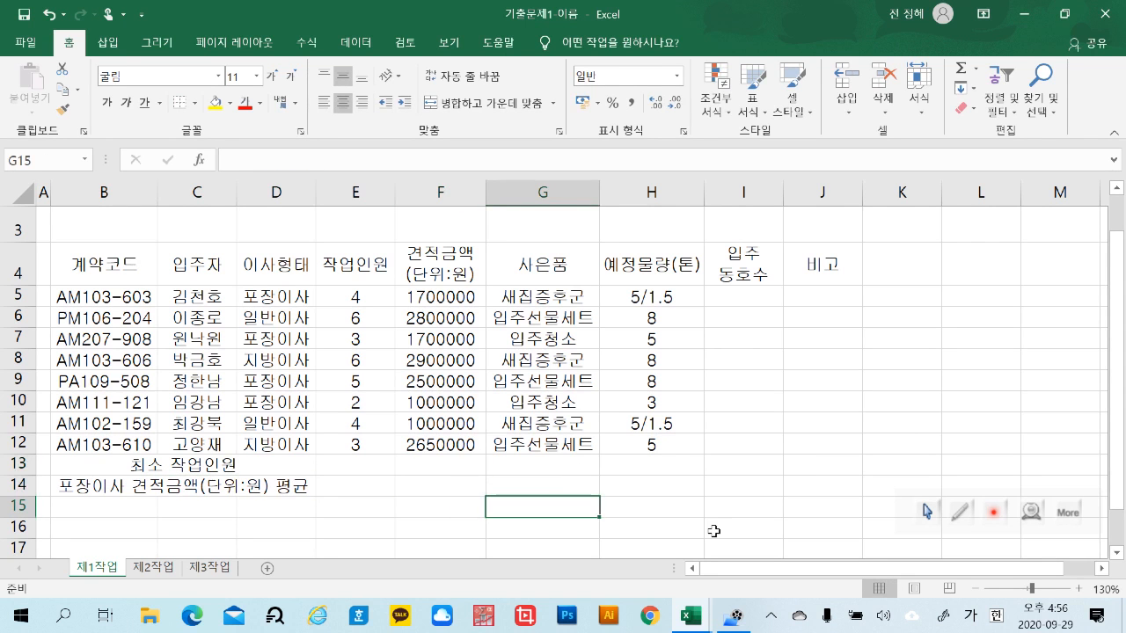
Merge and center F13:F14 and G13:I13 as two separate blocks in a single operation
left_click_drag(463, 464, 463, 485)
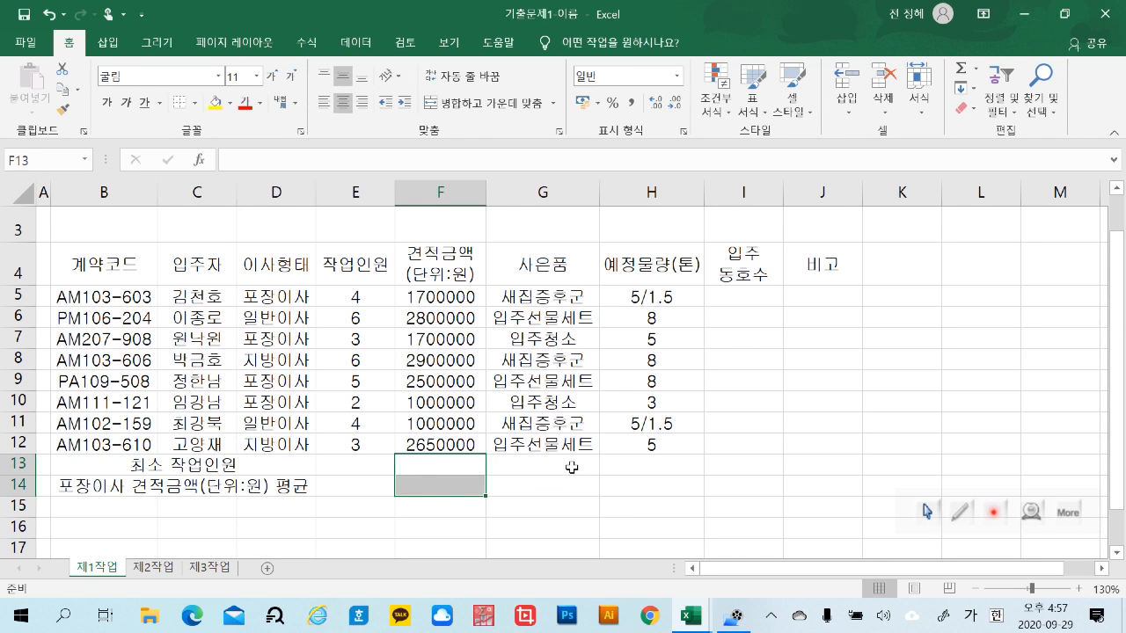
left_click_drag(571, 467, 754, 473)
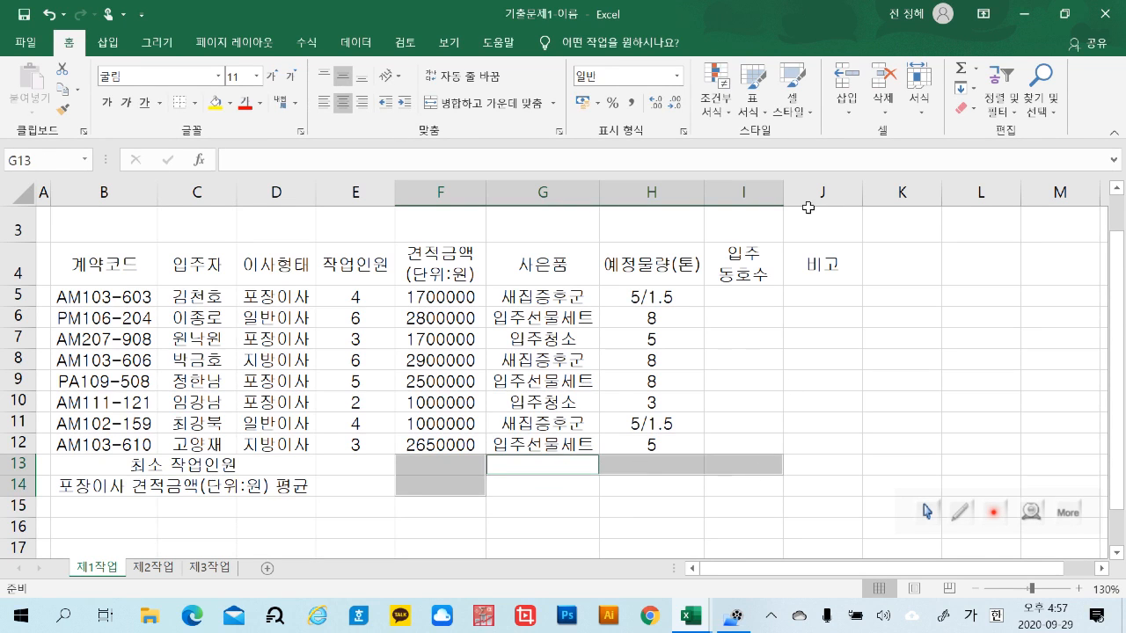
left_click(471, 103)
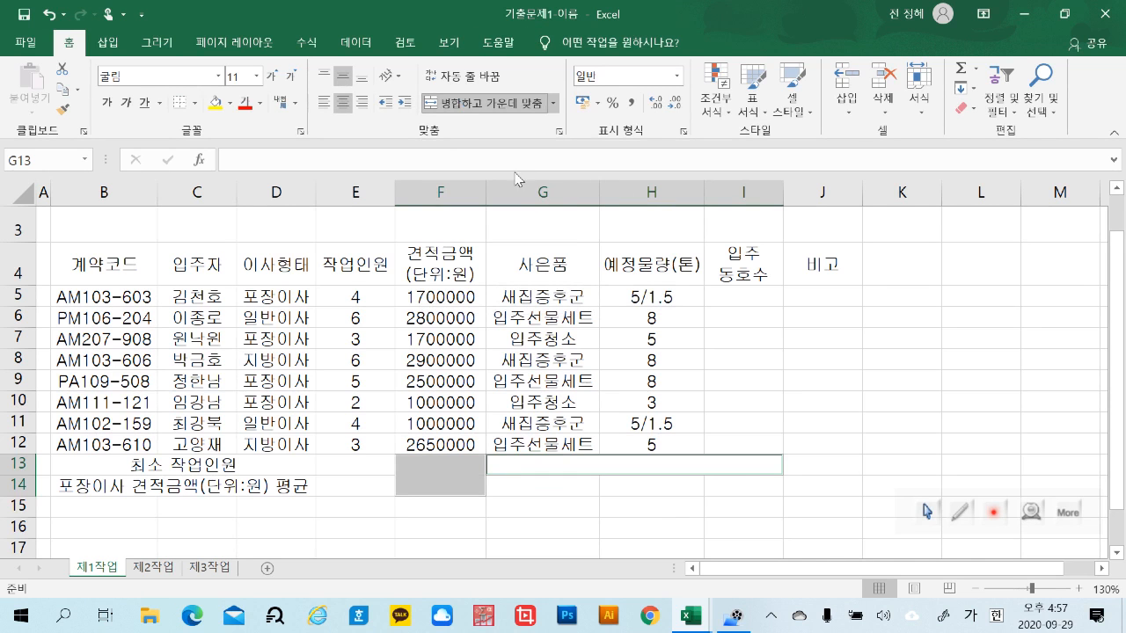
left_click(691, 527)
left_click(480, 480)
left_click(558, 466)
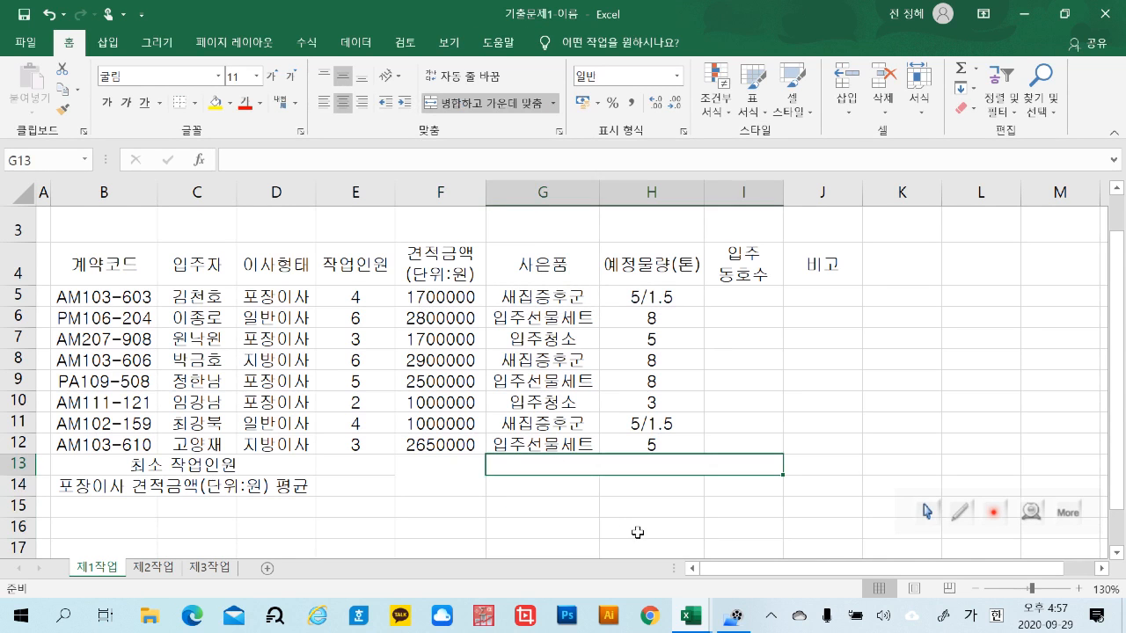
left_click(638, 532)
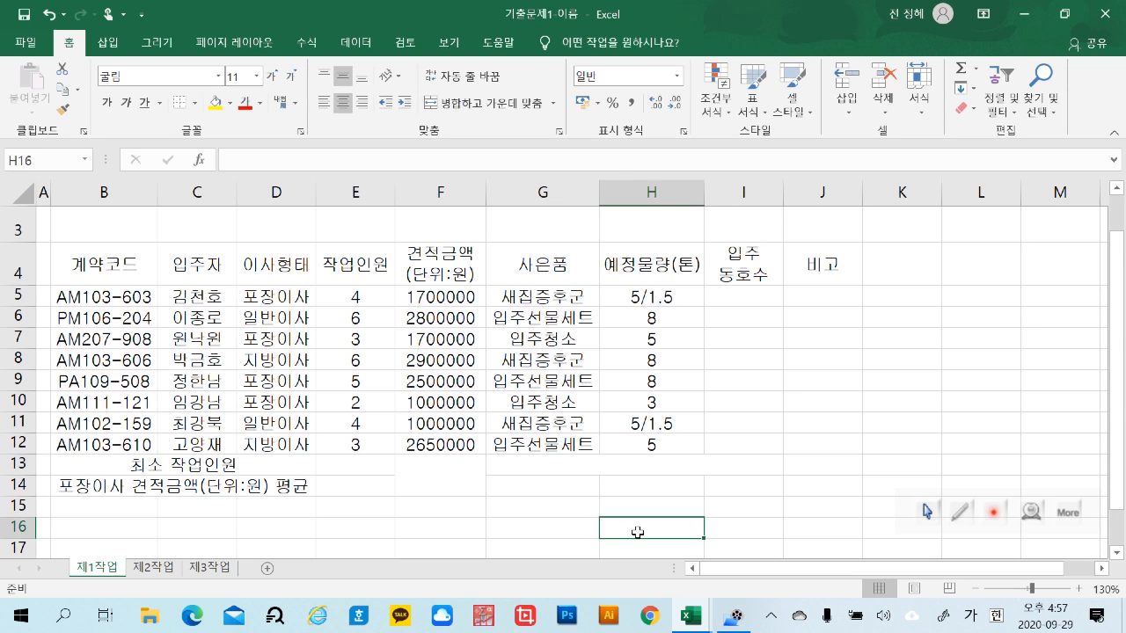
left_click(457, 485)
left_click(581, 530)
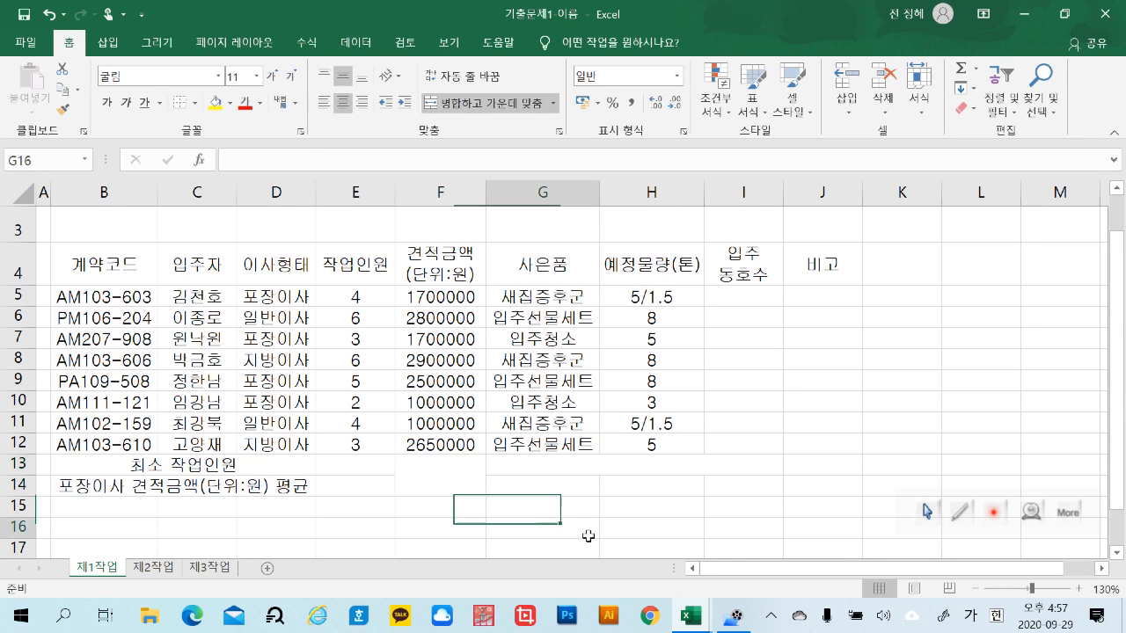
Unmerge the merged blocks F13:F14 and G13:I13 back into individual cells
left_click(417, 478)
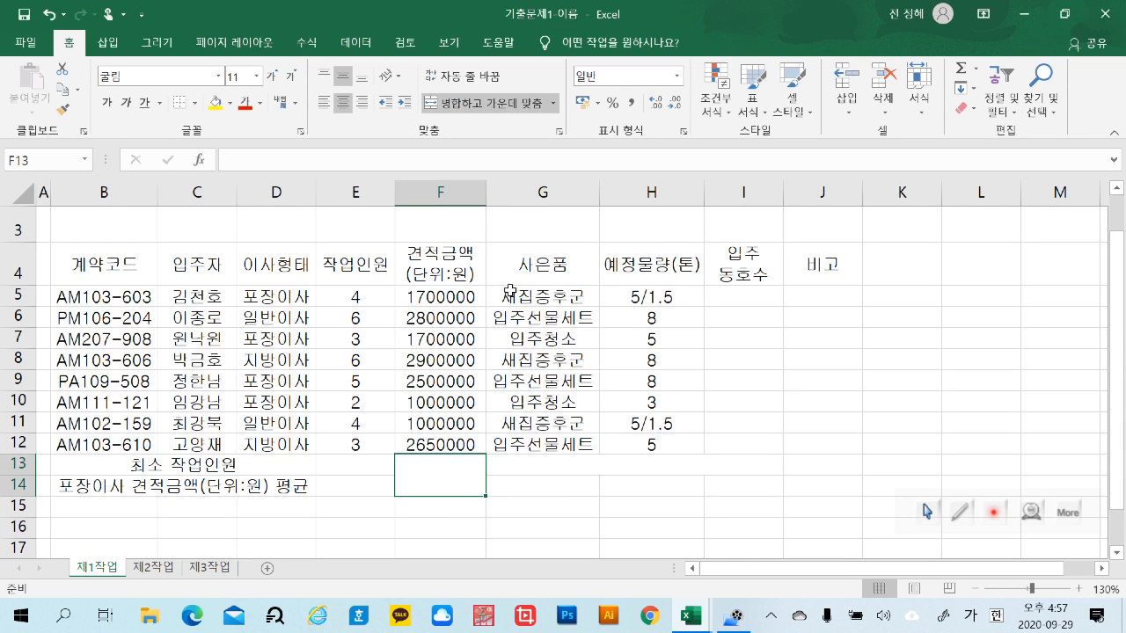
left_click(553, 104)
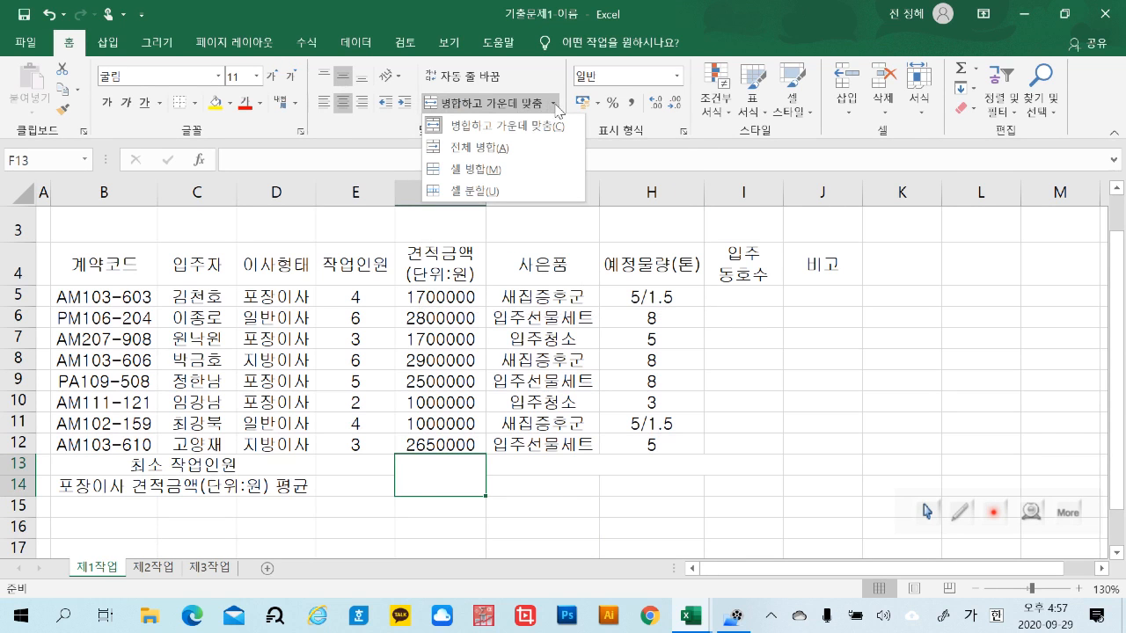
left_click(497, 193)
left_click(603, 504)
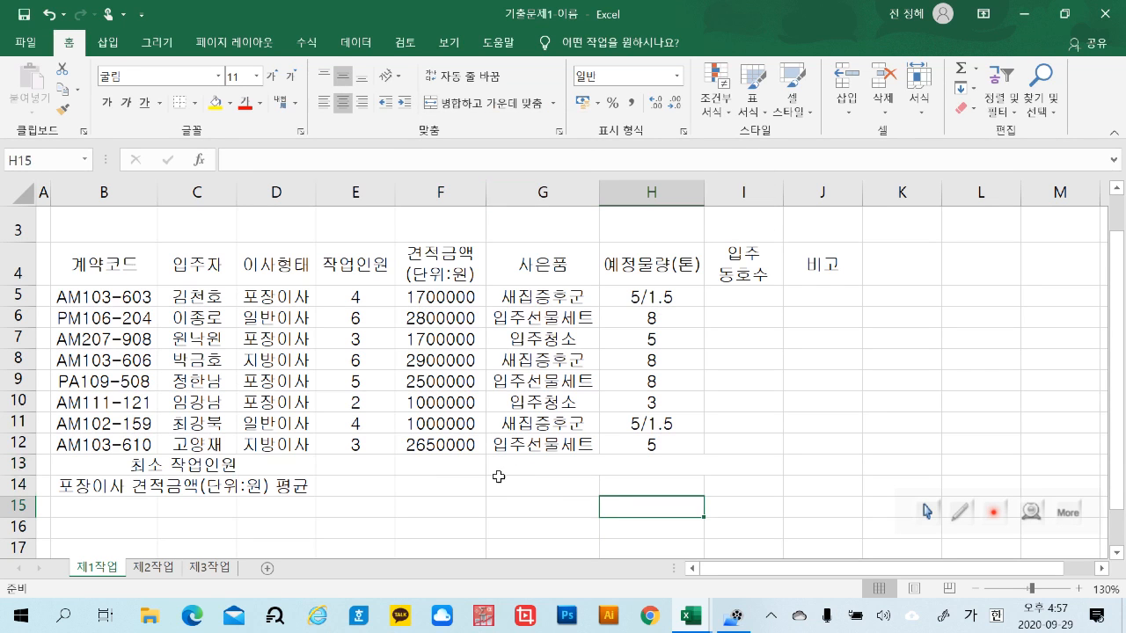
left_click_drag(537, 458, 747, 464)
left_click(553, 103)
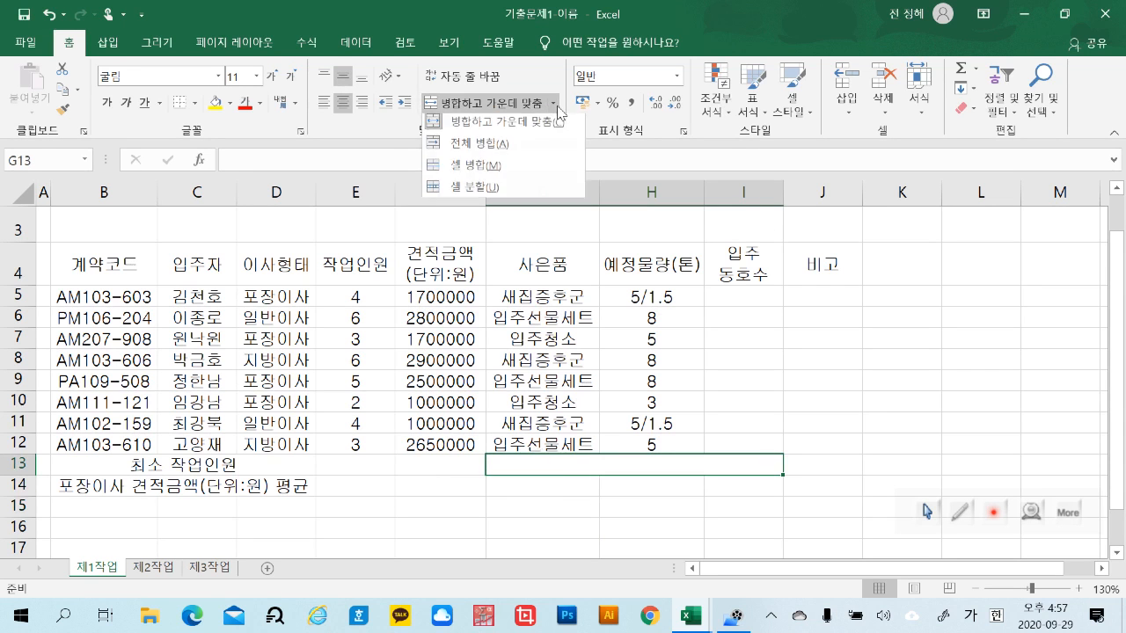
left_click(474, 186)
left_click(736, 528)
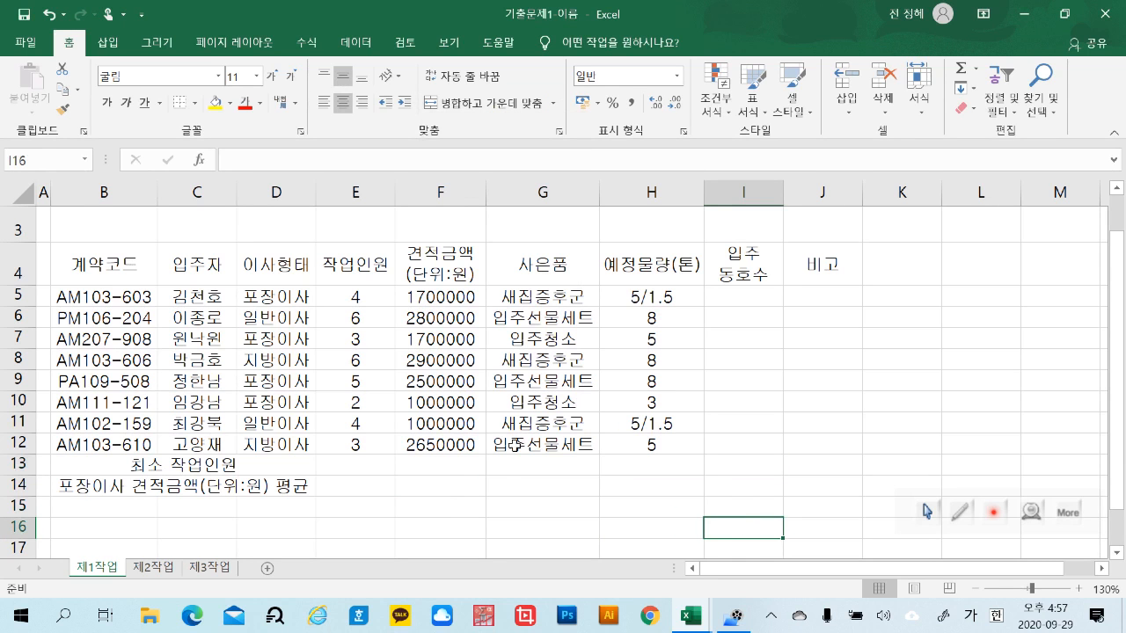
Merge and center F13:F14, and merge and center G13:I13 in a separate operation
mouse_move(467, 466)
left_mouse_down()
mouse_move(457, 466)
mouse_move(481, 479)
left_mouse_up()
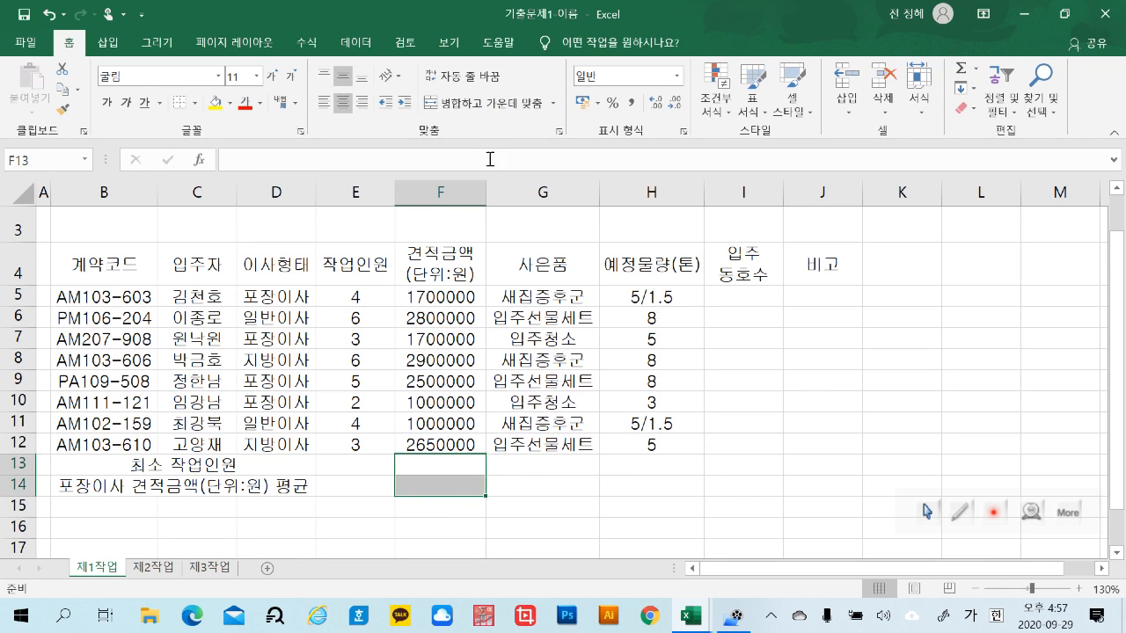
left_click(497, 107)
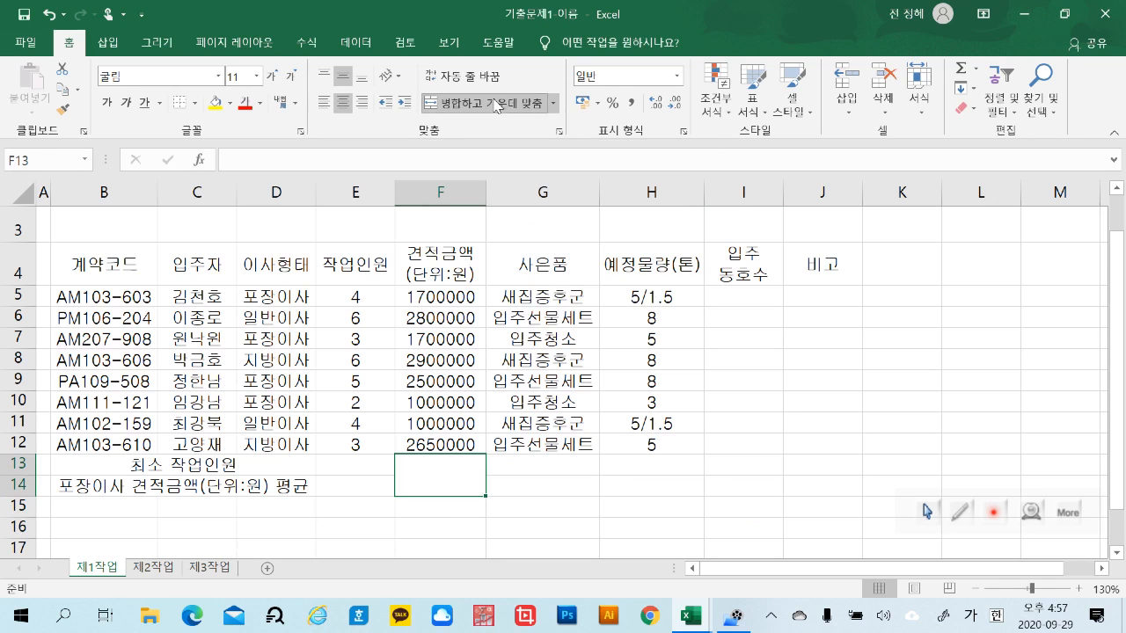
left_click(574, 526)
left_click_drag(551, 459, 714, 473)
left_click(469, 111)
left_click(638, 516)
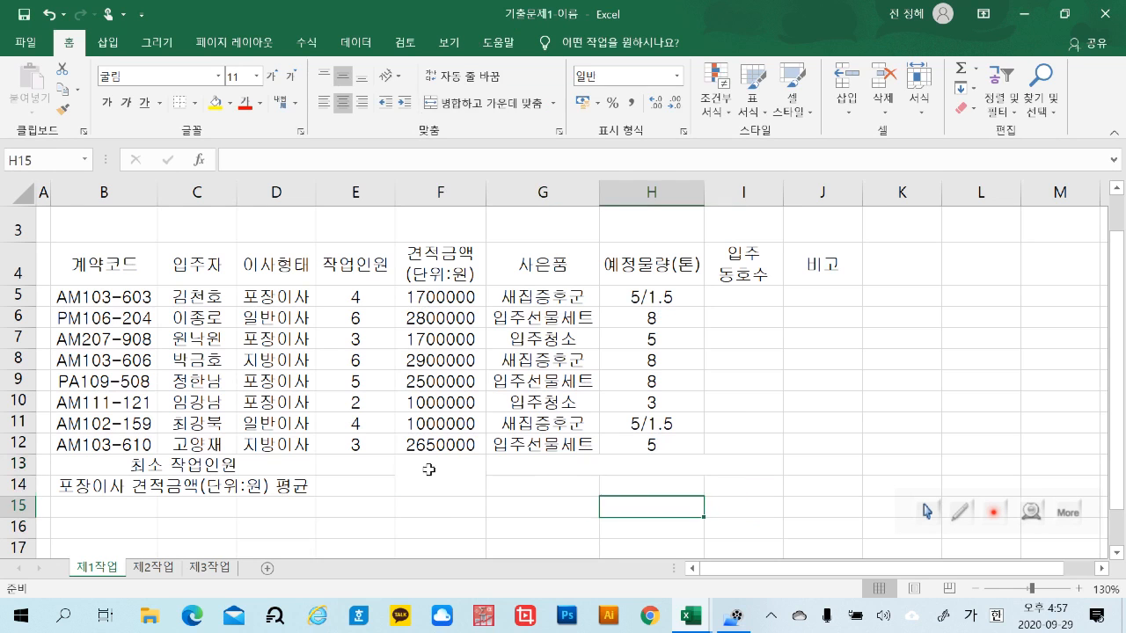
Enter the label 포장이사 계약 건수 in the merged cell G13
left_click(431, 472)
left_click(545, 464)
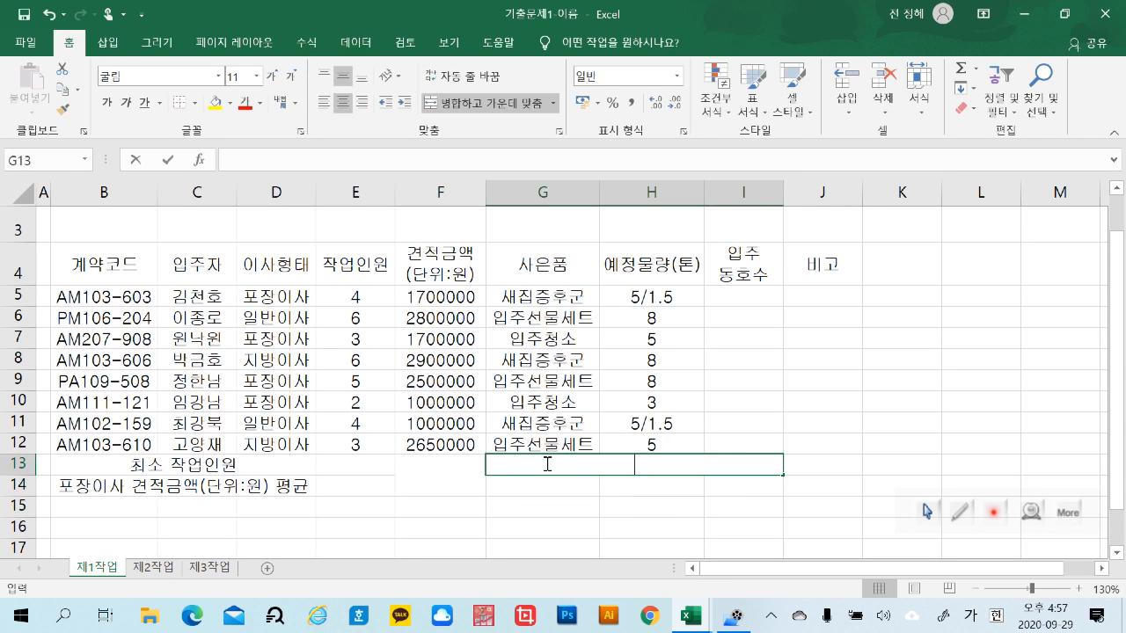
type("포장이사 ㄱ")
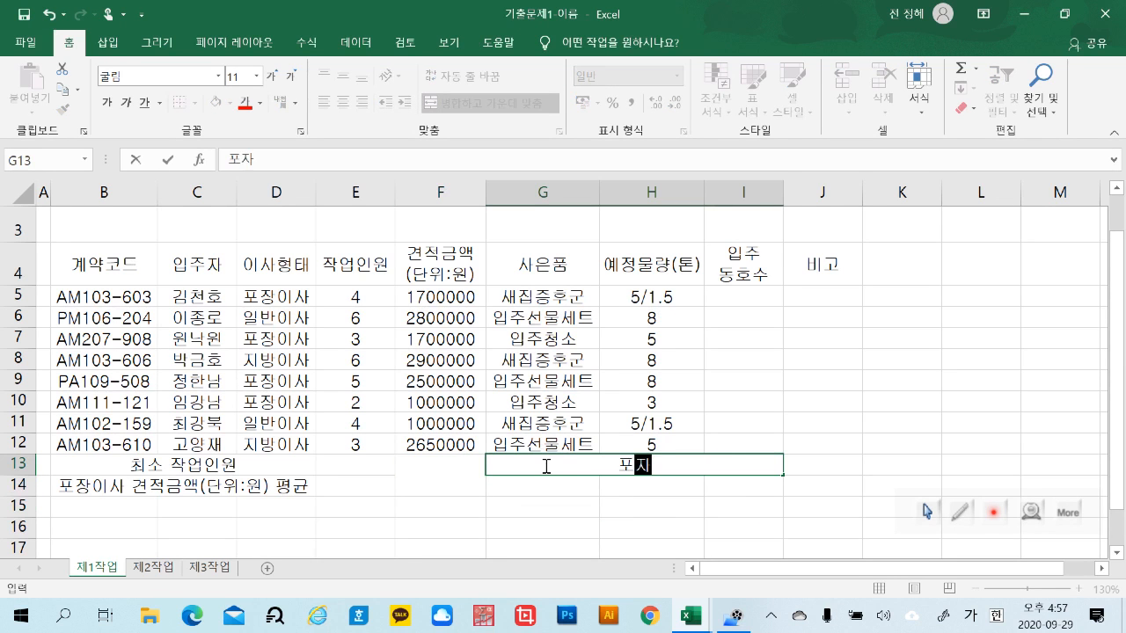
type("계약")
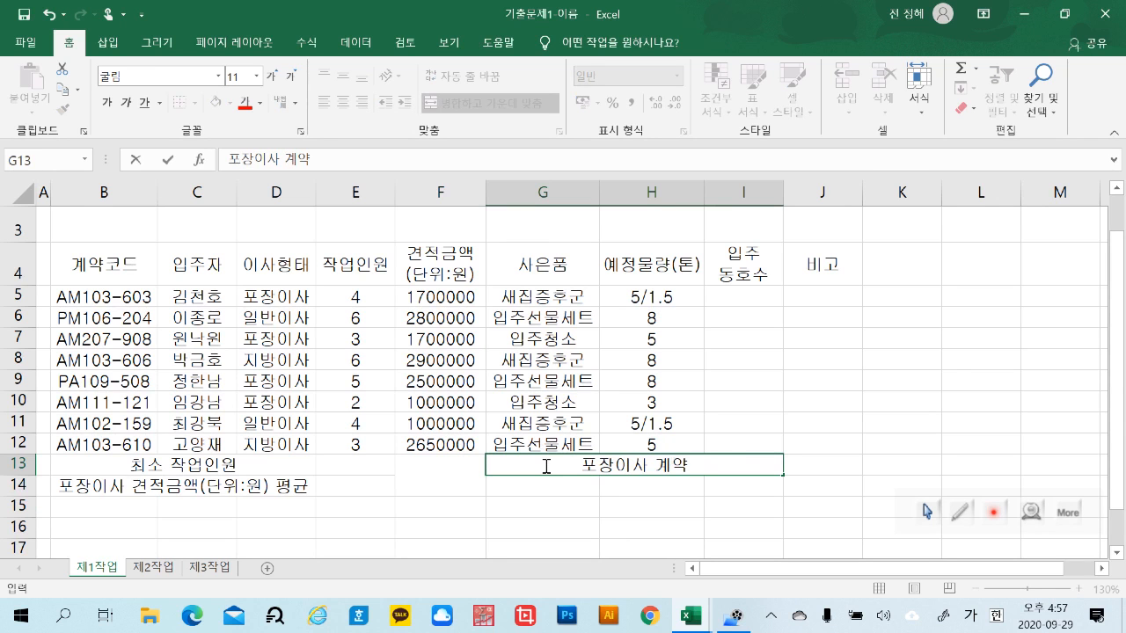
type(" 건수")
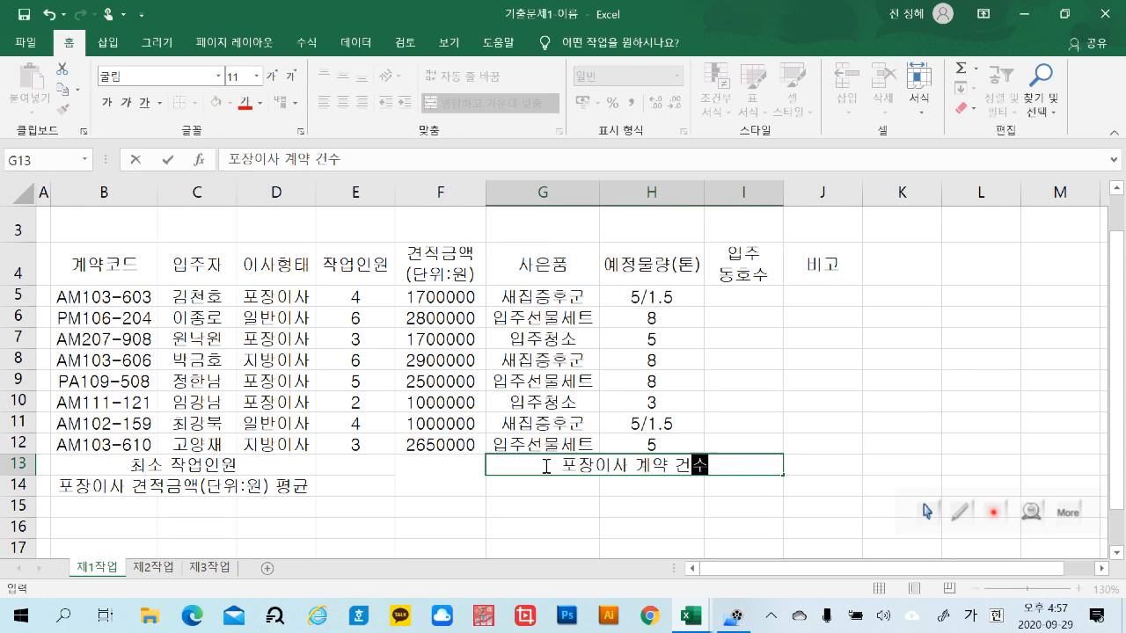
Enter the label 입주자 in G14 and the label 사은품 in I14
left_click(555, 485)
type("입주")
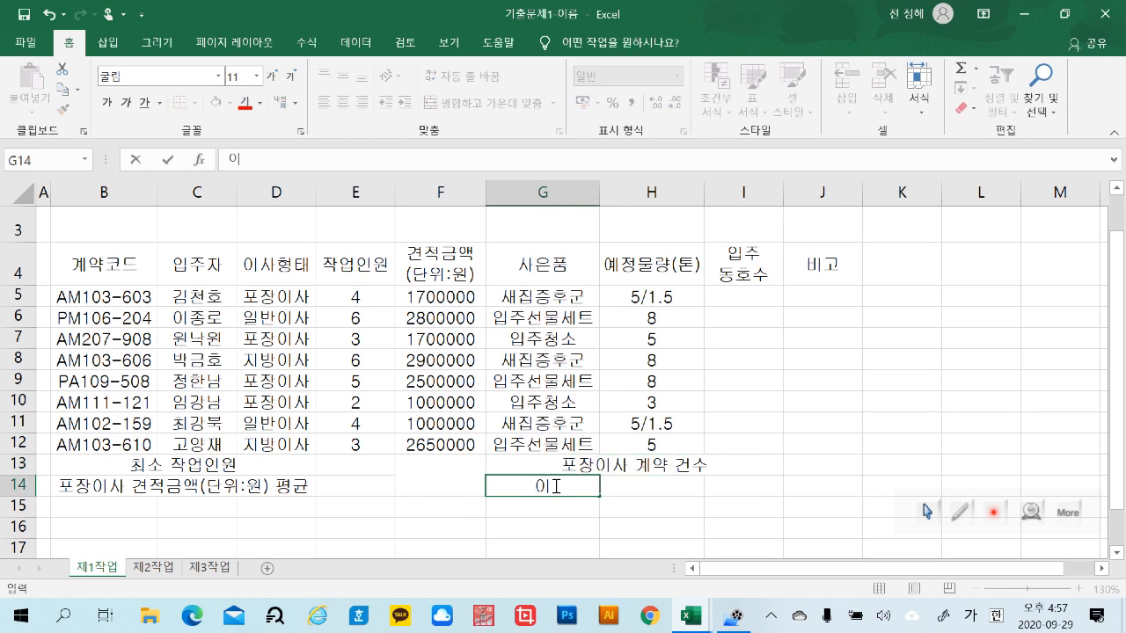
type("자")
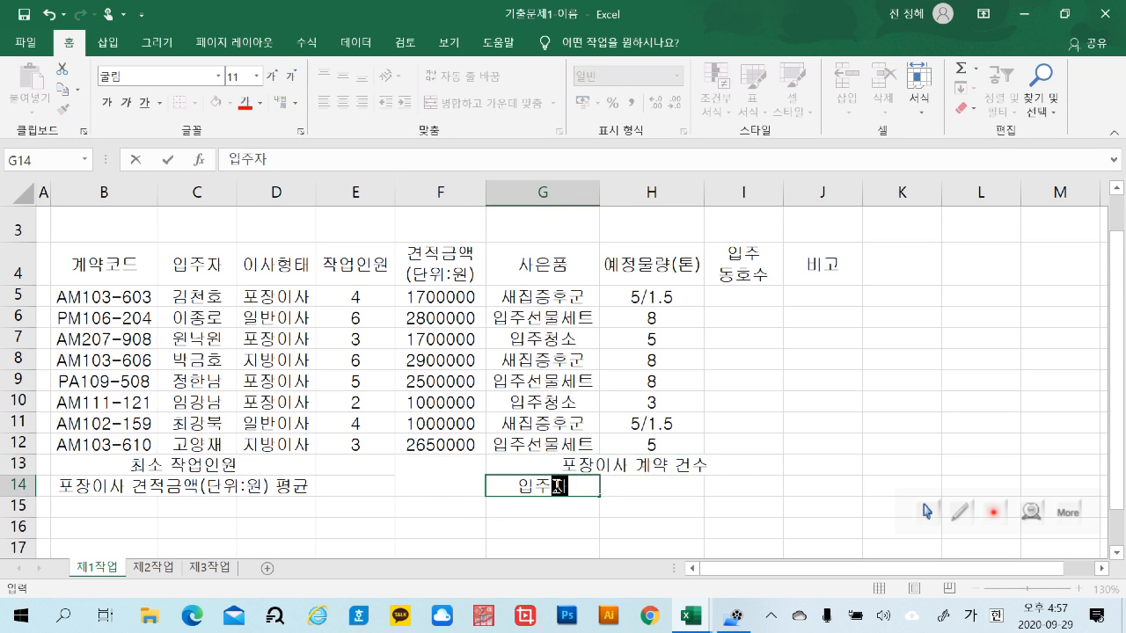
left_click(673, 491)
left_click(732, 490)
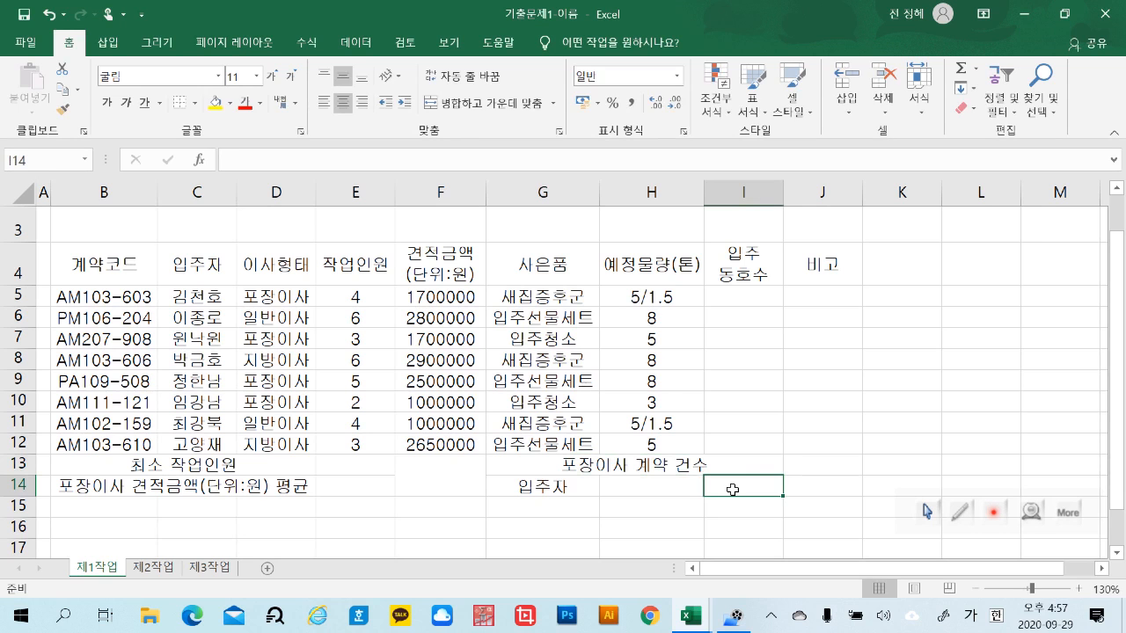
type("사은품")
left_click(953, 423)
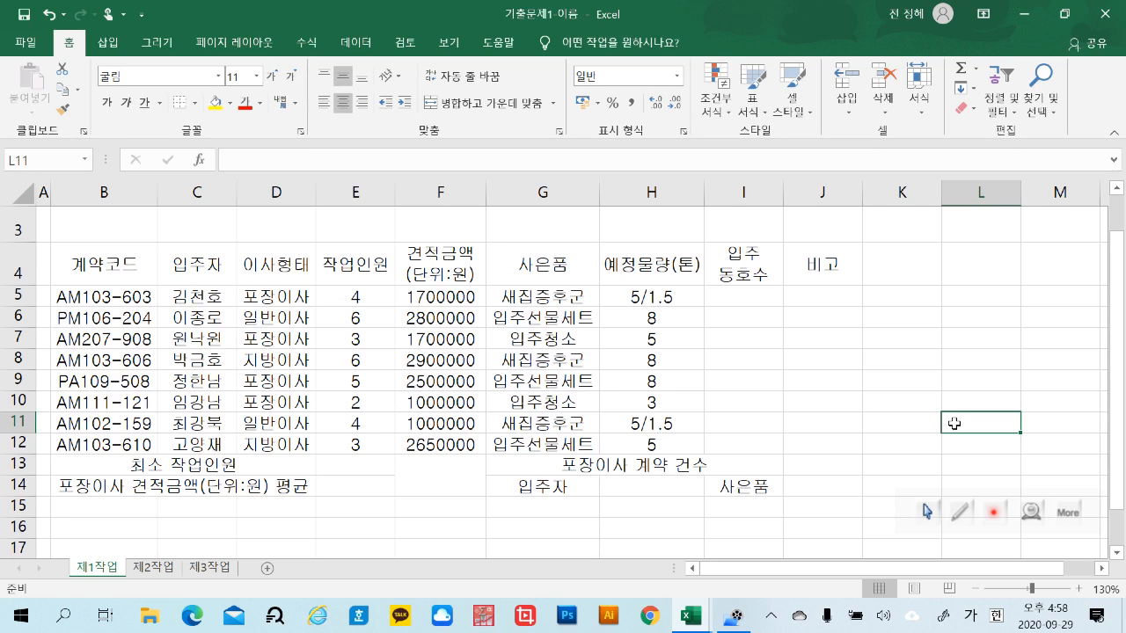
left_click_drag(379, 295, 376, 437)
left_click_drag(459, 297, 449, 452)
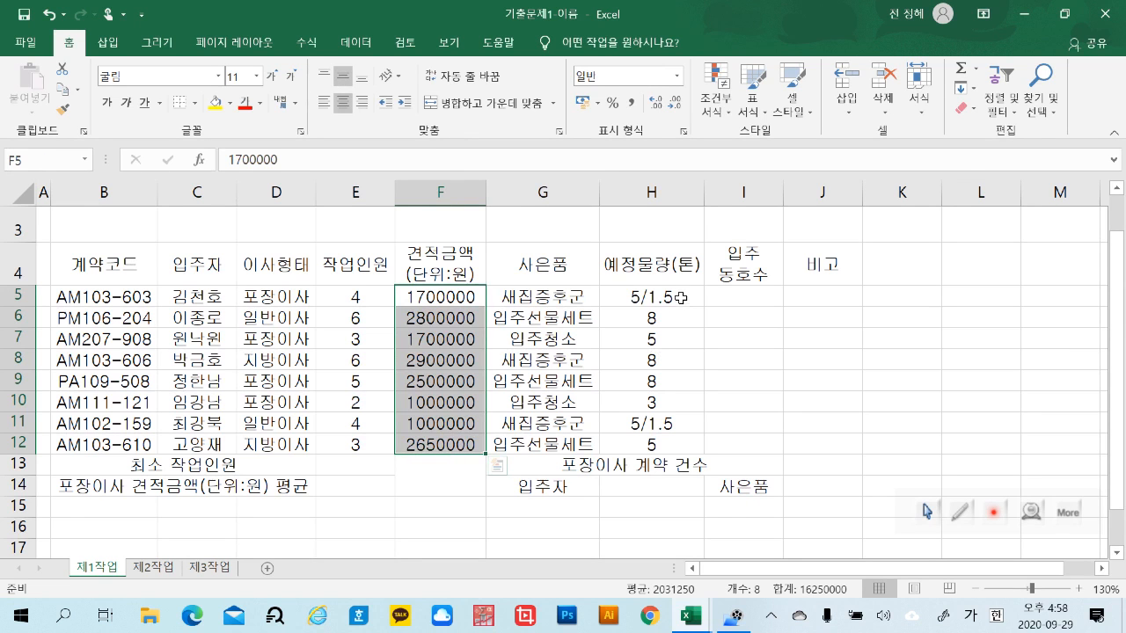
left_click(681, 297)
left_click_drag(680, 297, 676, 444)
left_click(878, 443)
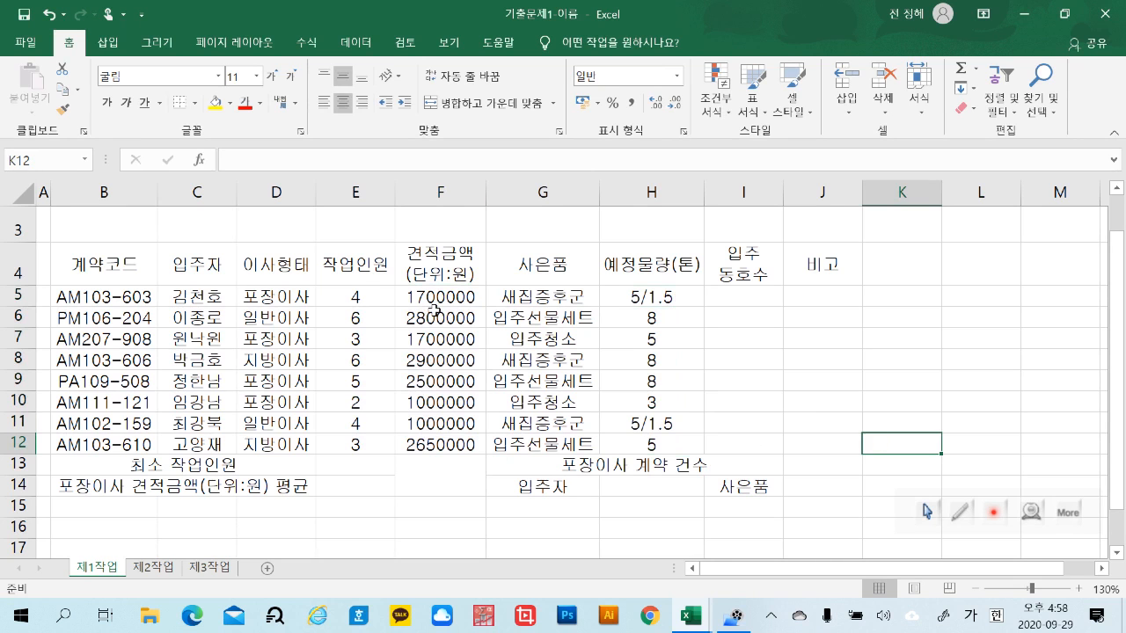
Right-align the 작업인원 values in E5:E12 and the 예정물량(톤) values in H5:H12
left_click_drag(369, 298, 362, 444)
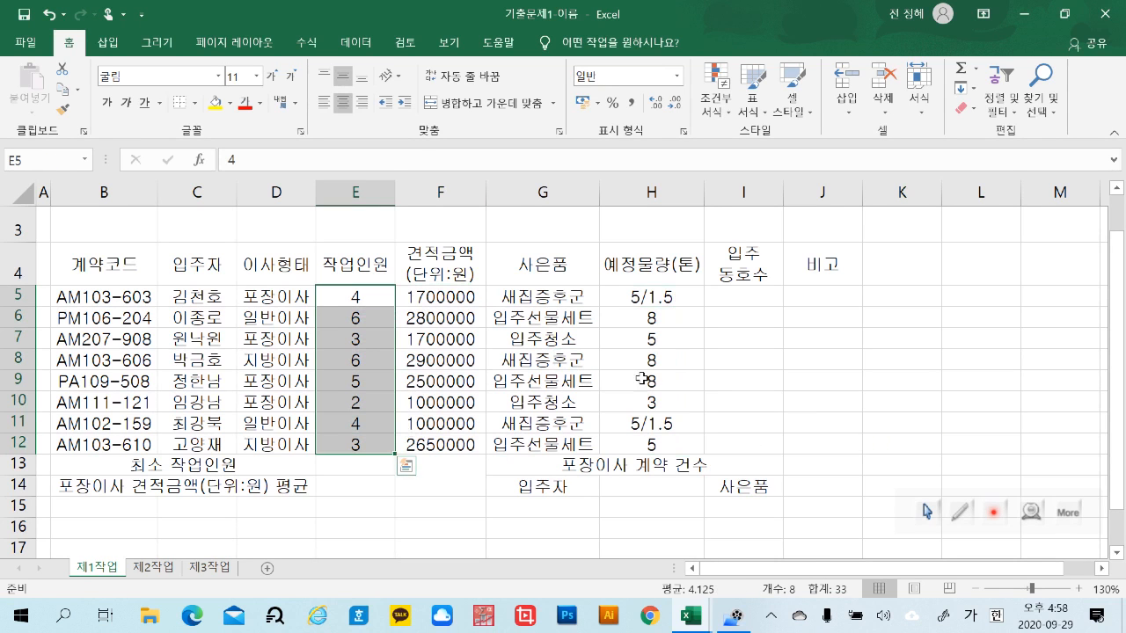
left_click_drag(671, 296, 665, 444)
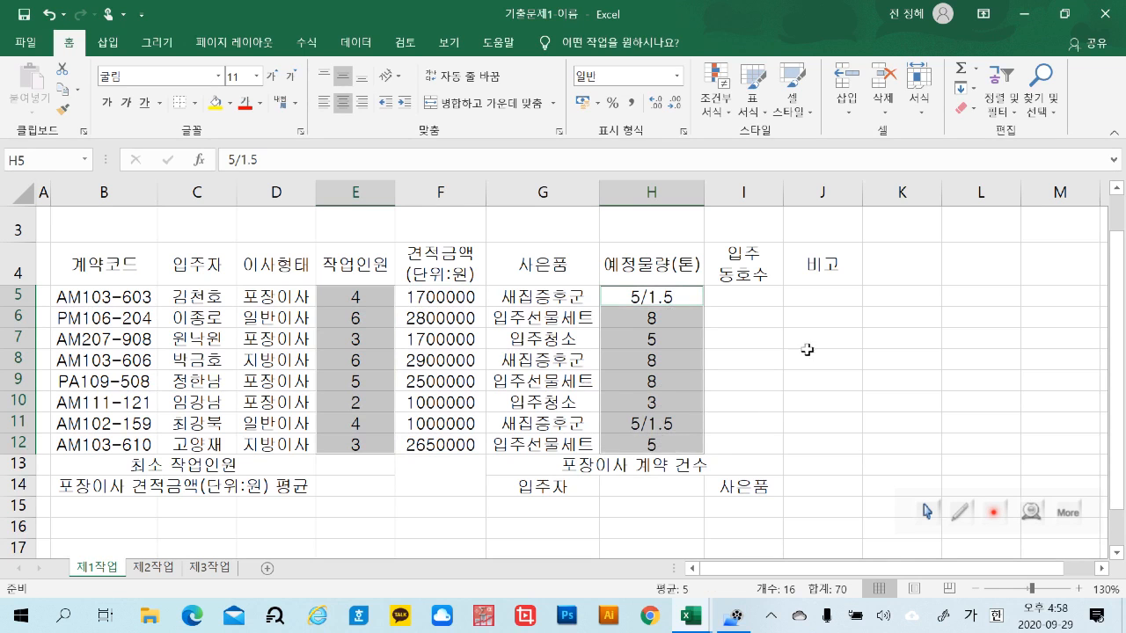
left_click(366, 109)
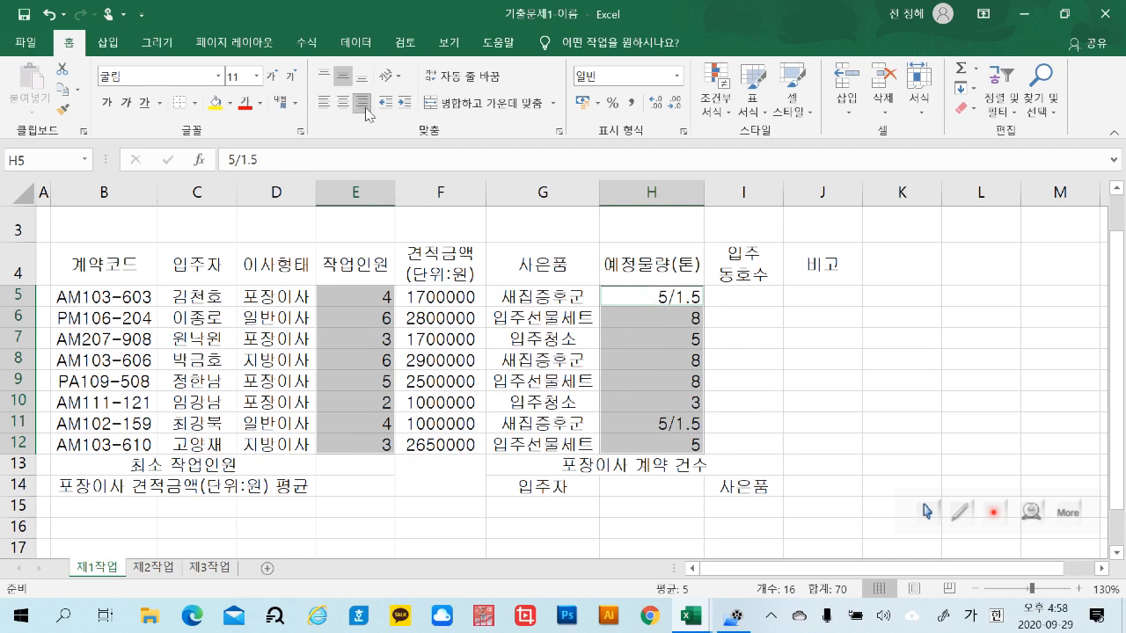
left_click(896, 402)
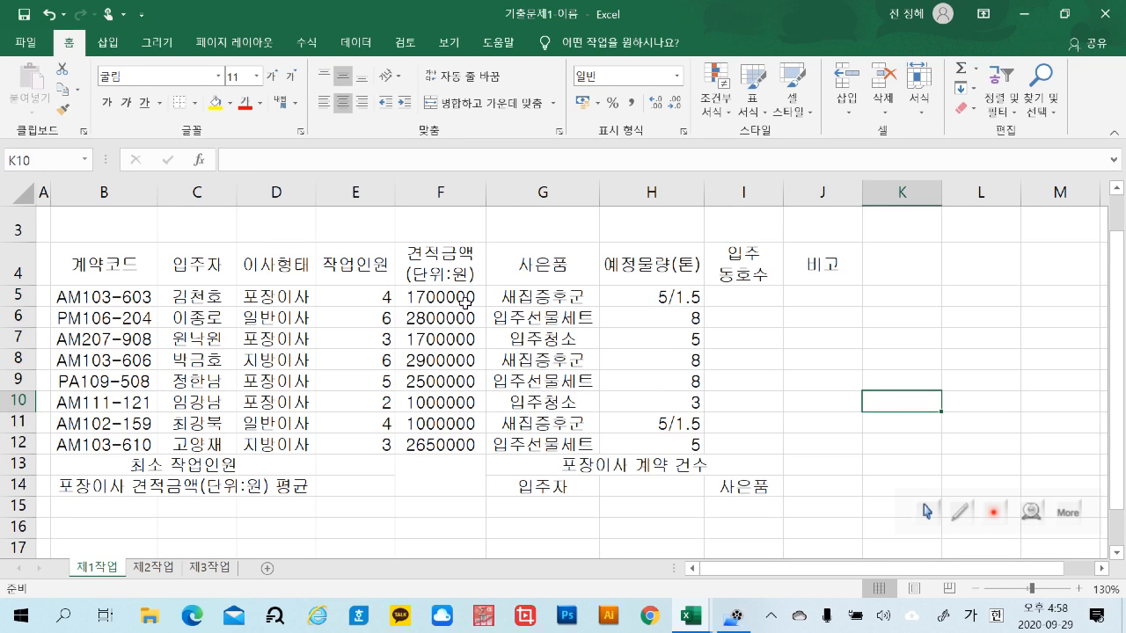
Apply the comma style to the 견적금액 amounts in F5:F12
left_click_drag(465, 301, 467, 440)
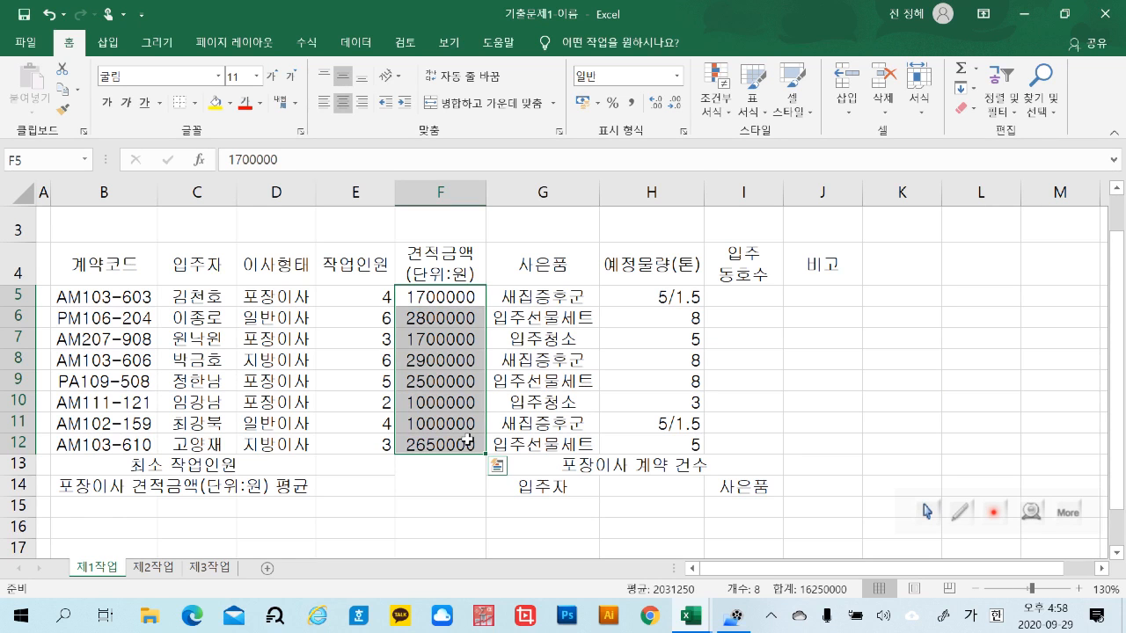
left_click(458, 507)
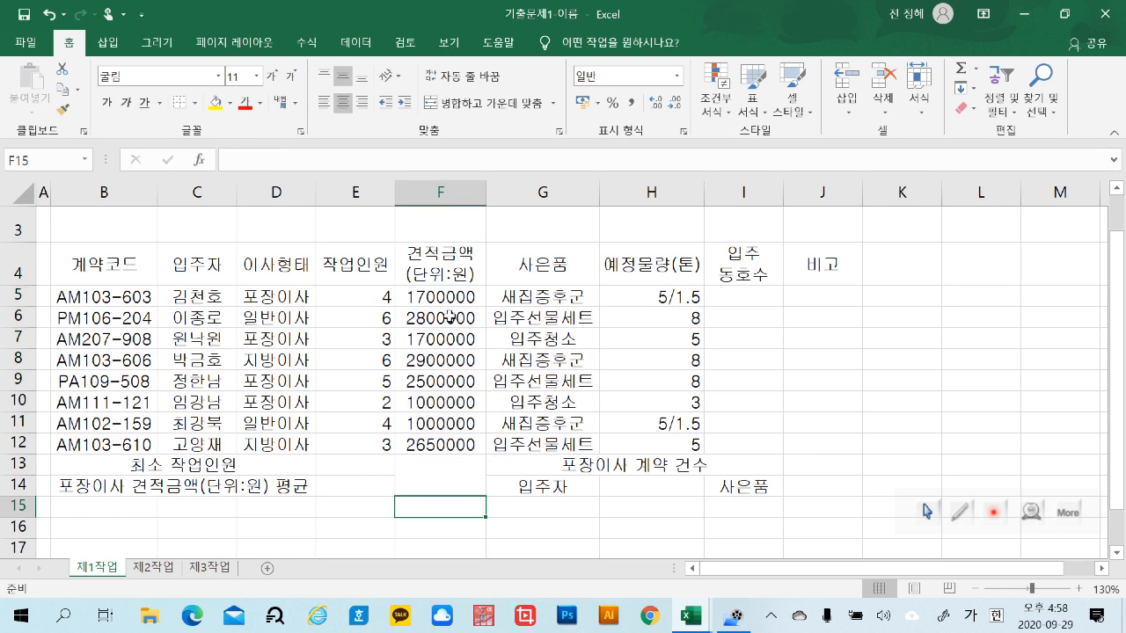
left_click_drag(465, 296, 446, 445)
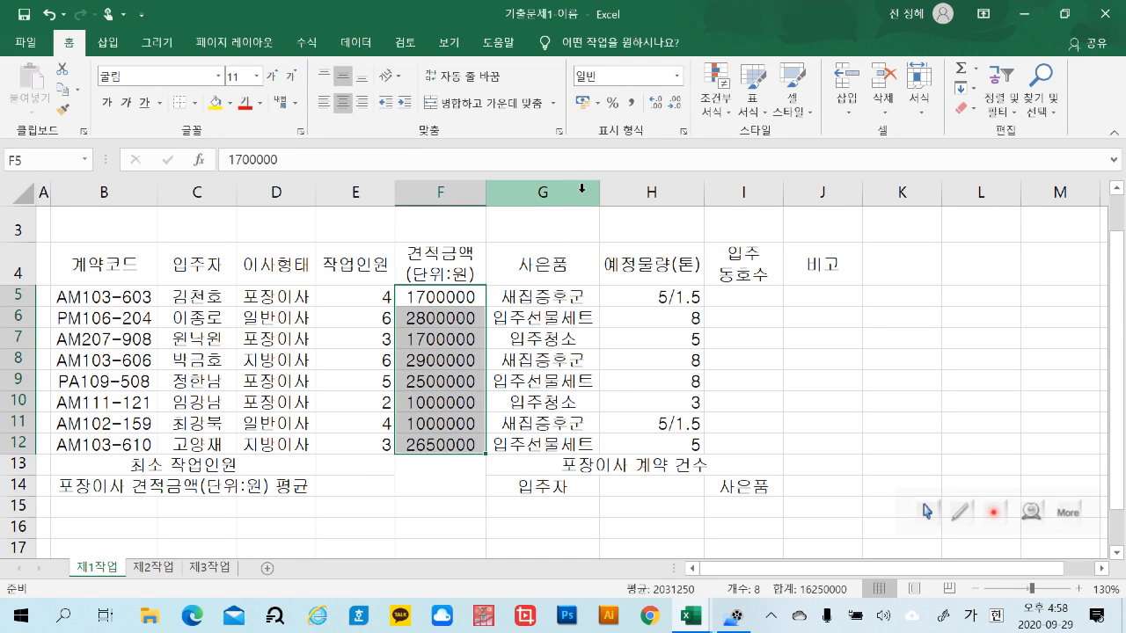
left_click(633, 103)
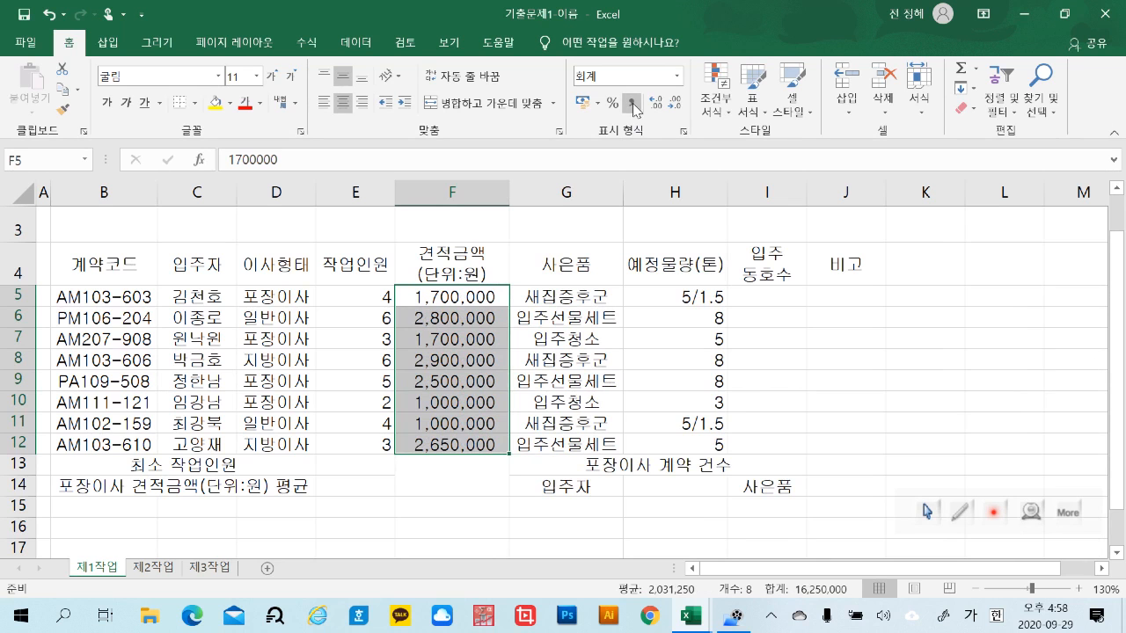
left_click(473, 506)
Widen column F slightly to give the formatted 견적금액 amounts more room
left_click(480, 194)
left_click_drag(512, 192, 529, 195)
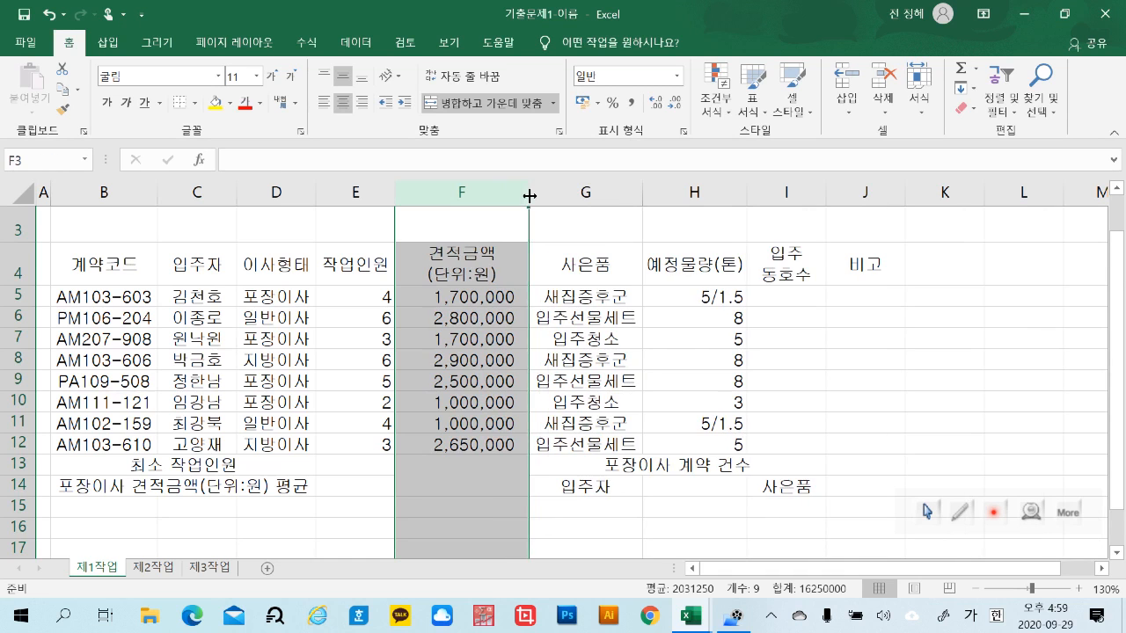
left_click(468, 483)
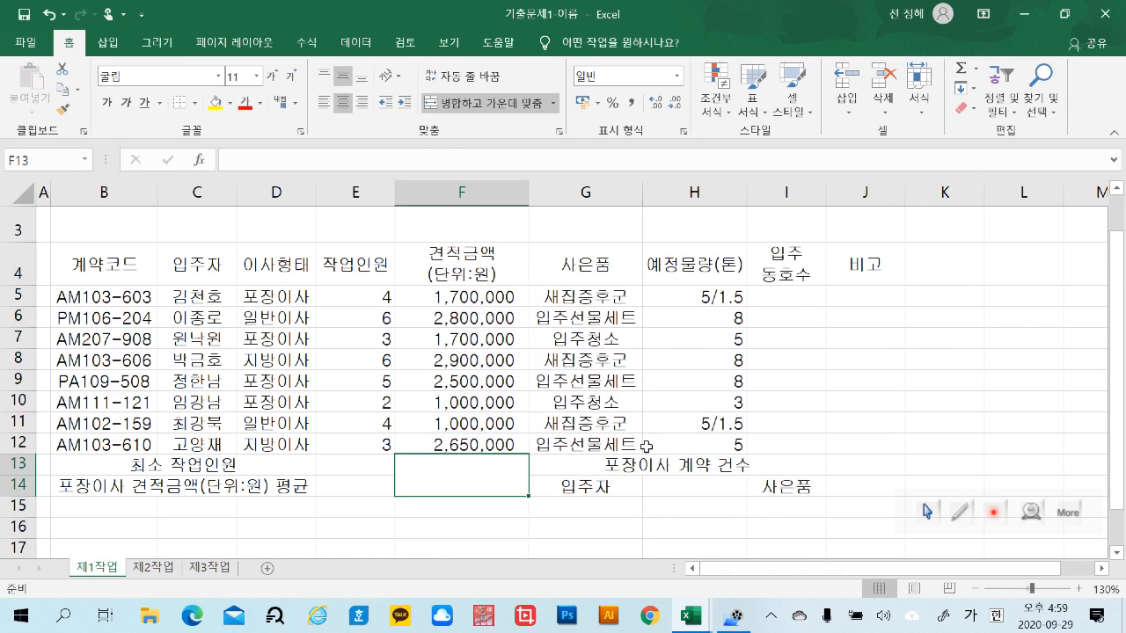
left_click(941, 427)
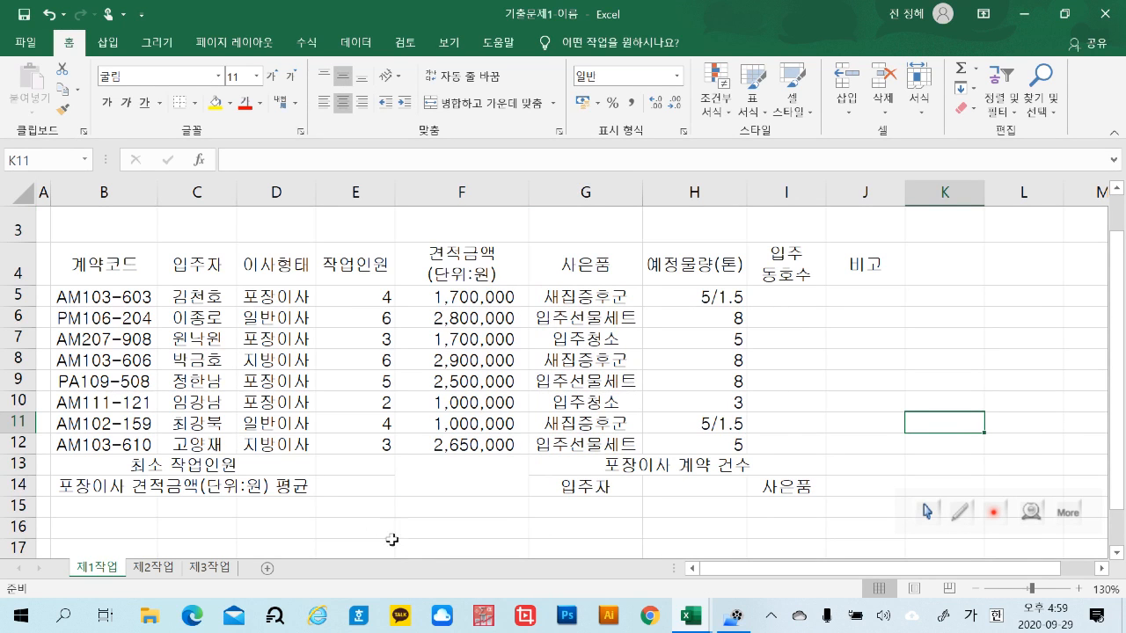
left_click(437, 549)
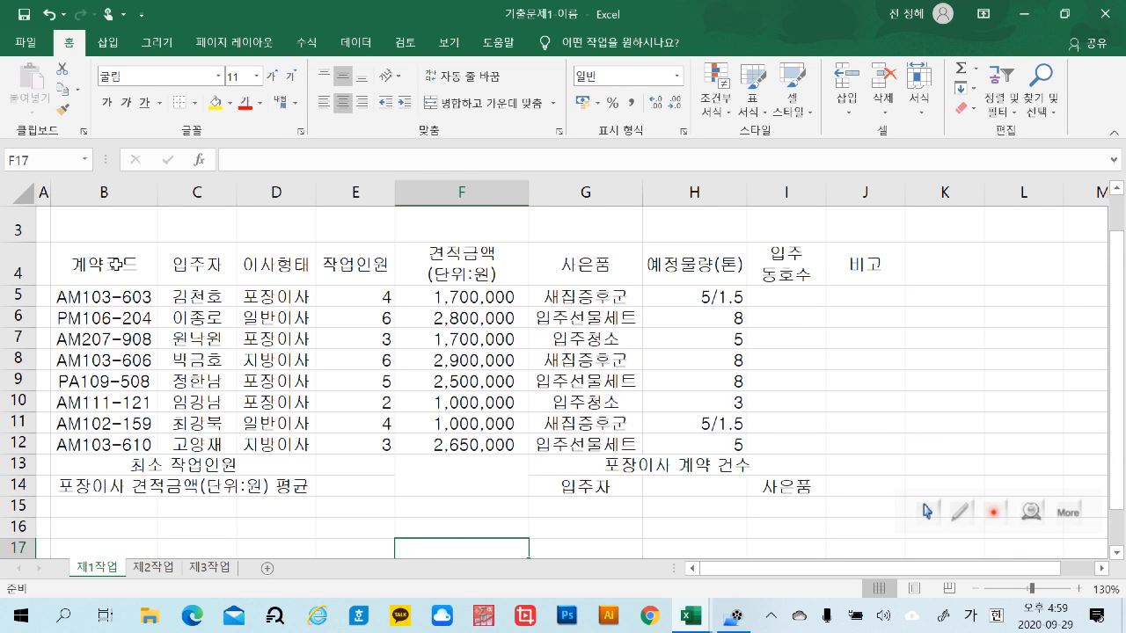
Apply all borders to the whole table range B4:J14
left_click_drag(115, 262, 833, 477)
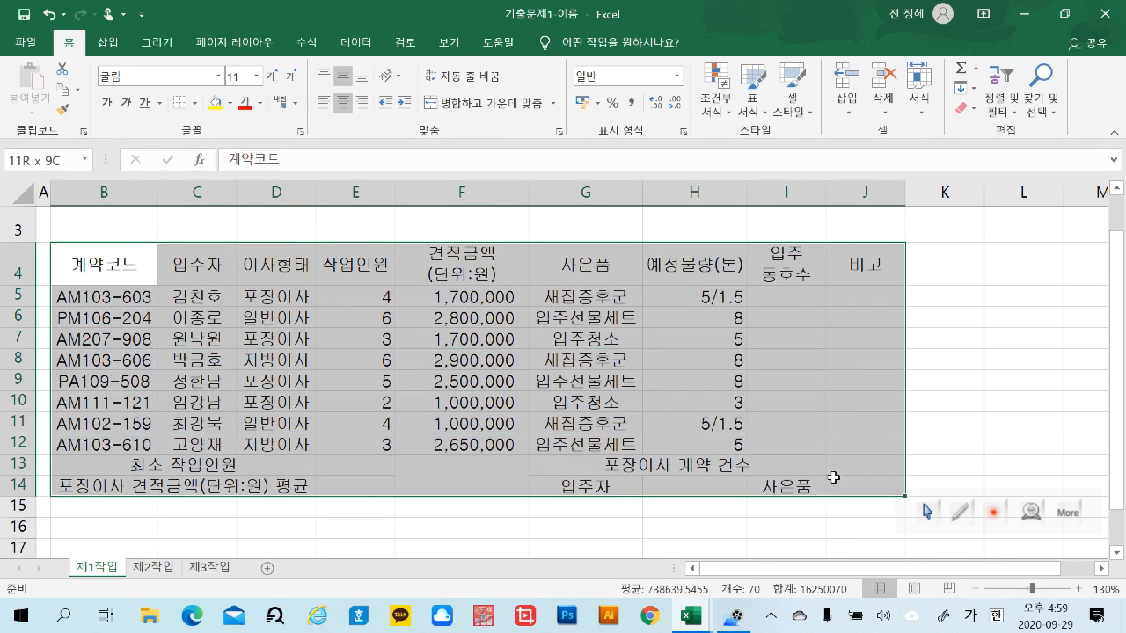
left_click(197, 103)
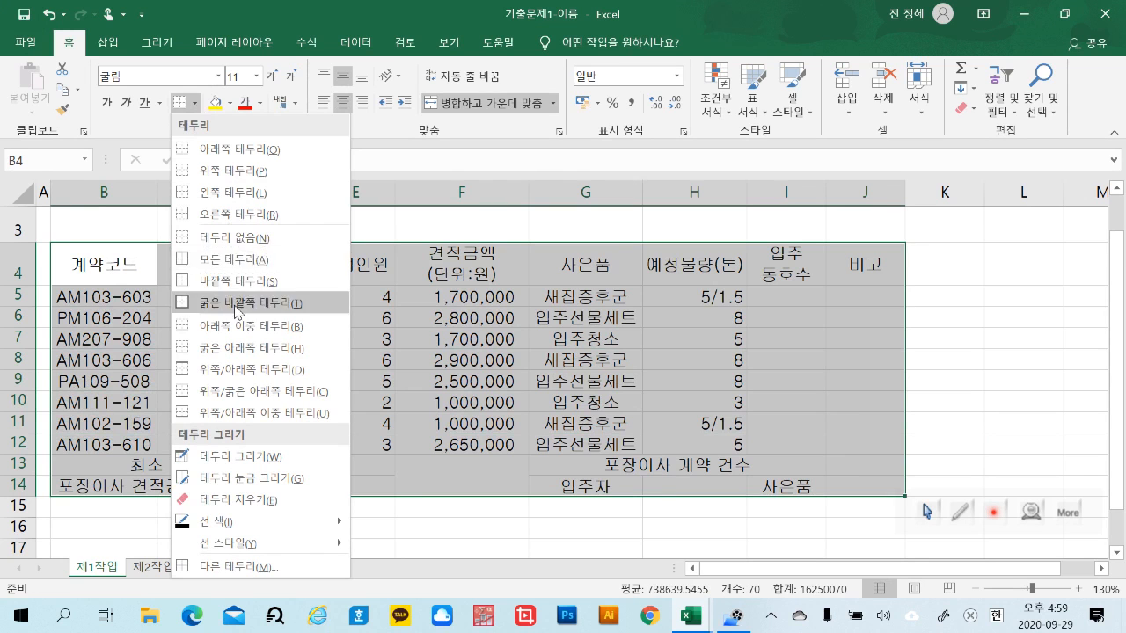
left_click(234, 260)
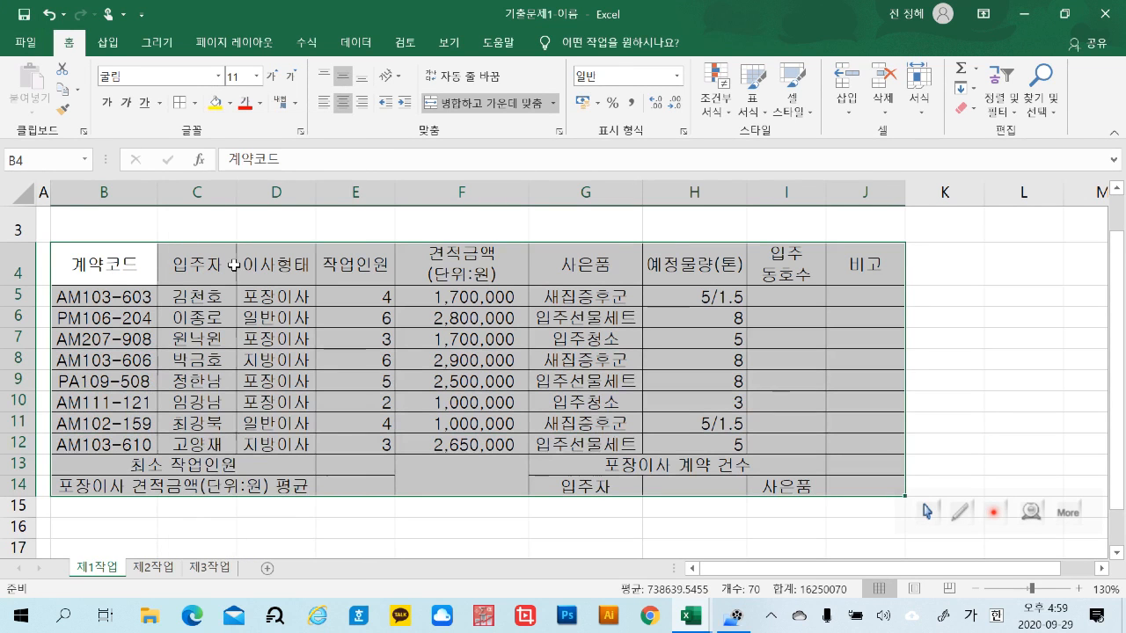
left_click(986, 358)
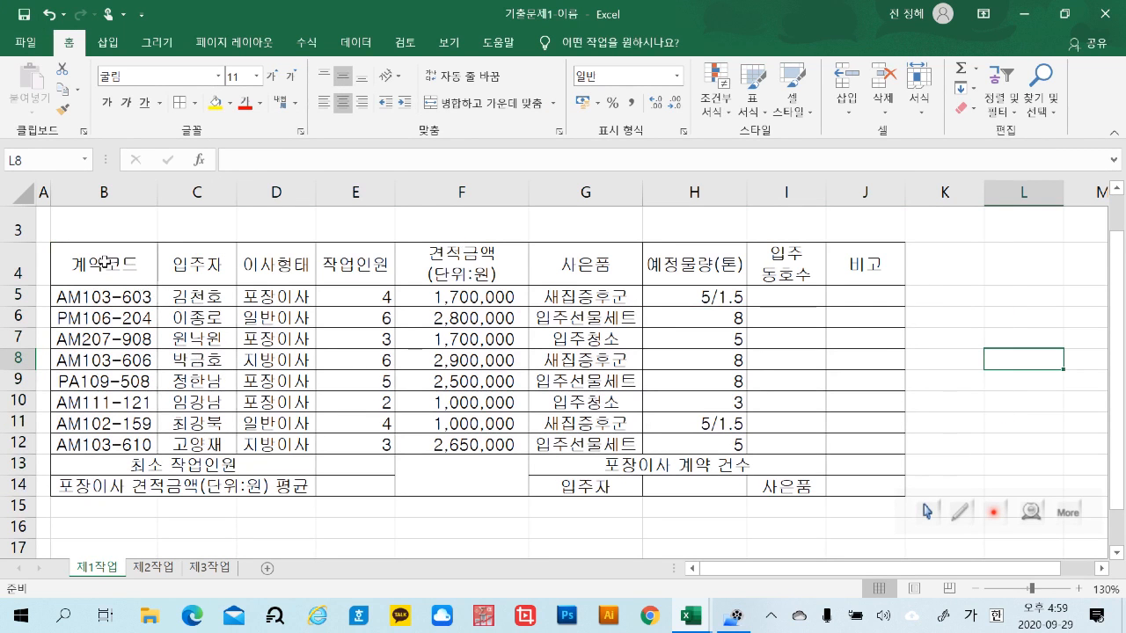
Apply thick outside borders to the header row B4:J4, the data rows B5:J12 and the summary rows B13:J14
left_click_drag(104, 261, 846, 274)
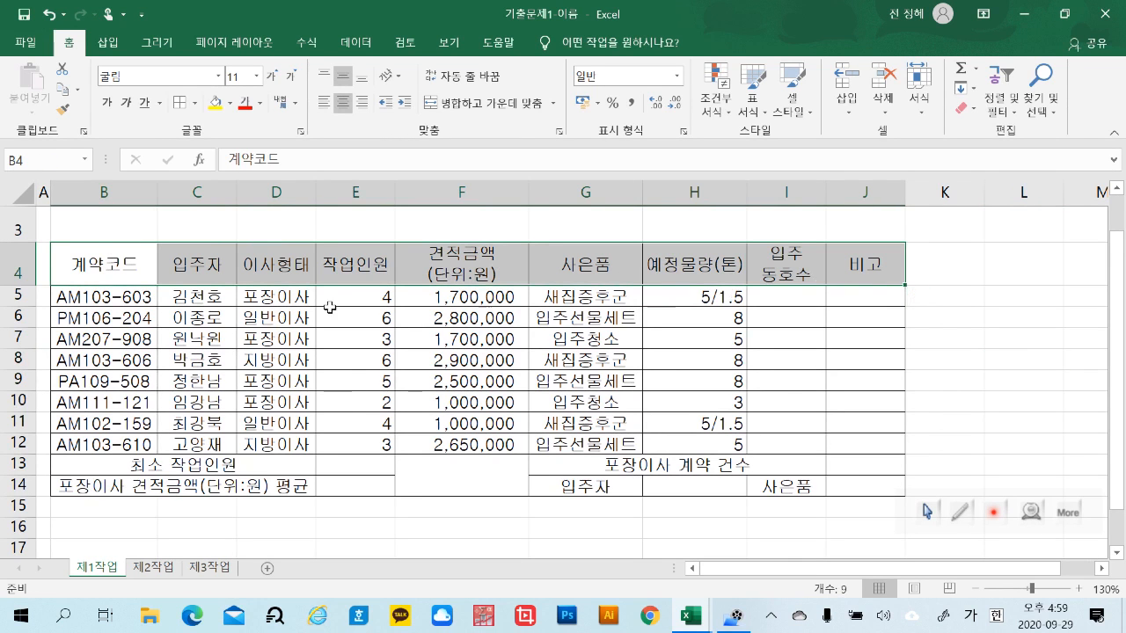
left_click_drag(96, 294, 842, 441)
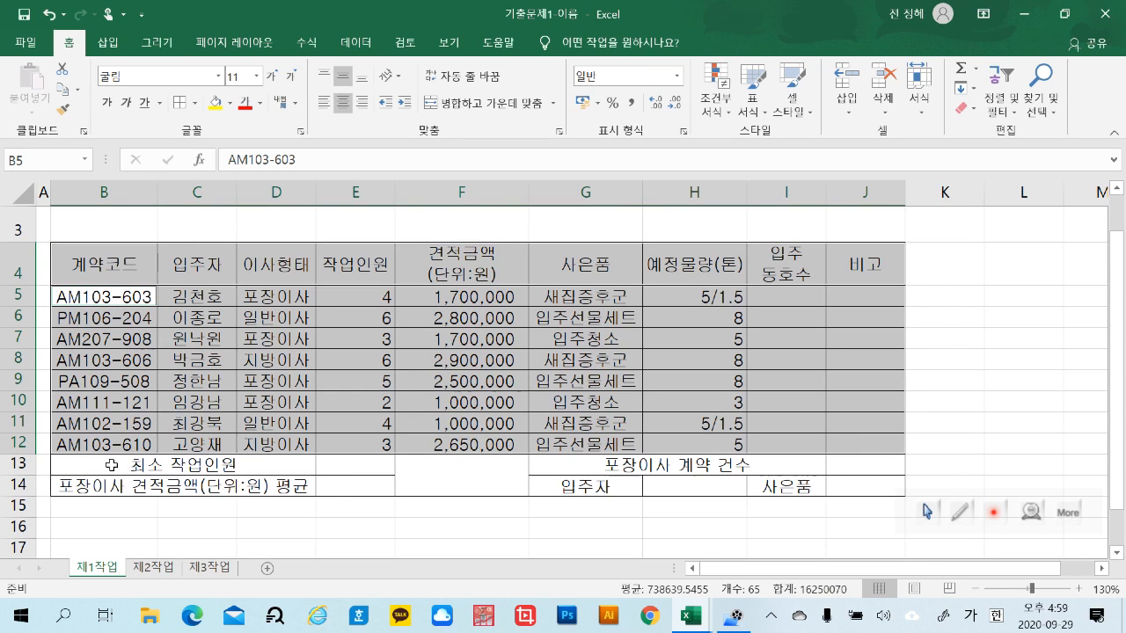
left_click_drag(96, 465, 877, 482)
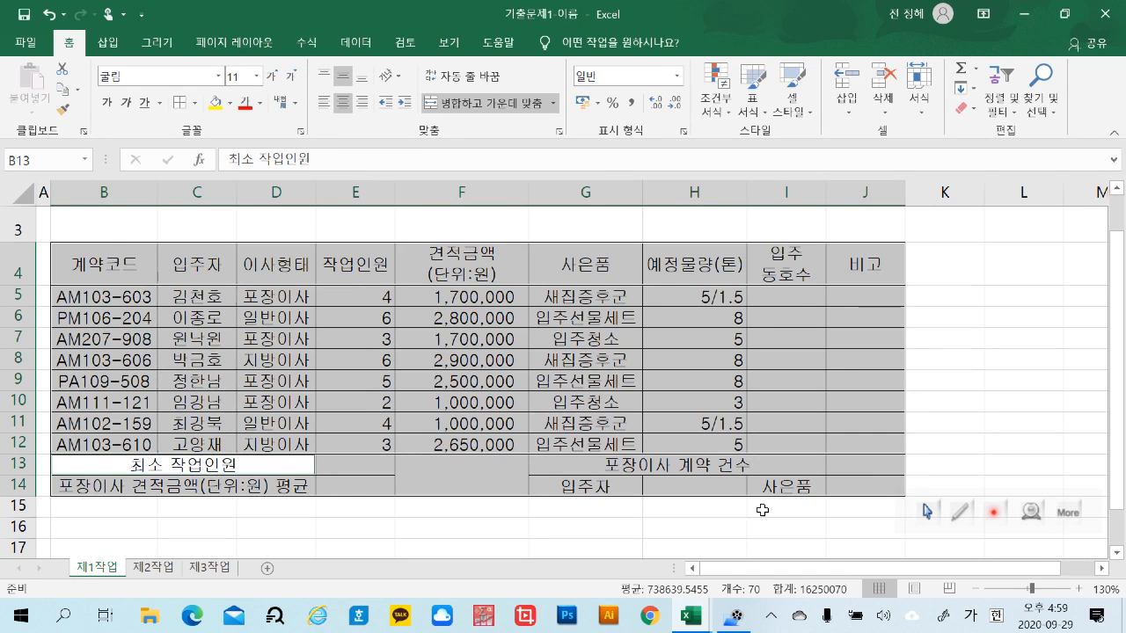
left_click(196, 103)
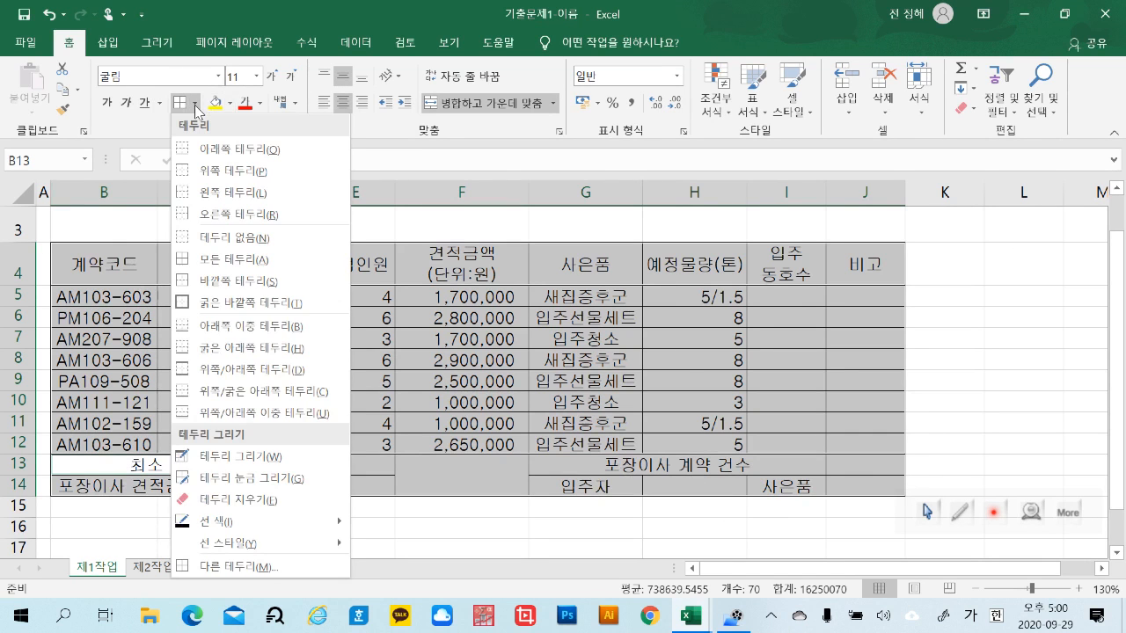
left_click(223, 303)
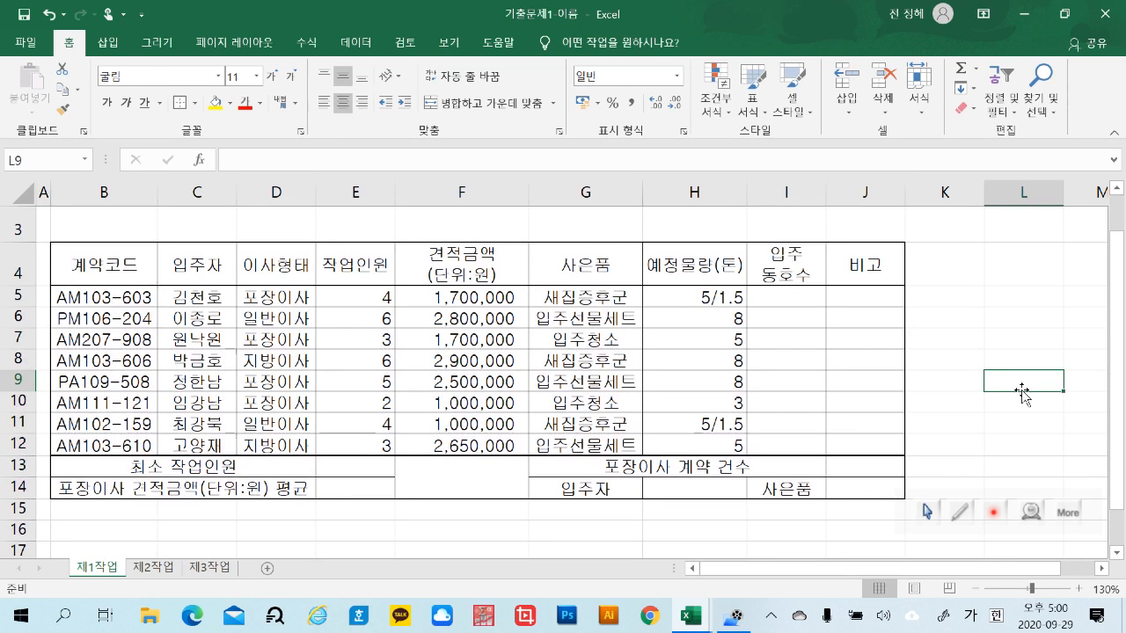
Enter 1 in I5, fill it down to I12 without formatting, and undo the fill along with the thick block borders
left_click(801, 296)
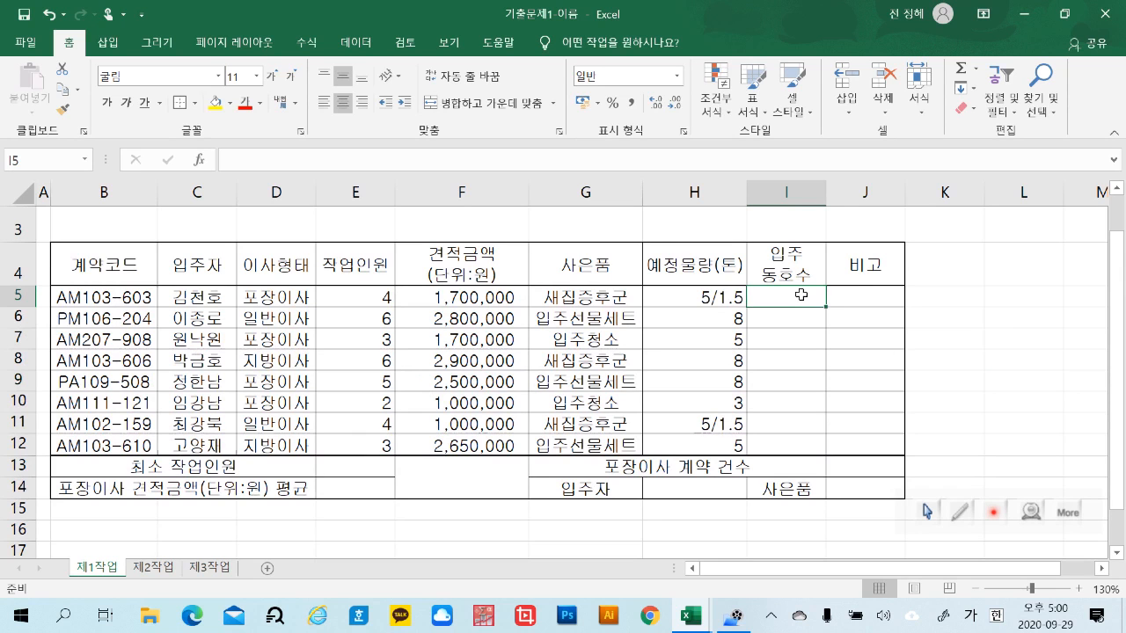
type("1")
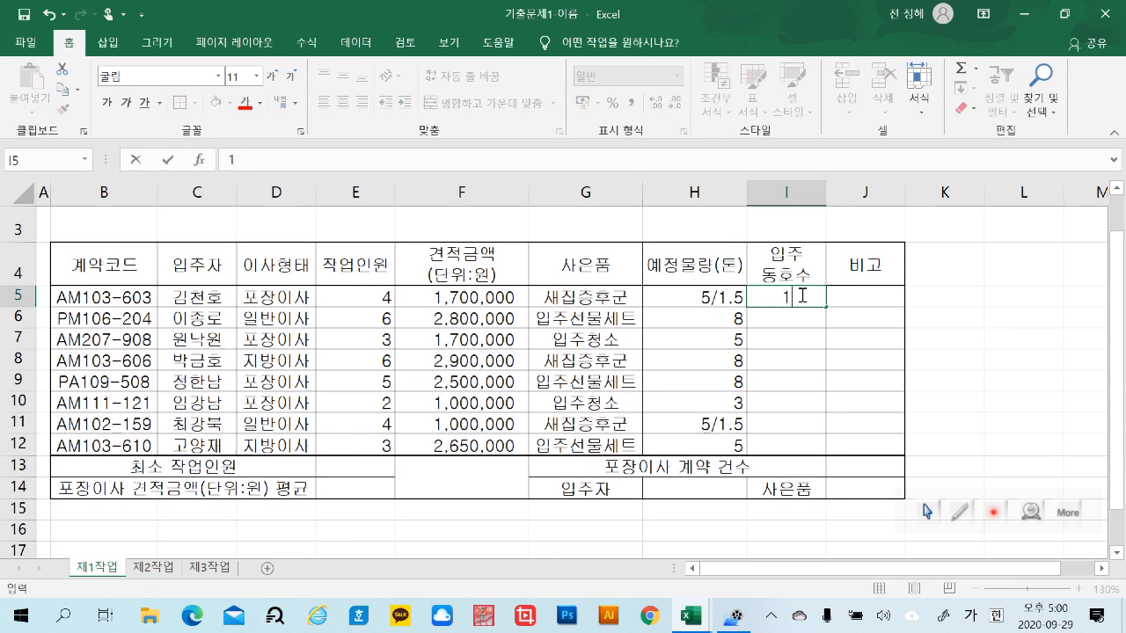
left_click(988, 339)
left_click(793, 300)
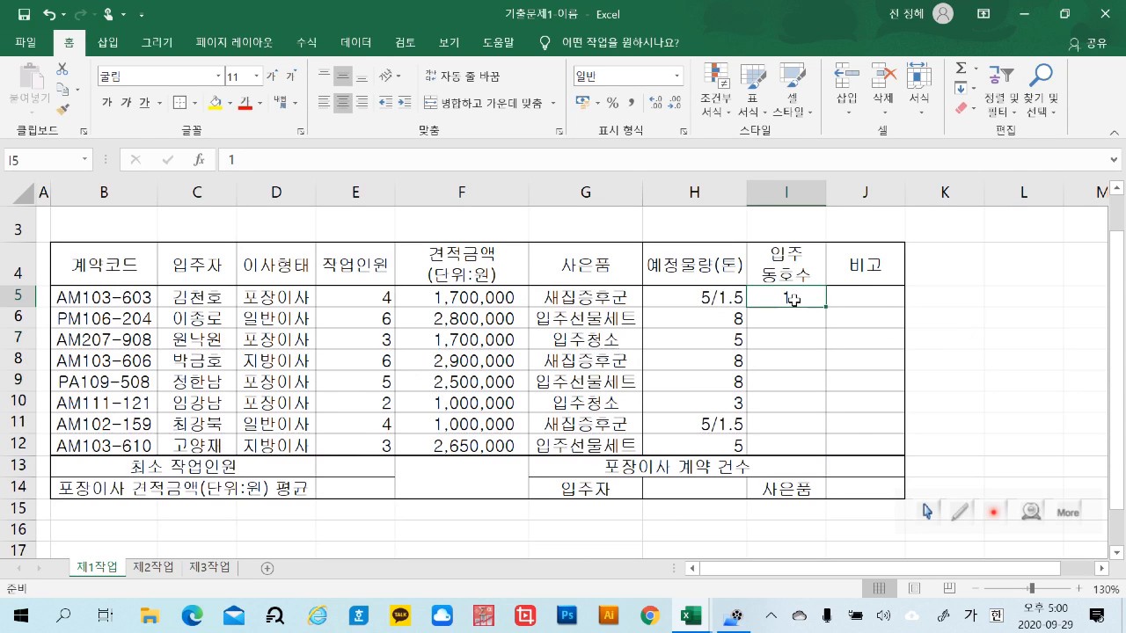
left_click_drag(824, 307, 819, 451)
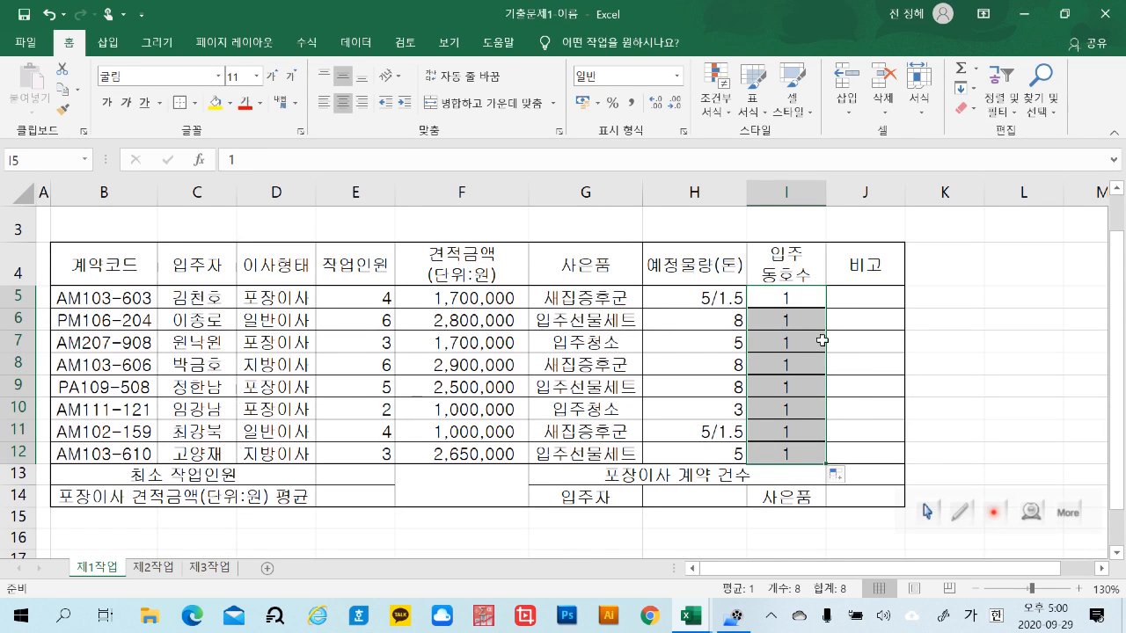
left_click(835, 476)
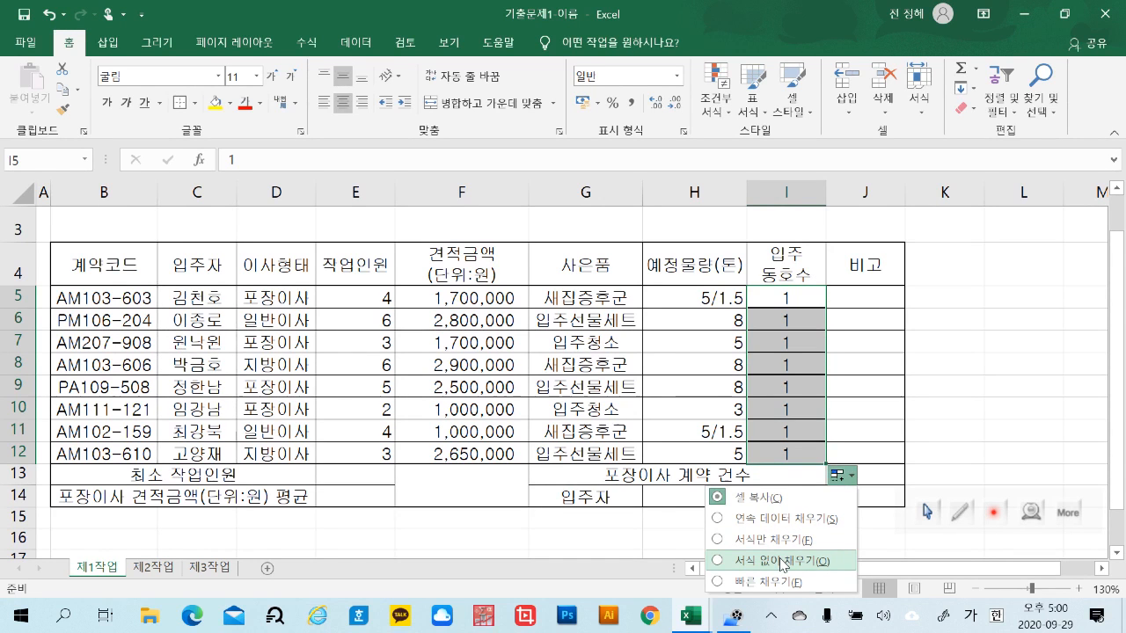
left_click(782, 561)
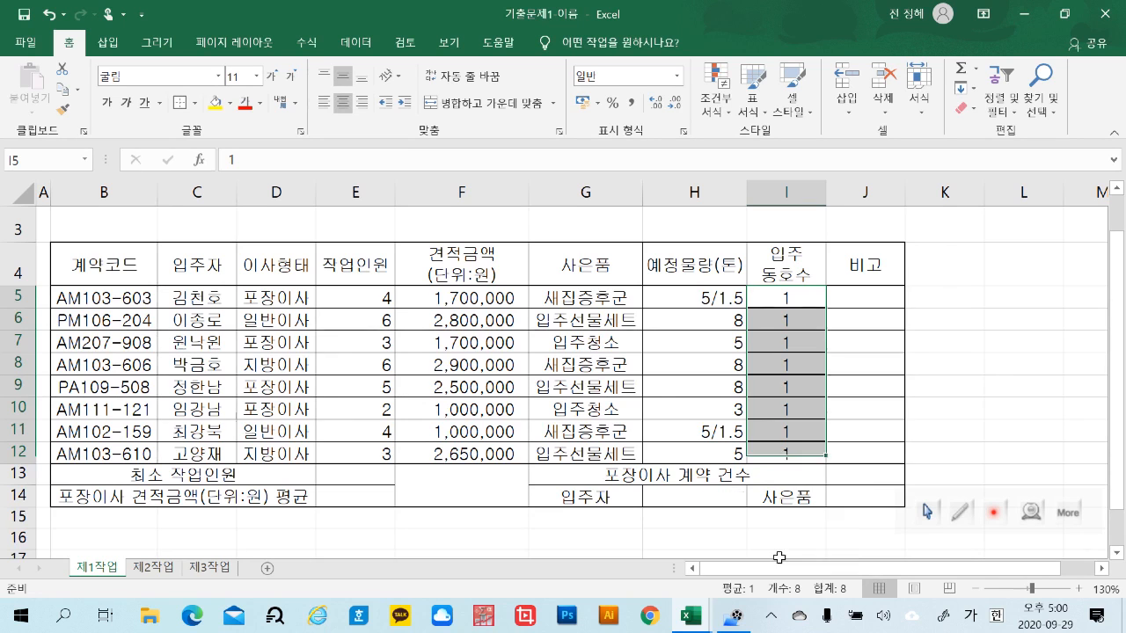
left_click(1031, 422)
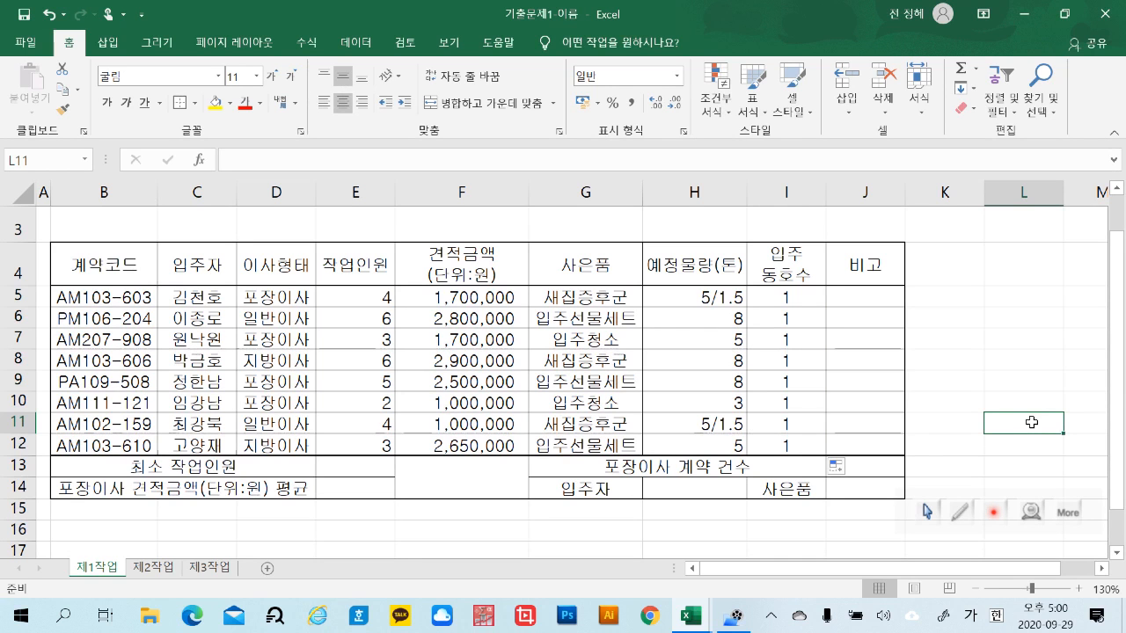
key("ctrl+z")
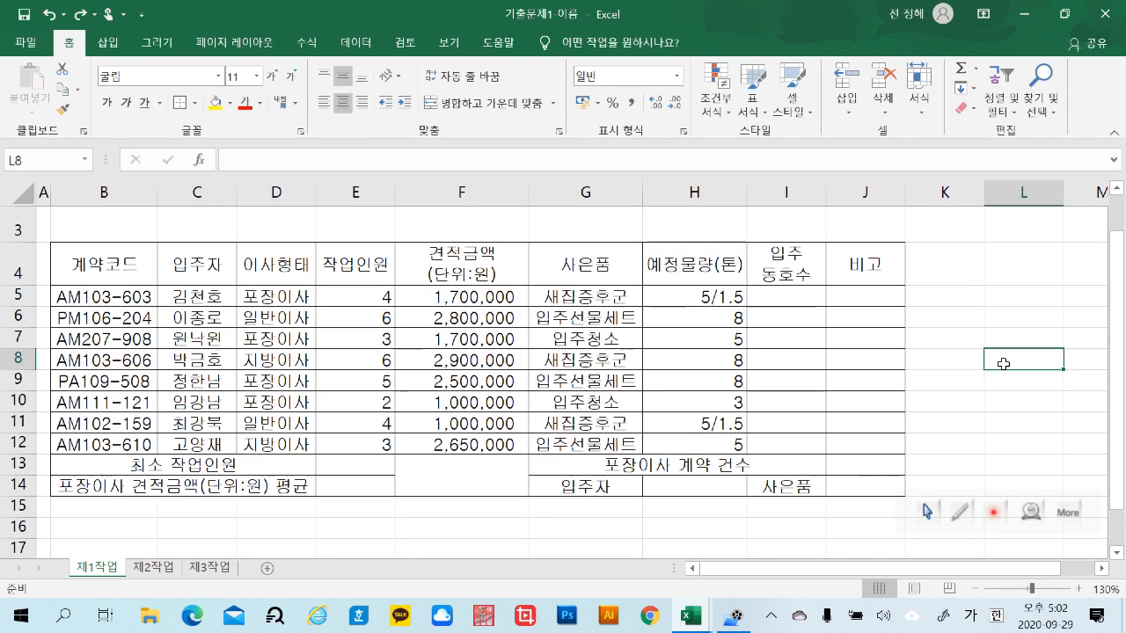
Apply a thick outside border around the table B4:J14, and another around the header row B4:J4 and the summary rows B13:J14
left_click_drag(106, 261, 849, 476)
left_click(179, 105)
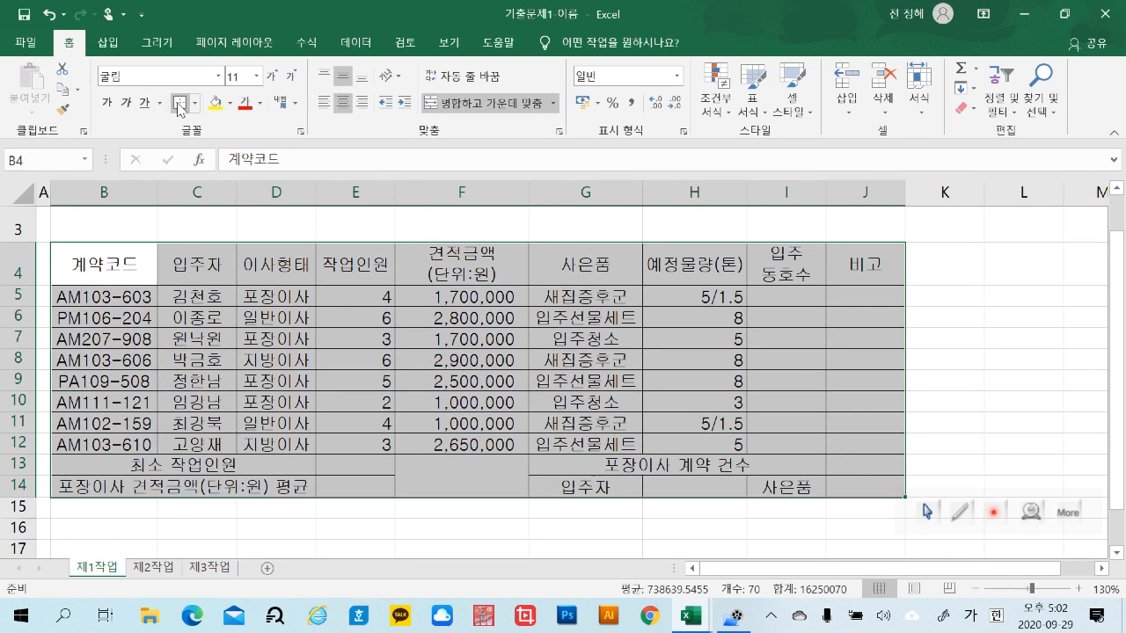
left_click(970, 337)
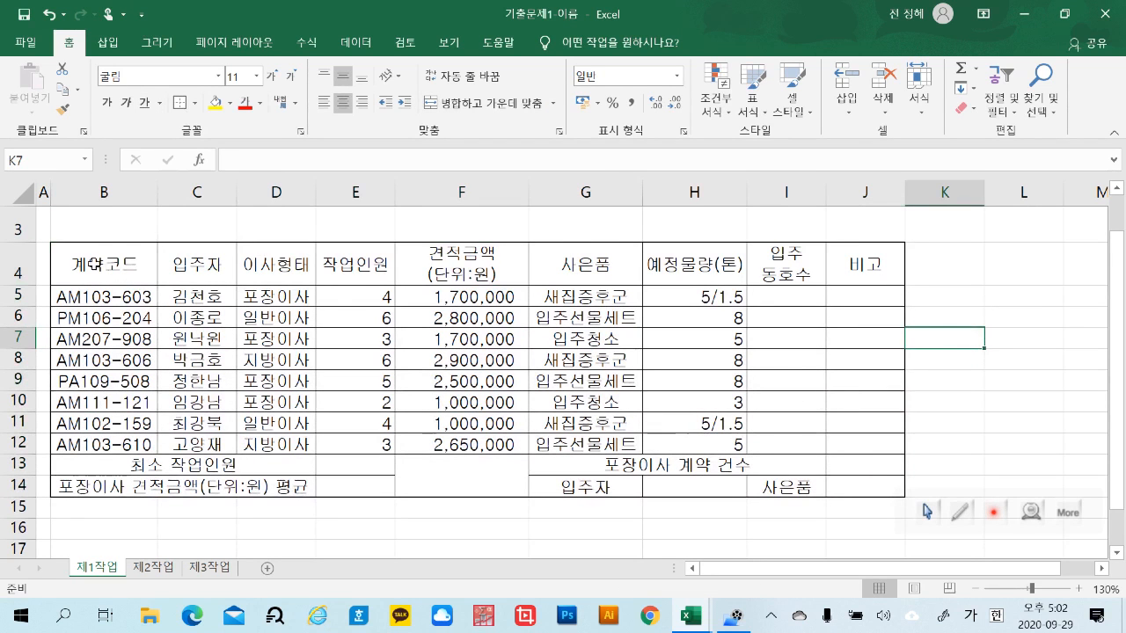
left_click_drag(92, 262, 850, 274)
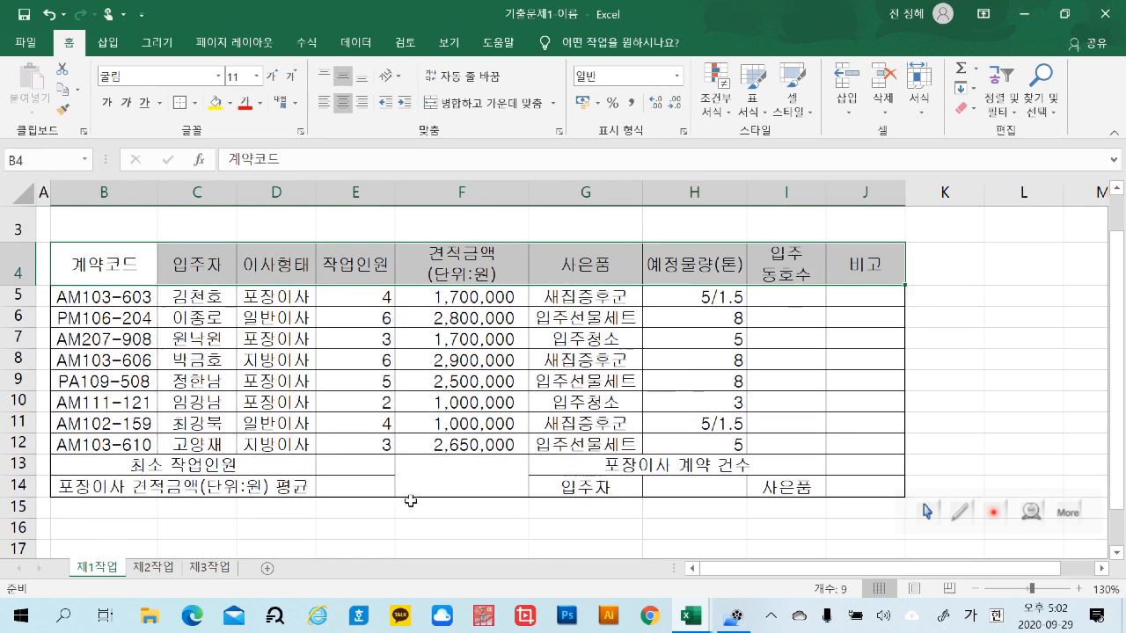
left_click_drag(104, 468, 889, 491)
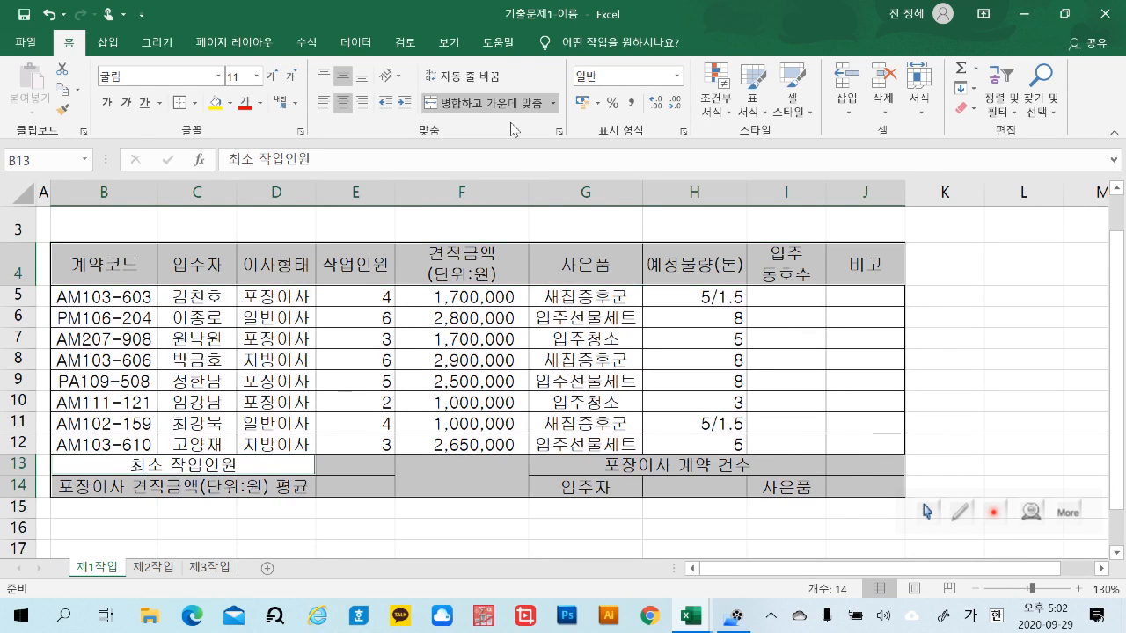
left_click(1012, 341)
Enter 1 in I5 under 입주 동호수 and fill it down to I12 without carrying over the formatting
left_click(814, 300)
type("1")
left_click(994, 378)
left_click(790, 296)
left_click_drag(832, 309, 879, 456)
left_click(1034, 429)
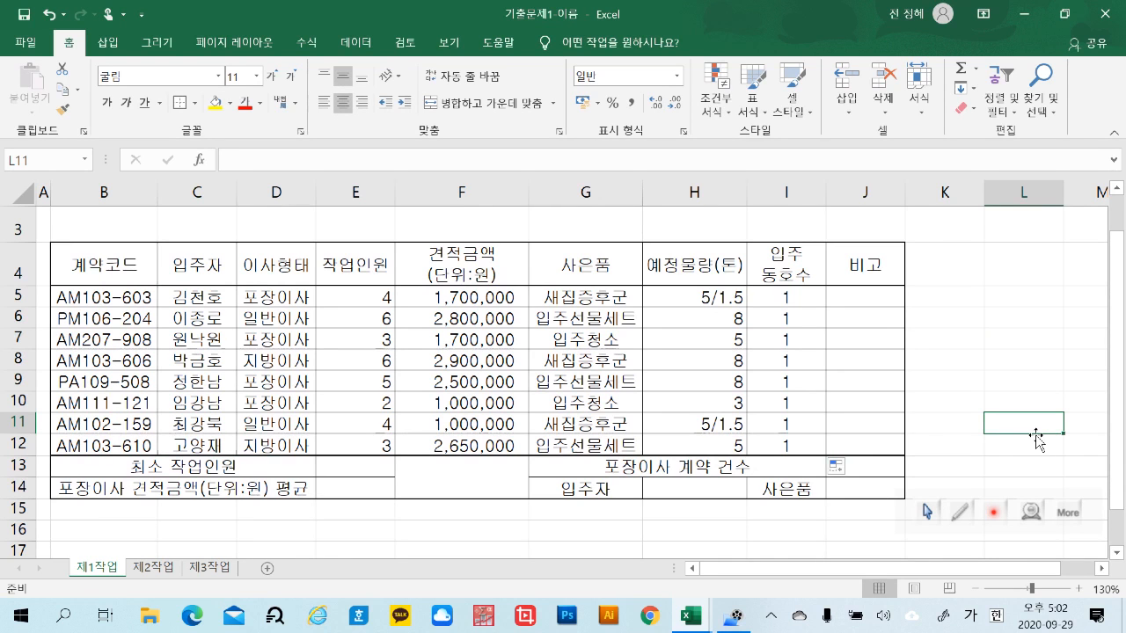
Clear the trial values from I5:I12
left_click(1002, 322)
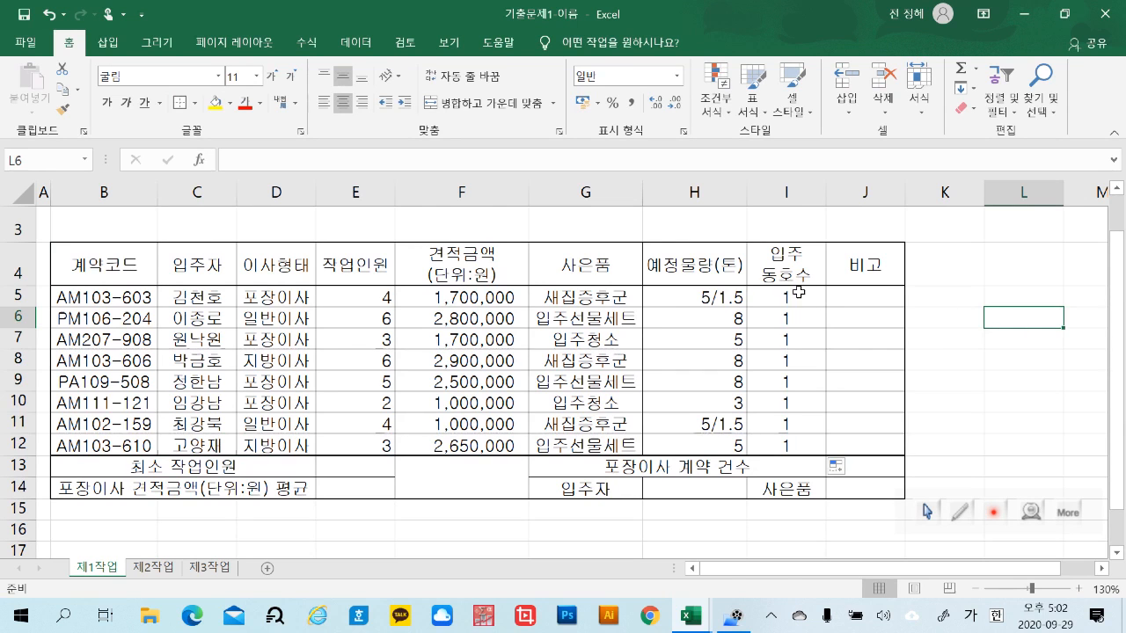
left_click_drag(797, 292, 806, 442)
key("Delete")
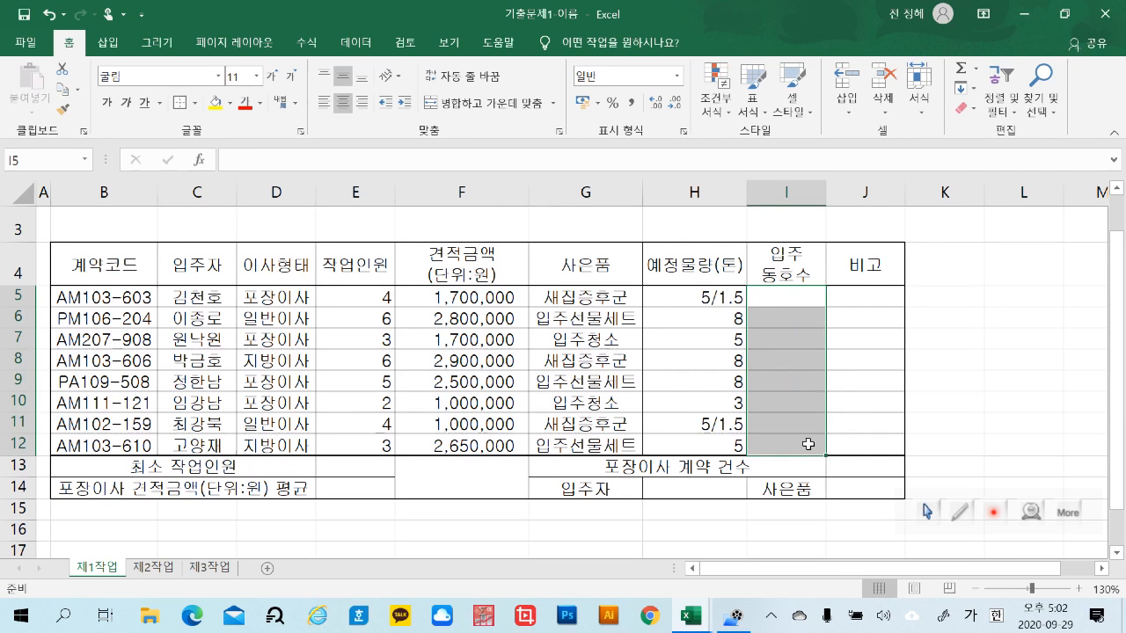
left_click(1037, 333)
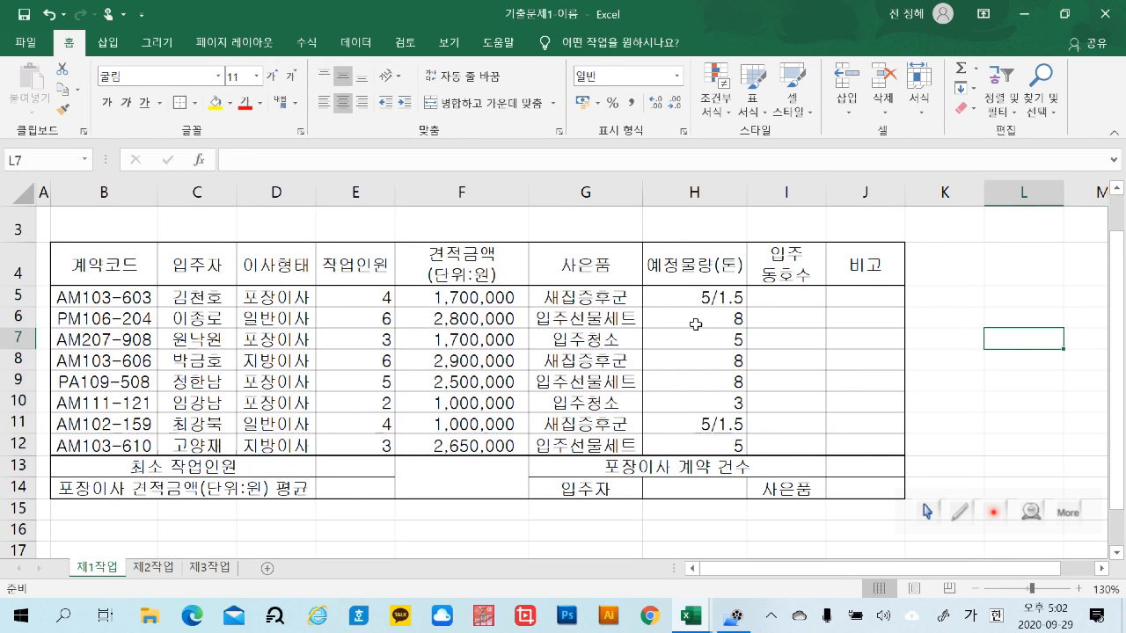
Reset the whole table B4:J14 to plain thin all borders
left_click_drag(134, 258, 849, 490)
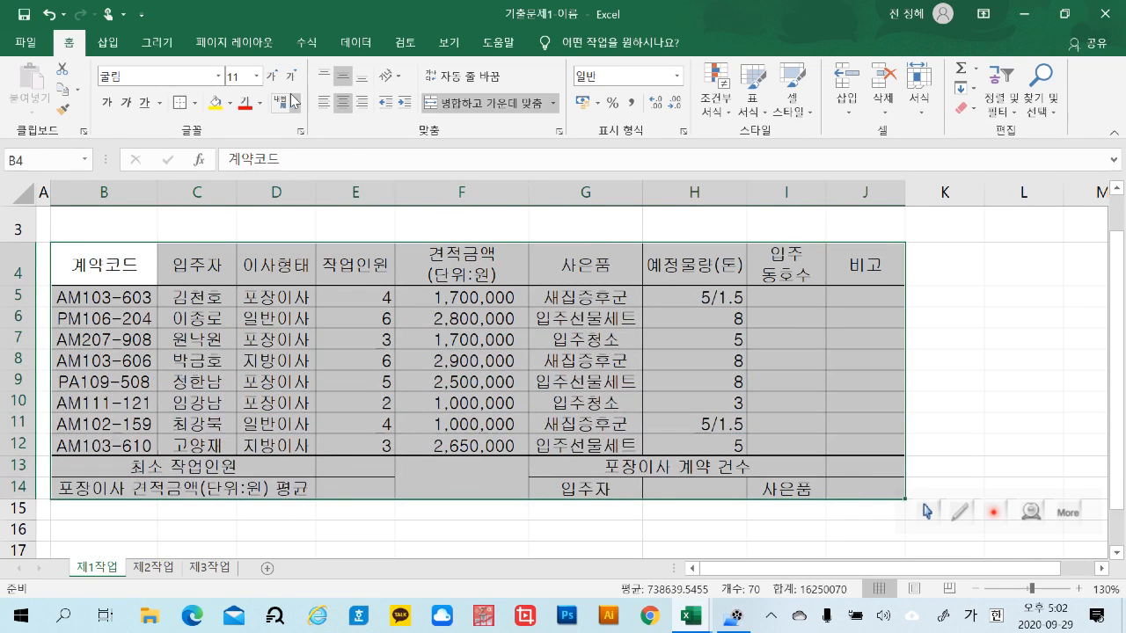
left_click(195, 103)
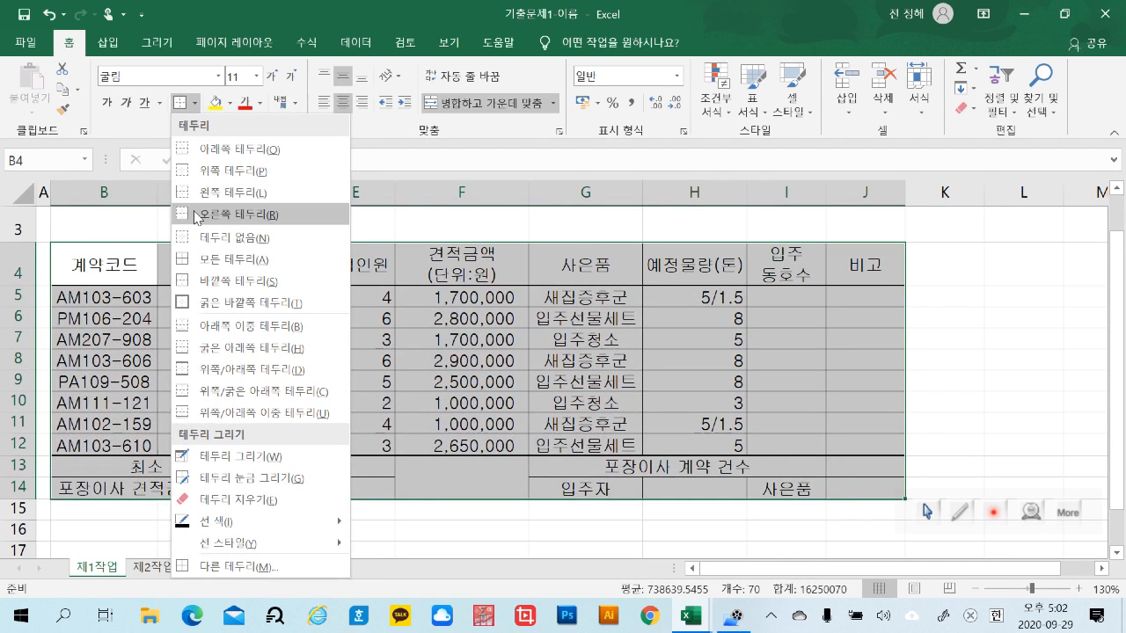
left_click(211, 260)
left_click(1053, 358)
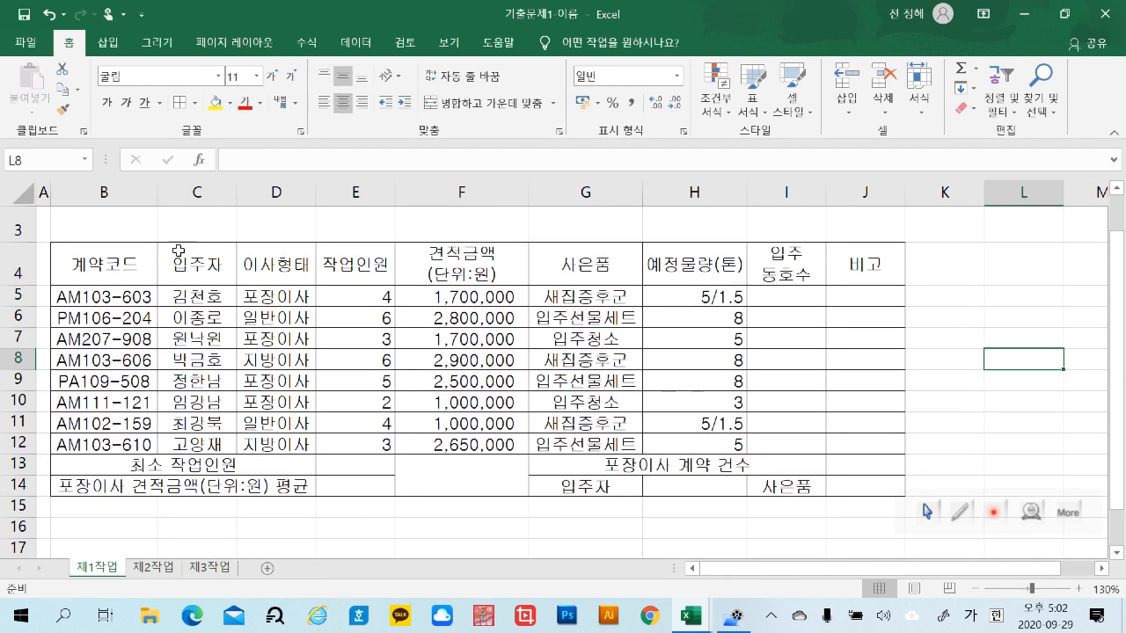
left_click_drag(120, 261, 879, 263)
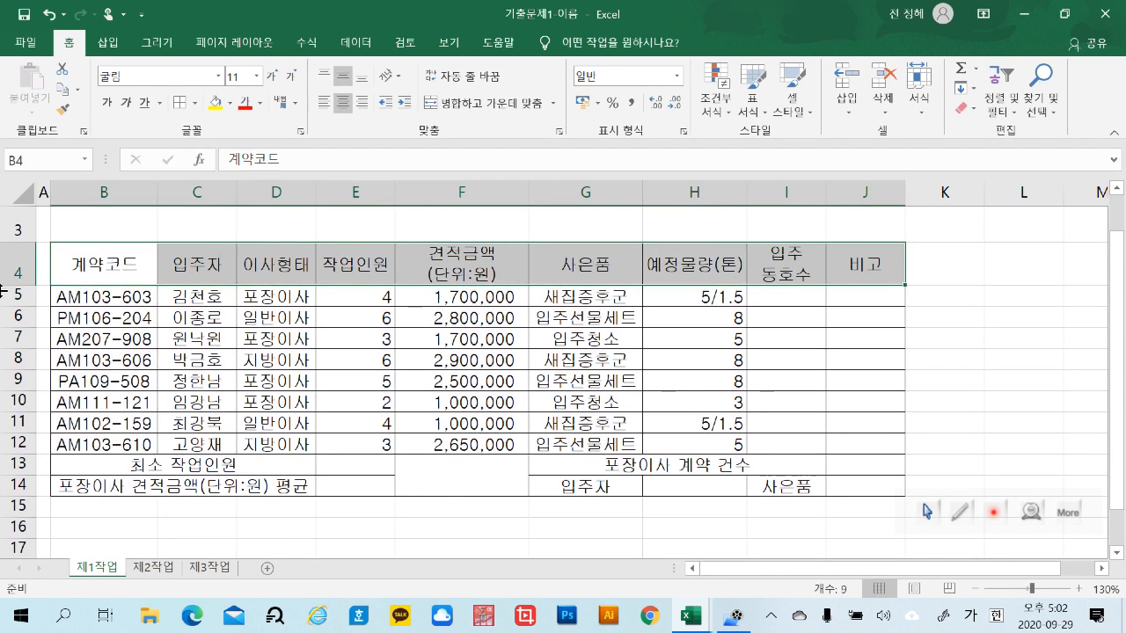
left_click_drag(95, 294, 832, 447)
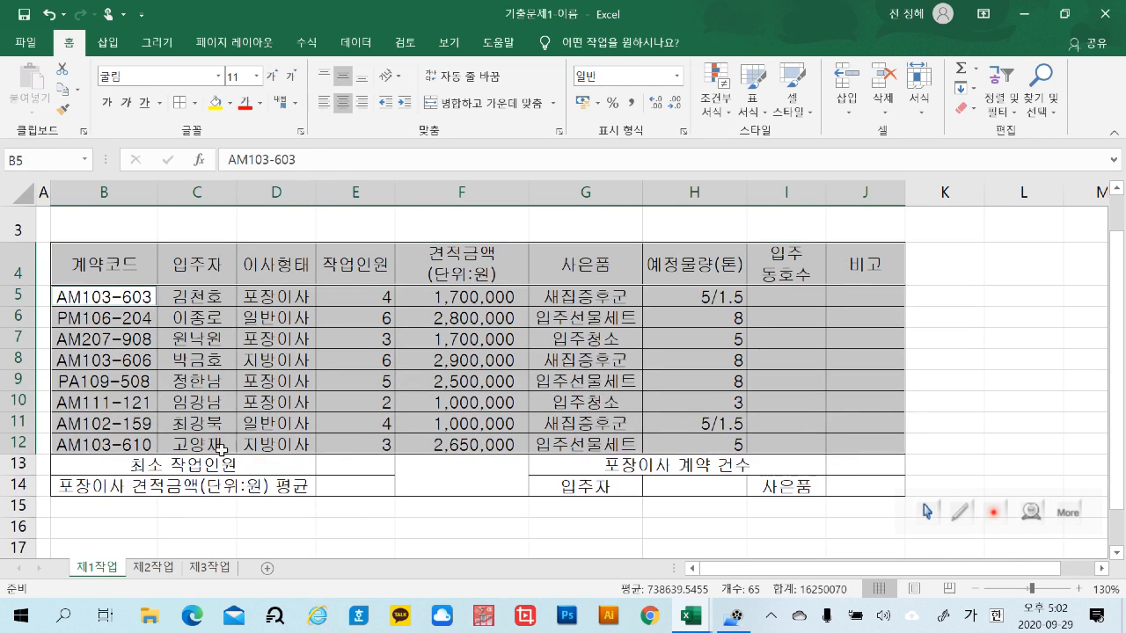
left_click_drag(121, 462, 842, 470)
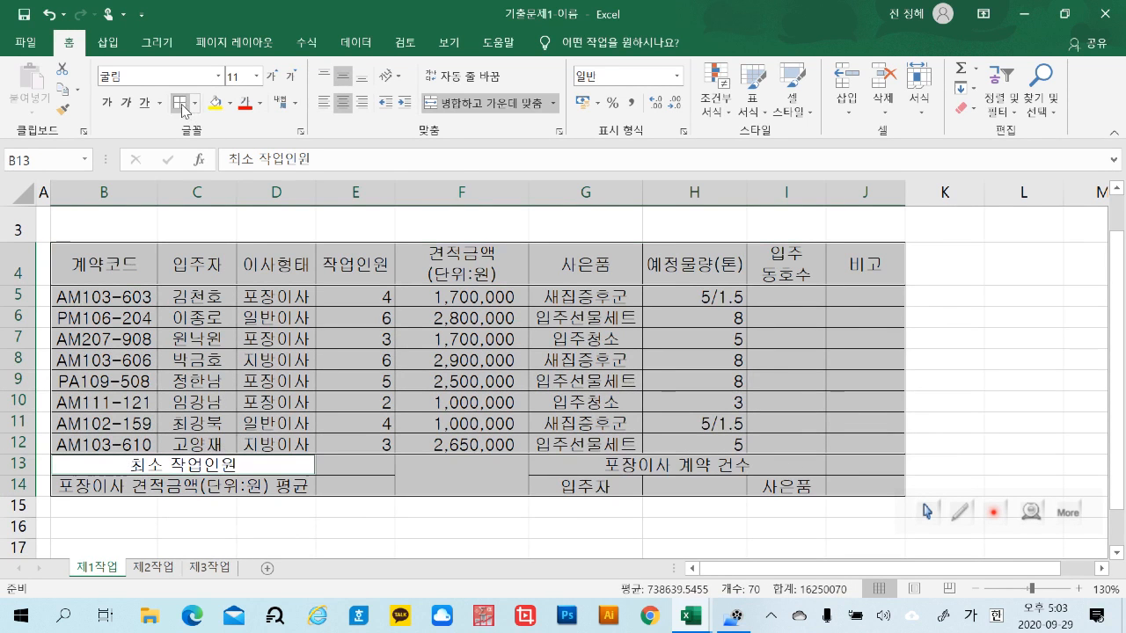
left_click(1011, 417)
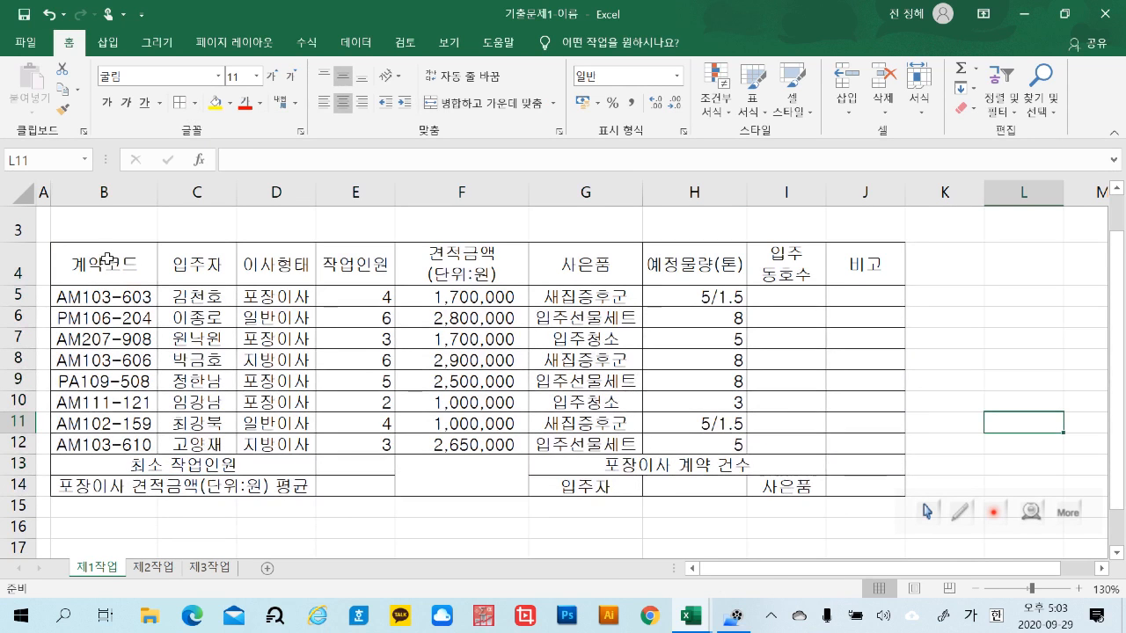
Reapply all borders to the table range B4:J14
left_click_drag(106, 259, 871, 485)
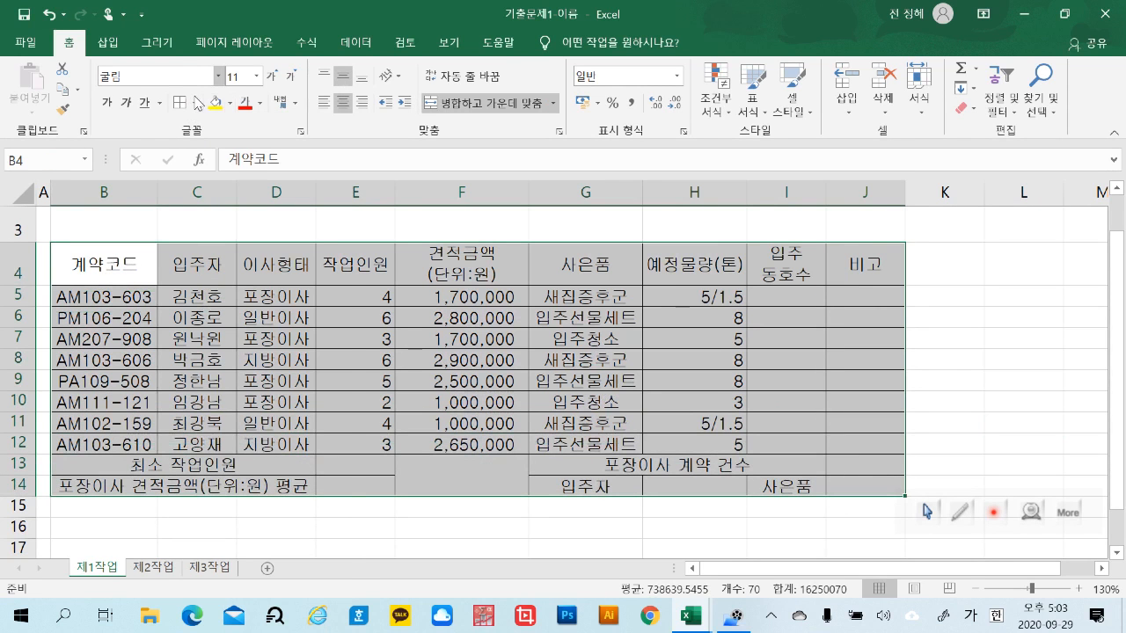
left_click(197, 105)
left_click(206, 264)
left_click(963, 361)
Apply thick outside borders separately around the header row B4:J4, the contract rows B5:J12 and the summary rows B13:J14
left_click_drag(105, 264, 885, 284)
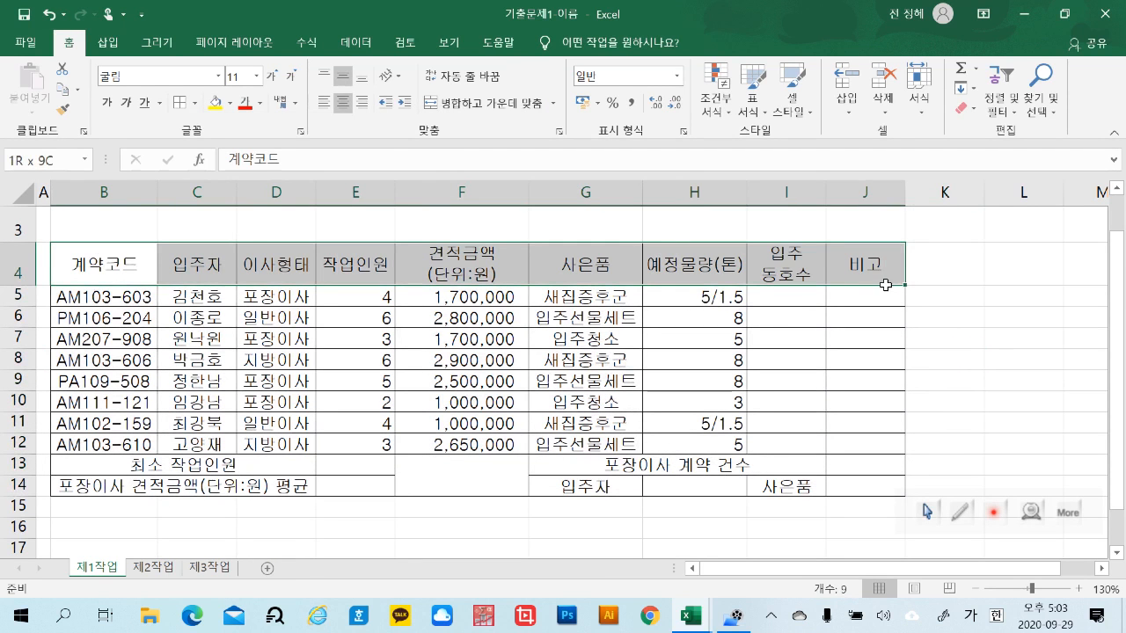
left_click_drag(122, 297, 838, 450)
left_click_drag(104, 466, 829, 482)
left_click(195, 102)
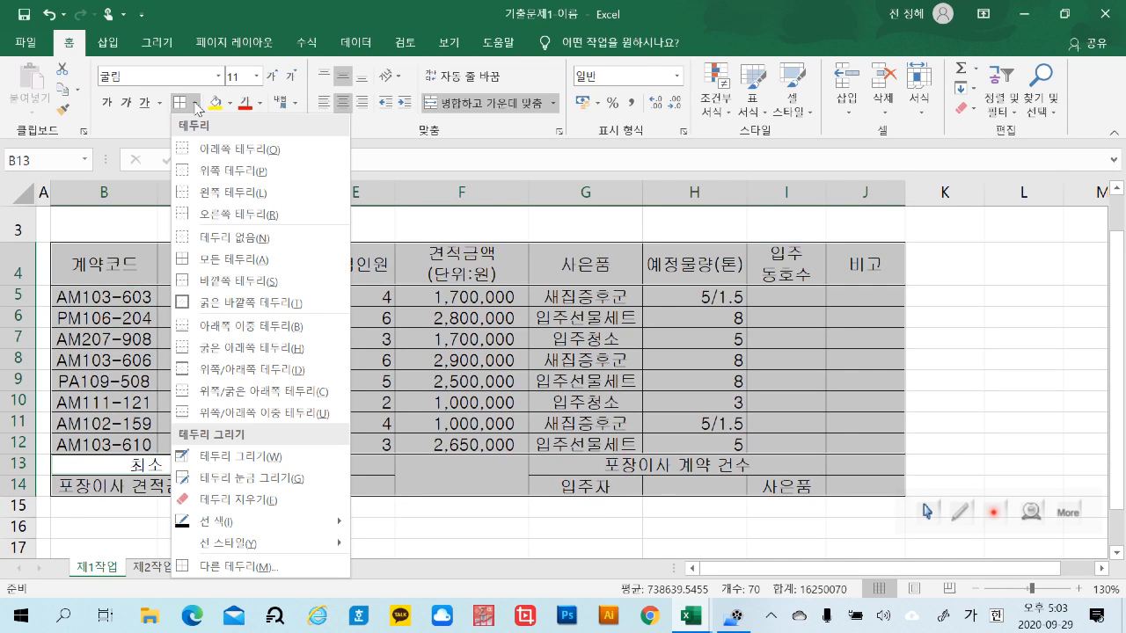
left_click(235, 284)
left_click(1024, 382)
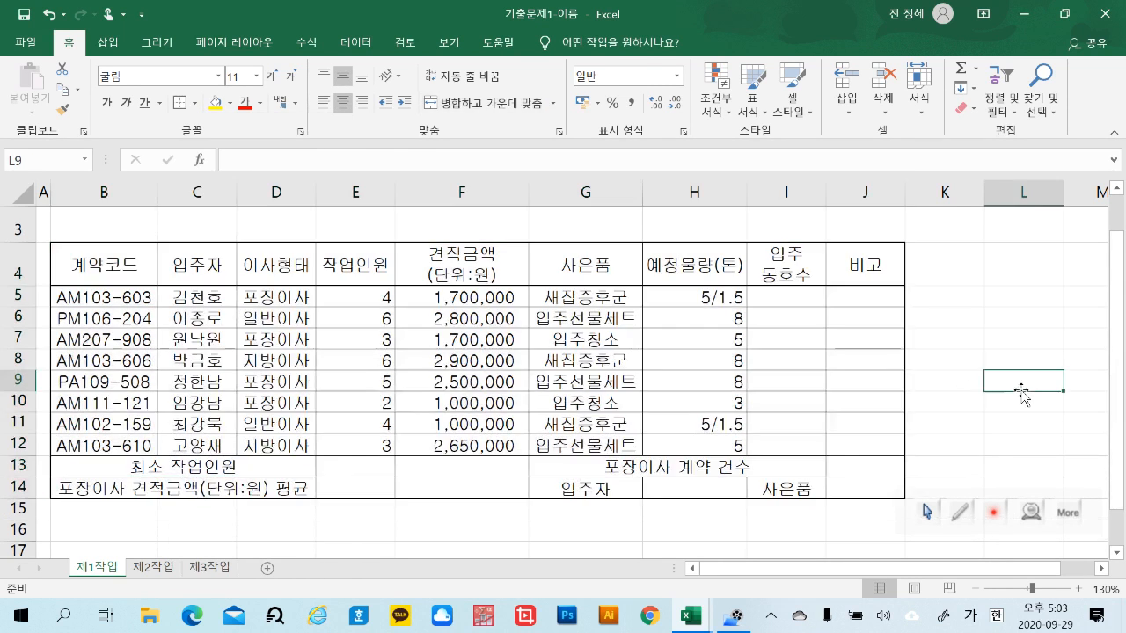
Fill the header row B4:J4 and the label cells G14 and I14 with standard orange
left_click_drag(96, 268, 863, 261)
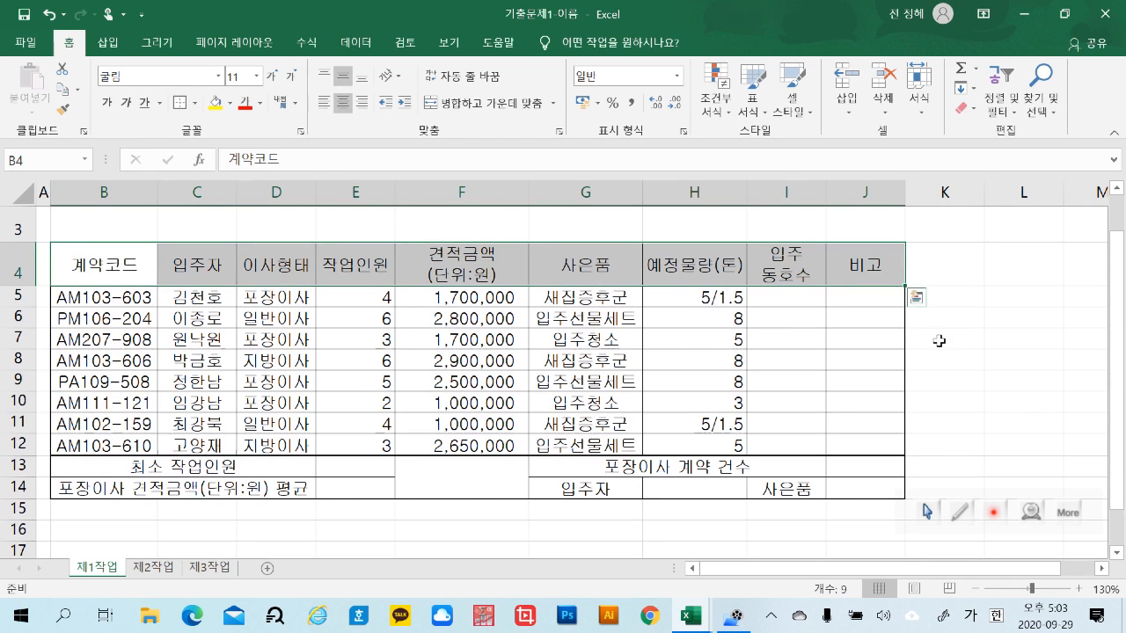
left_click(609, 488)
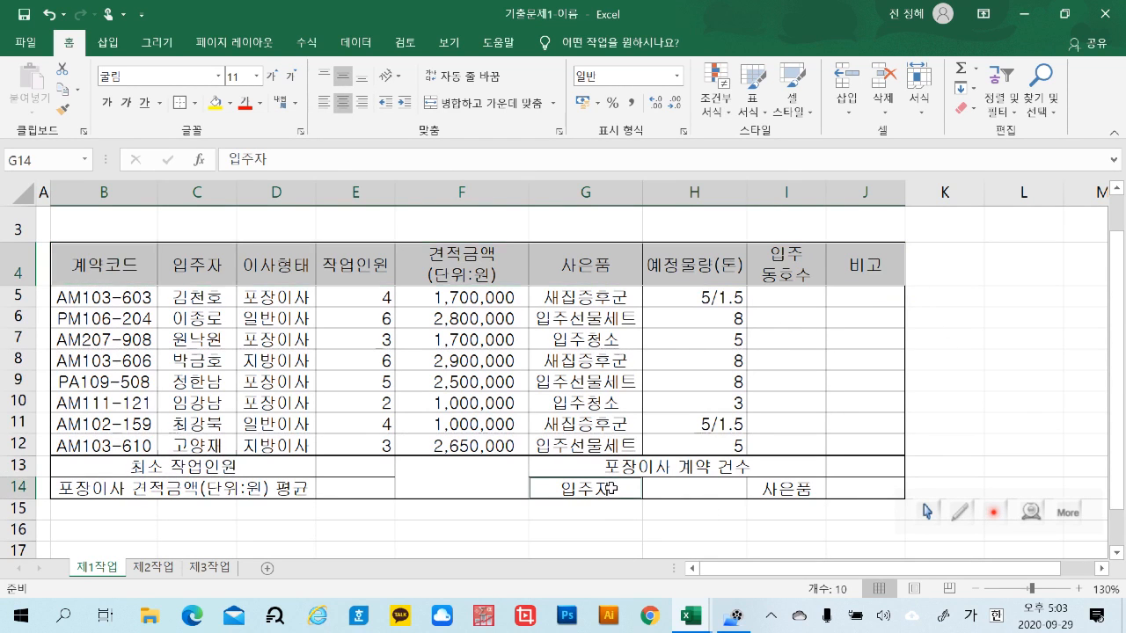
left_click(774, 488, "ctrl")
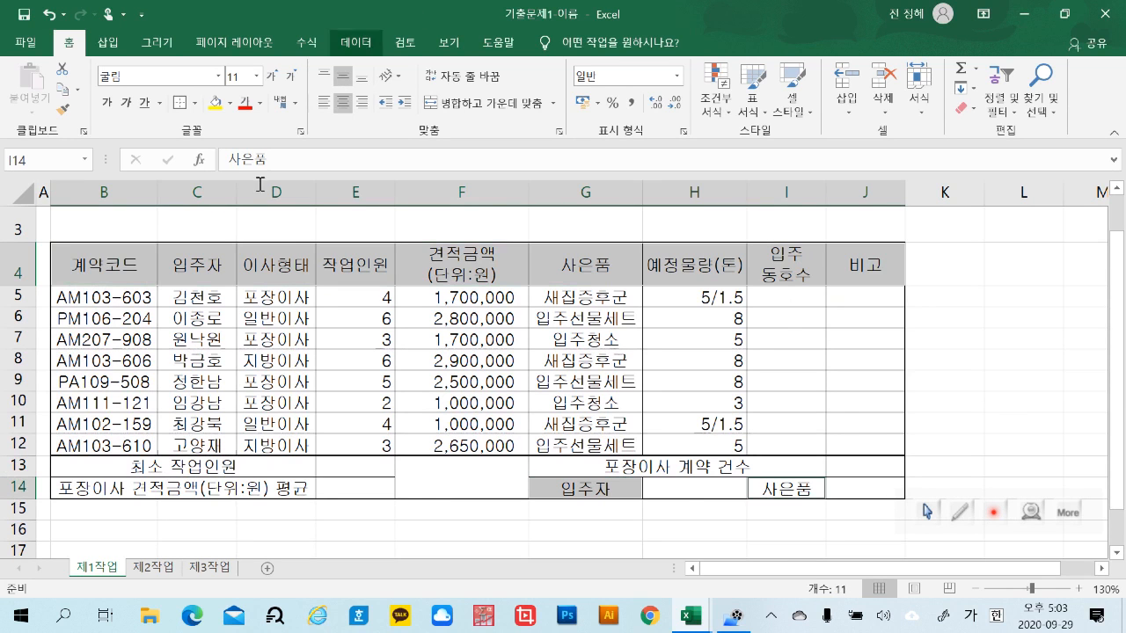
left_click(232, 103)
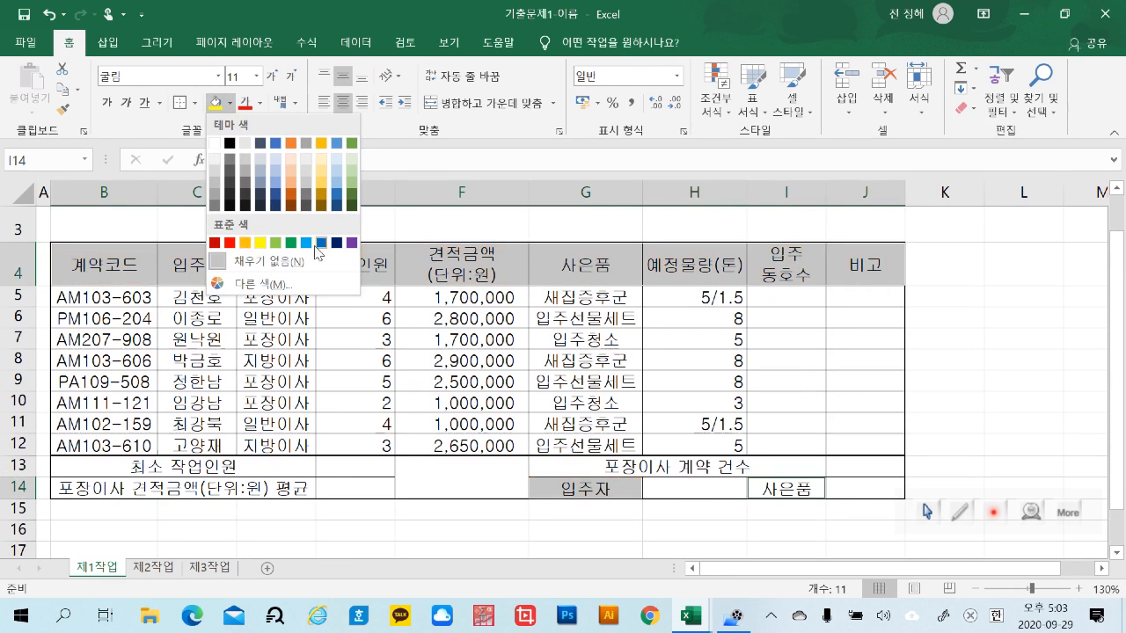
left_click(246, 243)
left_click(465, 528)
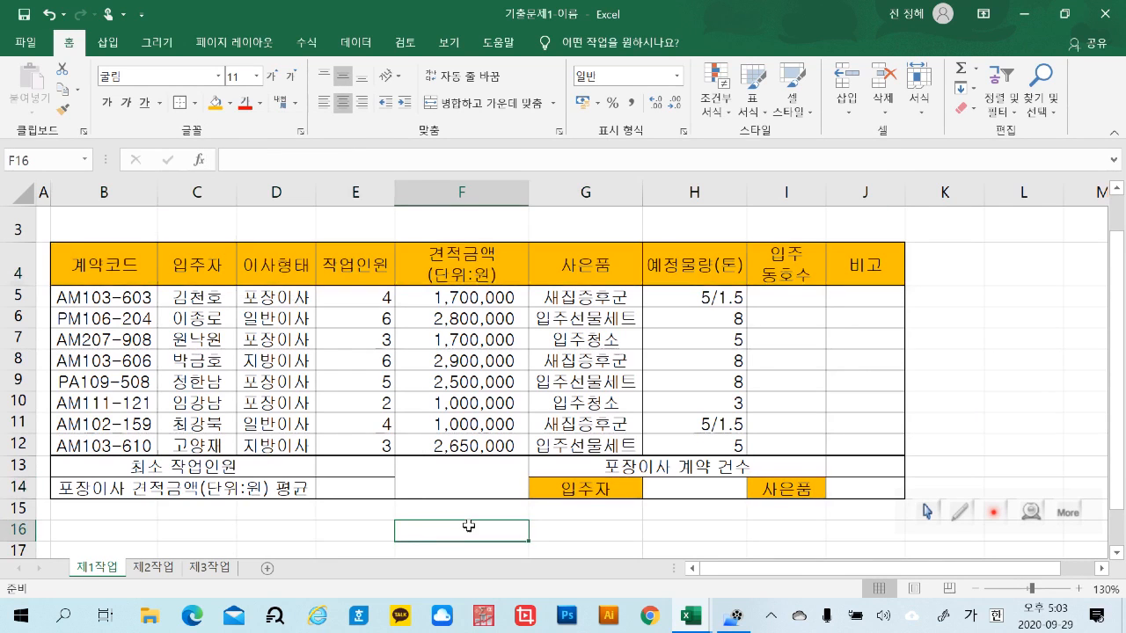
left_click(997, 437)
Add both diagonal borders to the merged cell F13:F14 so they cross as an X
scroll(997, 437, "up", 1)
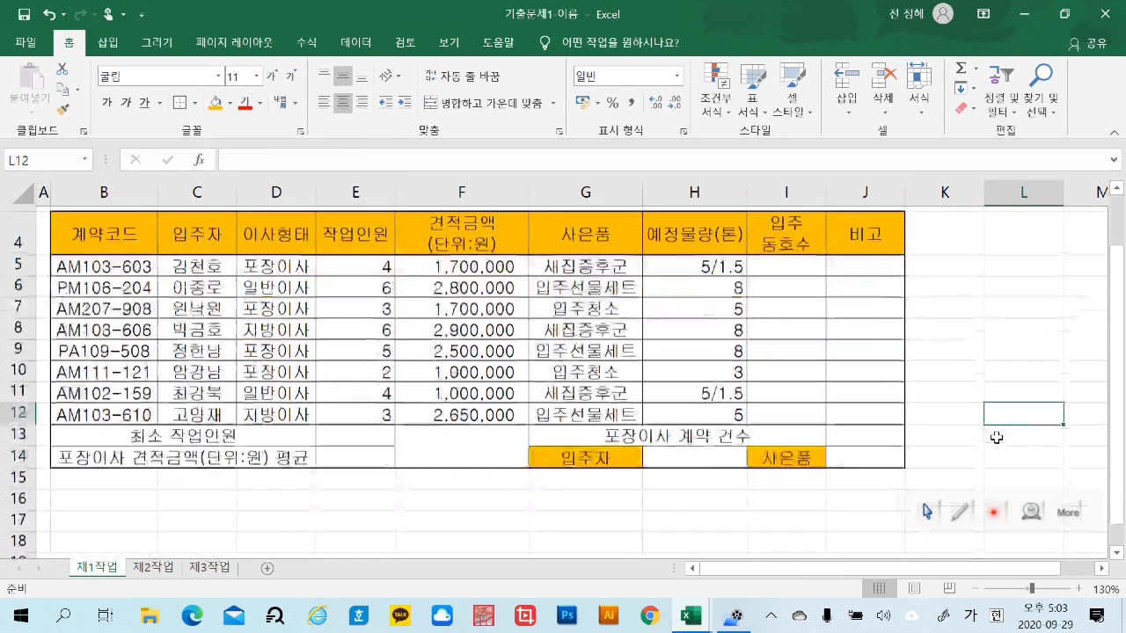
scroll(524, 467, "down", 1)
left_click(477, 448)
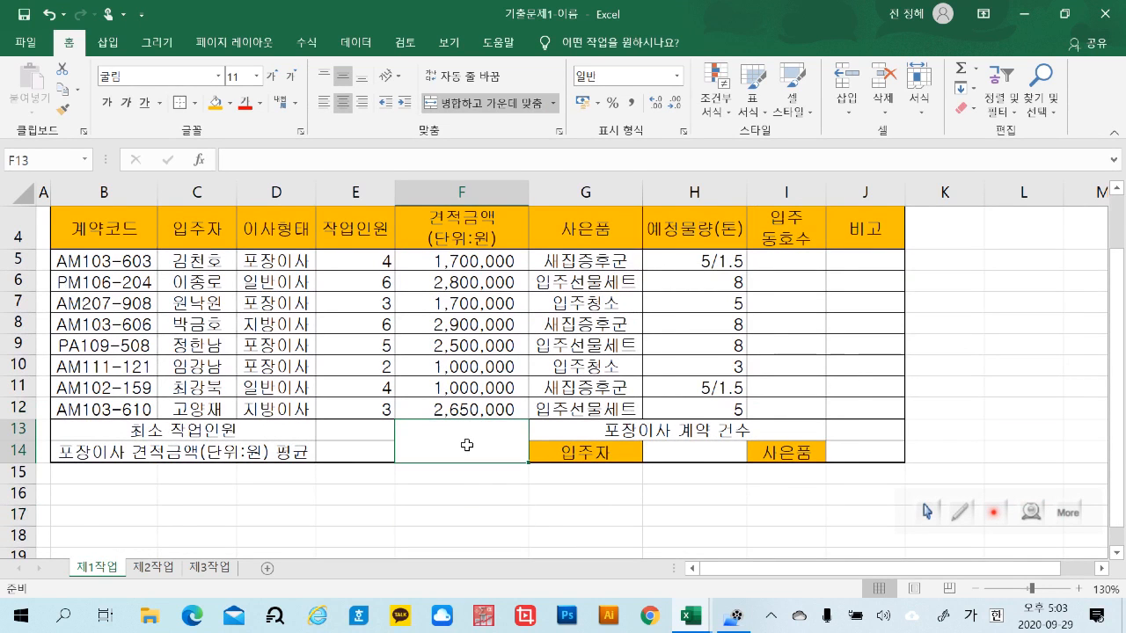
right_click(468, 450)
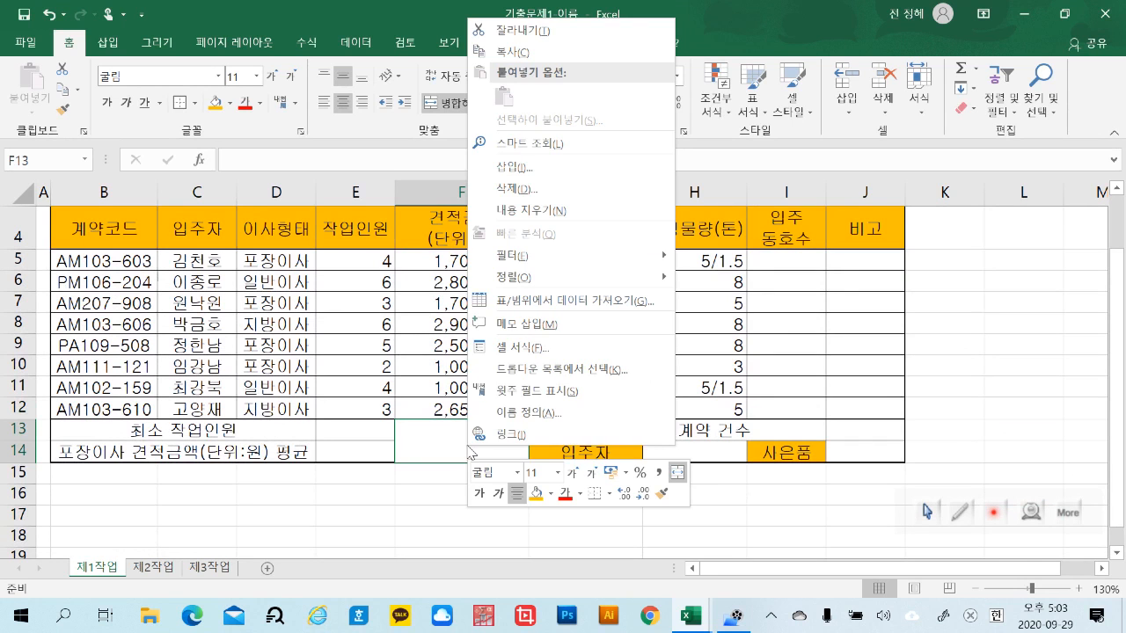
left_click(522, 339)
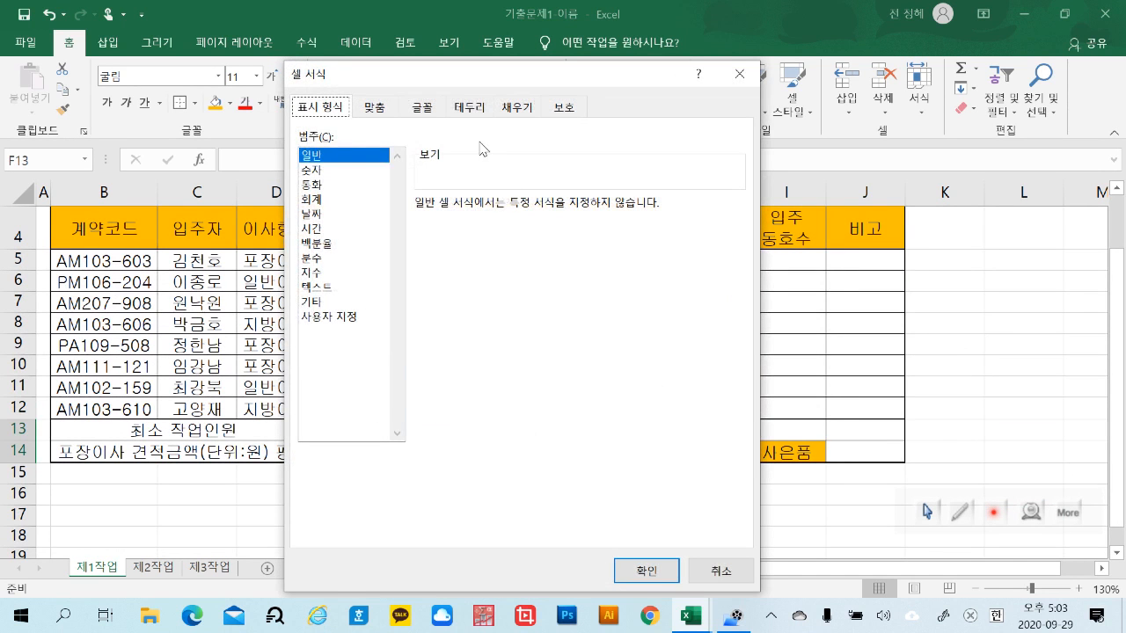
left_click(475, 109)
left_click(442, 370)
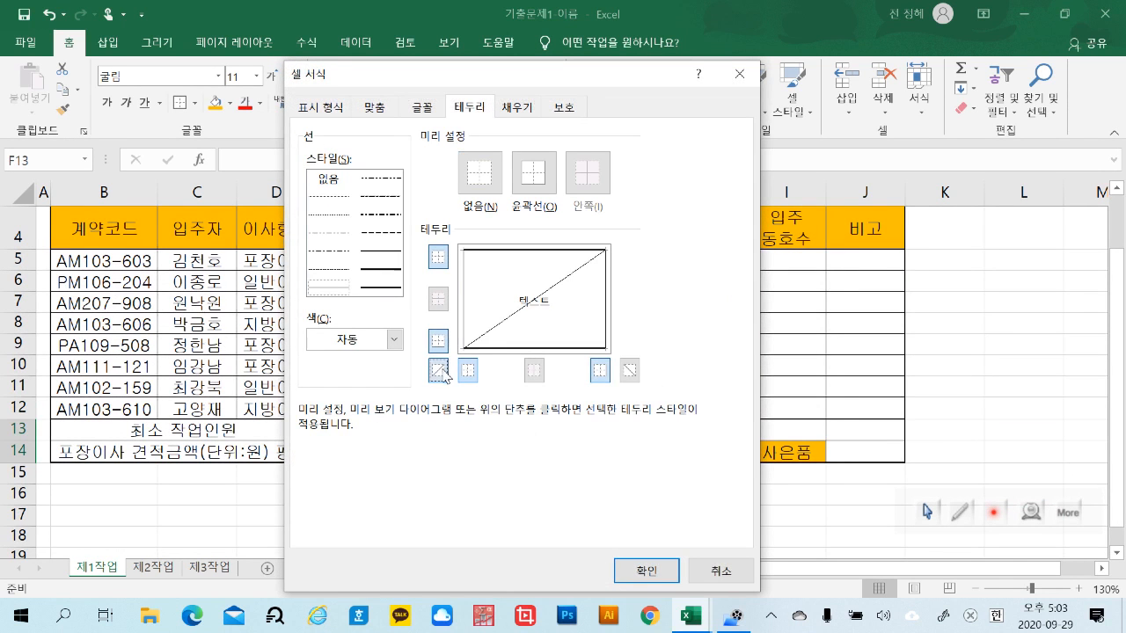
left_click(629, 370)
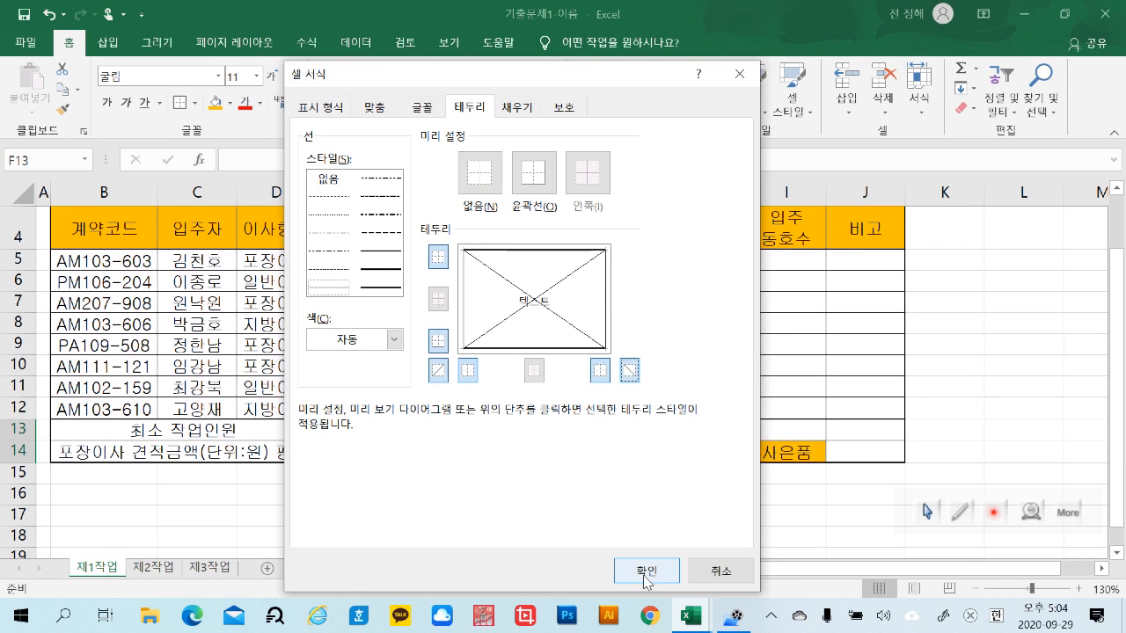
left_click(646, 570)
left_click(630, 530)
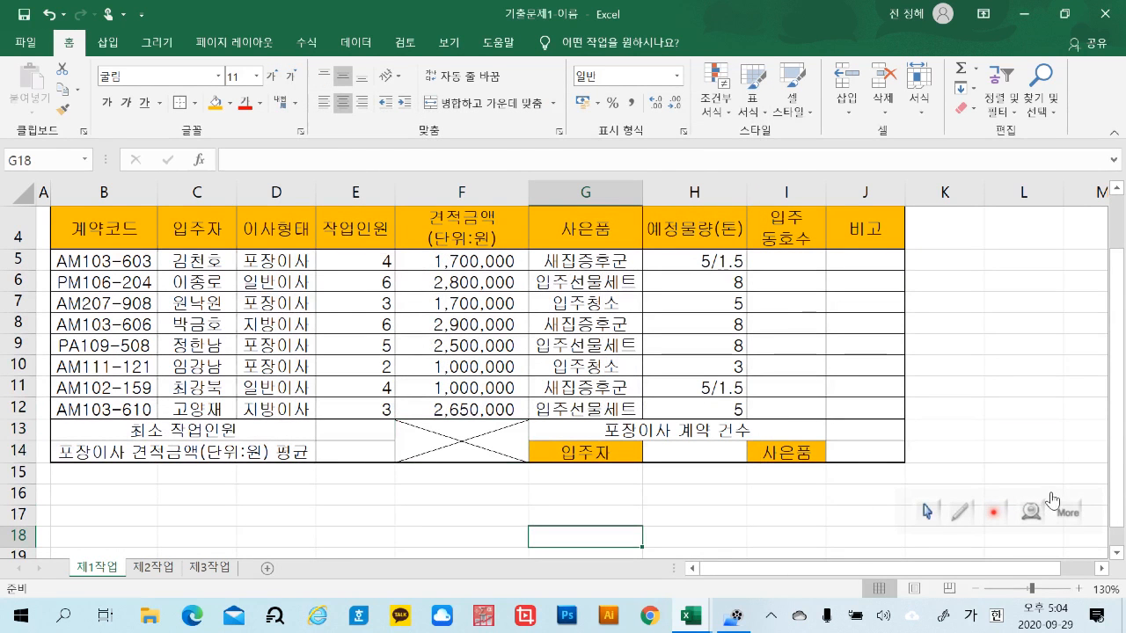
scroll(1122, 422, "up", 1)
scroll(1122, 422, "down", 1)
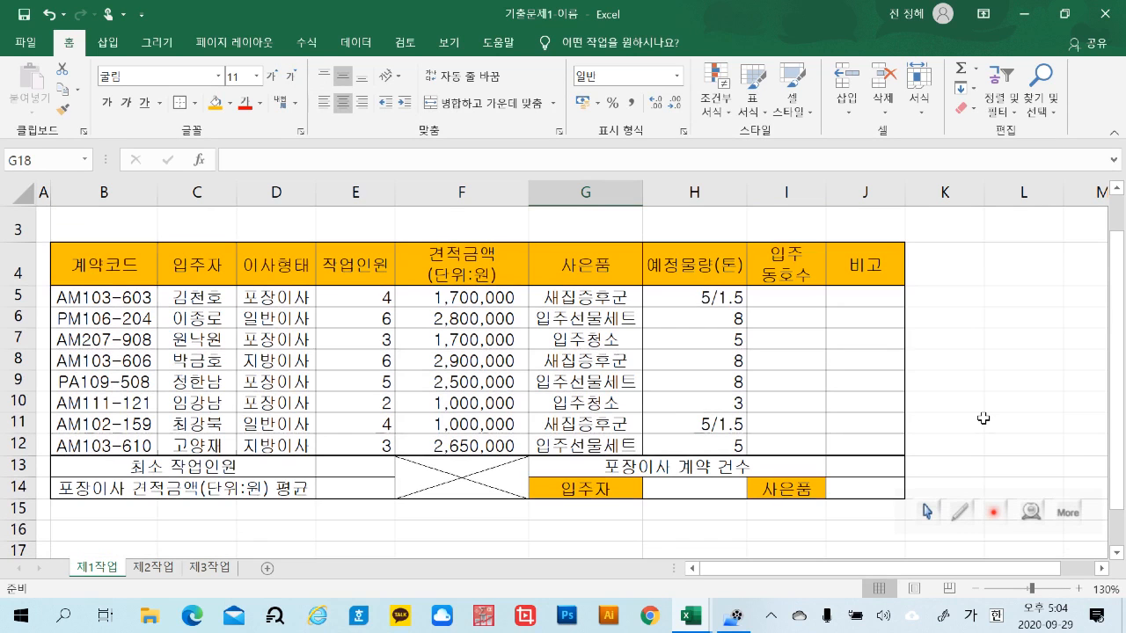
left_click(984, 419)
scroll(983, 419, "down", 1)
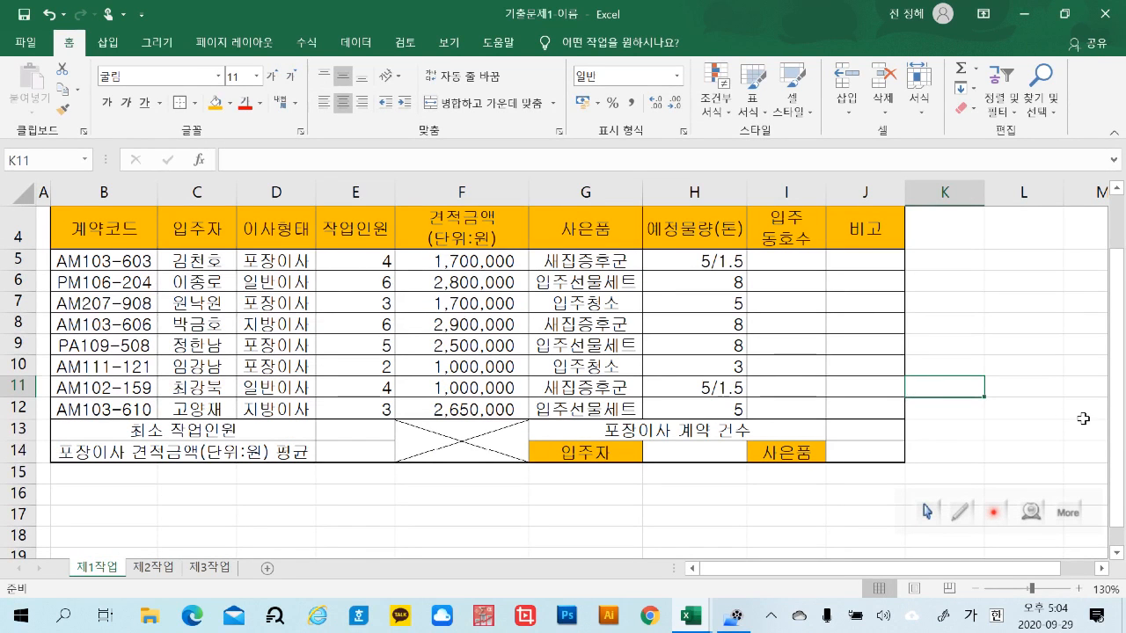
scroll(1118, 420, "up", 2)
scroll(1118, 420, "down", 1)
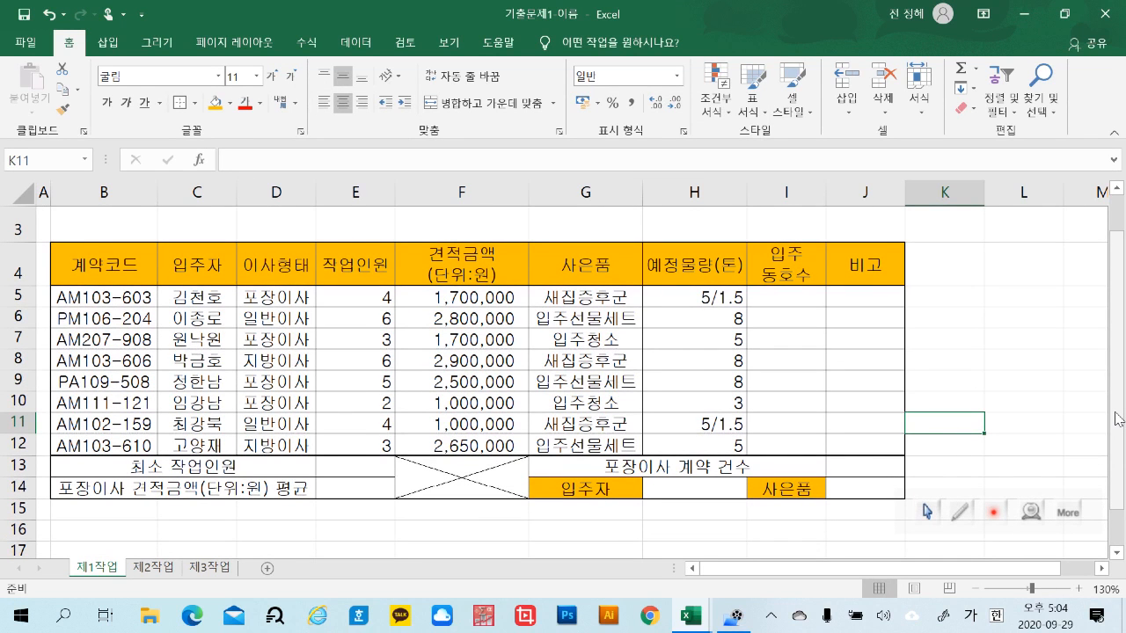
Open the custom number format settings for the 작업인원 values in E5:E12
left_click(373, 295)
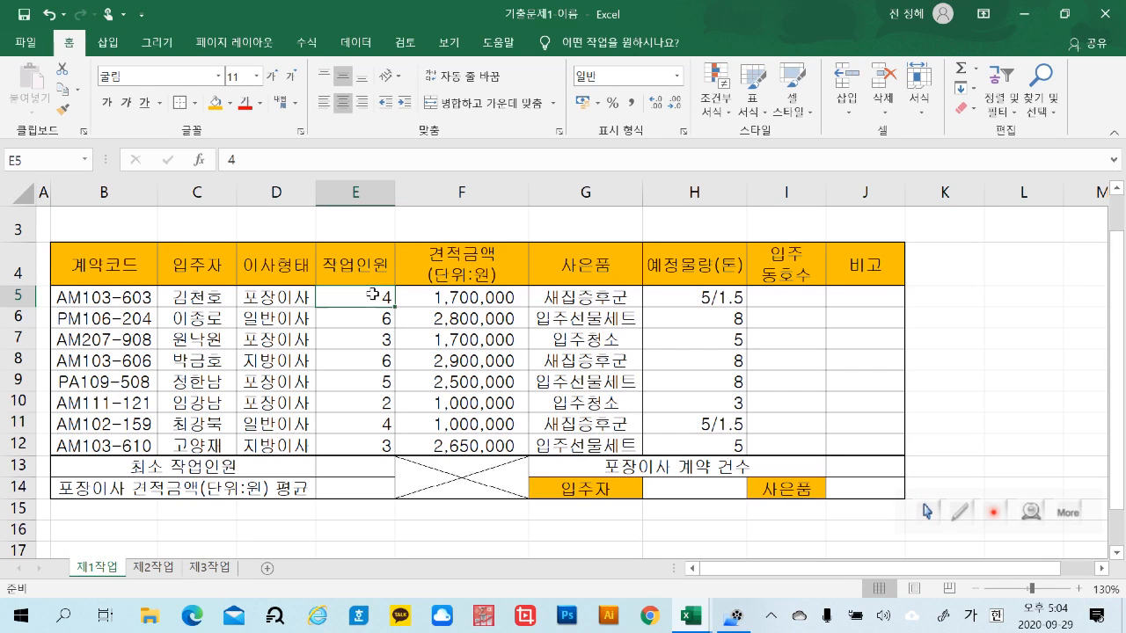
left_click_drag(373, 304, 388, 436)
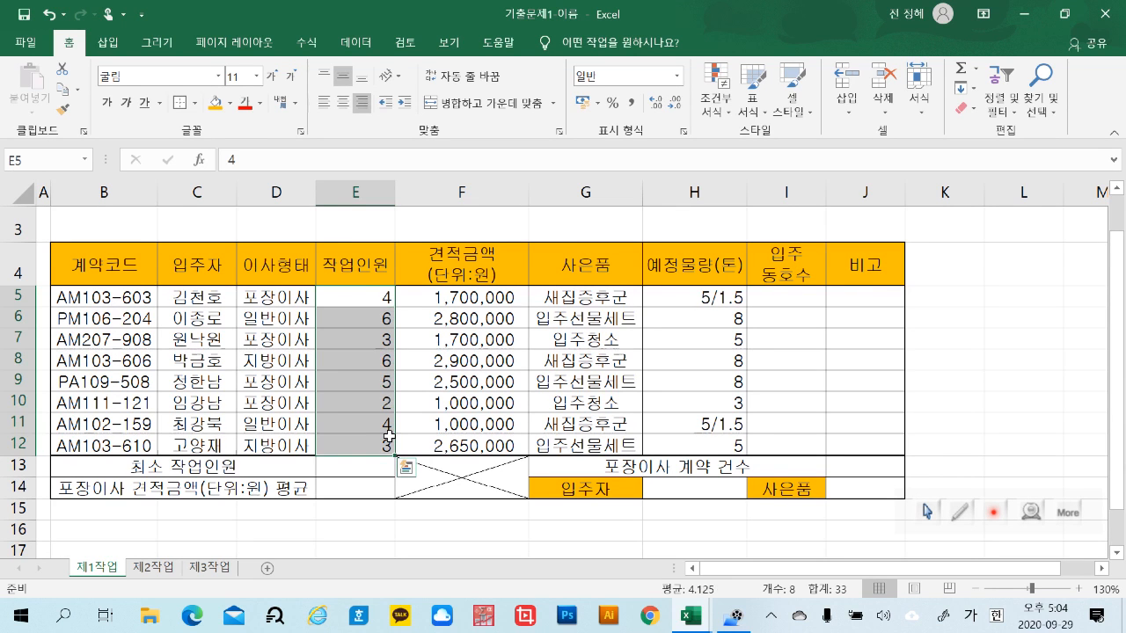
right_click(378, 295)
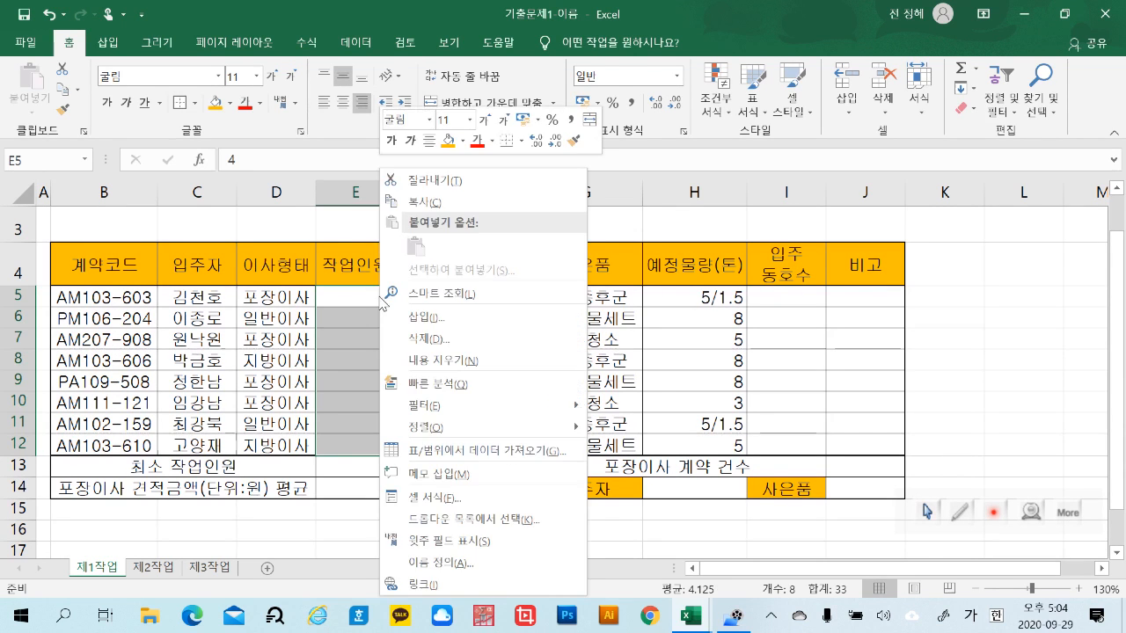
left_click(513, 498)
left_click_drag(369, 68, 612, 68)
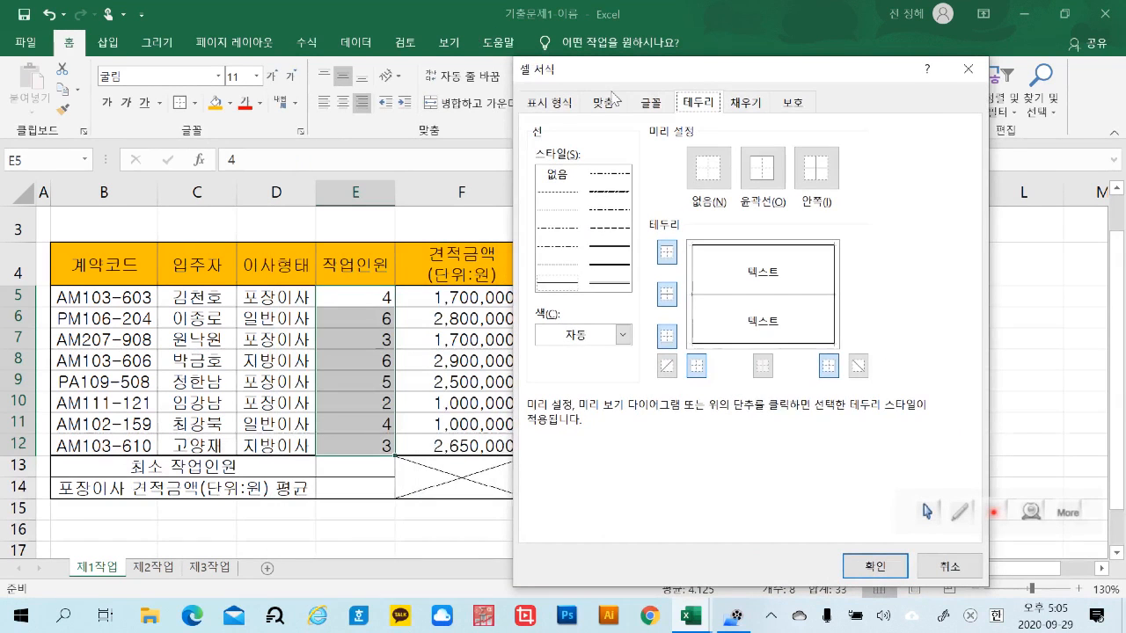
left_click(564, 103)
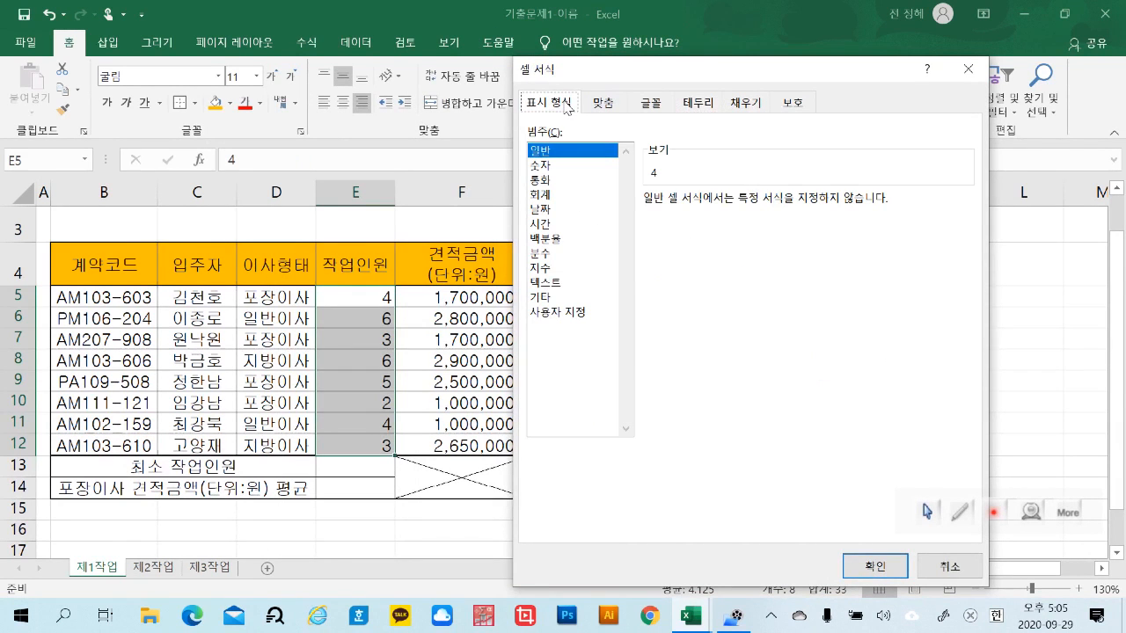
left_click(571, 312)
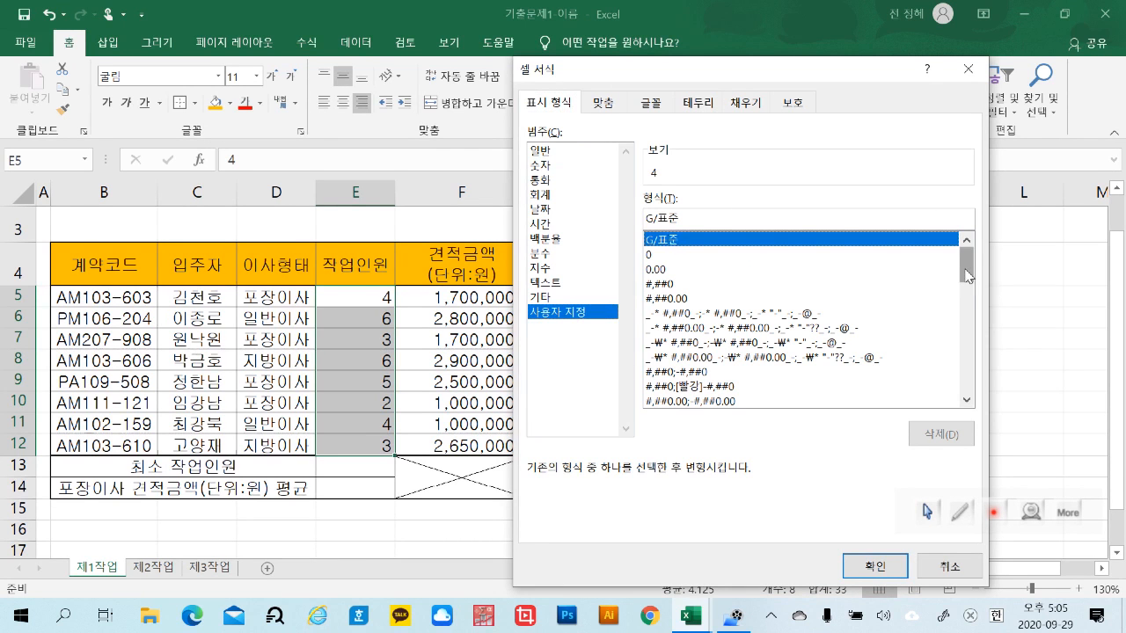
left_click_drag(965, 272, 971, 390)
left_click(669, 373)
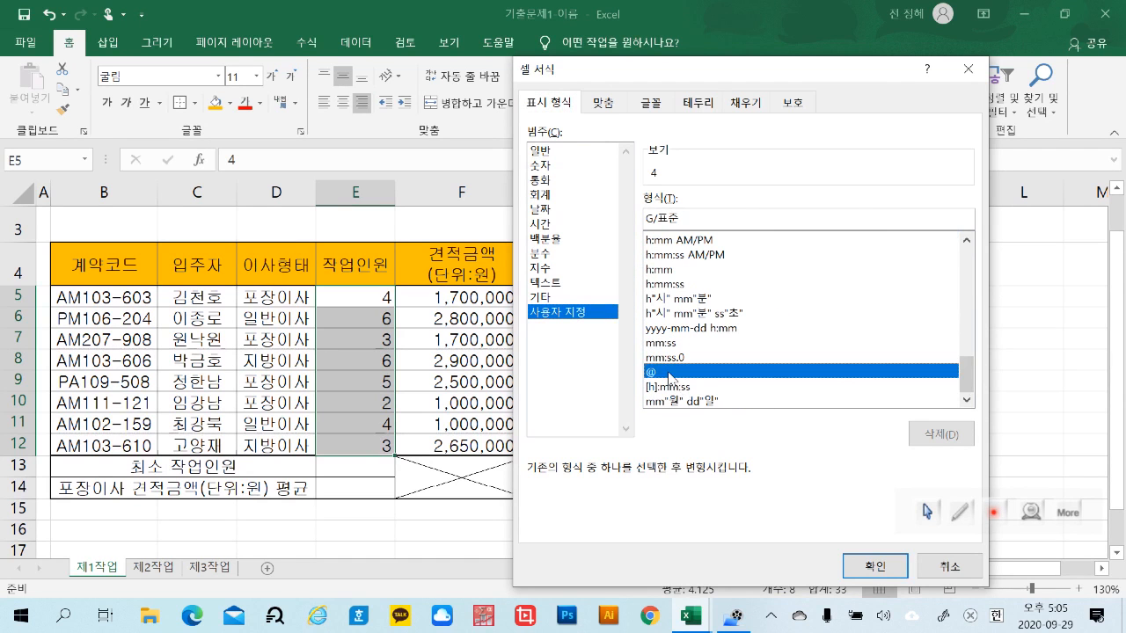
left_click_drag(961, 379, 971, 244)
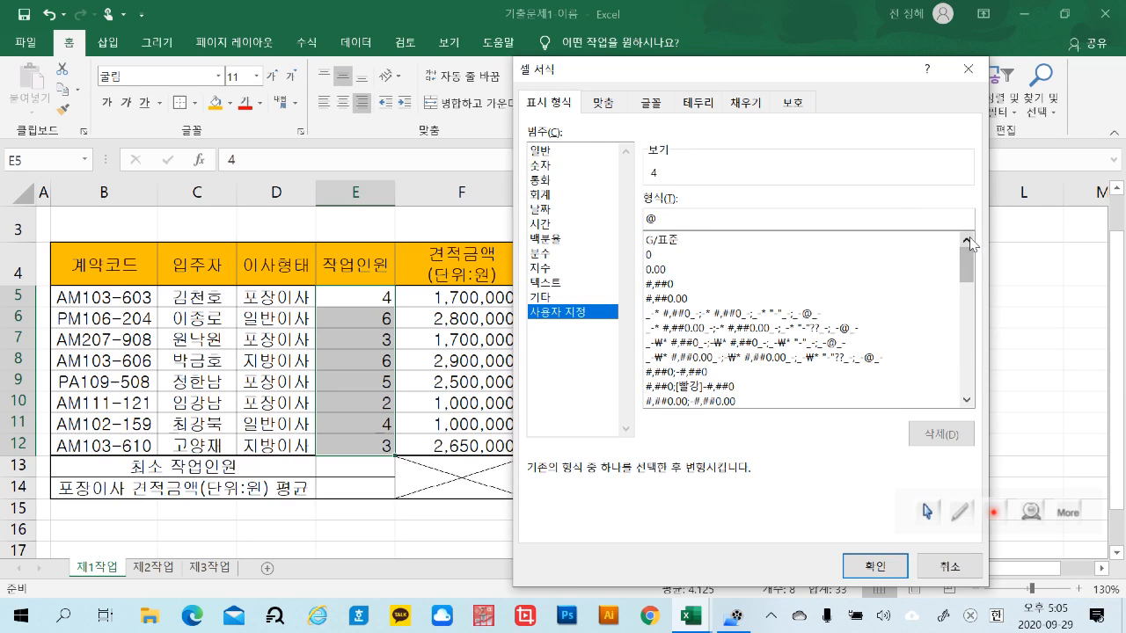
left_click(674, 284)
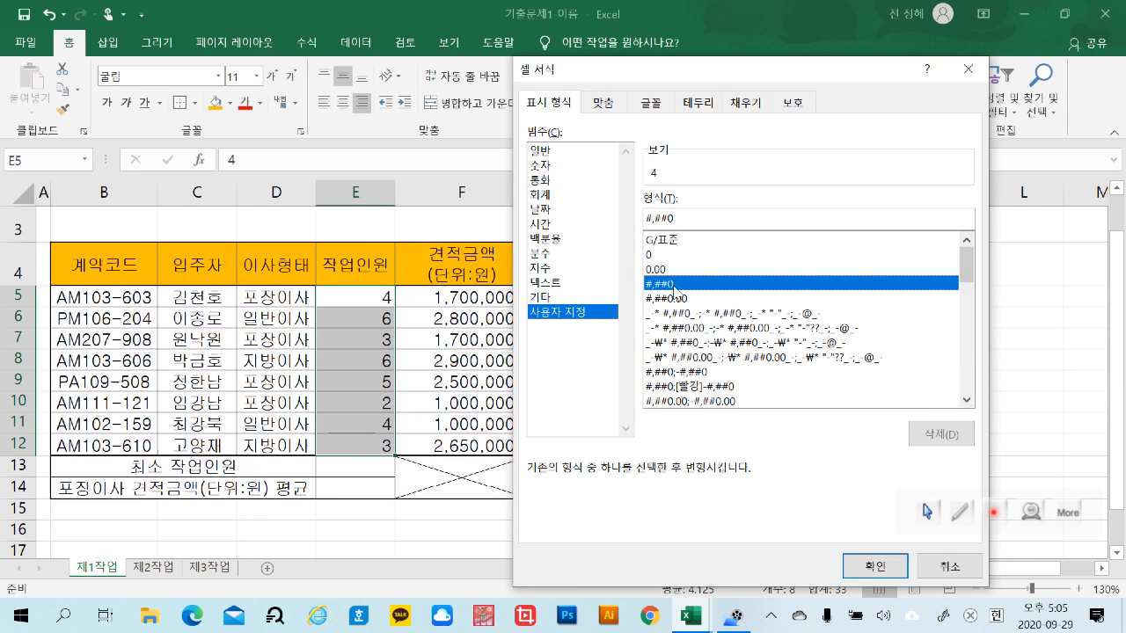
Apply the custom number format G/표준"명" to the 작업인원 values in E5:E12
left_click(676, 241)
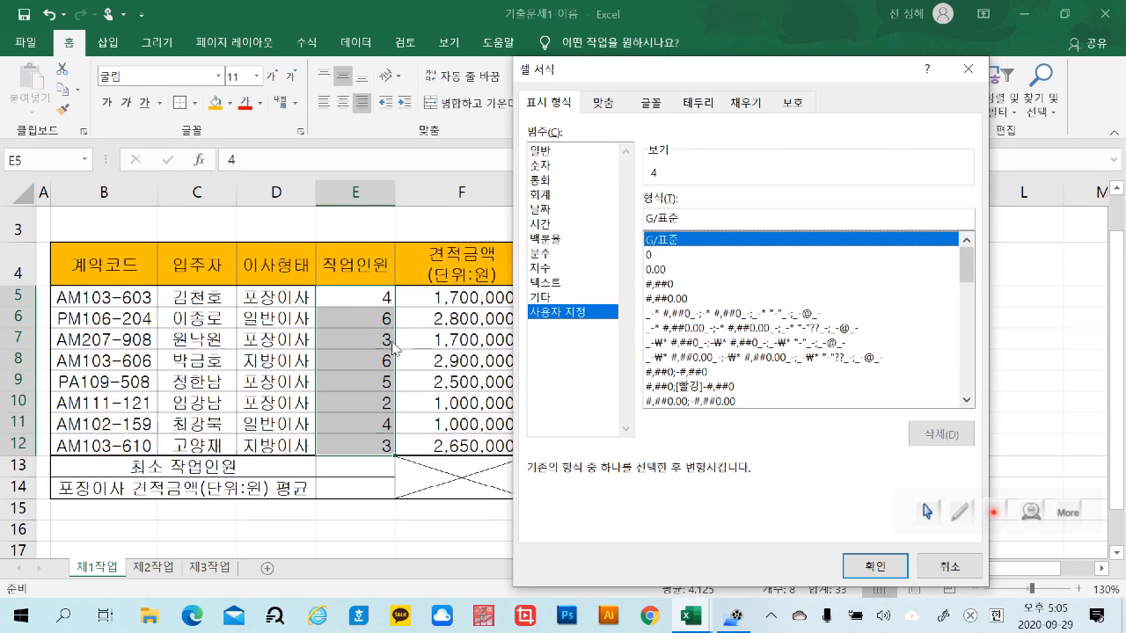
left_click(734, 223)
key("Hangul")
type("\"")
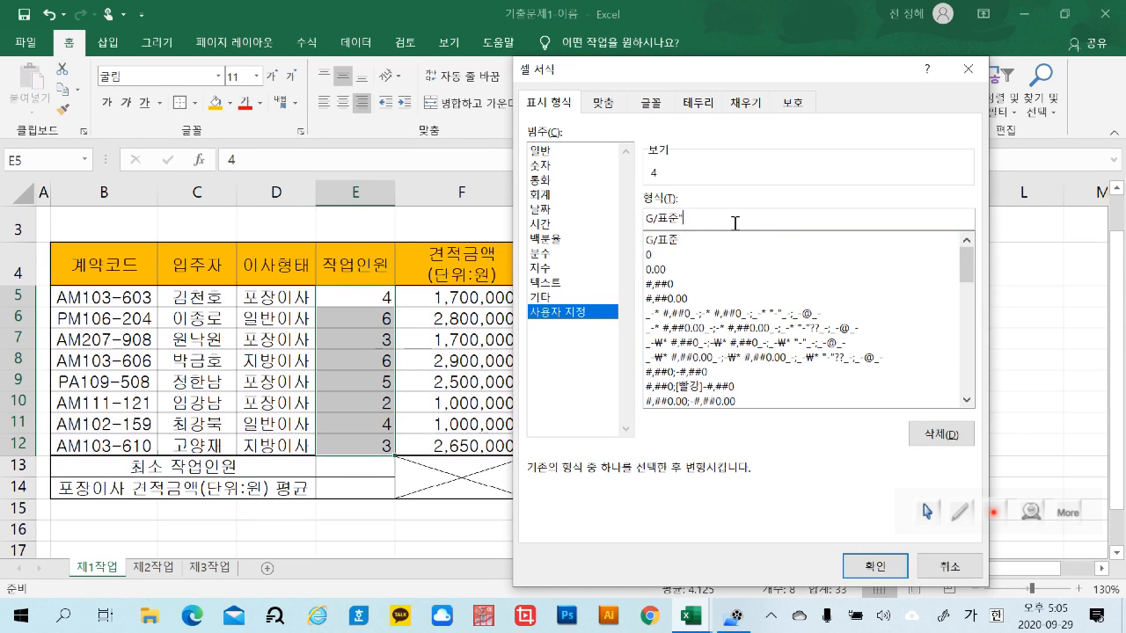
type("명\"")
left_click(874, 565)
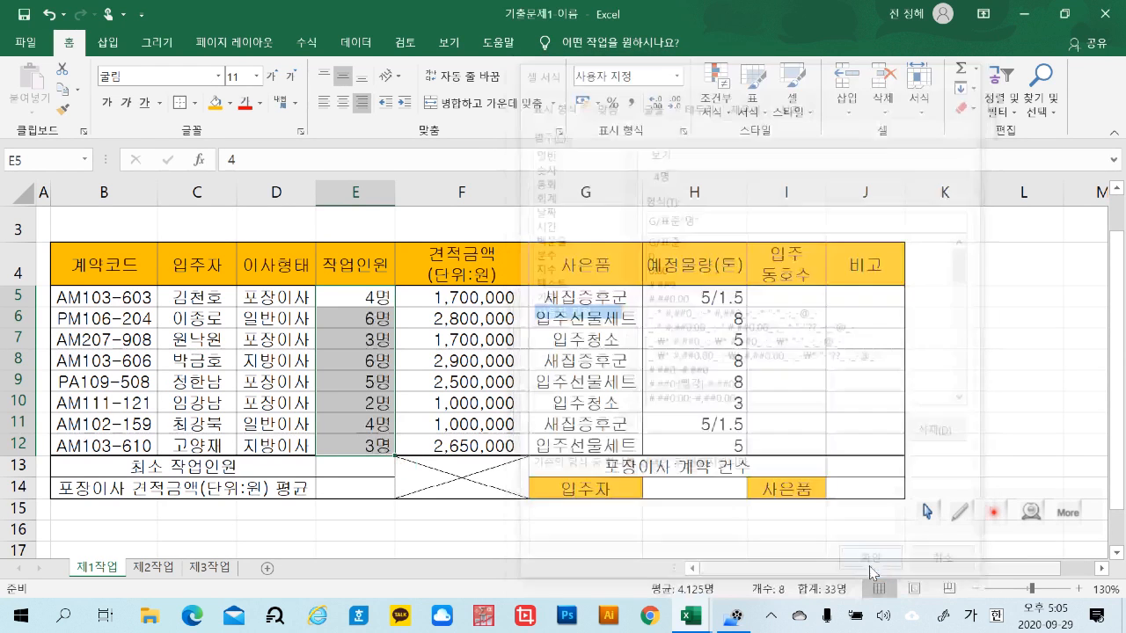
left_click(1002, 408)
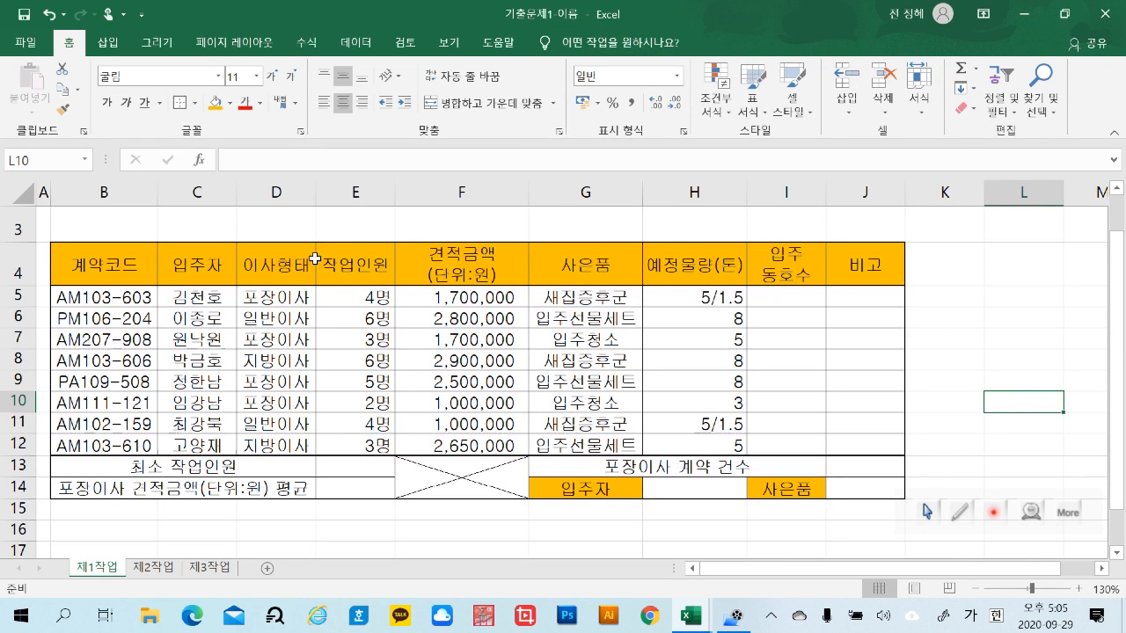
left_click(485, 299)
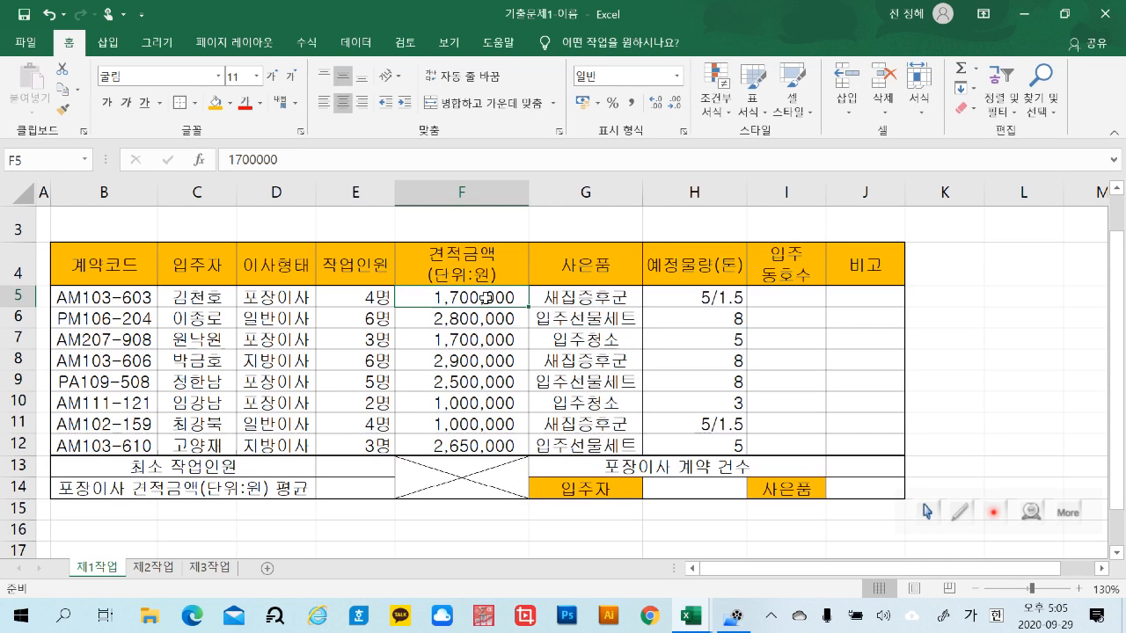
left_click_drag(484, 298, 472, 445)
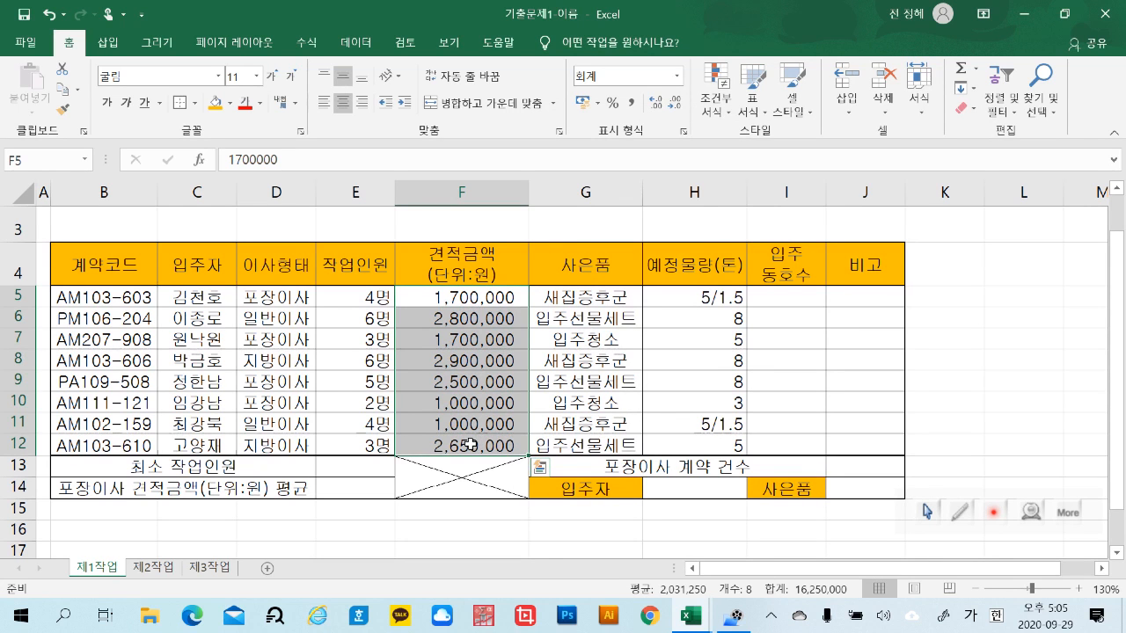
left_click(1048, 365)
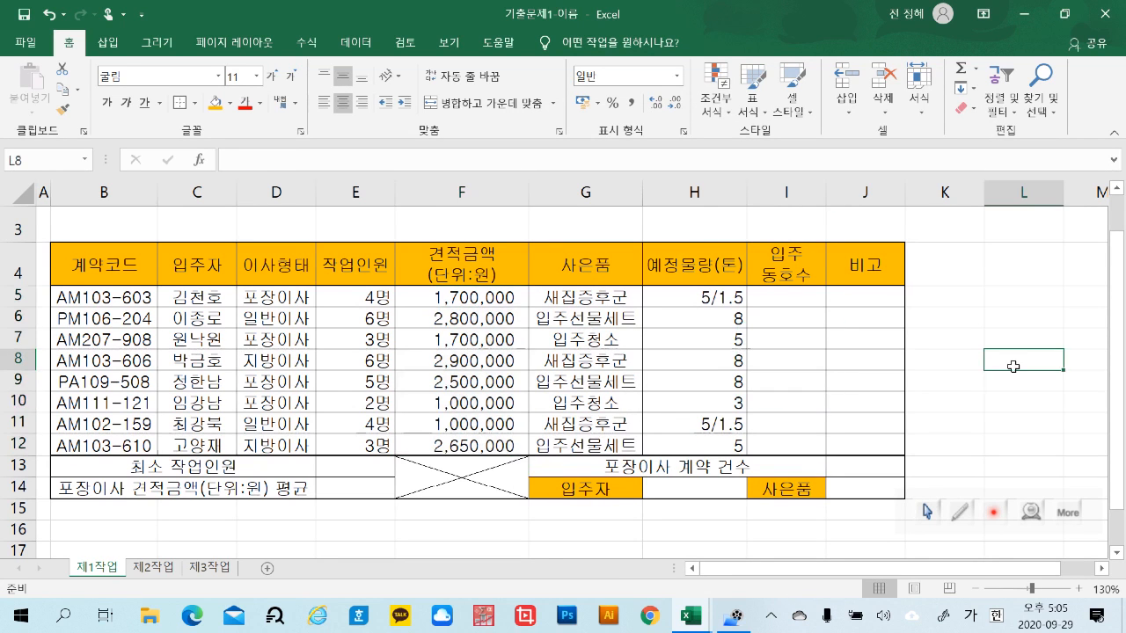
Define the name 견적금액 for the range F5:F12, and reselect the range to check its name
left_click_drag(493, 298, 488, 443)
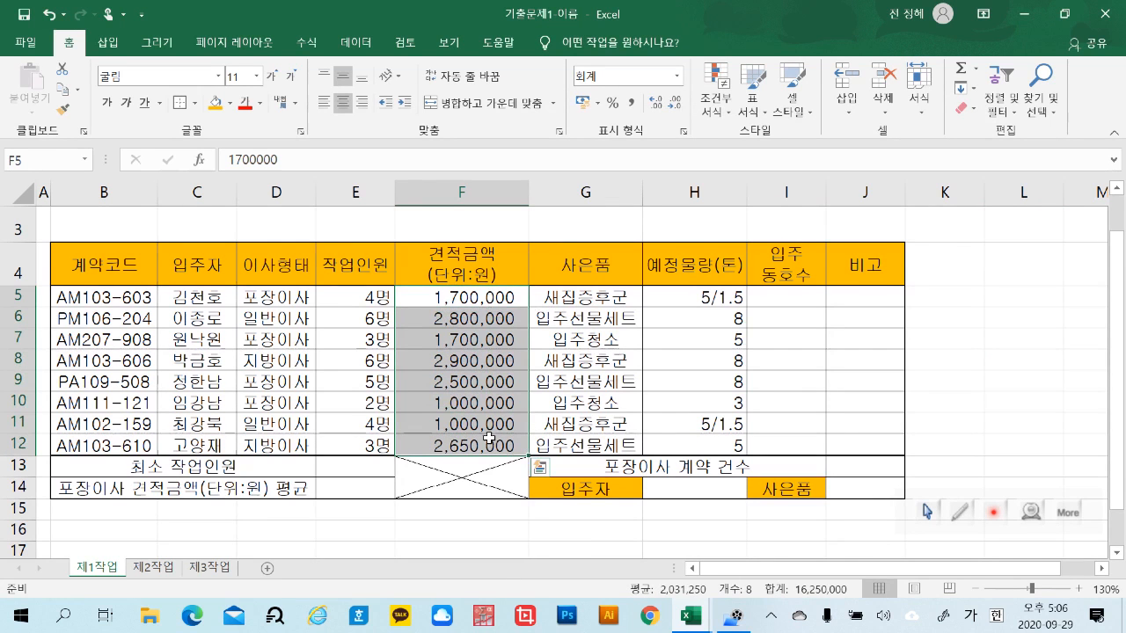
left_click(42, 161)
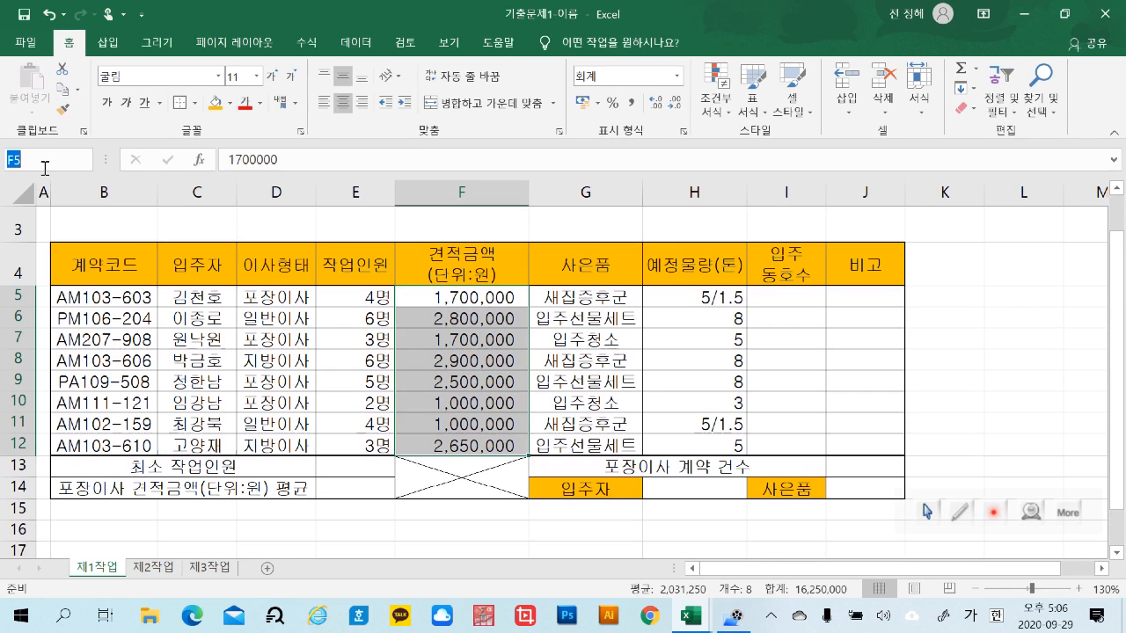
type("견적ㄱ")
type("금액")
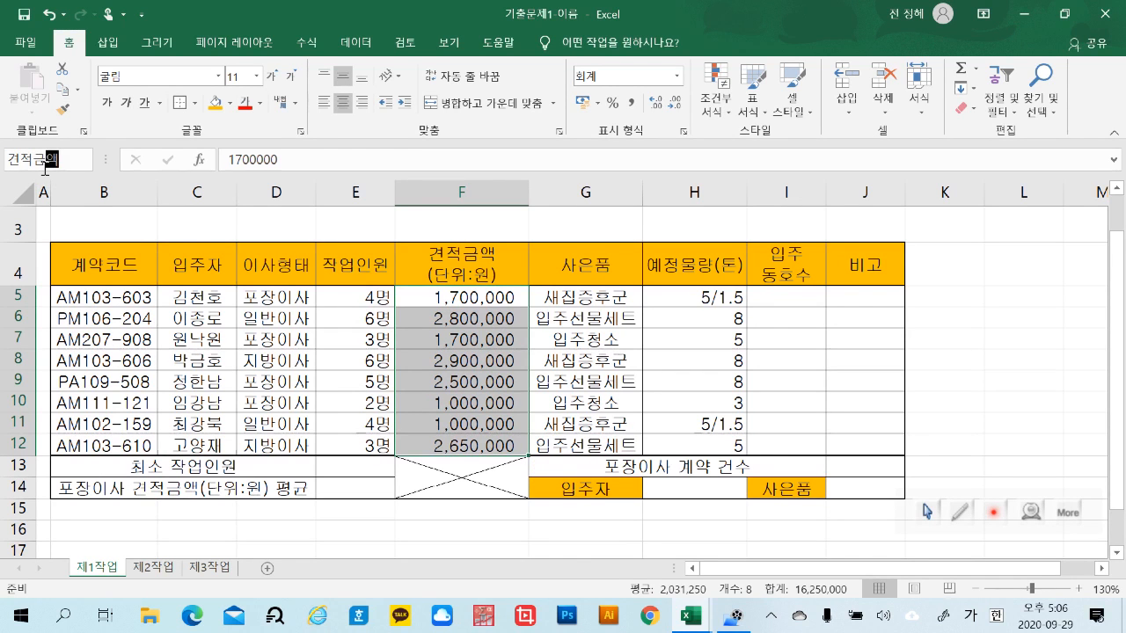
key("Return")
left_click(1036, 399)
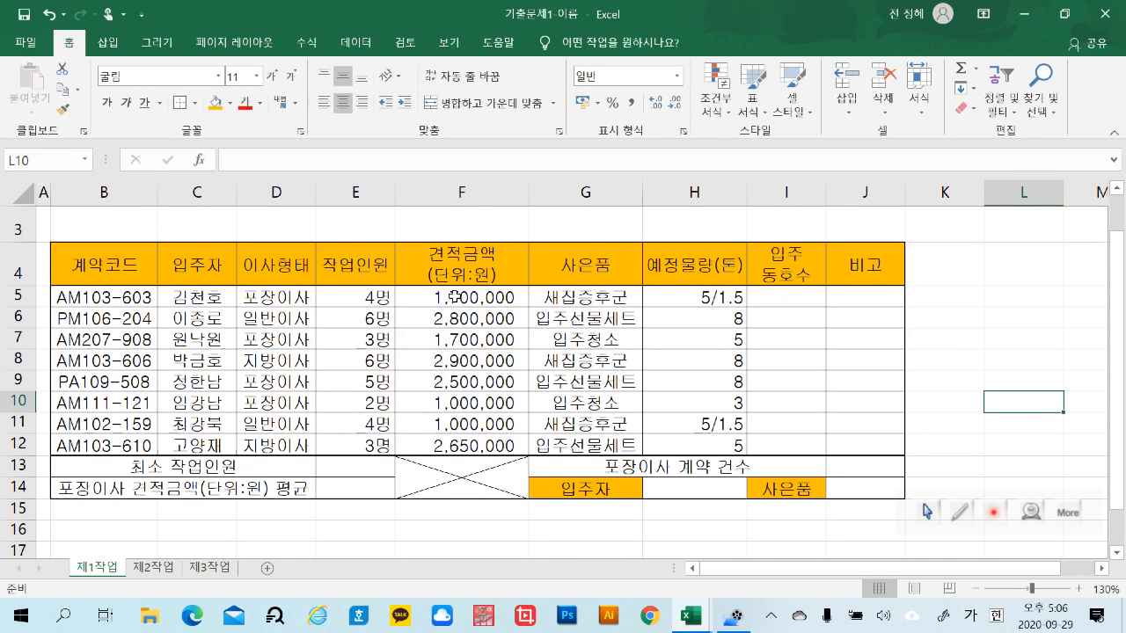
left_click_drag(454, 296, 453, 444)
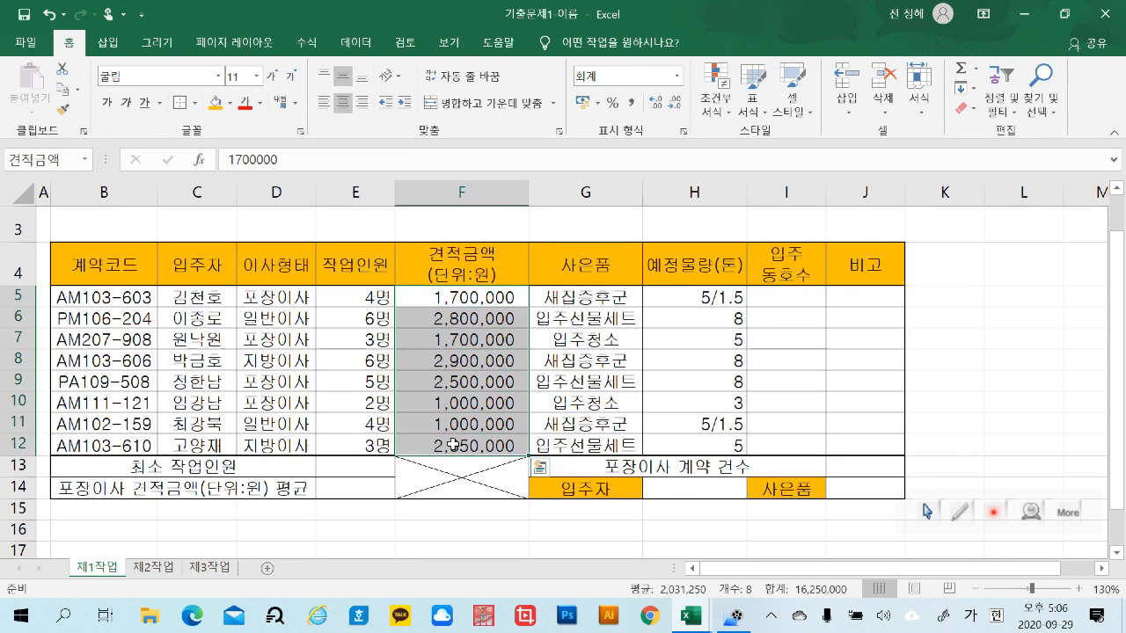
left_click(1071, 403)
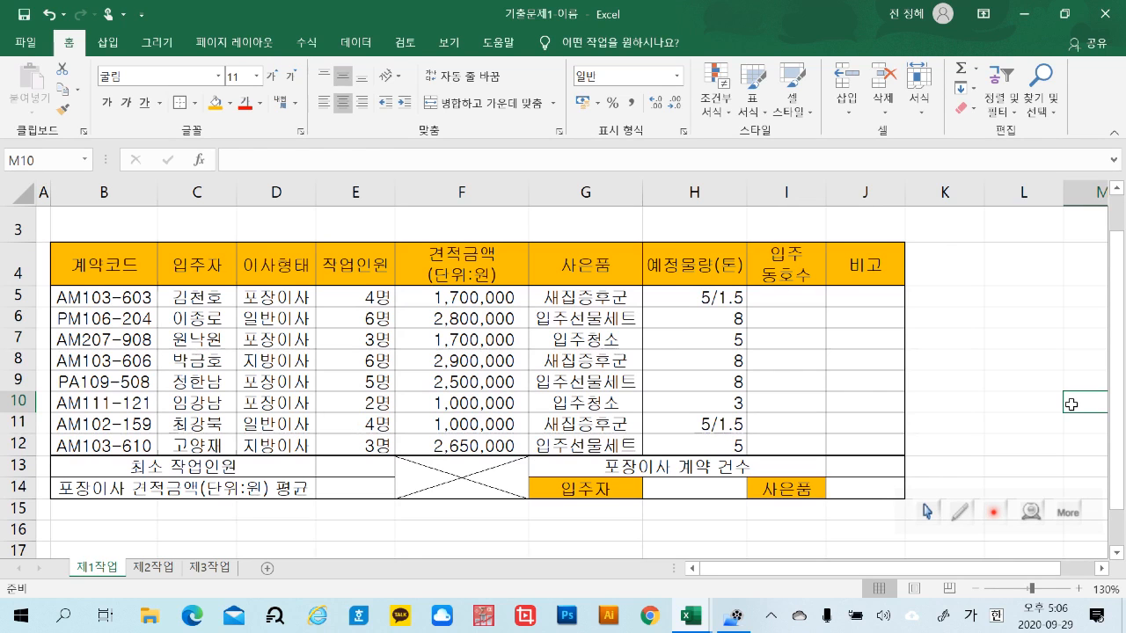
left_click(714, 491)
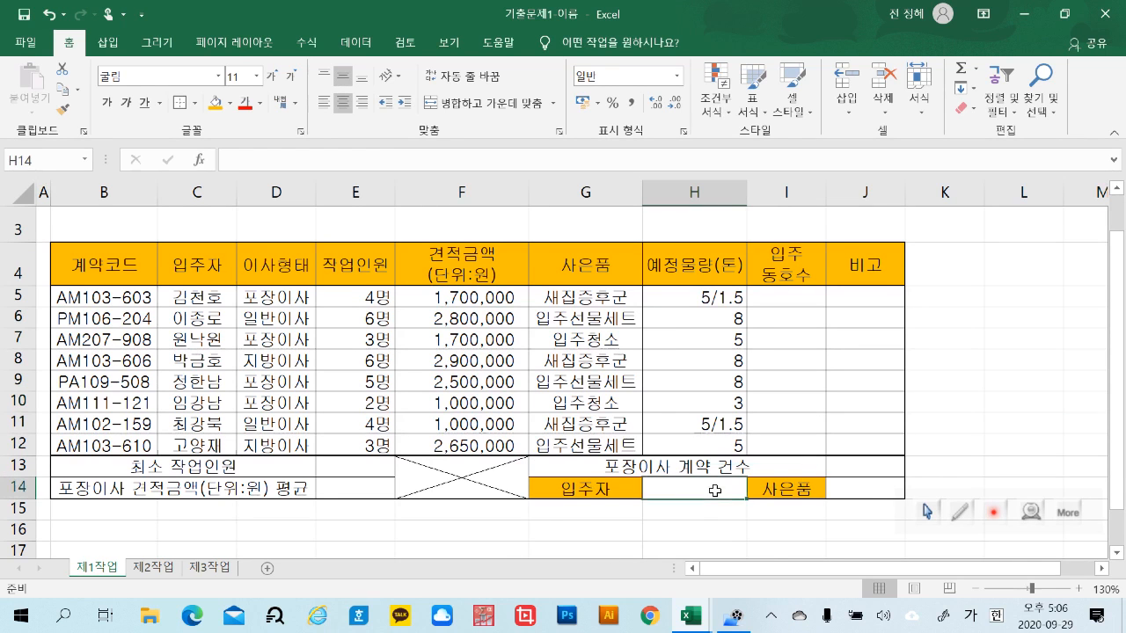
left_click(702, 526)
left_click(704, 491)
left_click(714, 506)
left_click(710, 489)
left_click(710, 524)
Open the data validation settings for cell H14 and restrict its allowed values to 목록
left_click(711, 491)
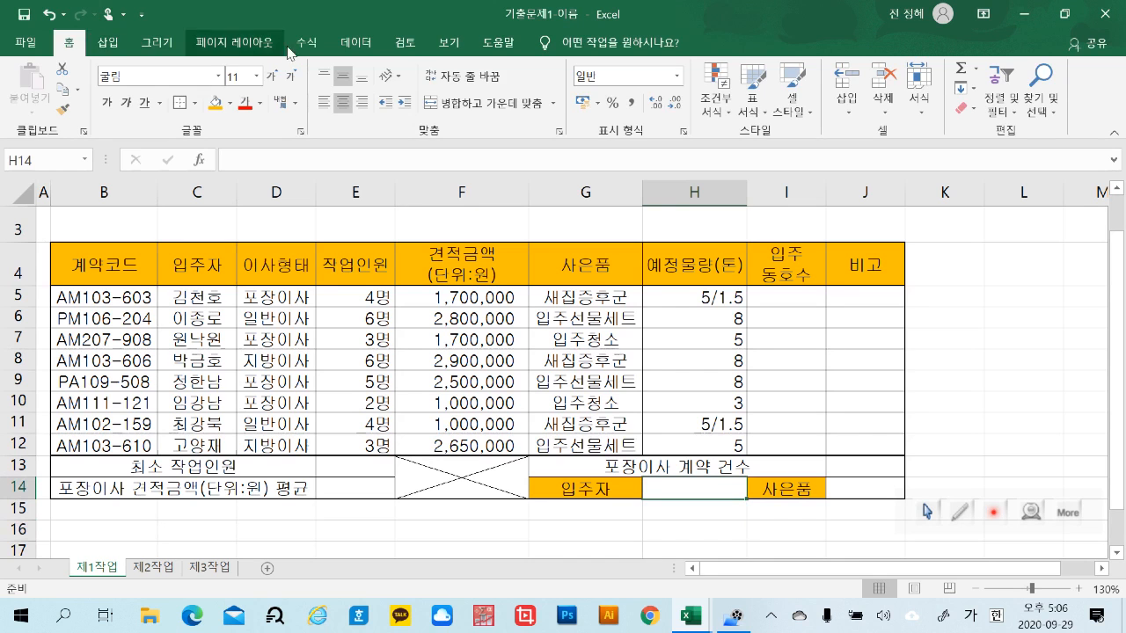
left_click(356, 44)
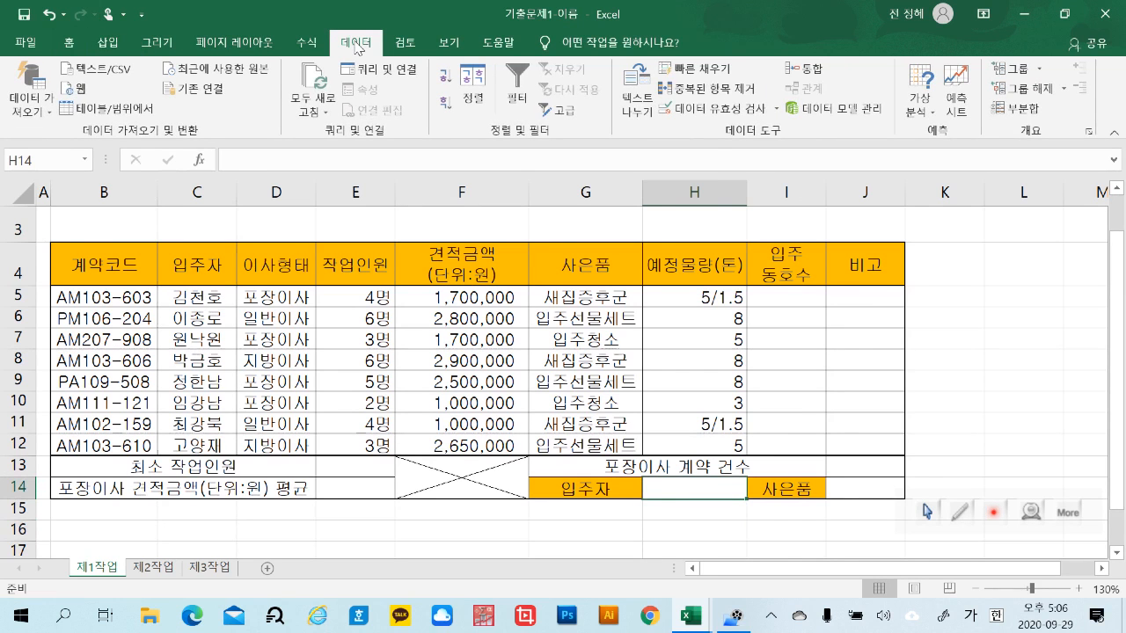
left_click(778, 111)
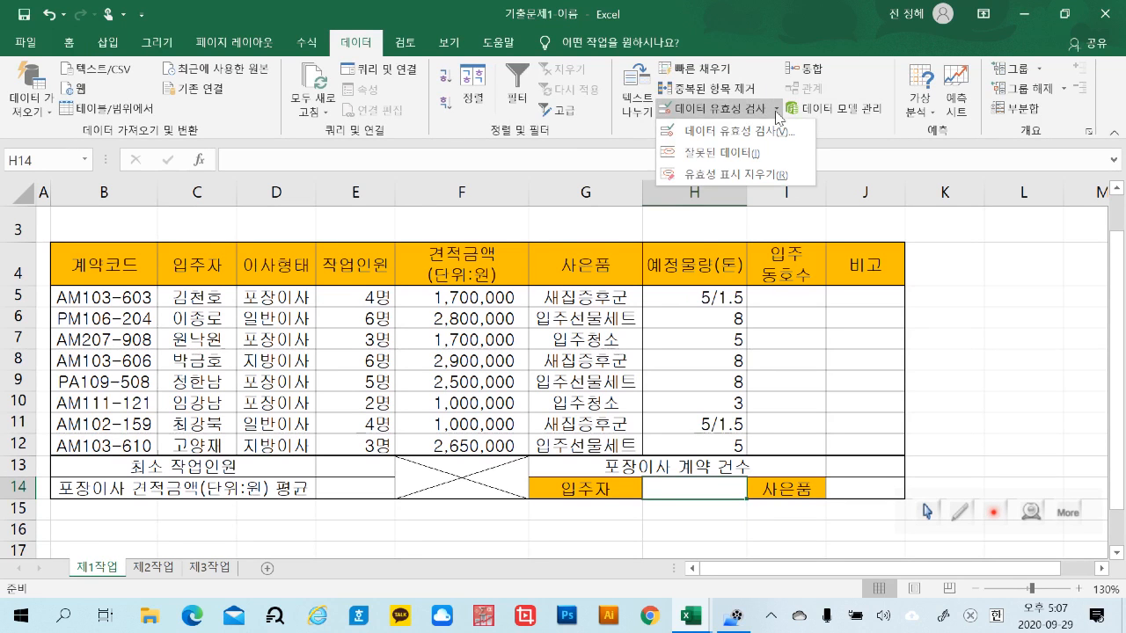
left_click(728, 116)
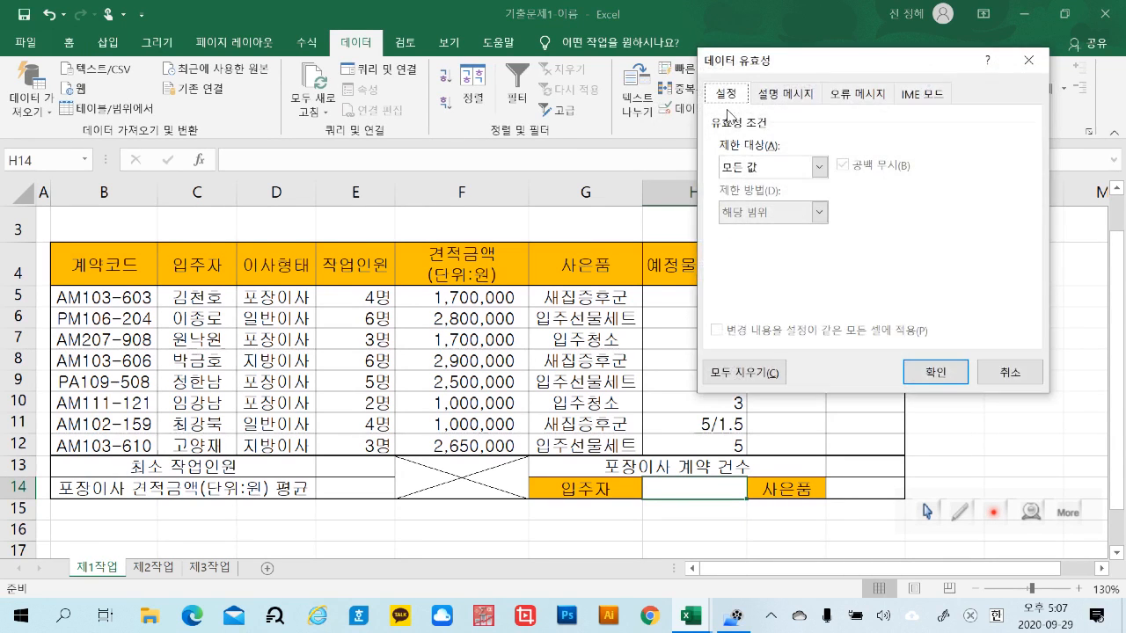
left_click_drag(762, 62, 685, 57)
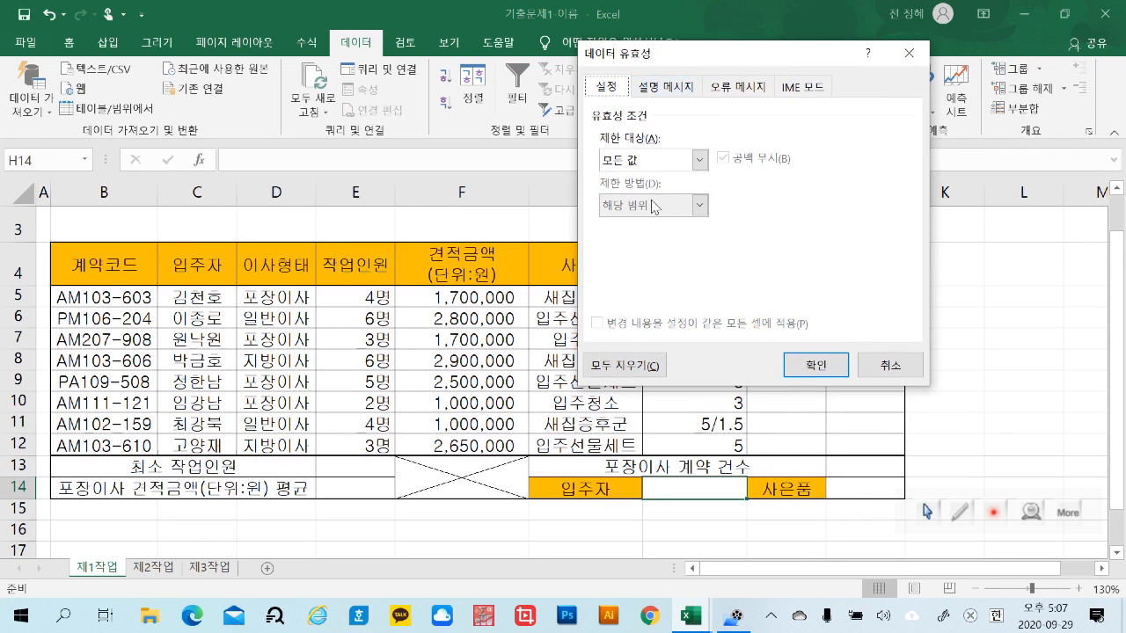
left_click(699, 161)
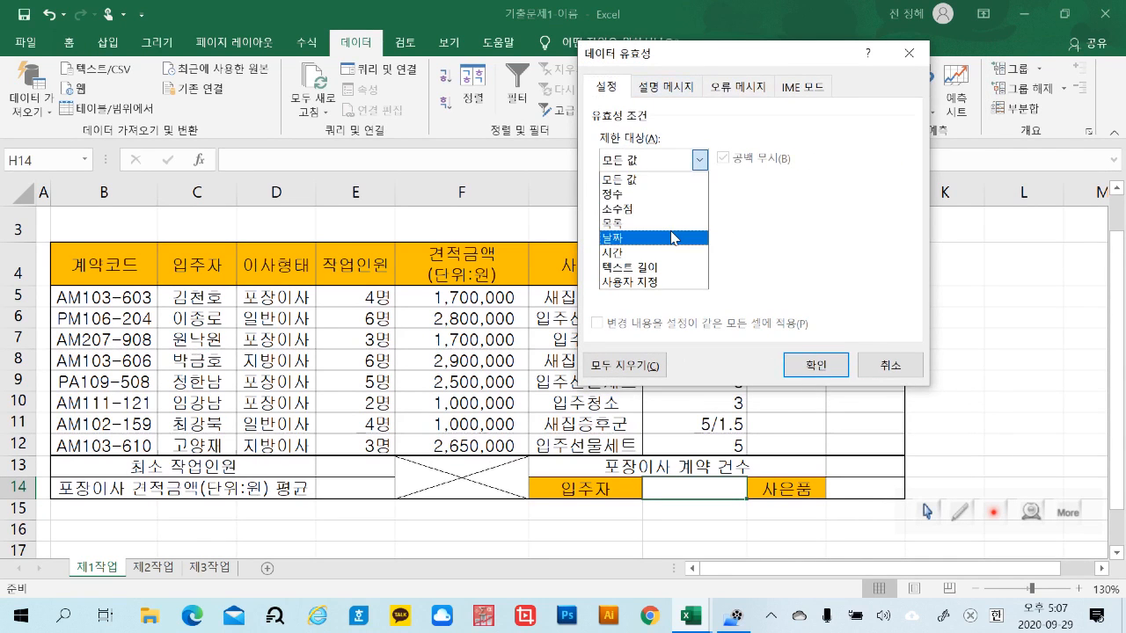
left_click(673, 230)
left_click(699, 159)
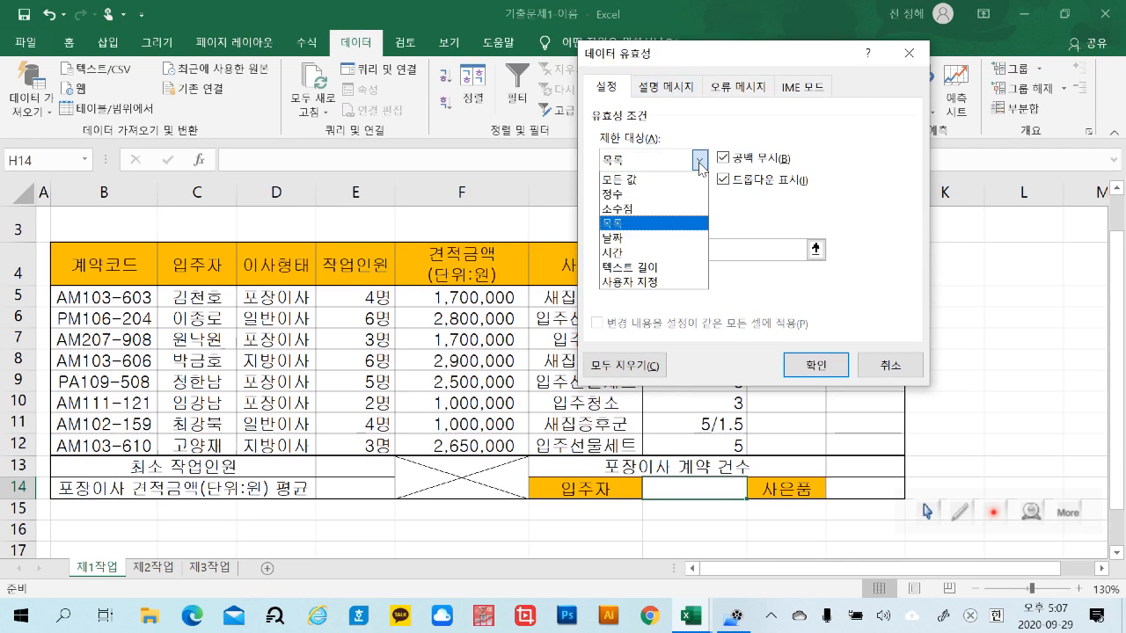
left_click(648, 232)
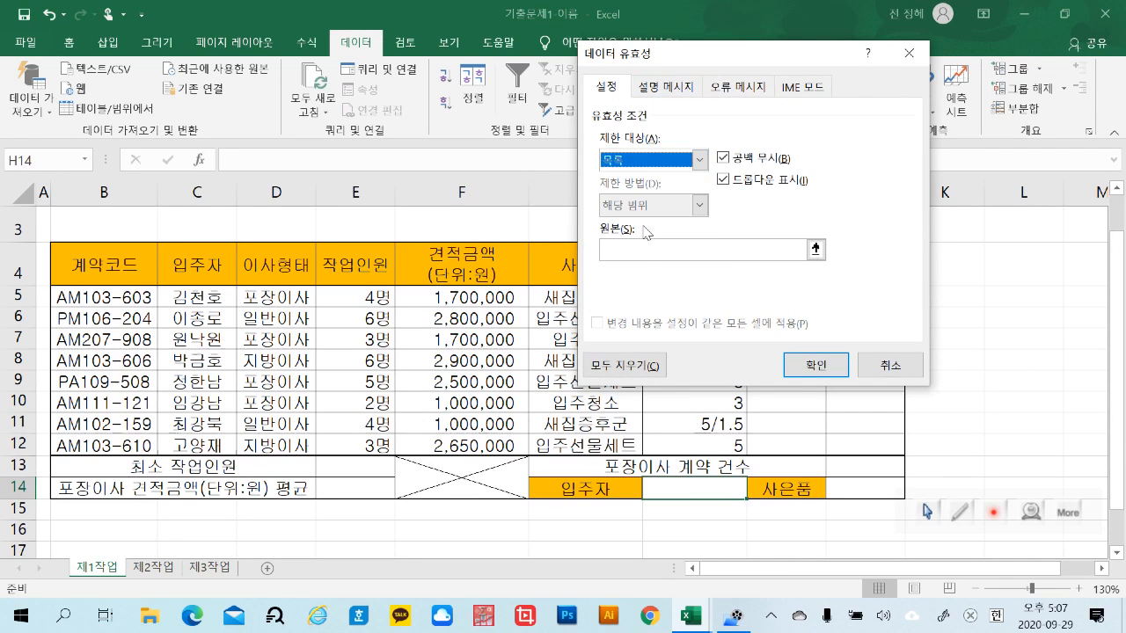
Set the validation list source for H14 to the 입주자 range =$C$5:$C$12 and apply it
left_click(635, 254)
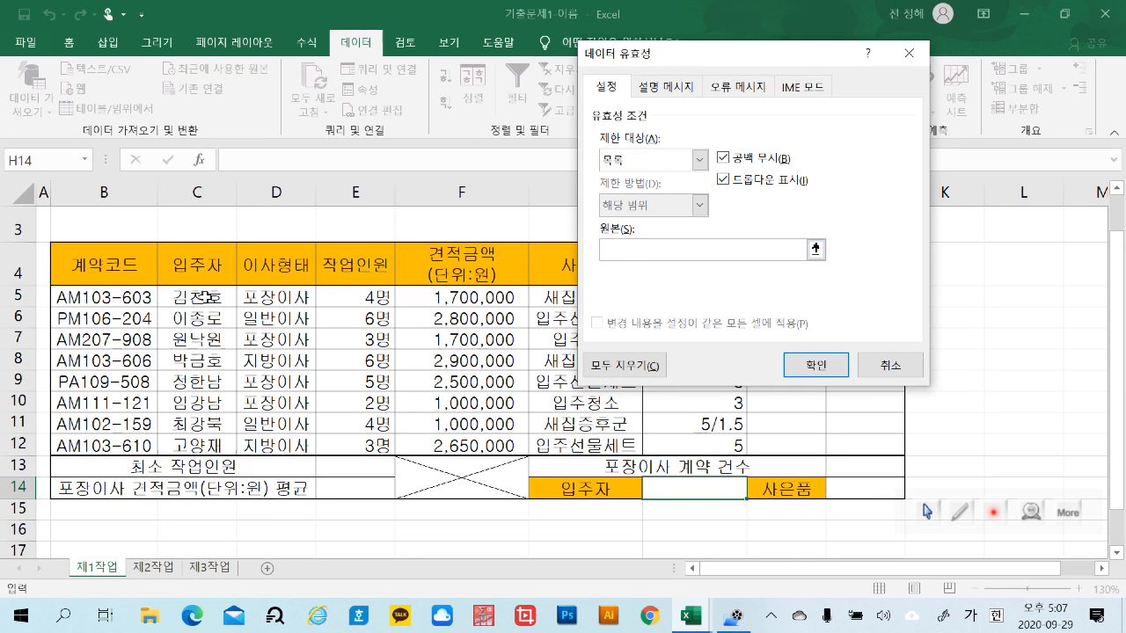
left_click_drag(206, 298, 212, 442)
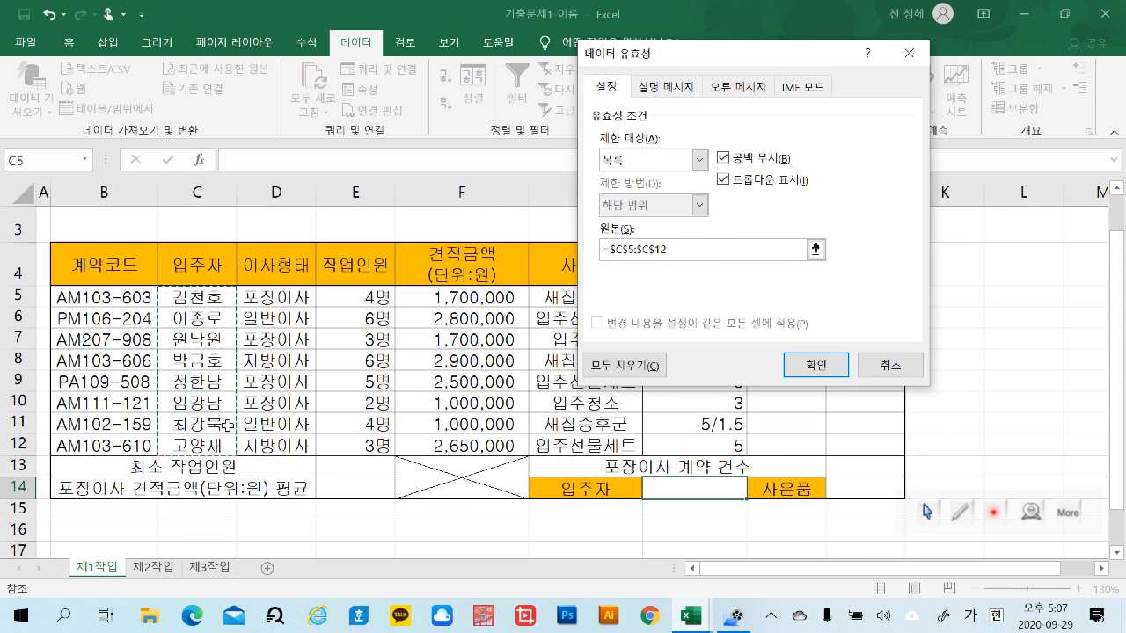
left_click(816, 364)
left_click(1032, 429)
Try different 입주자 entries in H14's drop-down list, finishing on the first entry in the list
left_click(746, 489)
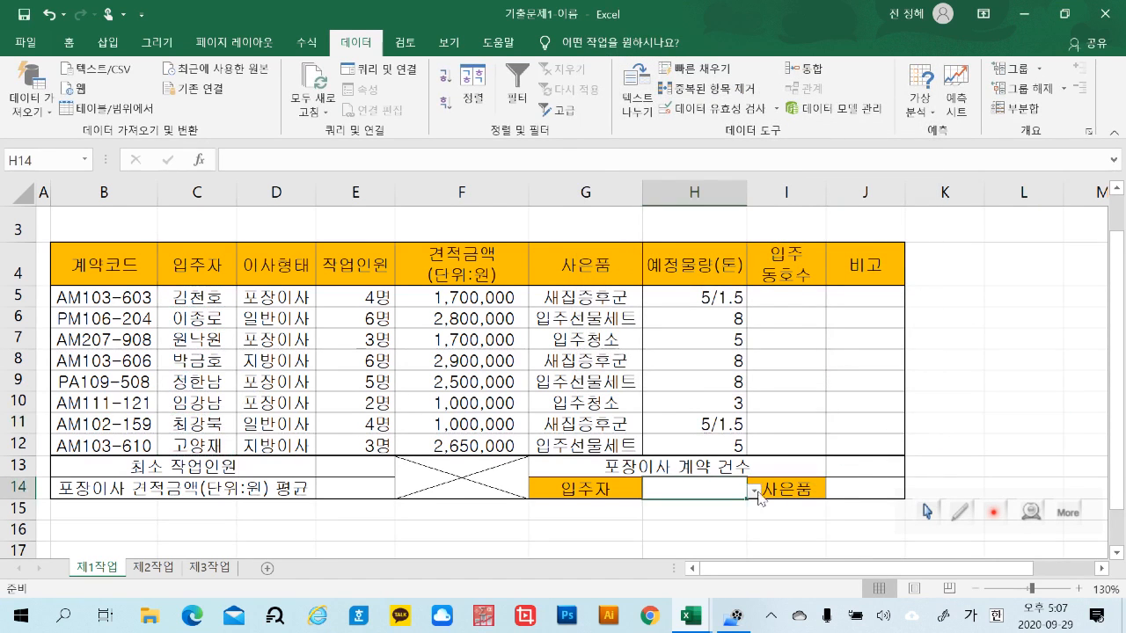
left_click(754, 494)
left_click(695, 332)
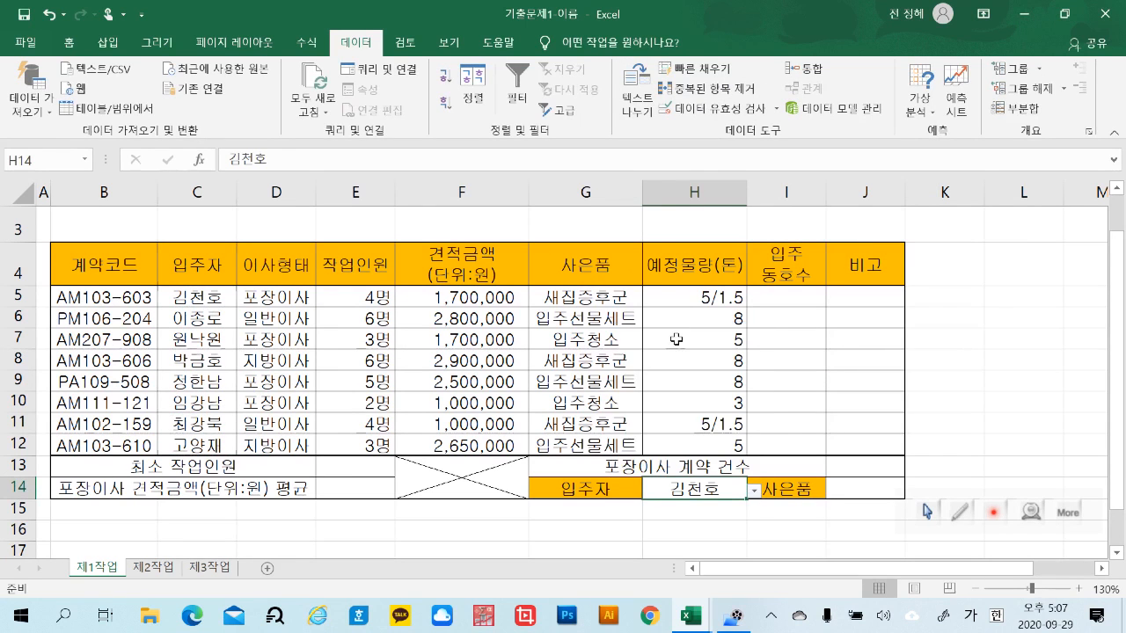
left_click(753, 495)
left_click(687, 355)
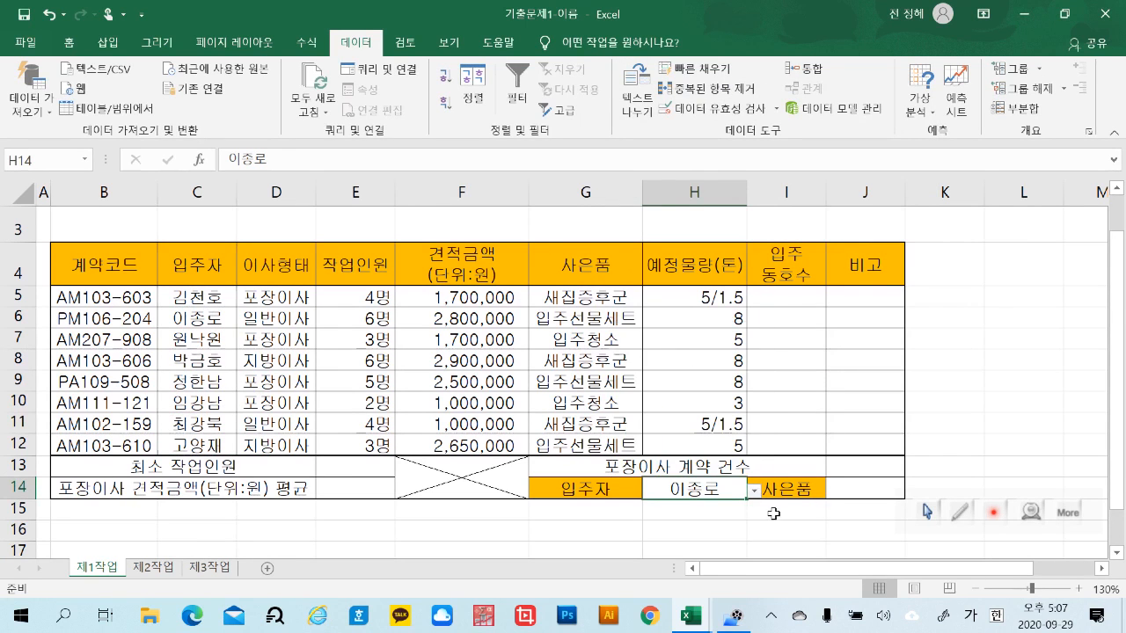
left_click(753, 490)
left_click(703, 333)
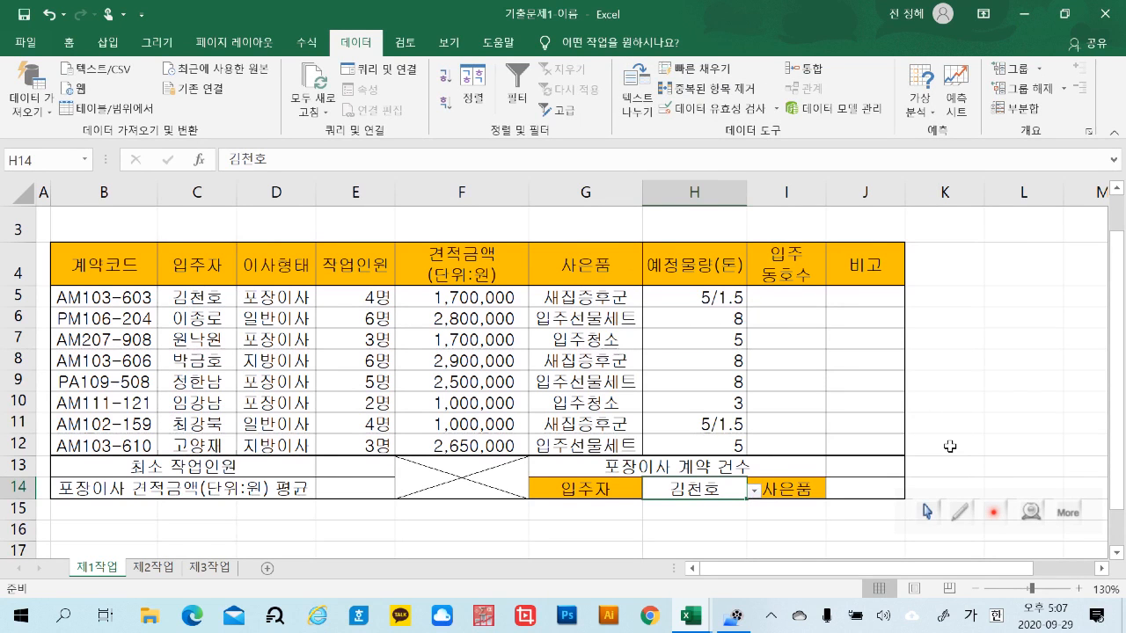
scroll(967, 422, "up", 1)
left_click(994, 372)
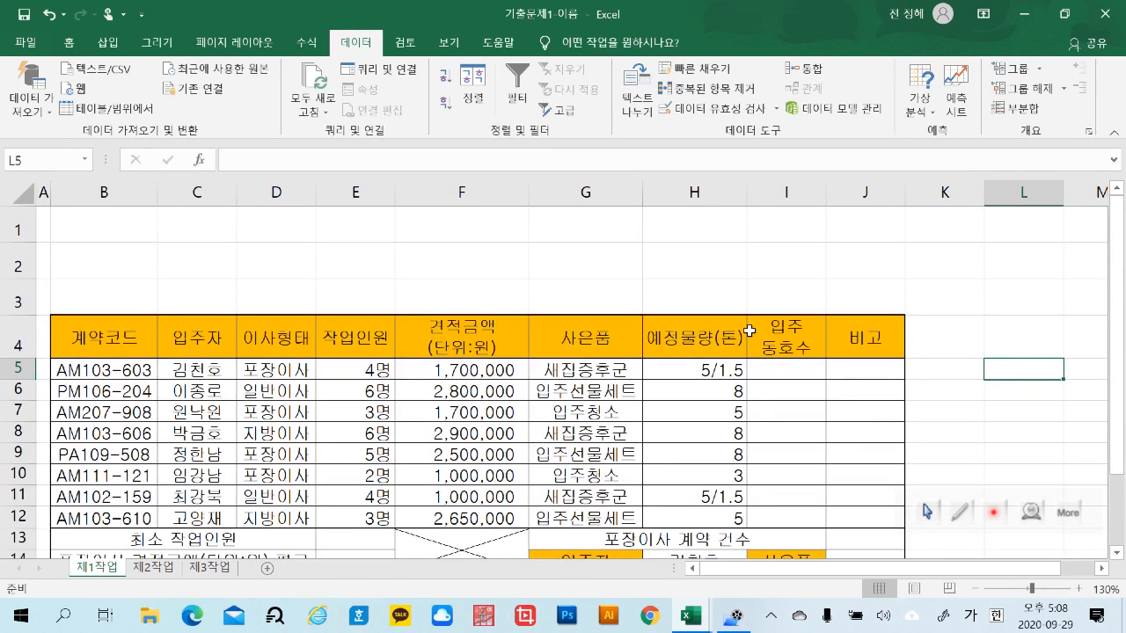
scroll(726, 301, "down", 1)
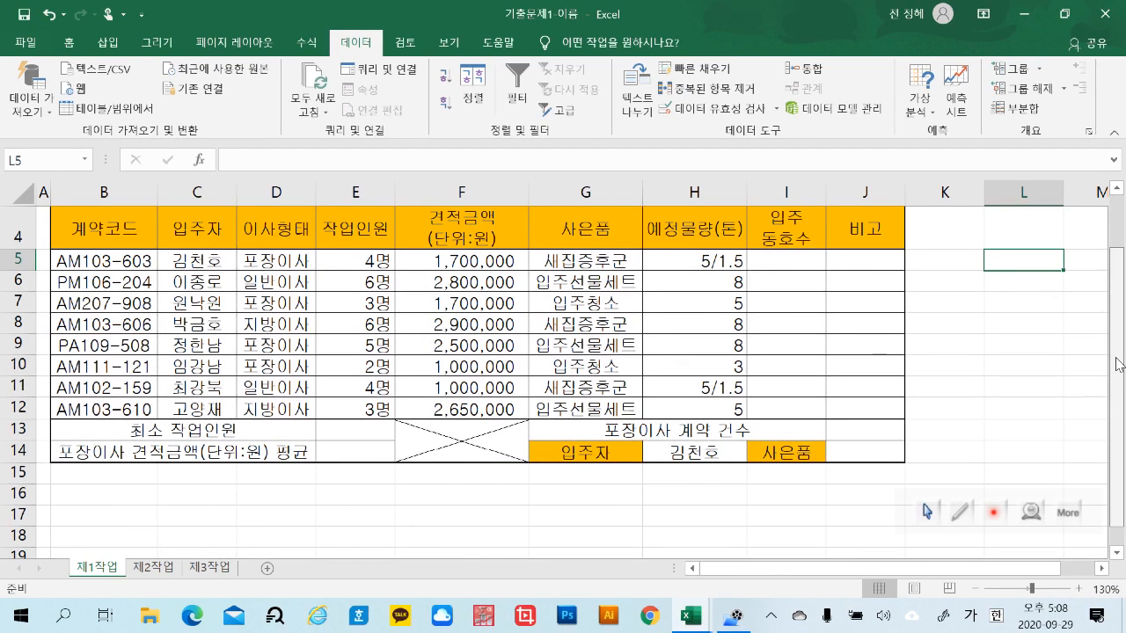
scroll(1113, 370, "up", 1)
scroll(1118, 319, "down", 1)
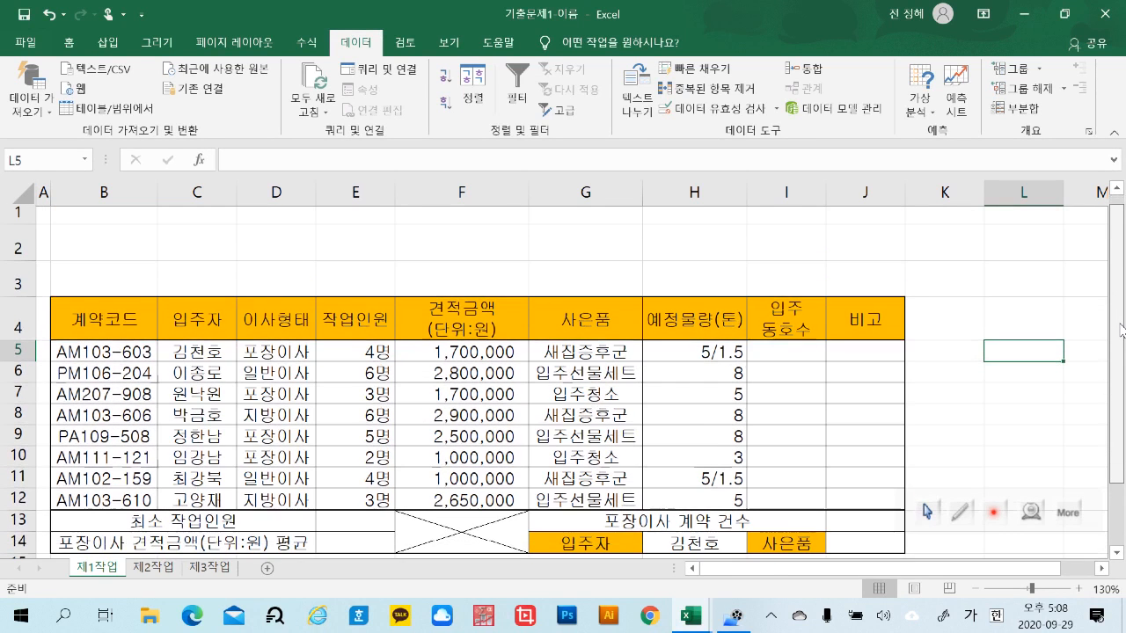
scroll(1118, 316, "up", 1)
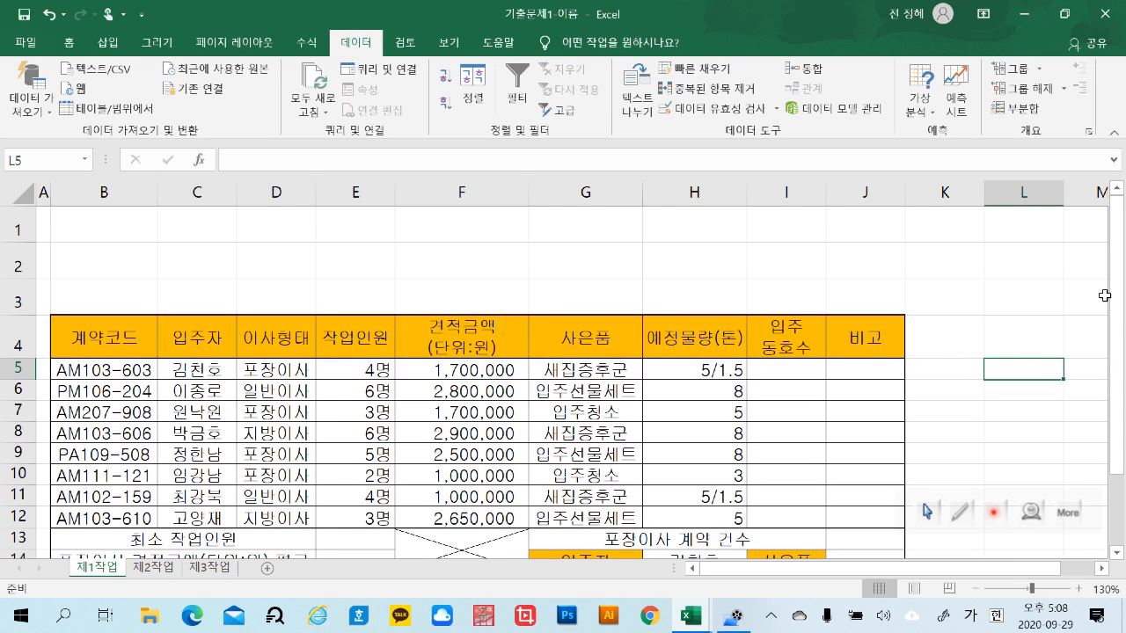
Draw a rounded rectangle about 1.93 cm high and 12.08 cm wide over B1:G3 above the table
left_click(114, 44)
left_click(182, 119)
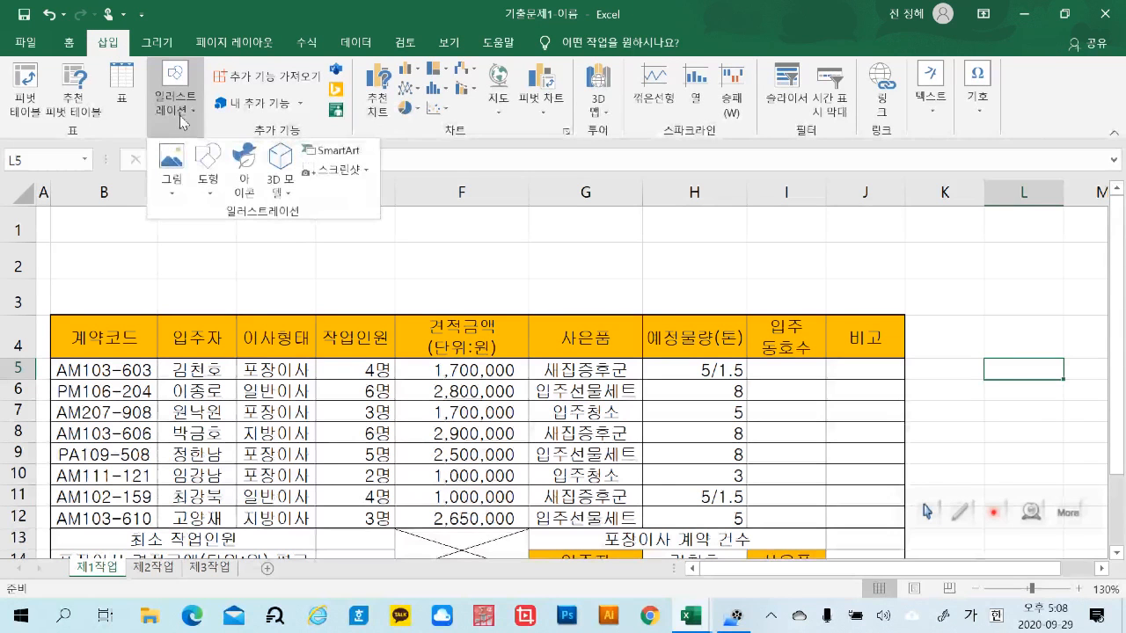
left_click(214, 197)
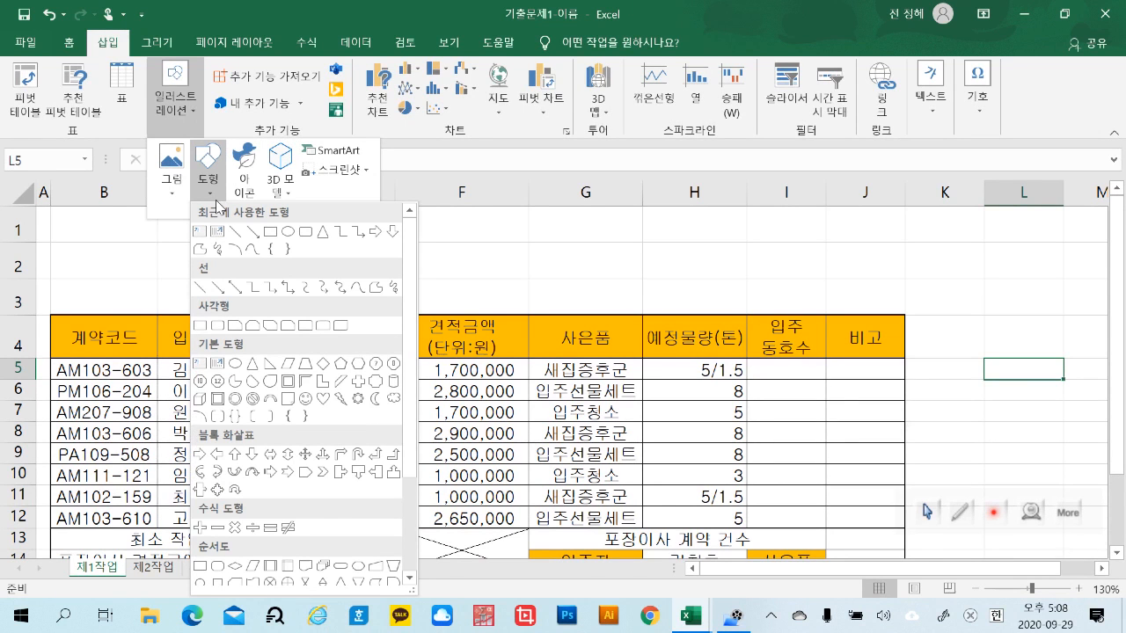
left_click(227, 327)
mouse_move(57, 217)
left_mouse_down()
mouse_move(170, 259)
mouse_move(638, 266)
mouse_move(578, 302)
left_mouse_up()
Nudge the rounded rectangle in small increments to fine-tune its position above the table header
left_click_drag(475, 281, 470, 275)
key("Left")
key("Left")
key("Right")
key("Right")
key("Down")
key("Down")
key("Down")
key("Left")
key("Up")
key("Right")
key("Left")
key("Down")
key("Right")
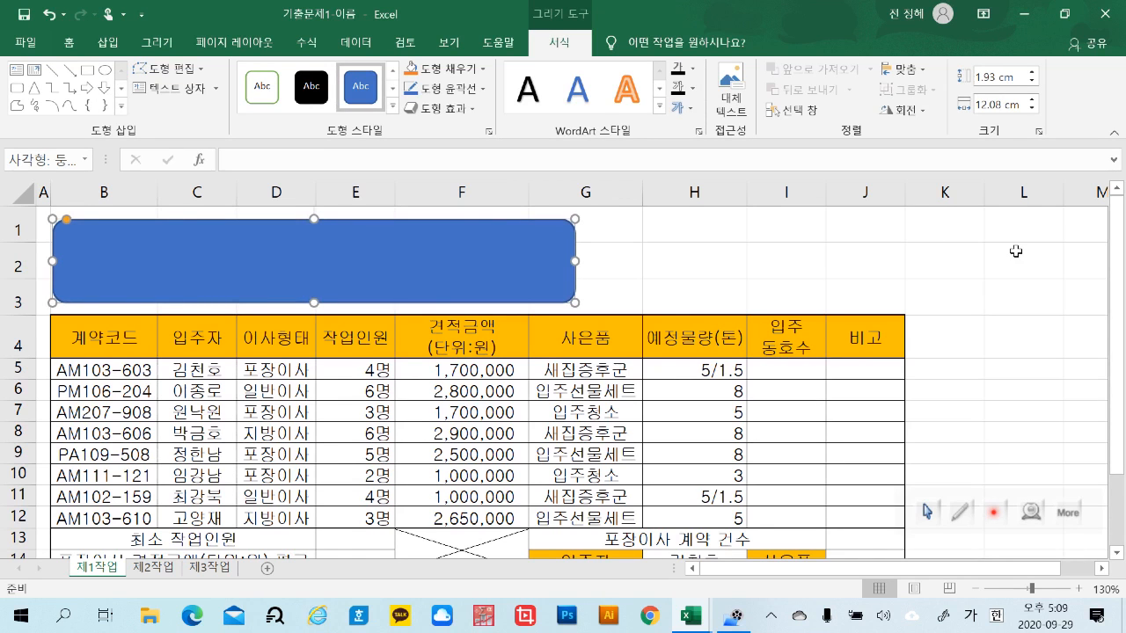
Widen columns I and J slightly and equally, and do the same for columns C to E
left_click(808, 188)
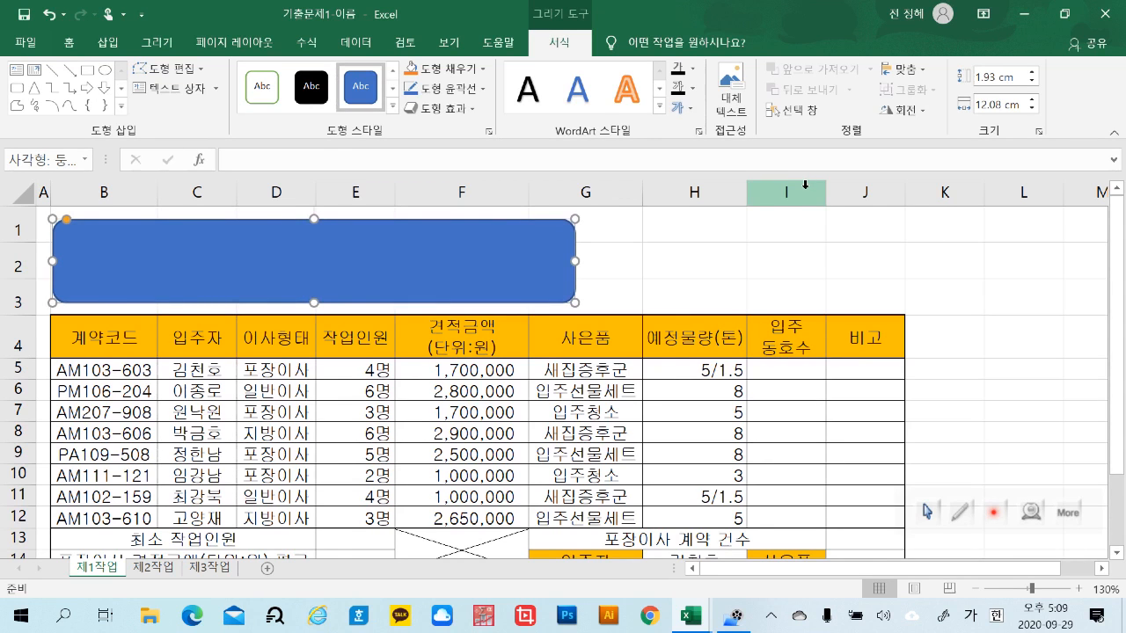
left_click_drag(834, 192, 910, 190)
left_click(723, 258)
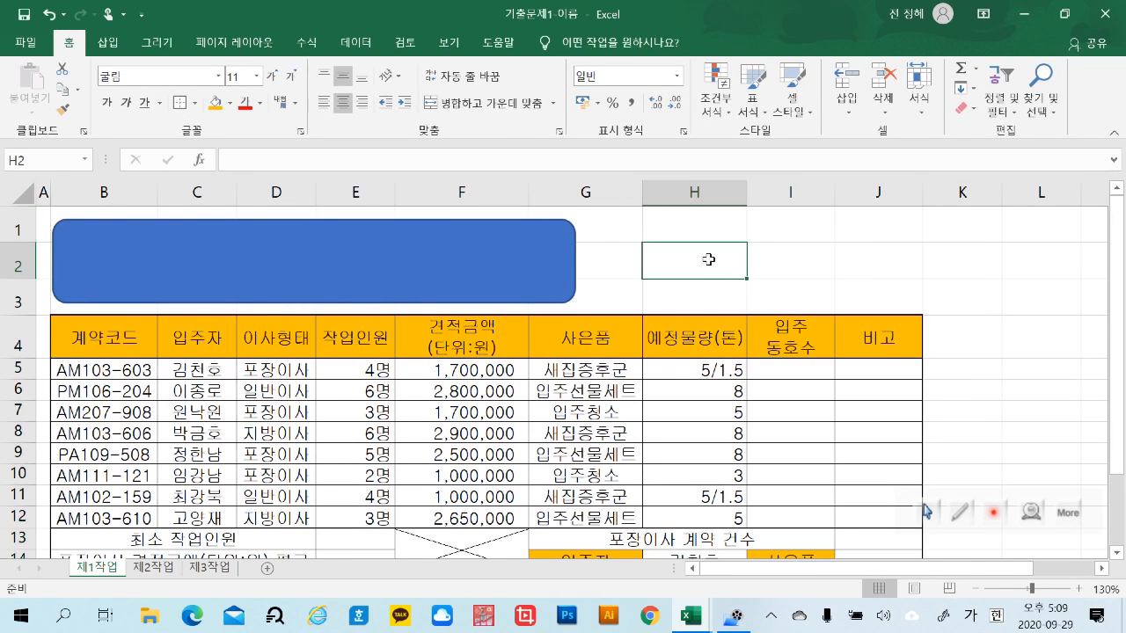
left_click_drag(209, 195, 406, 187)
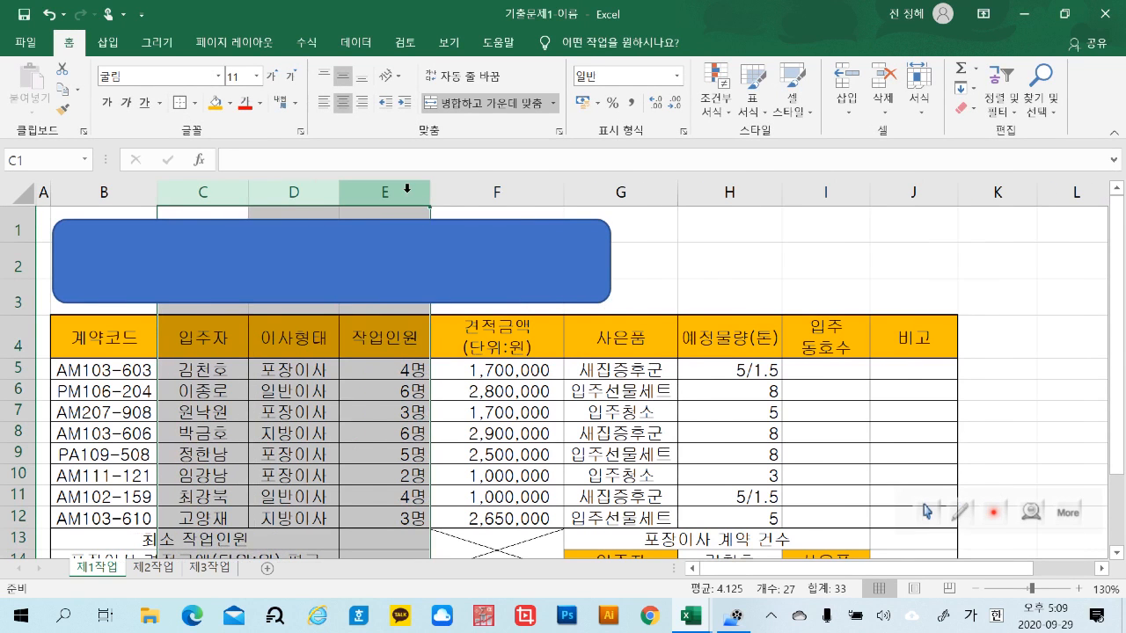
left_click(773, 266)
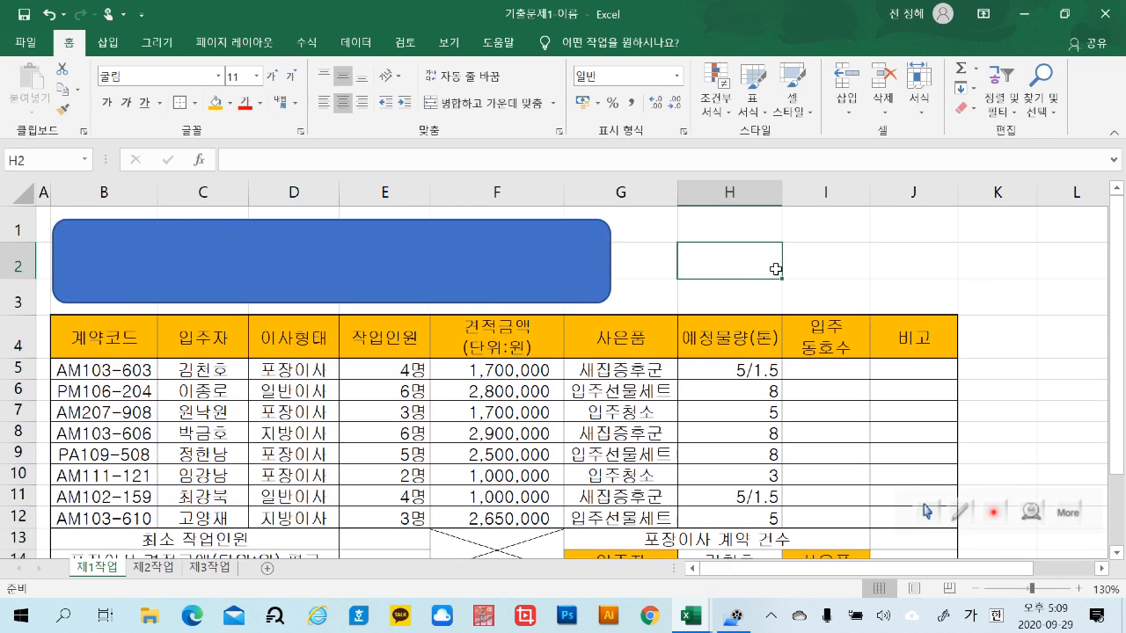
left_click(580, 299)
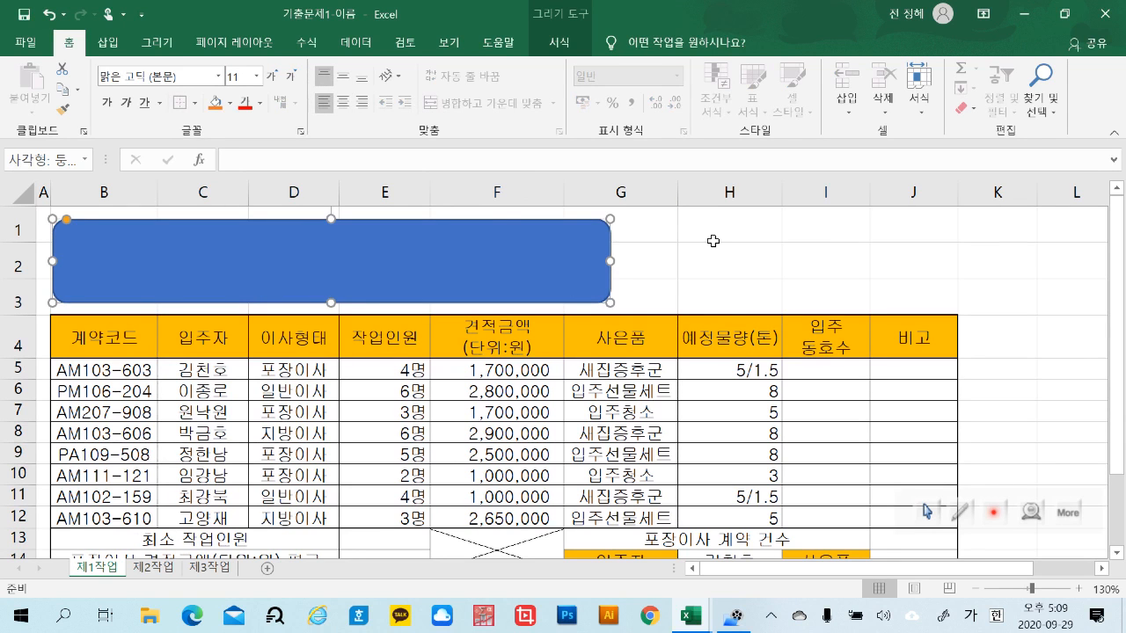
left_click(893, 276)
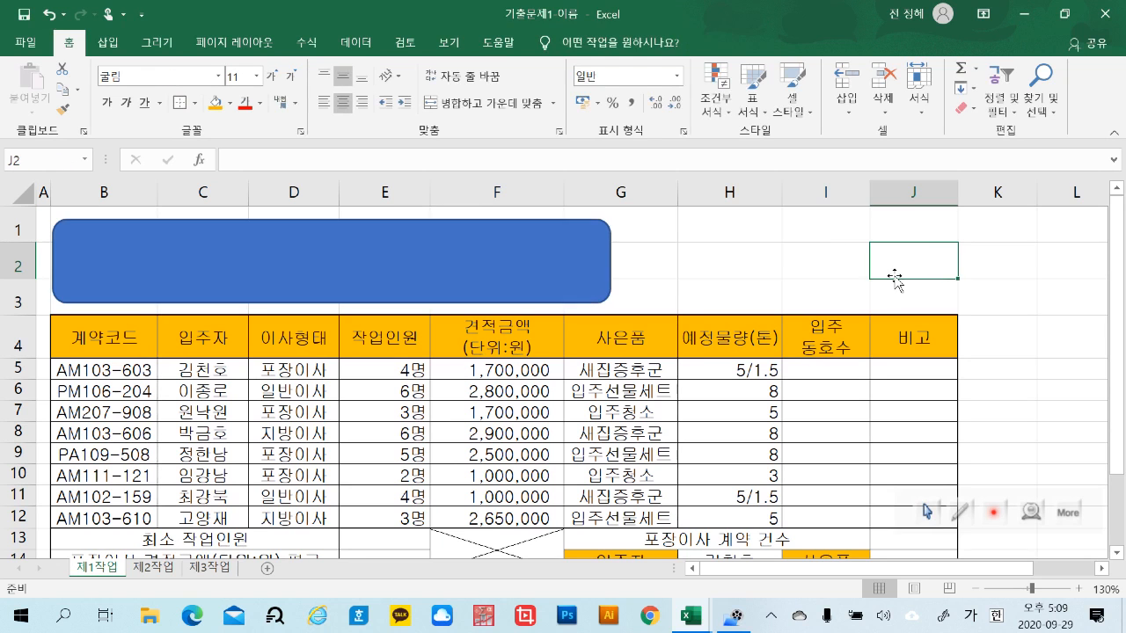
left_click(510, 267)
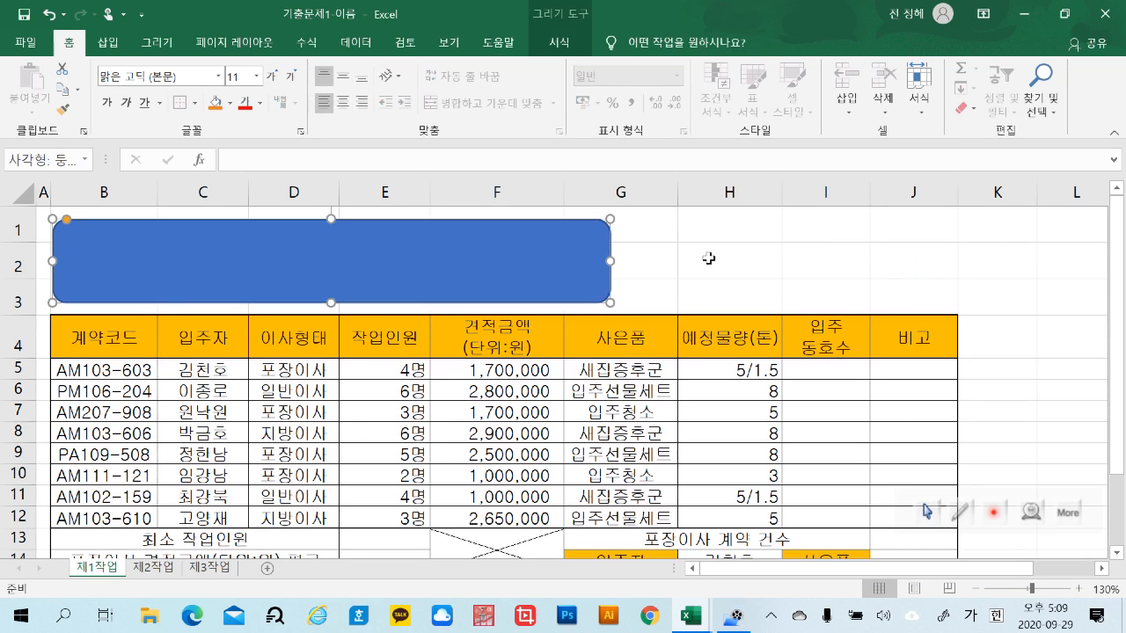
left_click(709, 259)
left_click(554, 240)
left_click(730, 261)
left_click(605, 246)
left_click(726, 296)
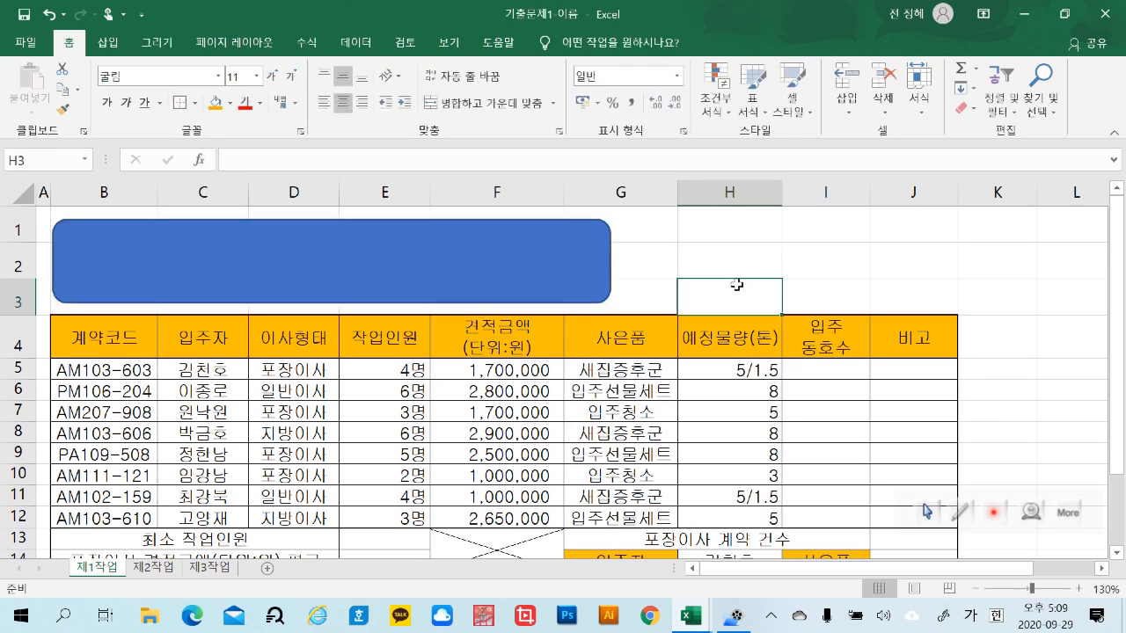
left_click(570, 237)
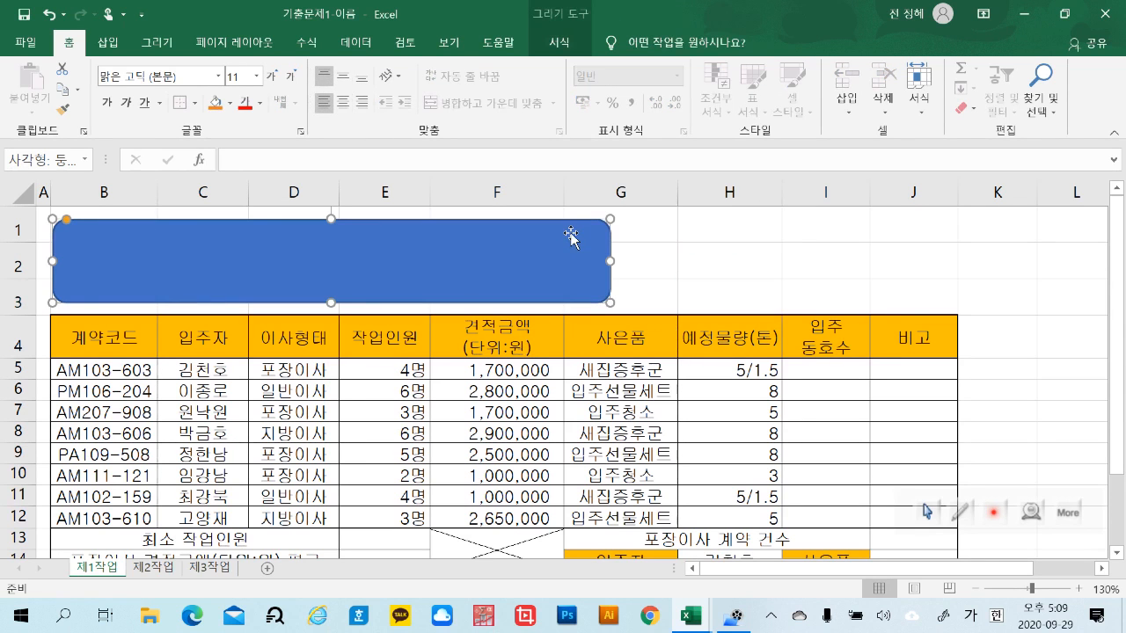
left_click(766, 262)
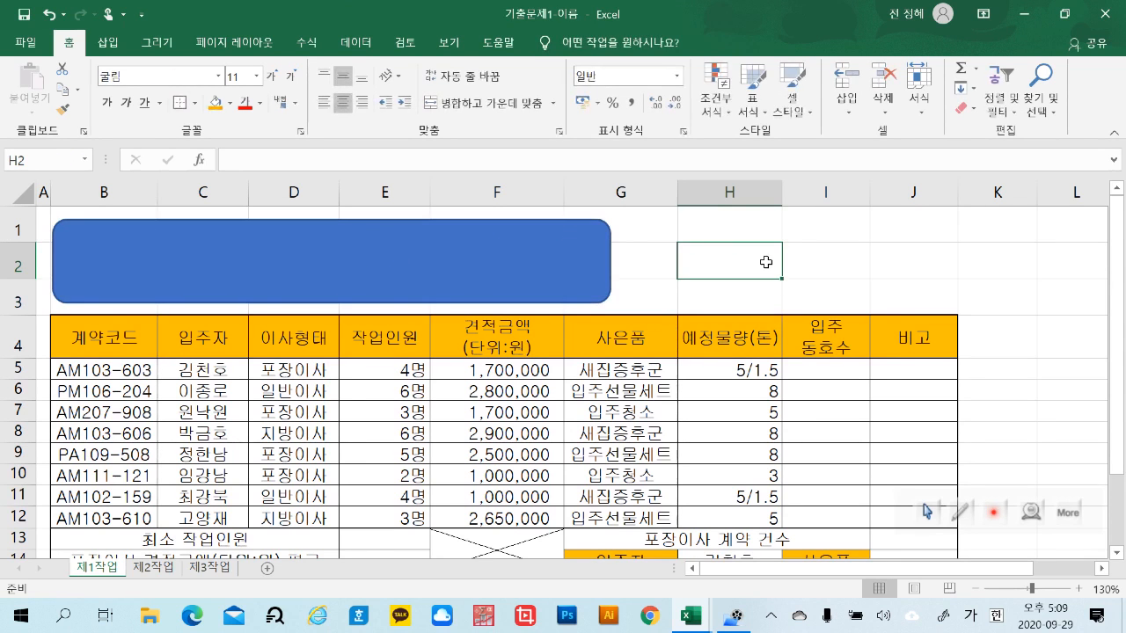
Format the rounded rectangle's text in 굴림 at size 24 with a black font colour
left_click(584, 236)
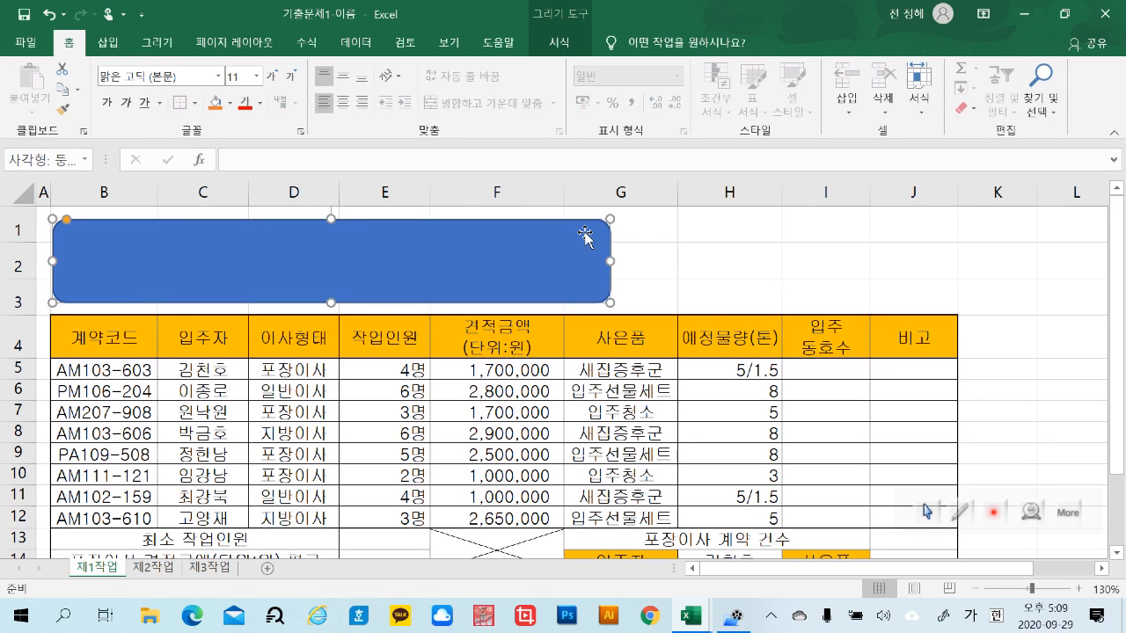
left_click(193, 76)
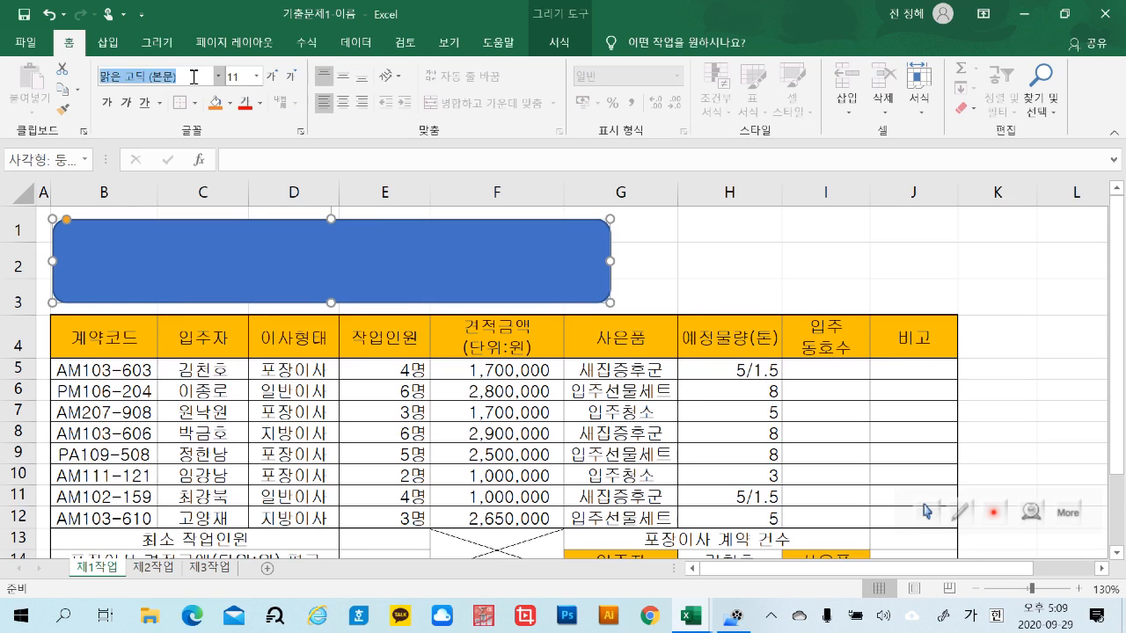
type("굴림")
key("Return")
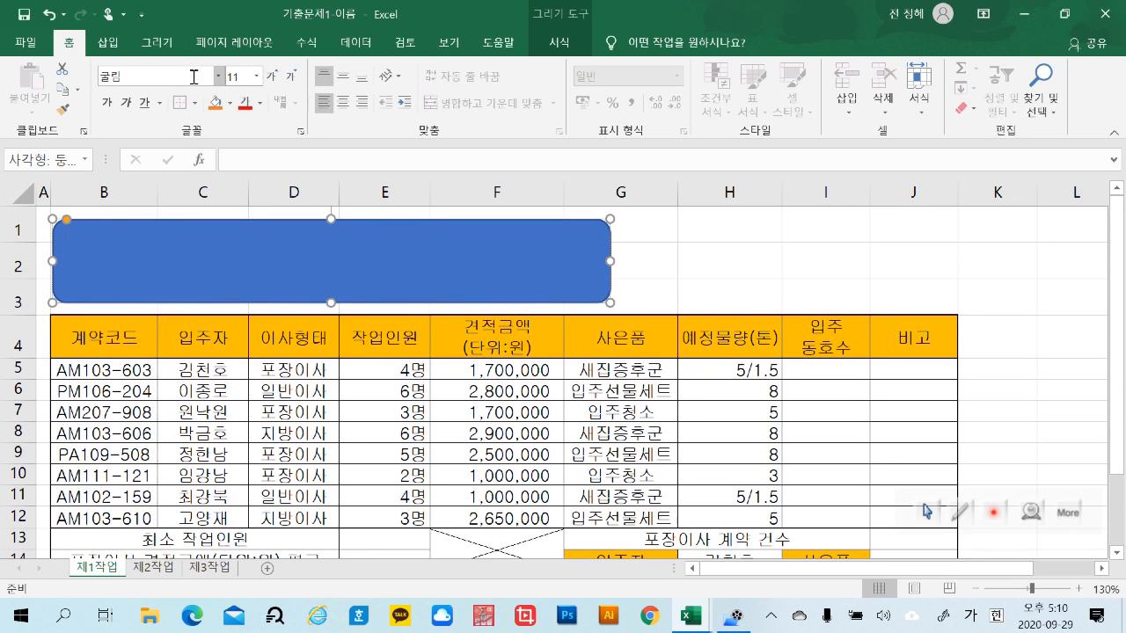
left_click(258, 76)
left_click(239, 279)
left_click(261, 106)
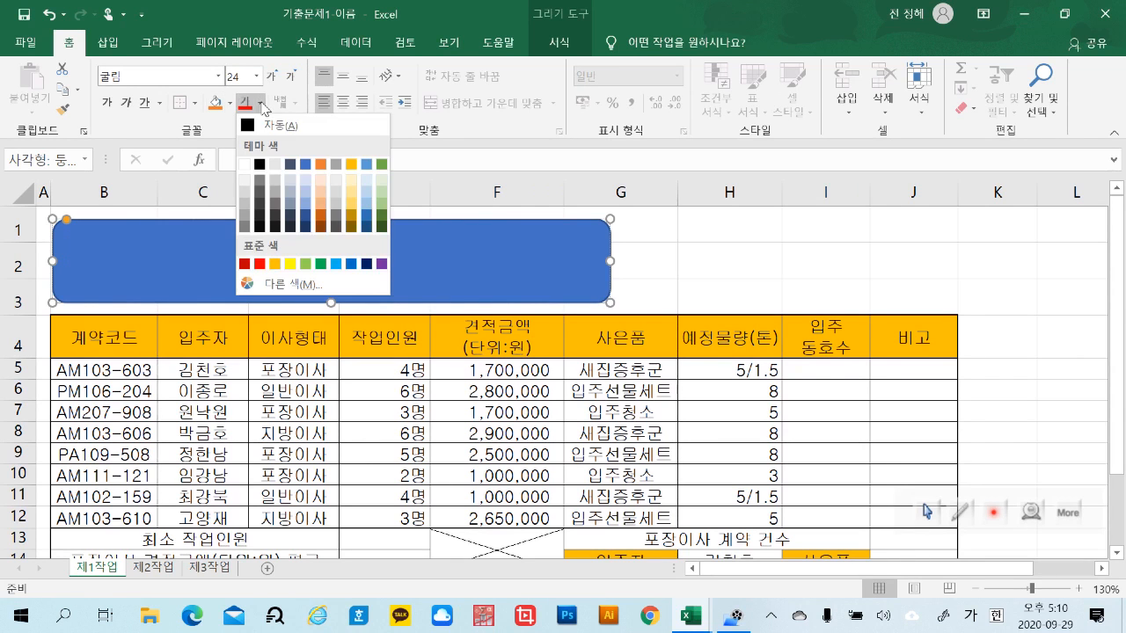
left_click(263, 165)
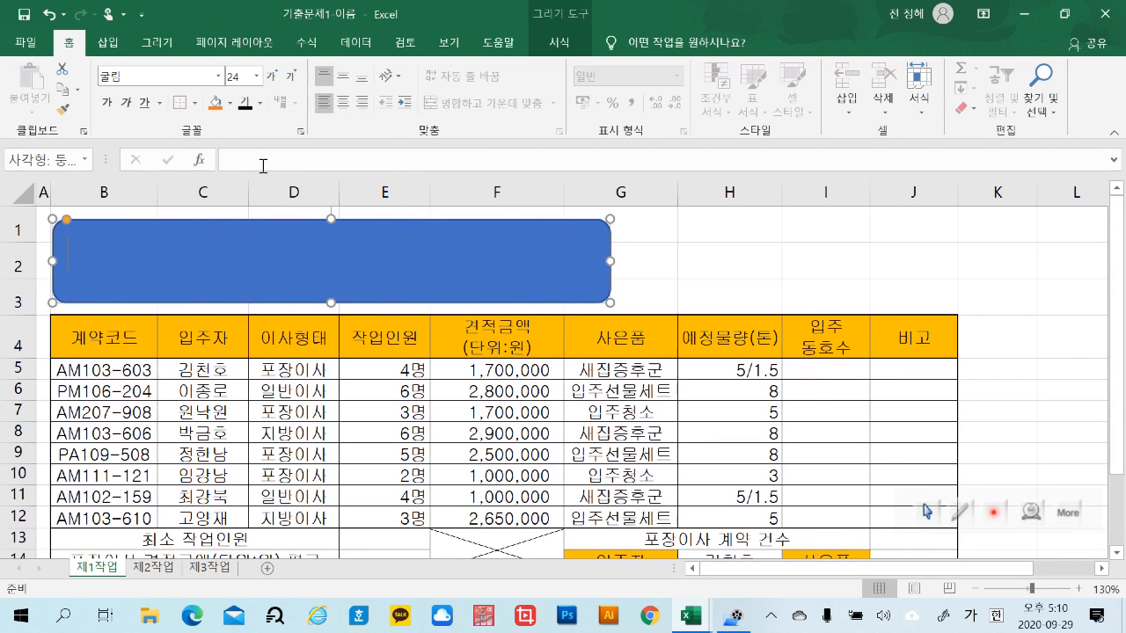
Fill the rounded rectangle with standard yellow and make its text bold
left_click(230, 103)
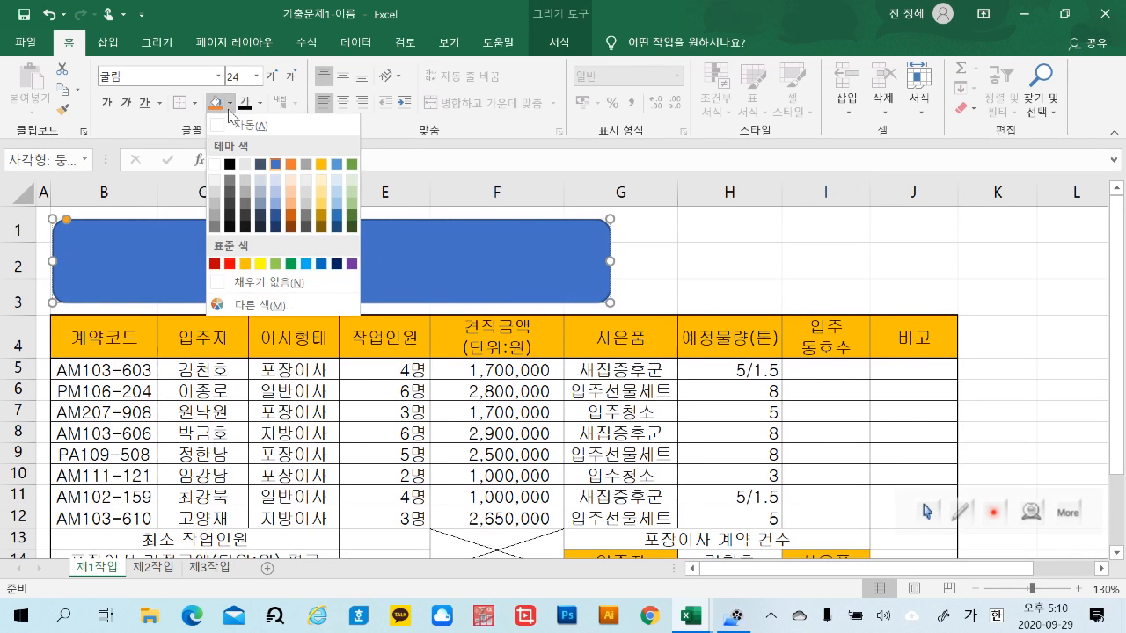
left_click(261, 264)
left_click(108, 104)
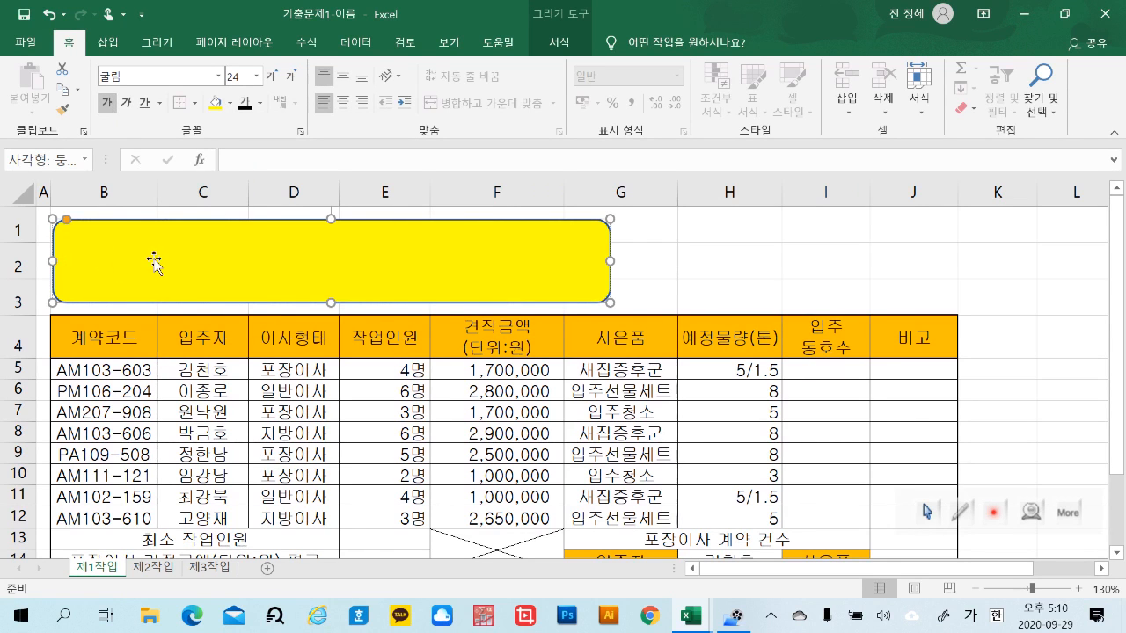
Enter the title "입주자 박람회 이사 계약 현황" in the yellow rounded rectangle
type("입주자")
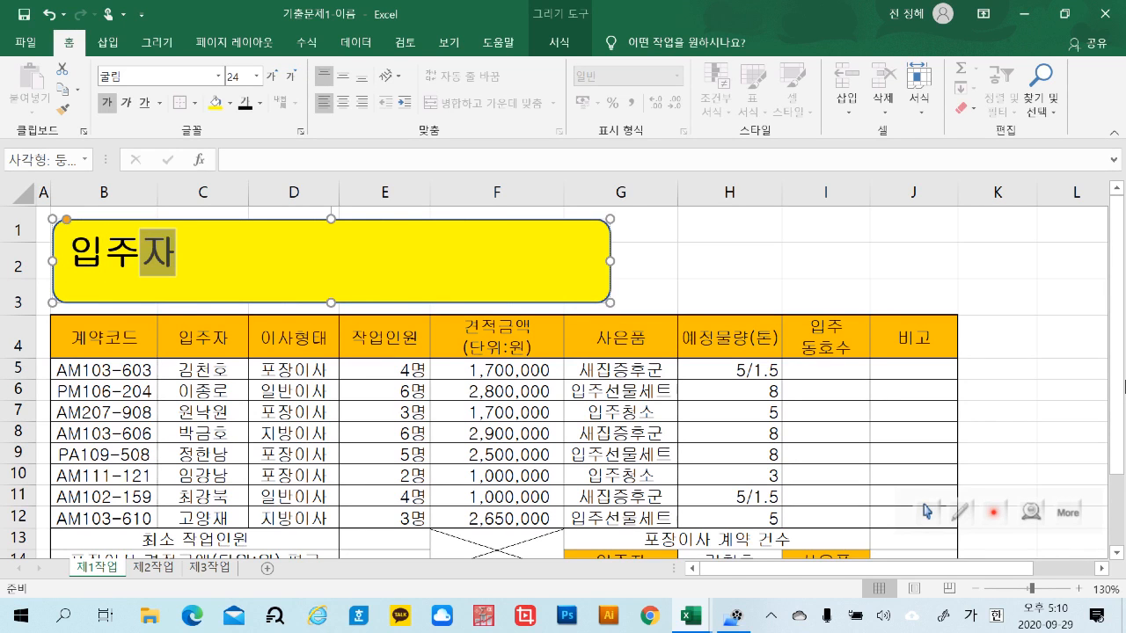
type(" 박람회")
type(" 이사")
type(" 계약 ㅎ")
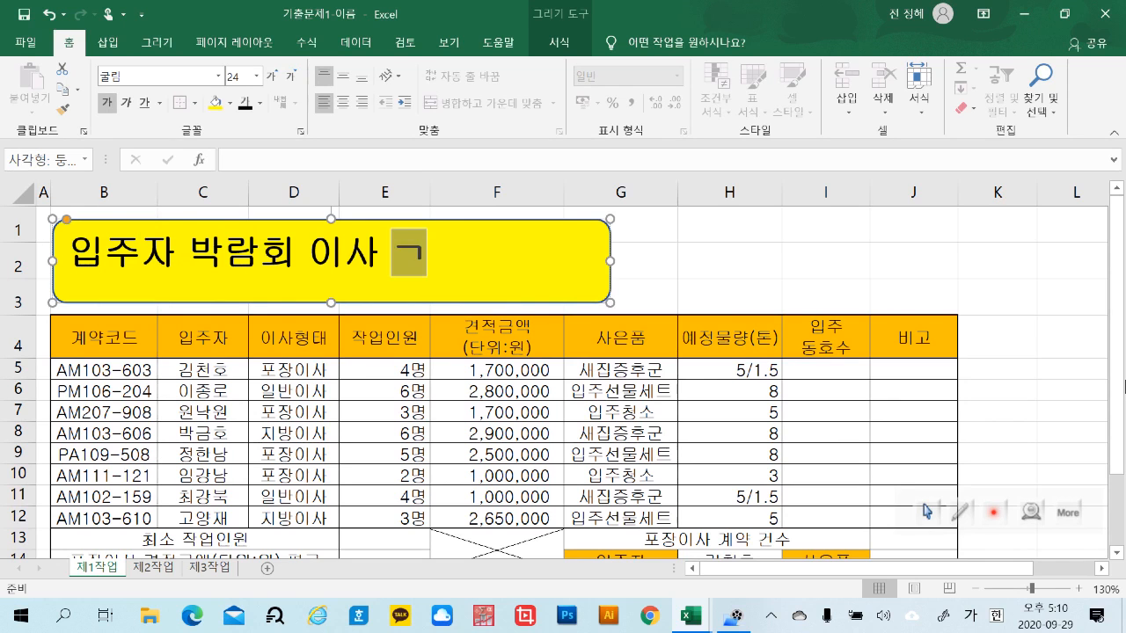
type("현황")
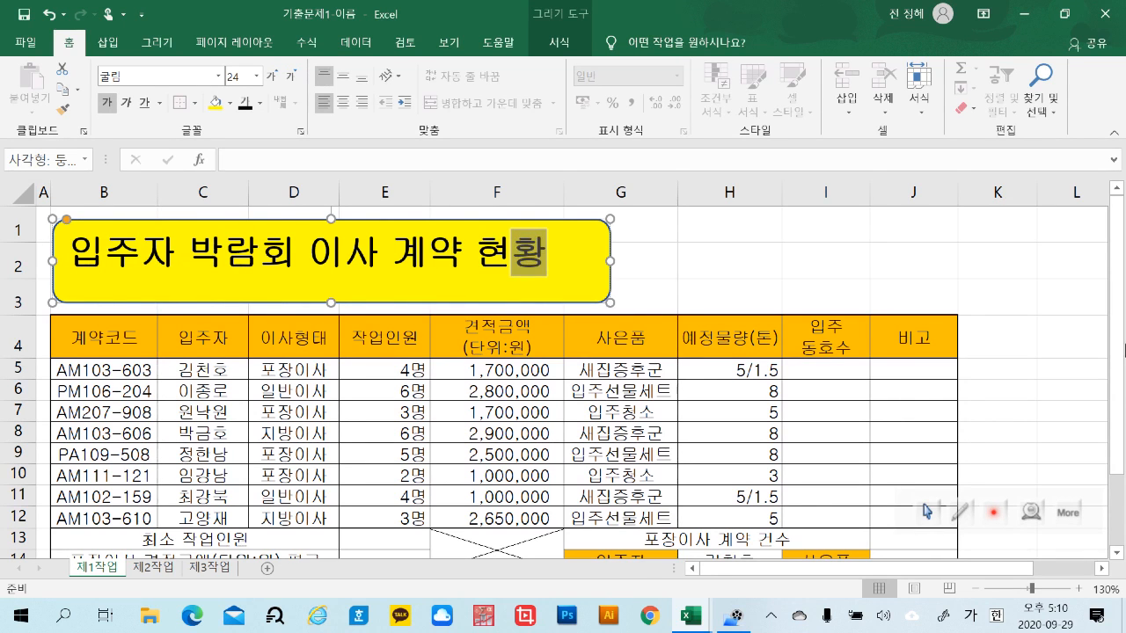
left_click(770, 267)
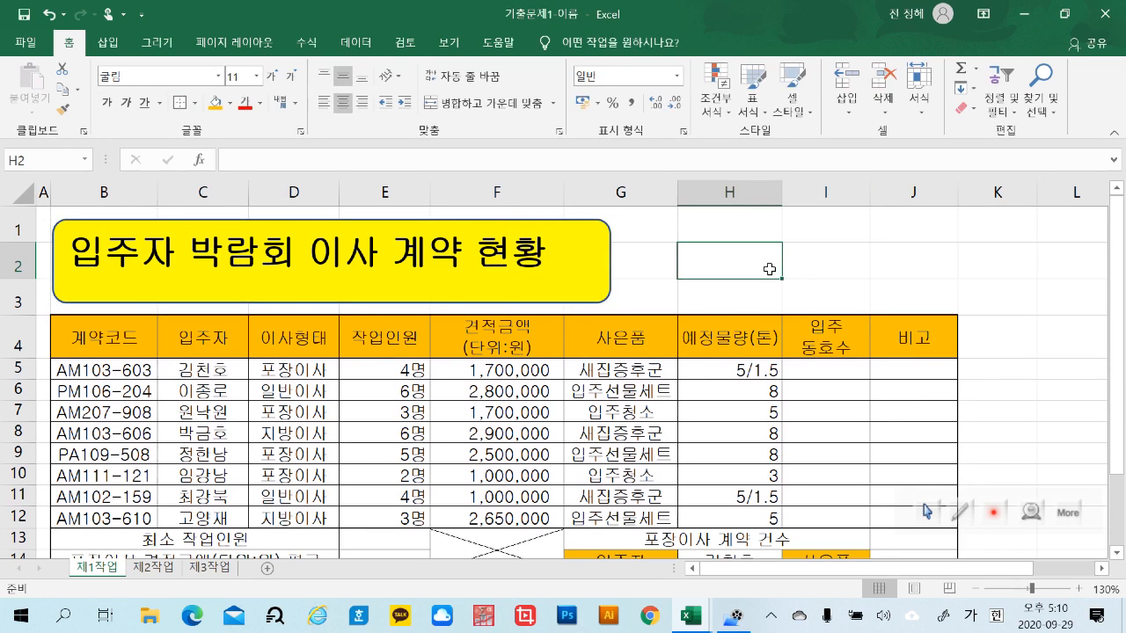
Centre the title text both vertically and horizontally inside the rounded rectangle
left_click(507, 221)
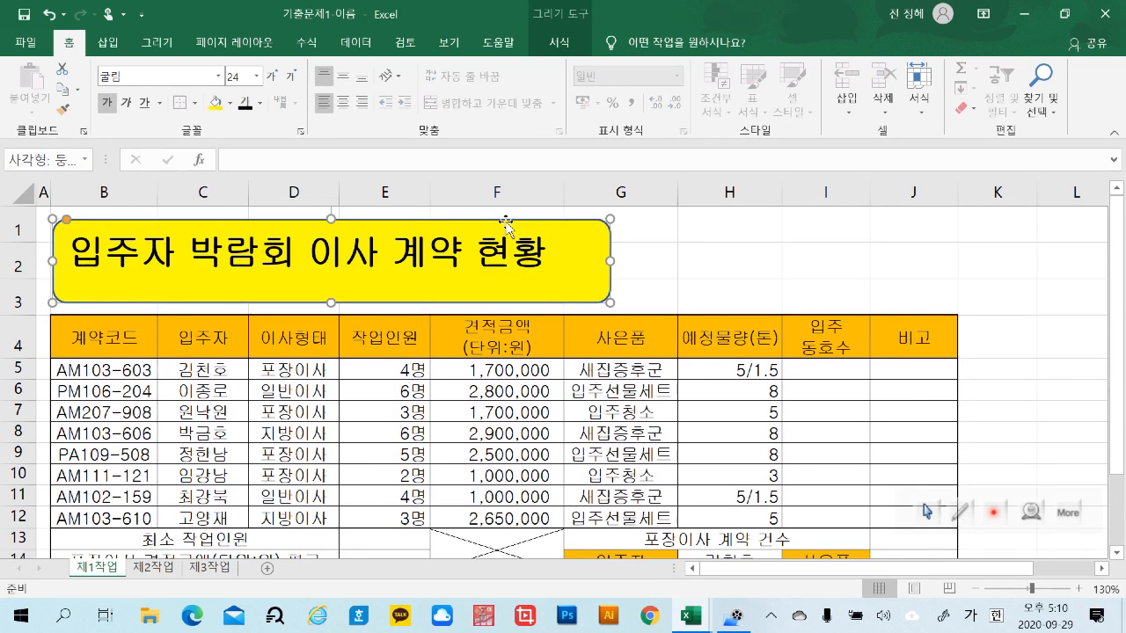
left_click(344, 79)
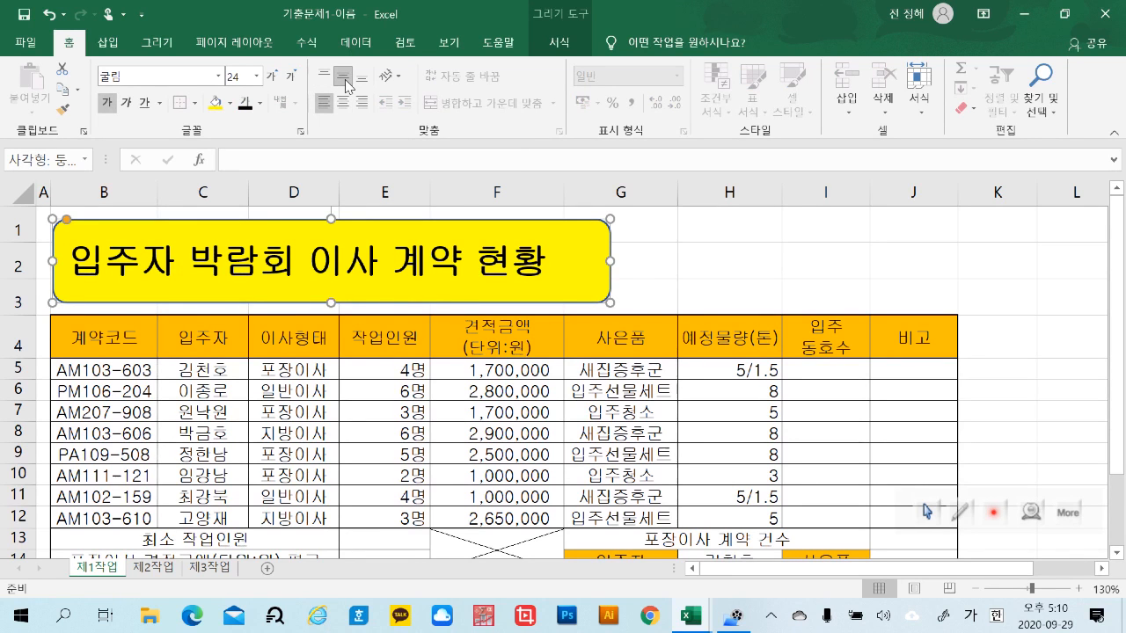
left_click(325, 76)
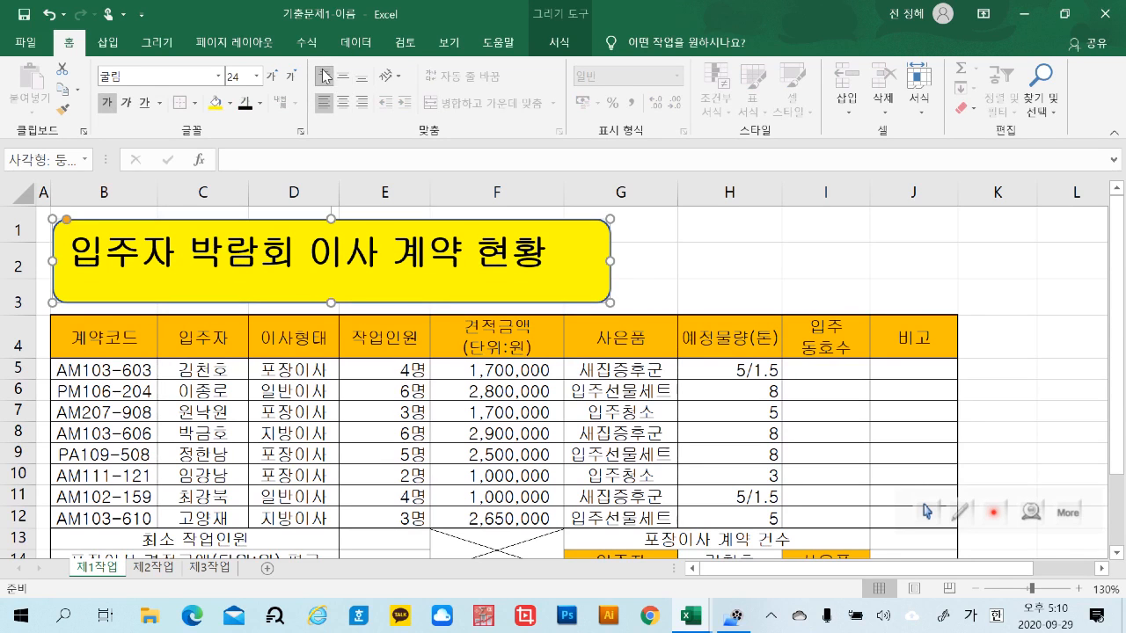
left_click(344, 79)
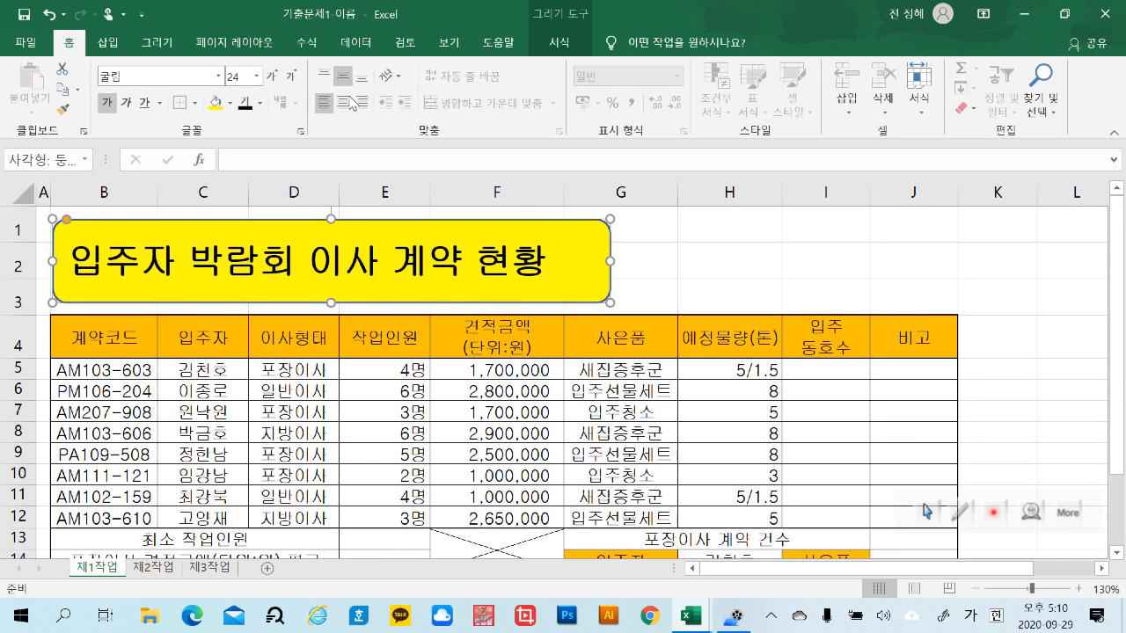
left_click(344, 103)
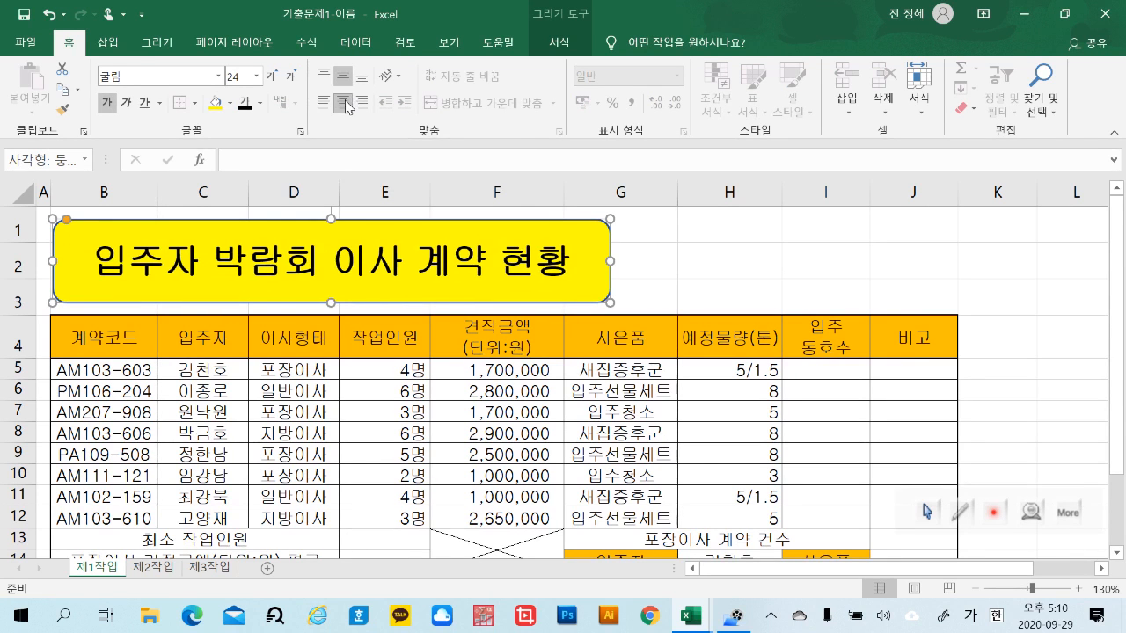
left_click(765, 271)
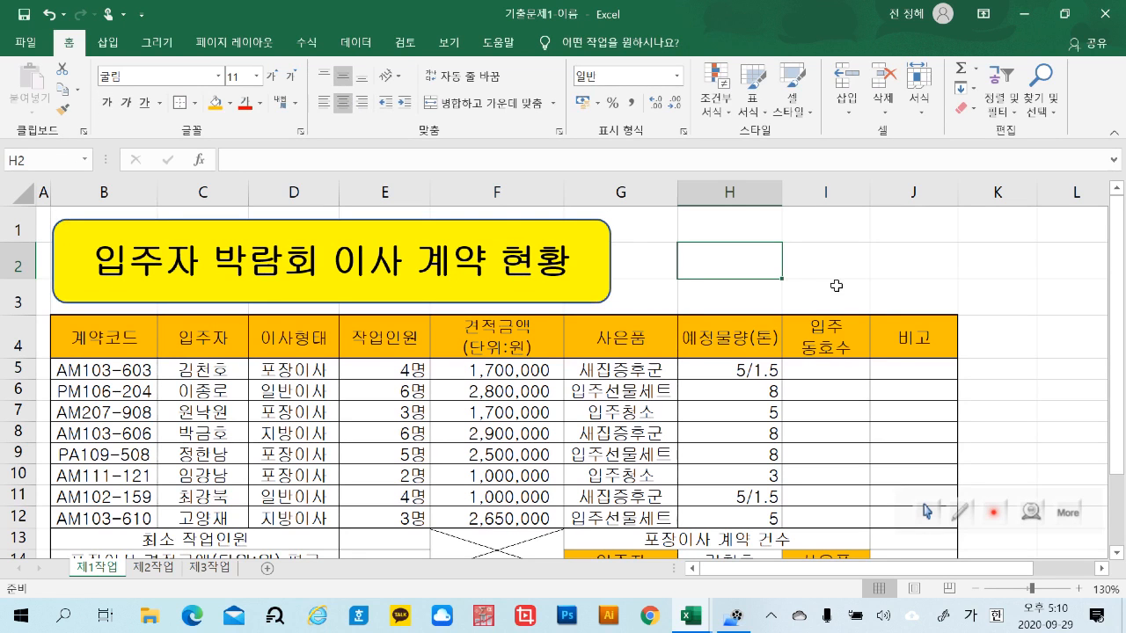
Select the yellow title shape above the table
left_click(484, 225)
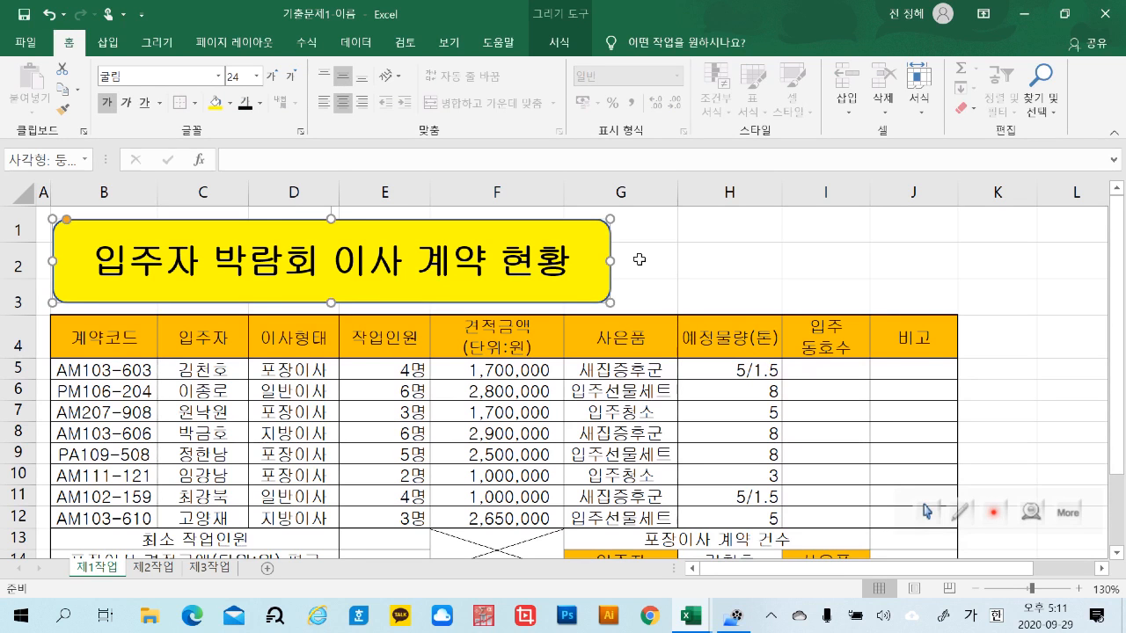
left_click(663, 269)
left_click(573, 232)
left_click(701, 264)
left_click(527, 276)
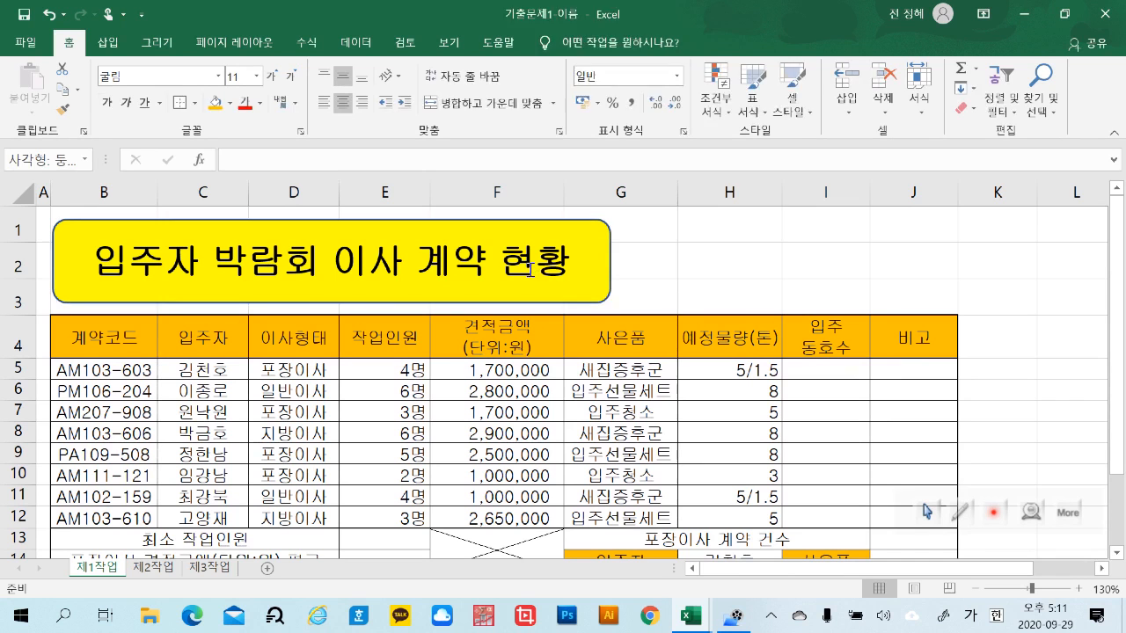
left_click(716, 266)
Give the yellow title shape an outer drop shadow offset to the bottom right
left_click(539, 225)
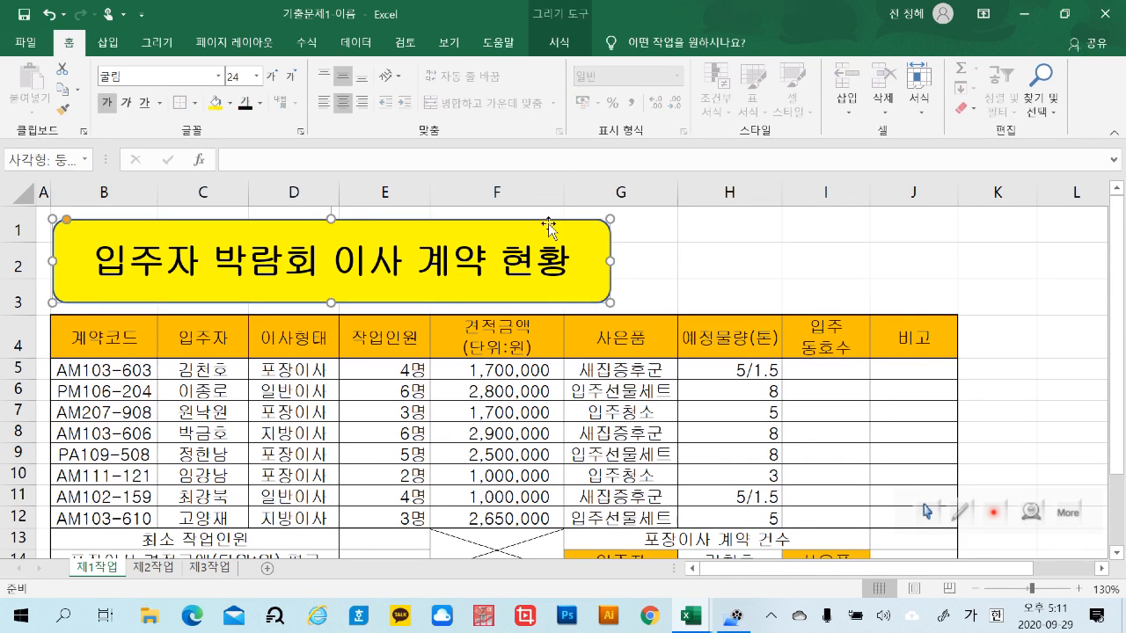
left_click(563, 44)
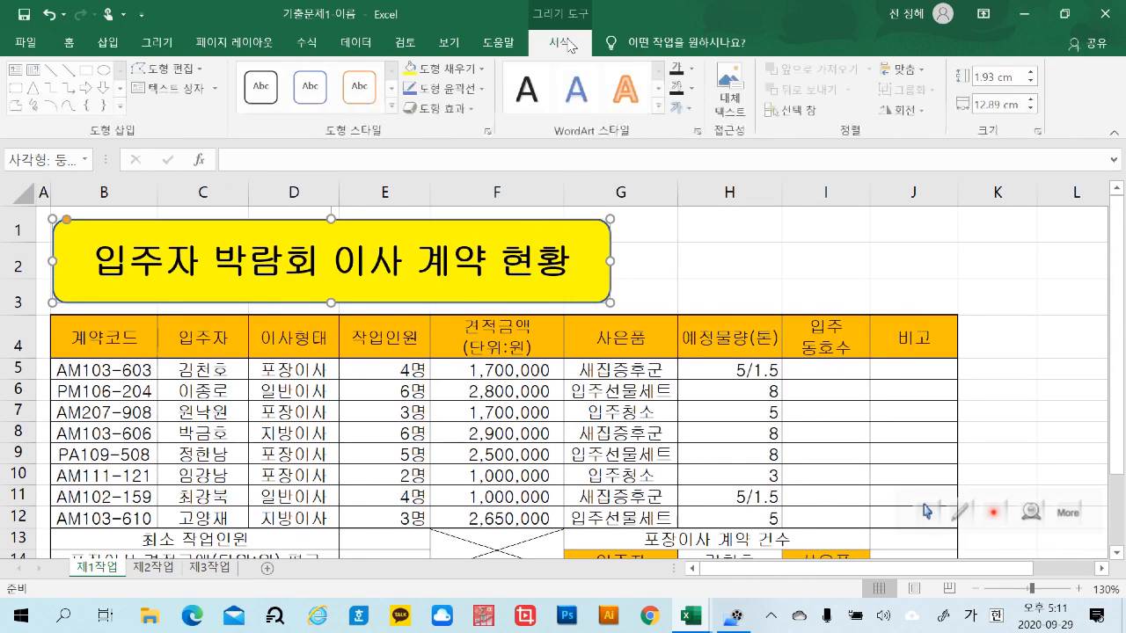
left_click(474, 112)
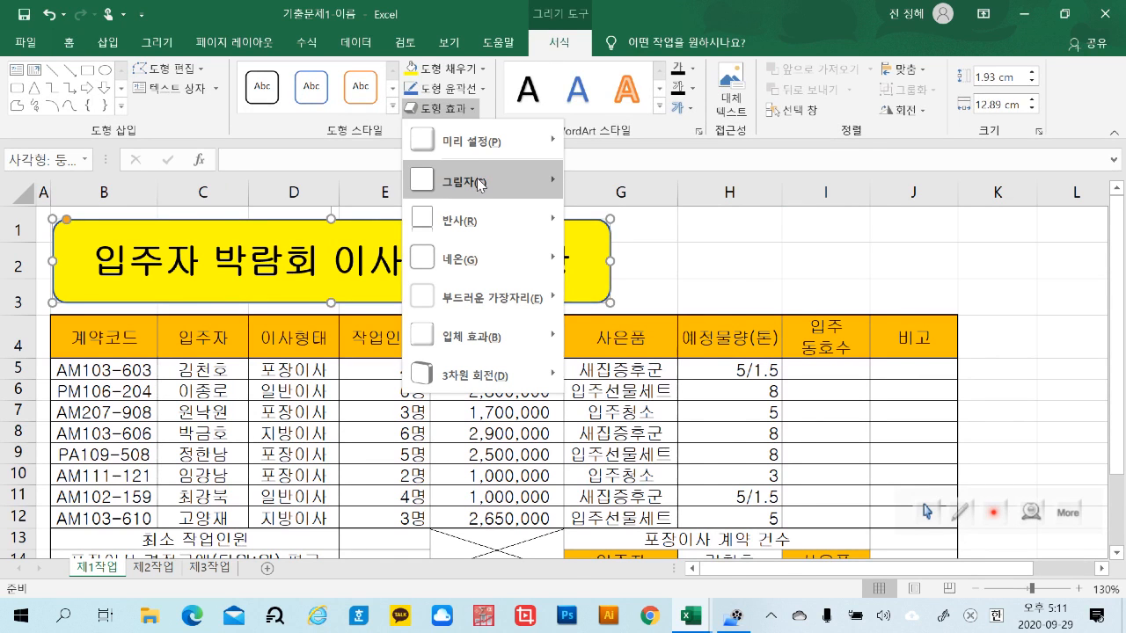
mouse_move(480, 184)
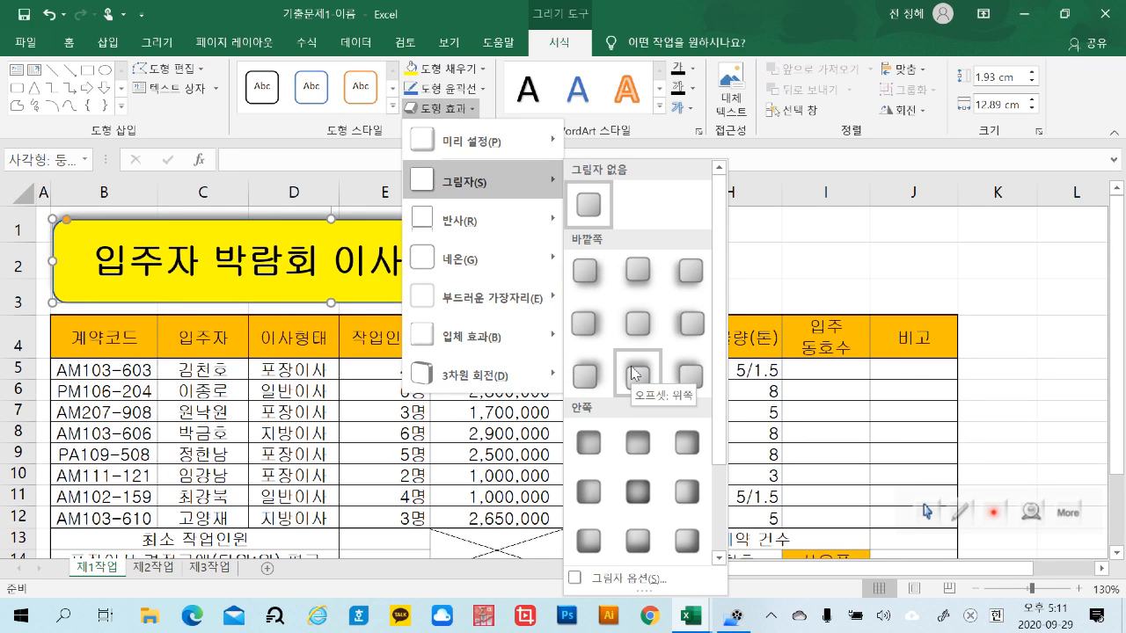
left_click(582, 285)
left_click(750, 276)
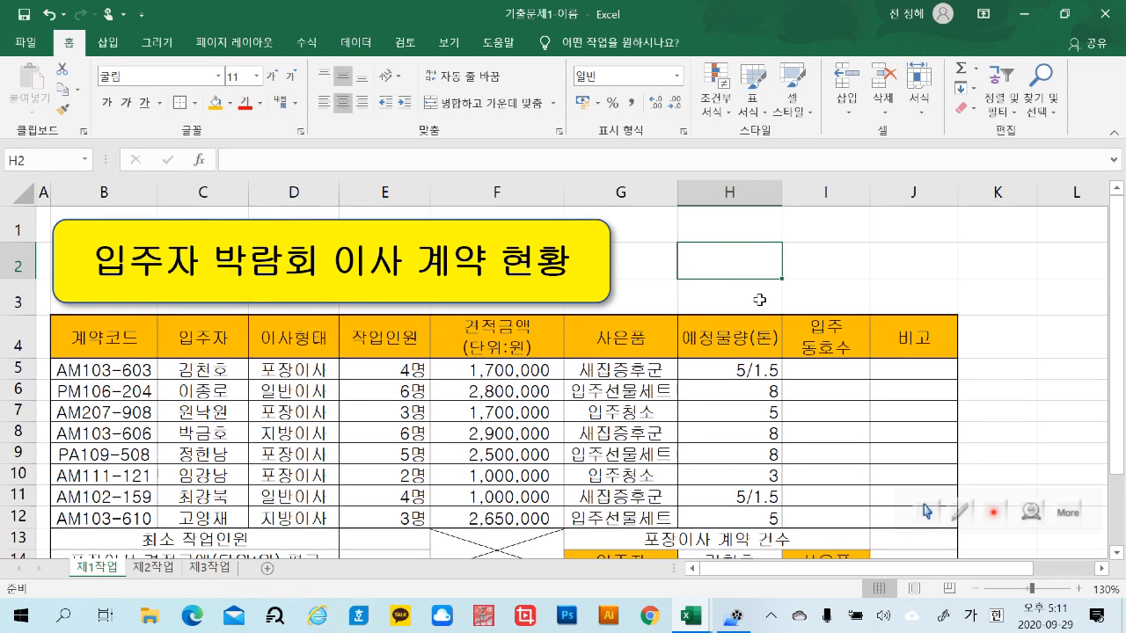
Enter "확인" in cell L18, away from the table, with a line break between its two syllables
left_click(1044, 431)
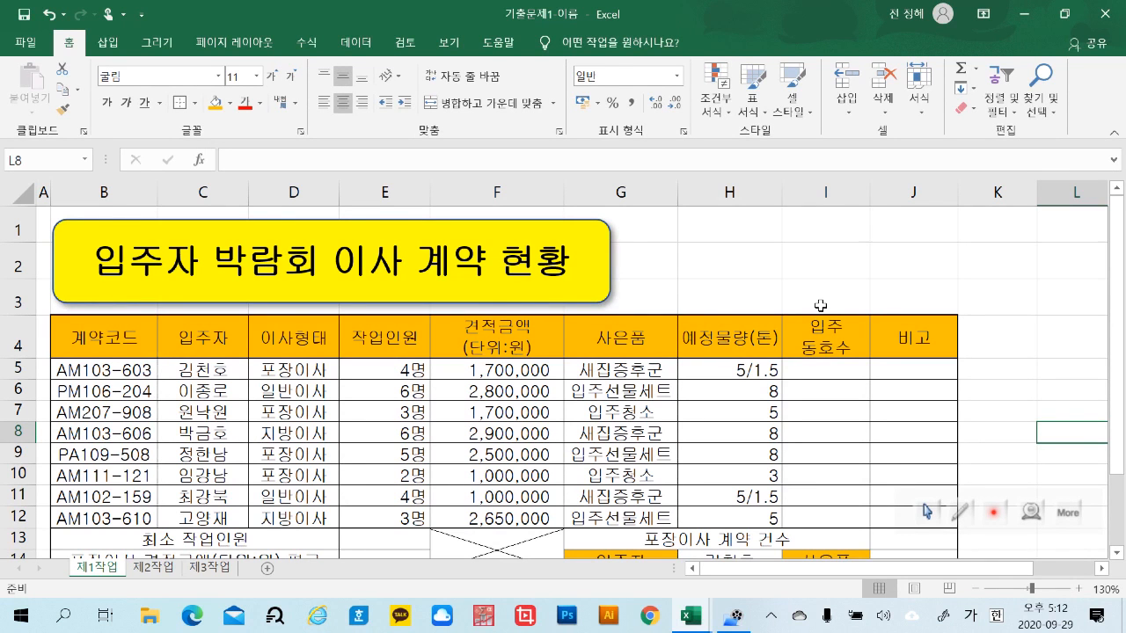
scroll(749, 354, "down", 1)
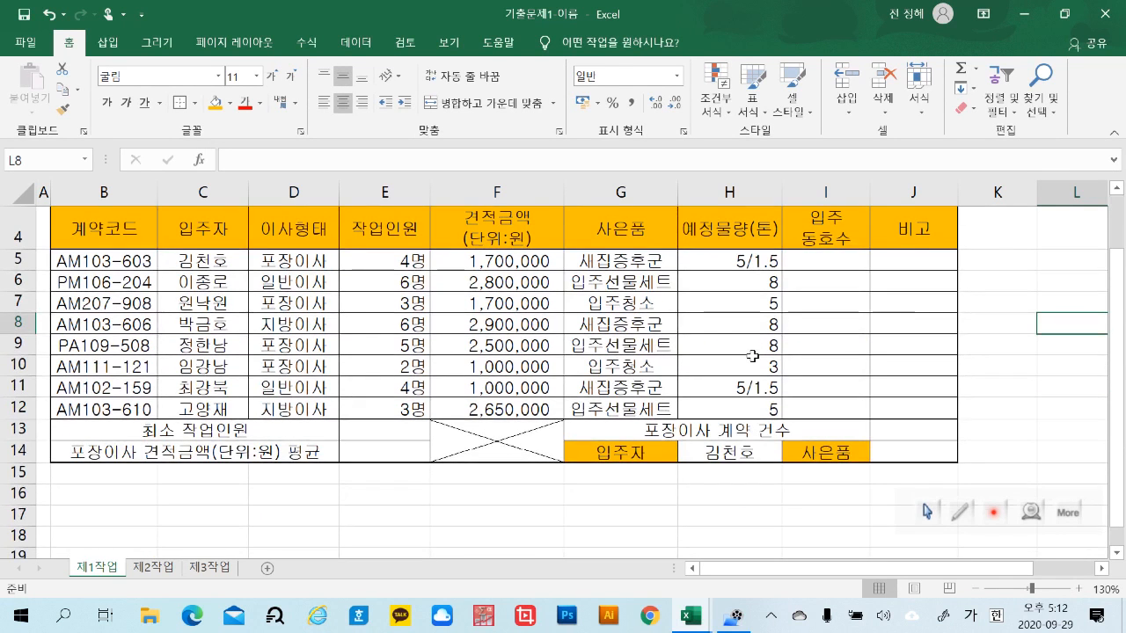
left_click_drag(805, 568, 956, 570)
left_click(978, 475)
scroll(976, 475, "down", 2)
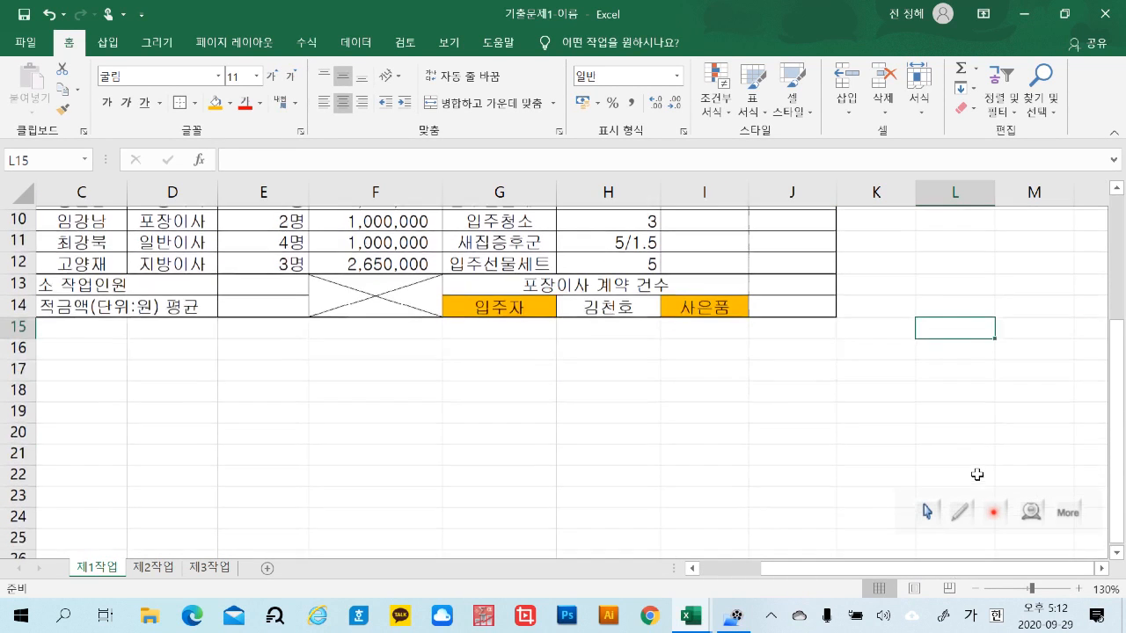
left_click(956, 387)
key("Right")
key("Right")
key("Right")
key("Right")
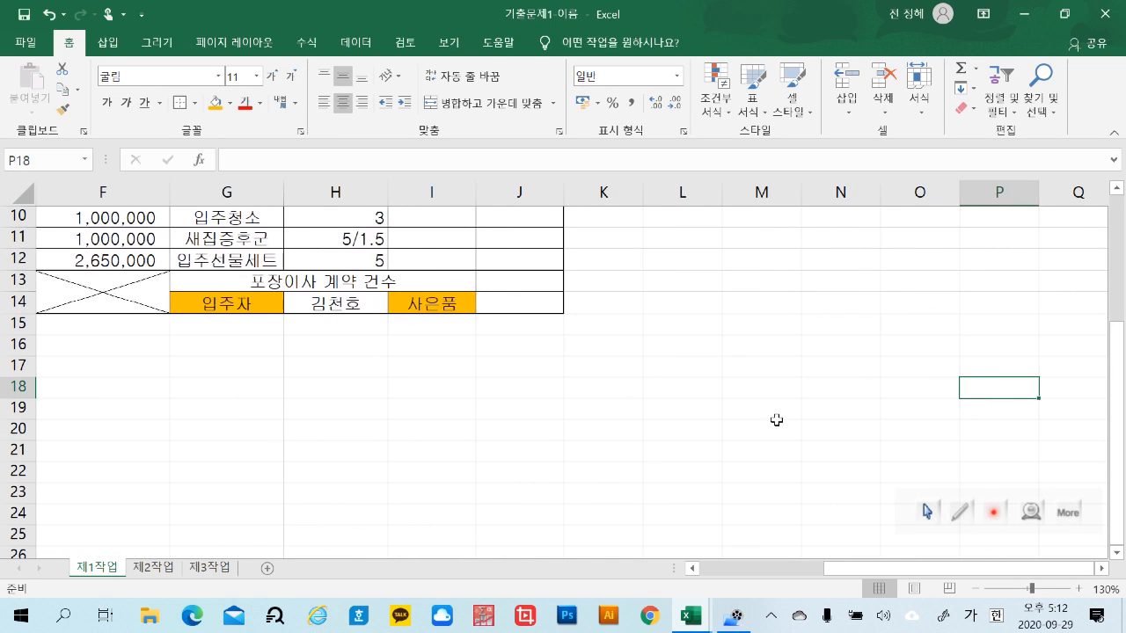
left_click(702, 392)
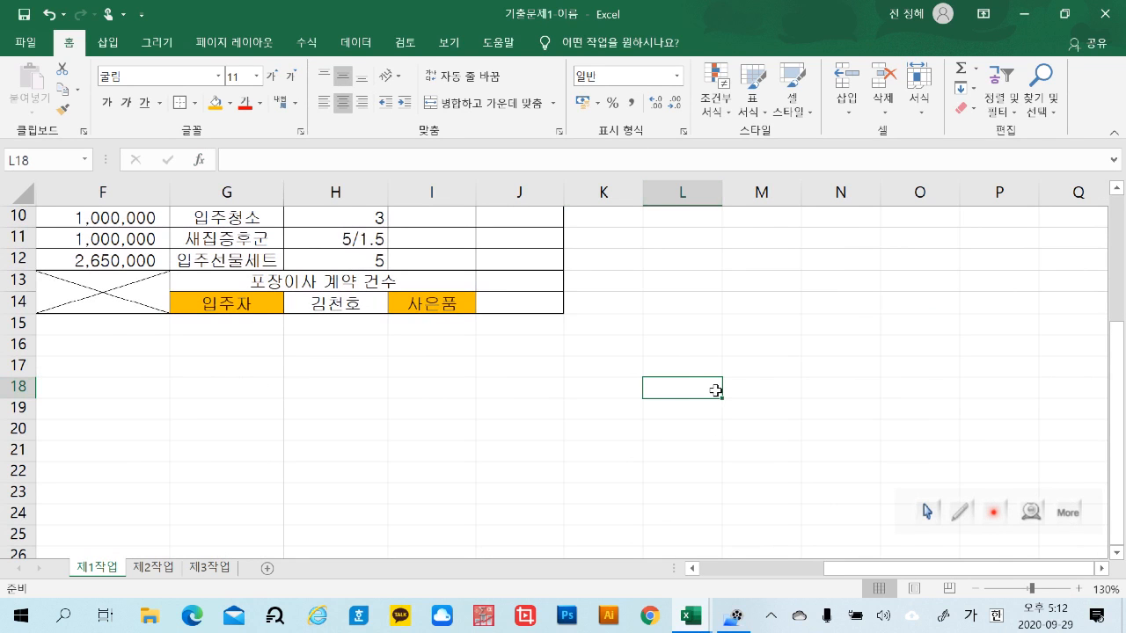
type("확")
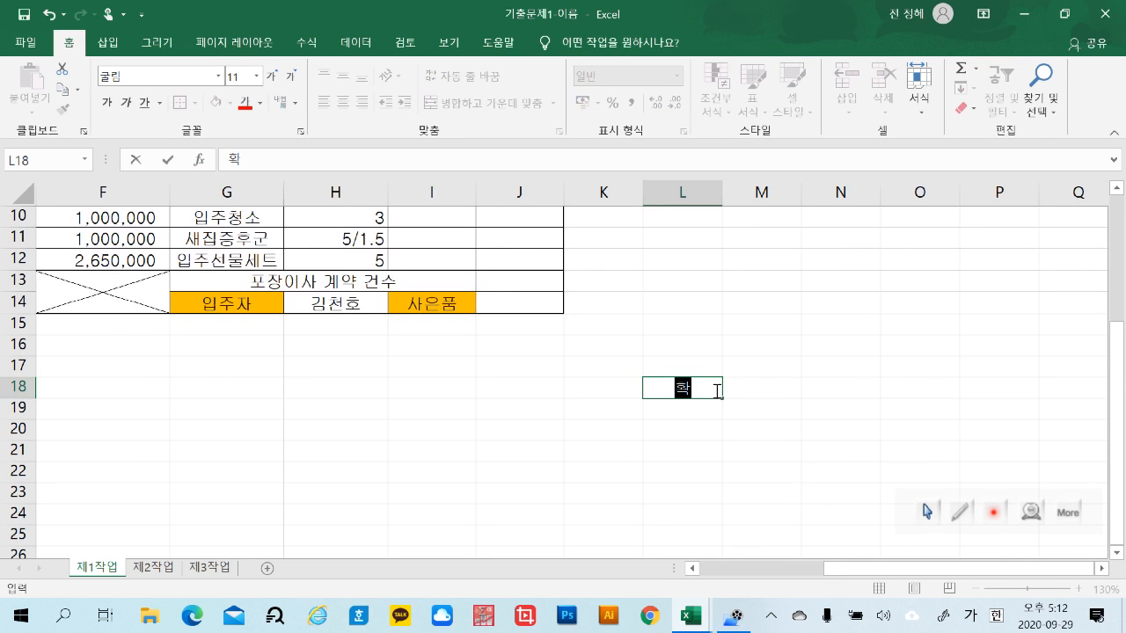
key("alt+Return")
type("인")
left_click(746, 495)
Enter the approval-box headings "담당", "대리" and "과장" in cells M18, N18 and O18
double_click(767, 412)
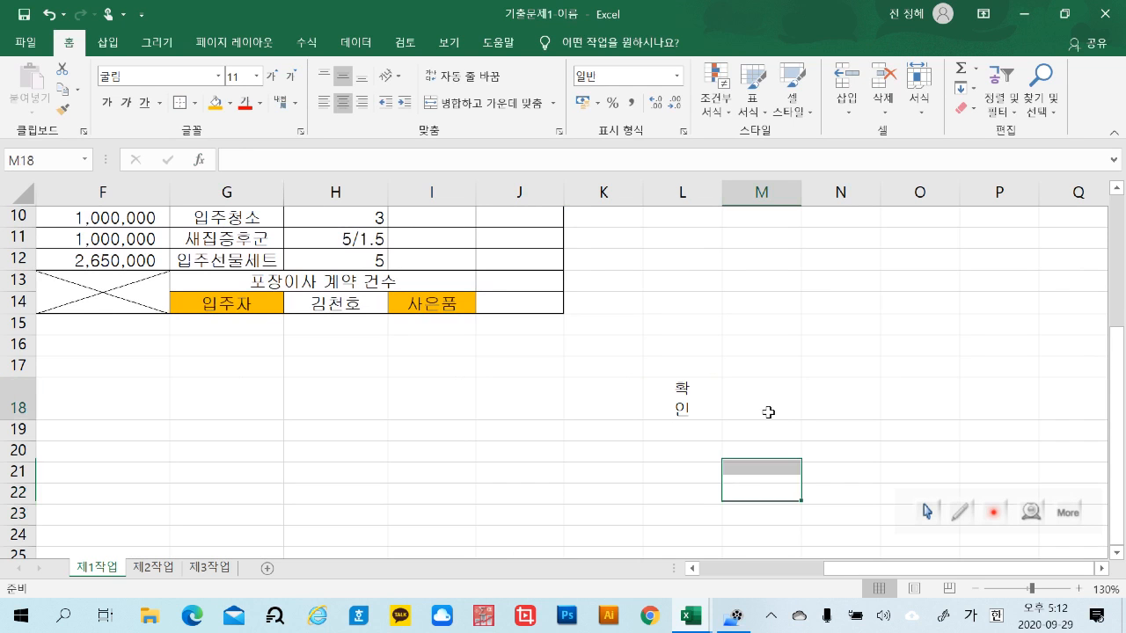
type("담당")
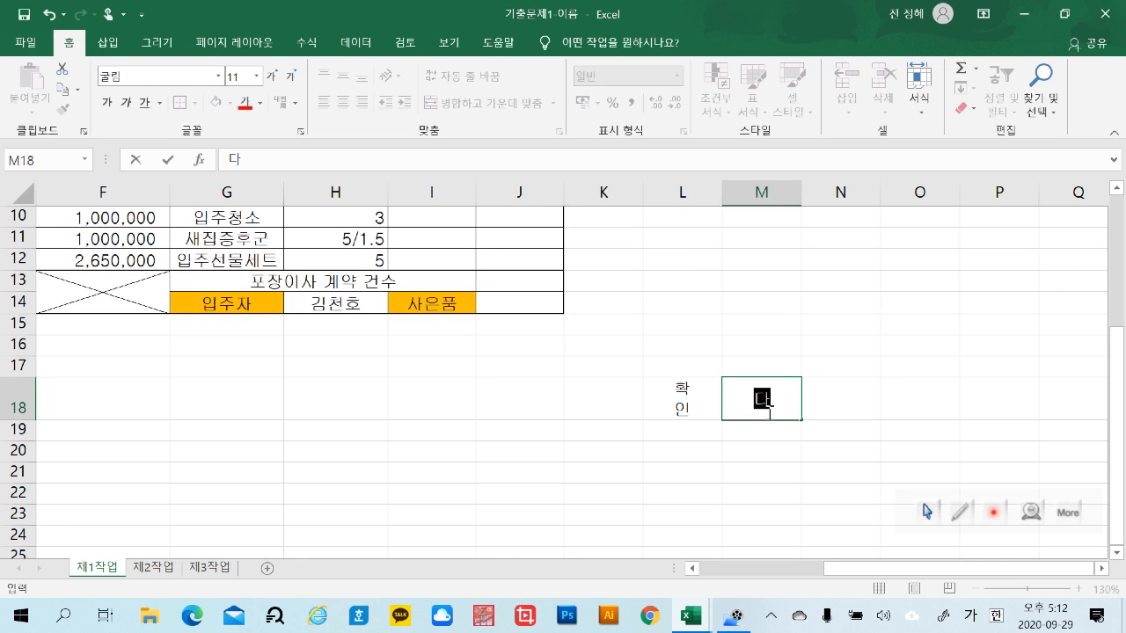
key("Tab")
type("대리")
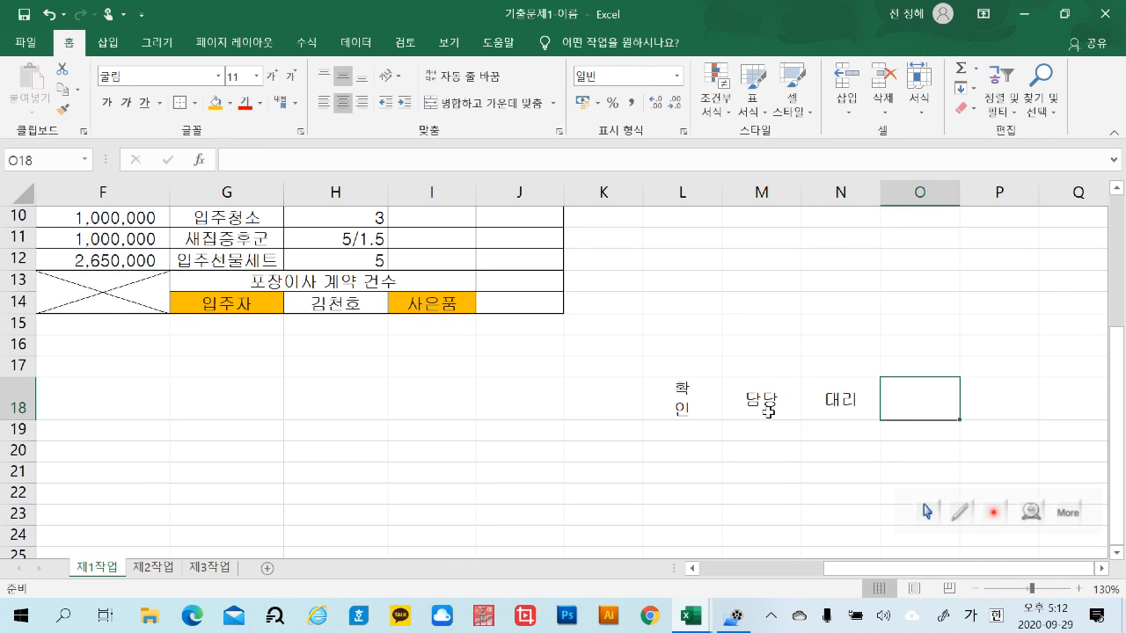
type("과장")
left_click(819, 272)
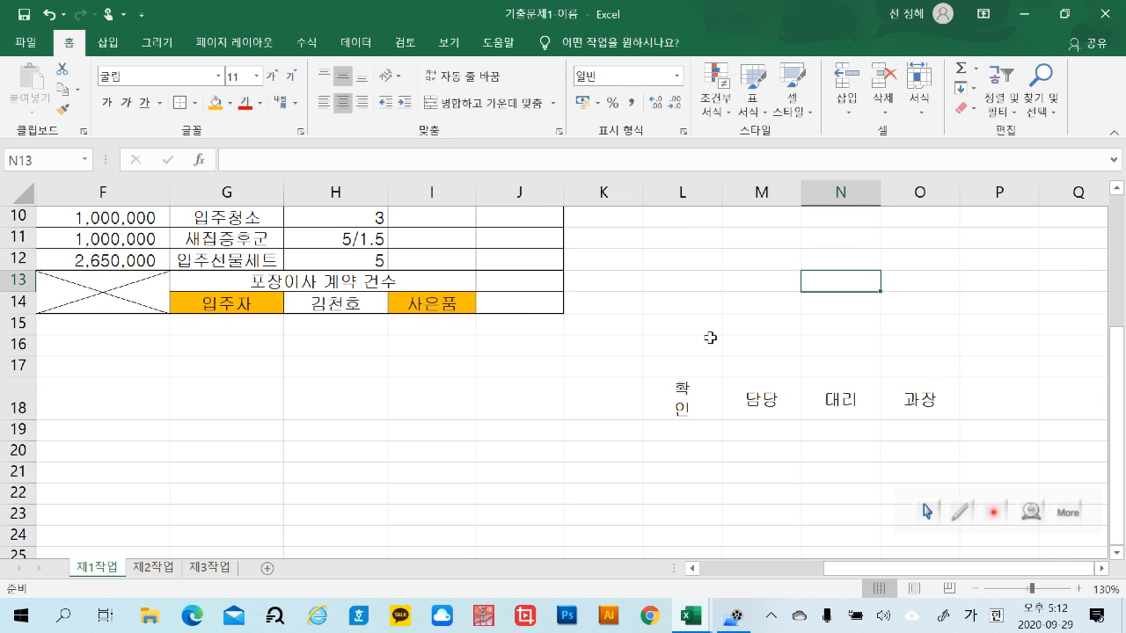
Merge and centre cells L18:L19 that hold the "확인" label
left_click_drag(689, 381, 701, 444)
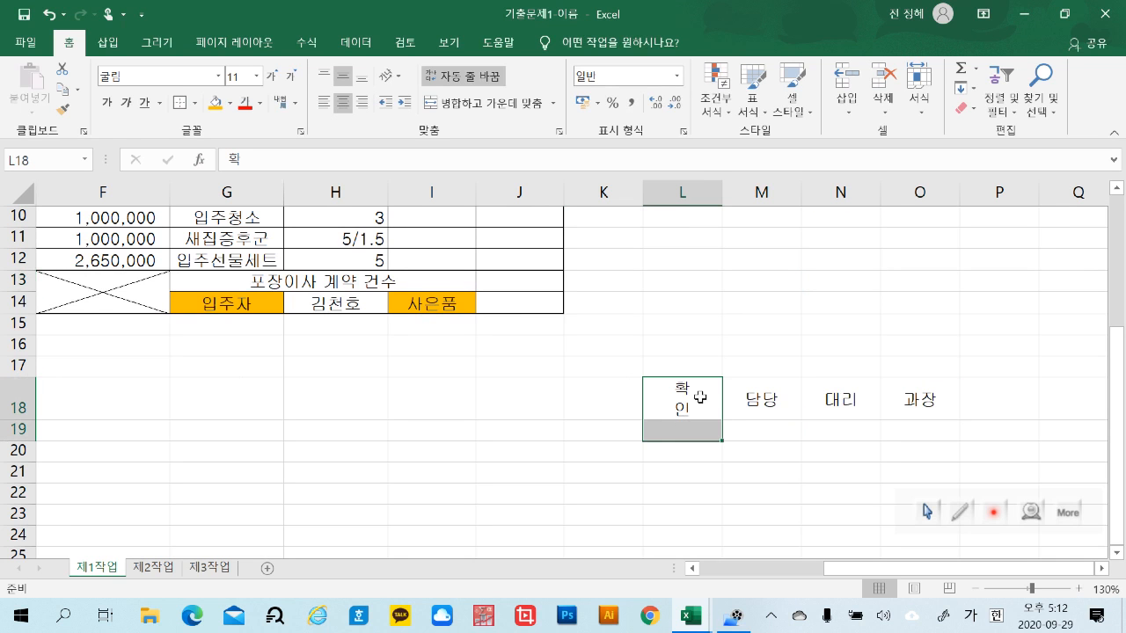
left_click(484, 95)
left_click(971, 290)
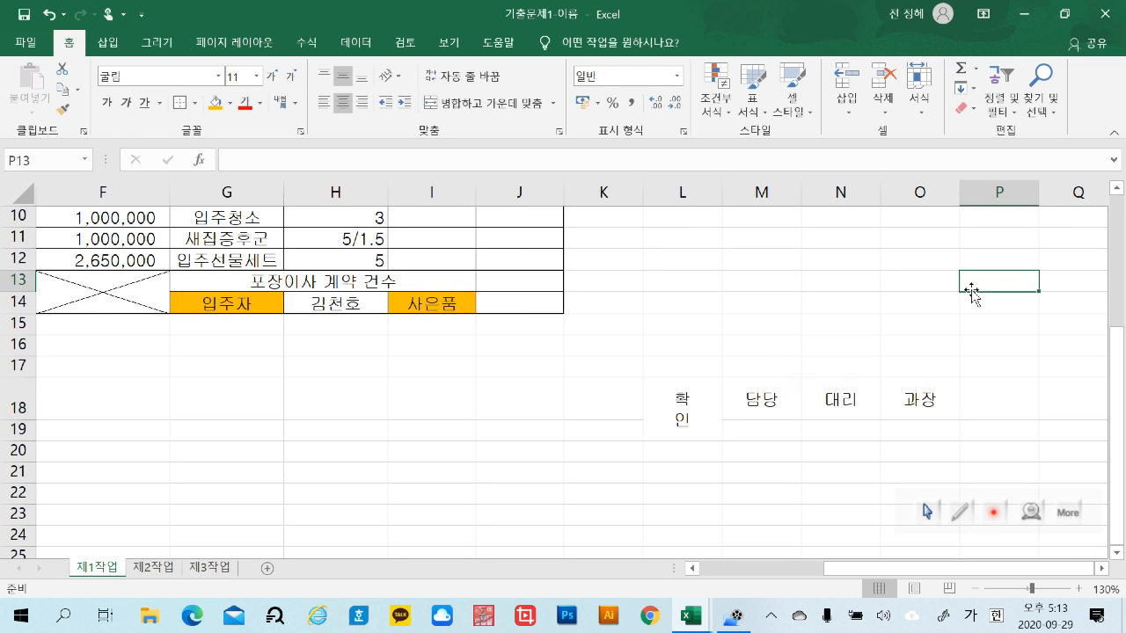
left_click(671, 434)
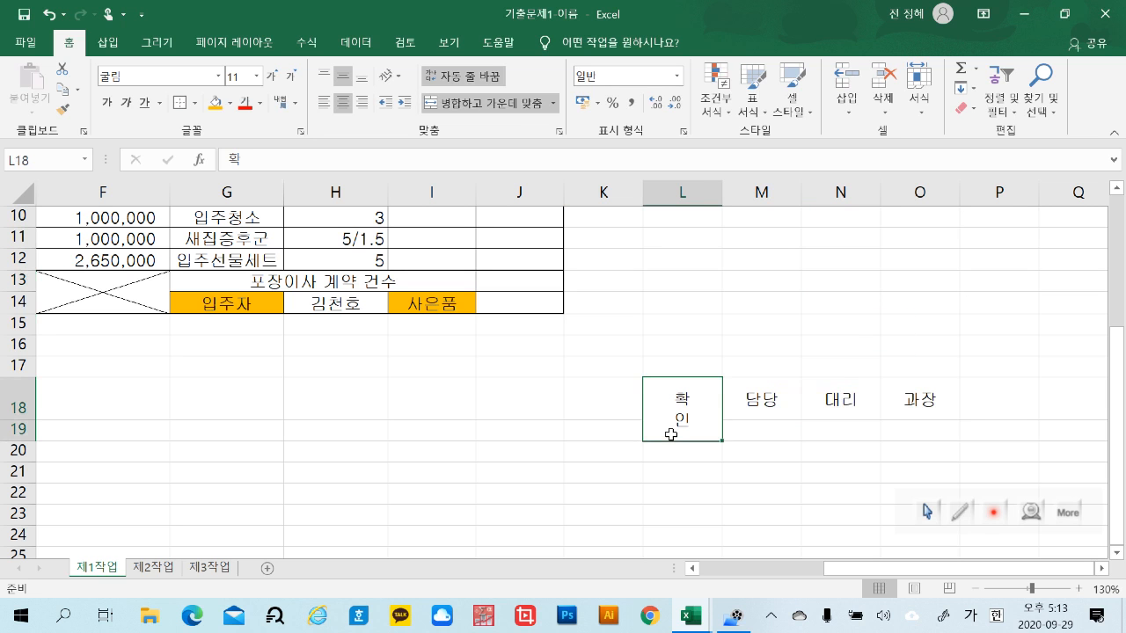
left_click(794, 328)
Apply all borders to the approval box in L18:O19
left_click_drag(689, 407, 923, 422)
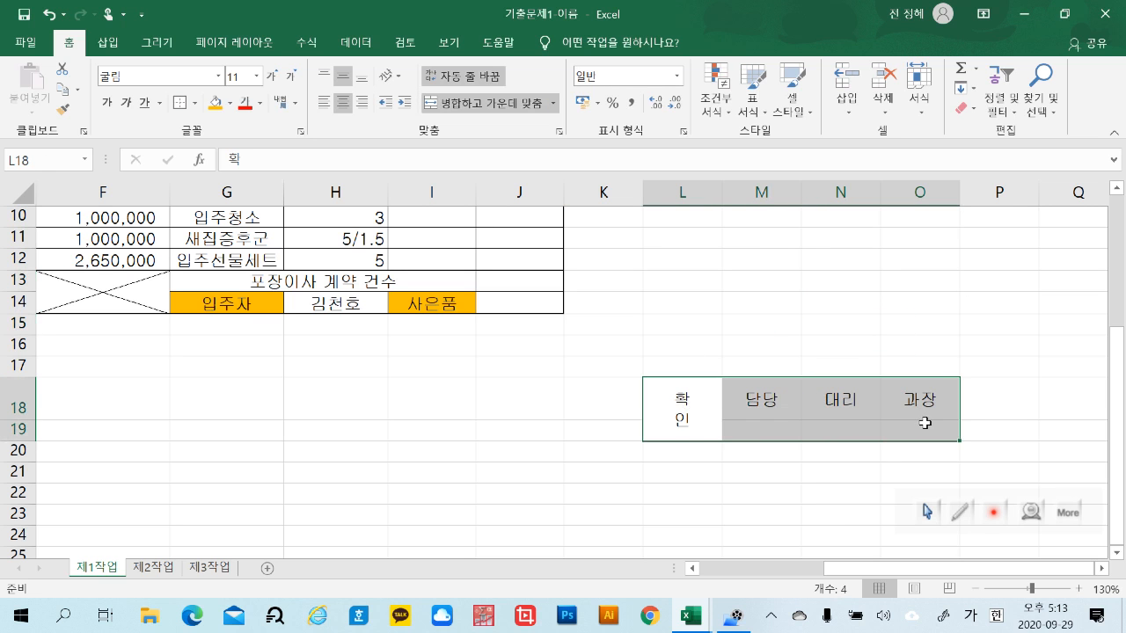
left_click(194, 104)
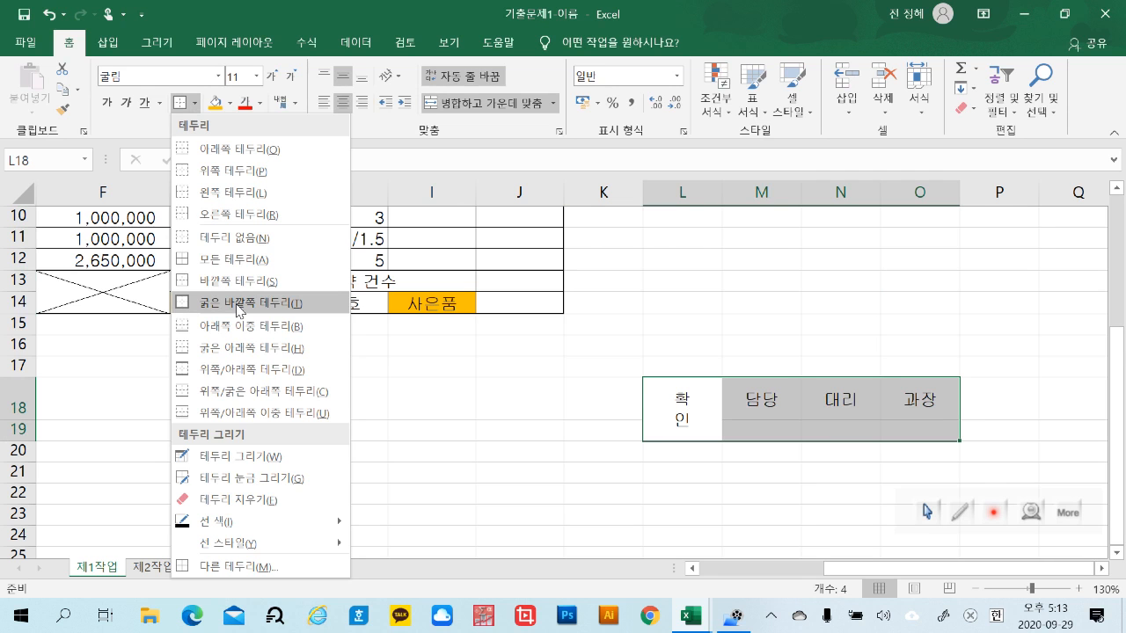
left_click(244, 260)
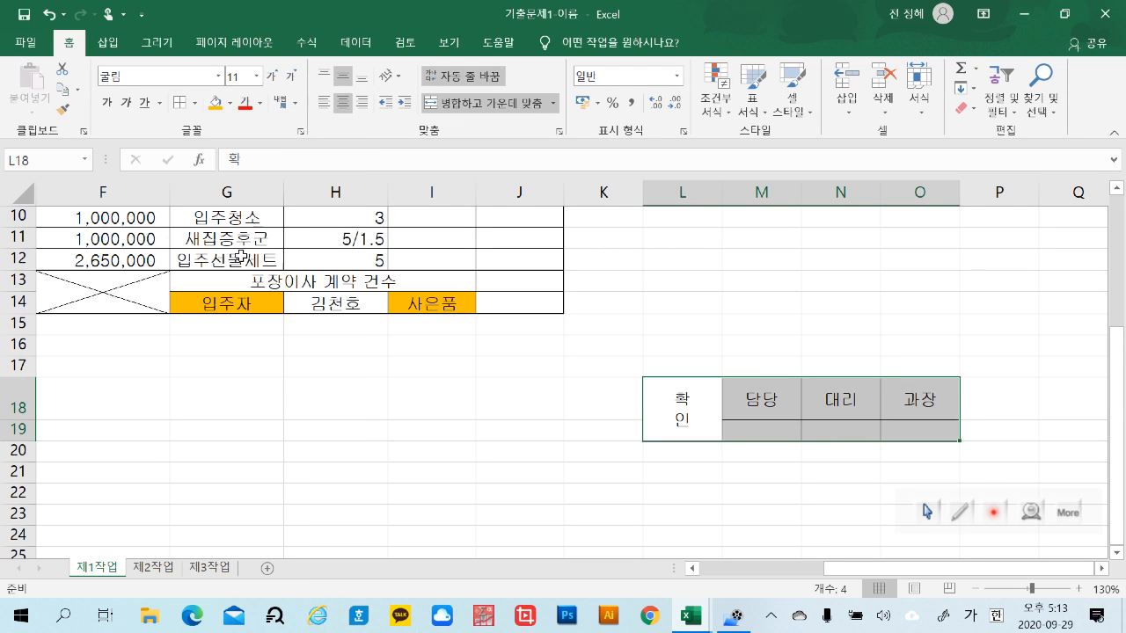
left_click(897, 263)
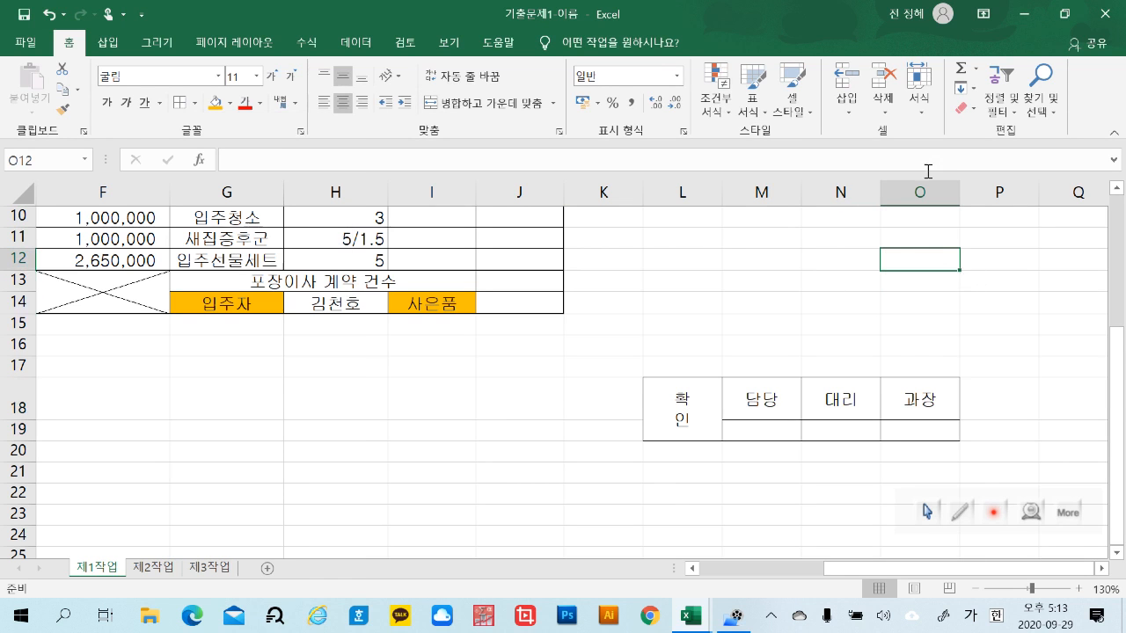
Narrow column L to fit the stacked "확인" label
left_click(693, 194)
left_click_drag(713, 197, 679, 204)
left_click(858, 257)
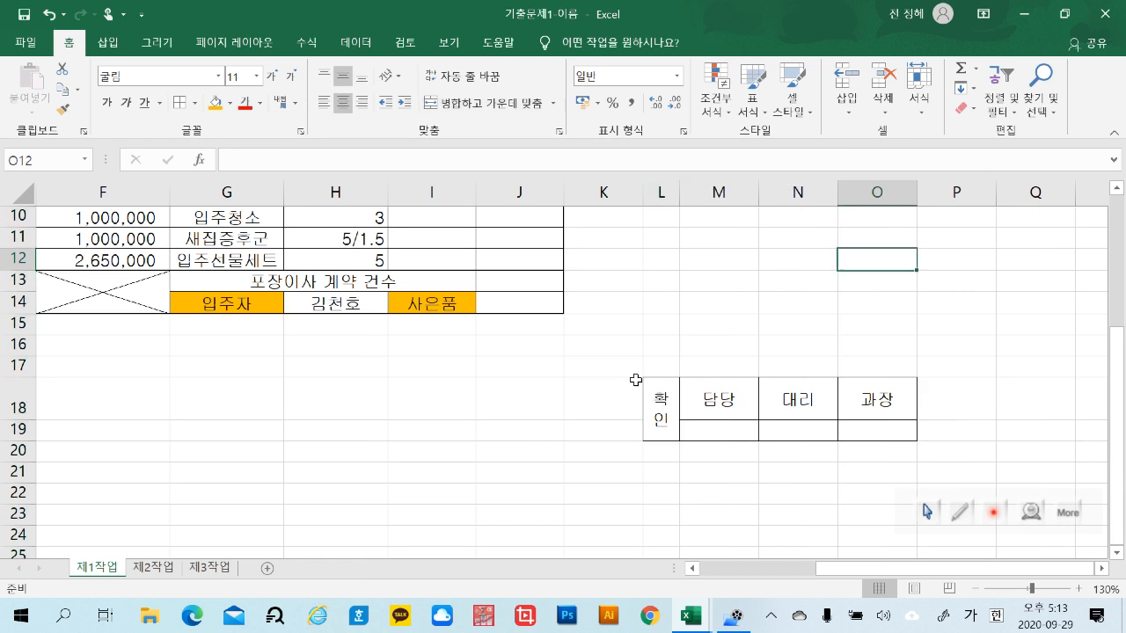
Make row 19 taller for the signature cells and row 18 shorter for the approval headings
left_click(23, 427)
left_click_drag(23, 429, 29, 481)
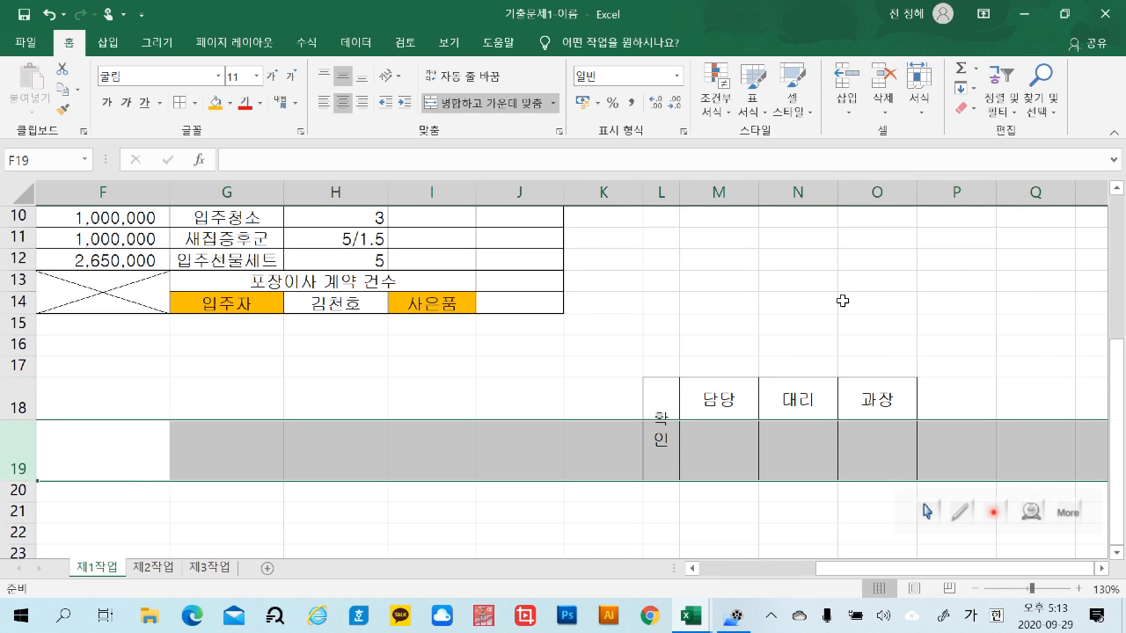
left_click(842, 300)
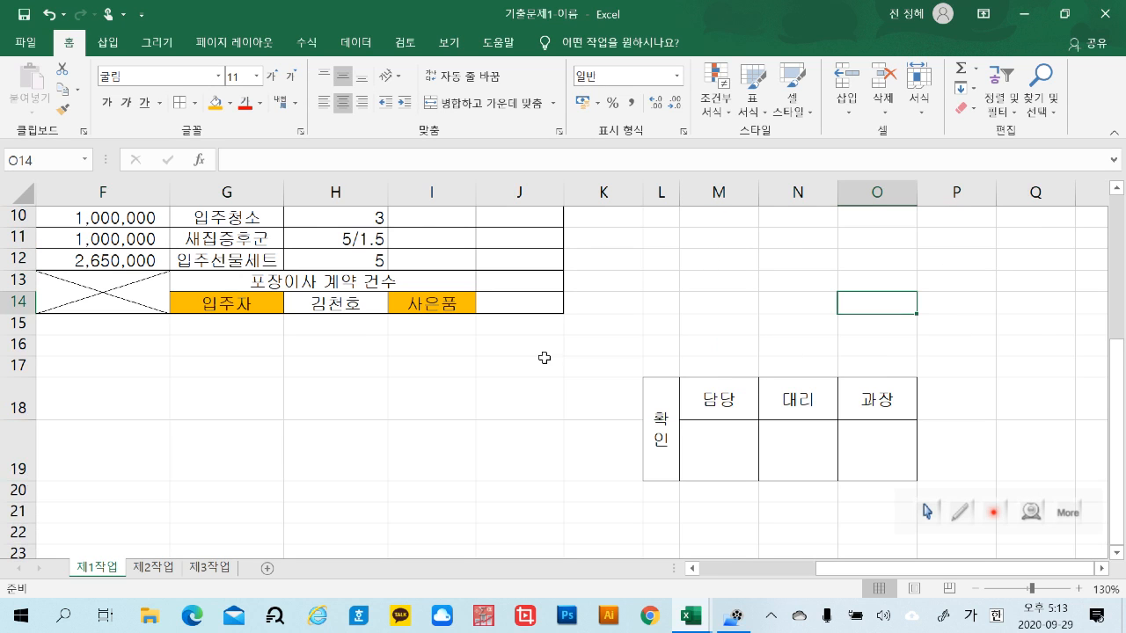
left_click(19, 401)
left_click_drag(23, 419, 31, 403)
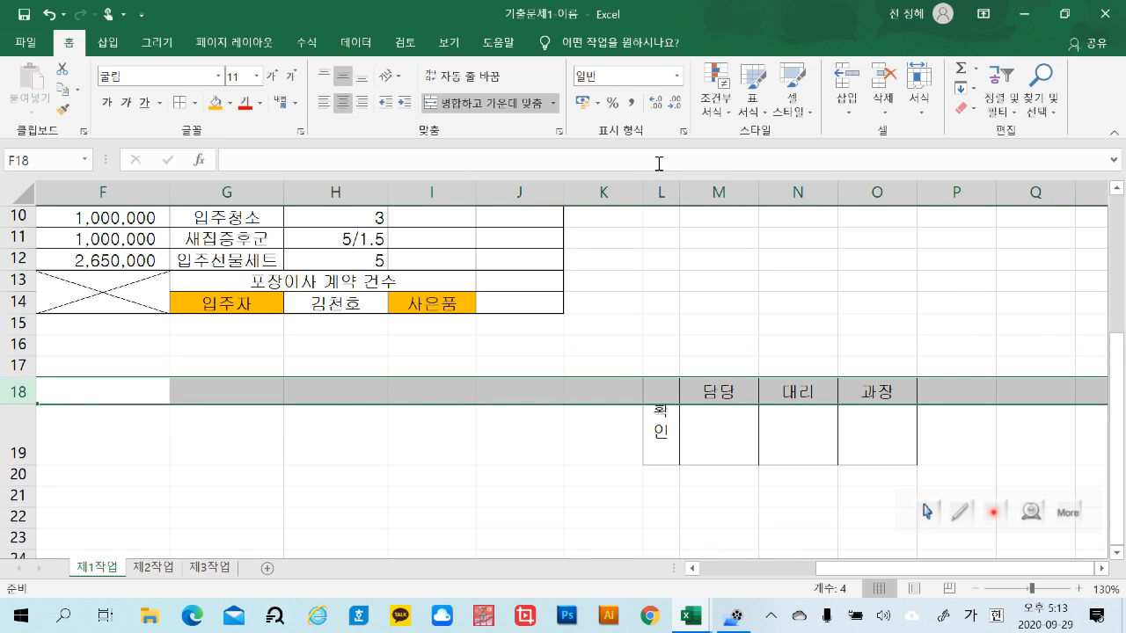
Widen column L slightly around the "확인" label
left_click(661, 191)
left_click_drag(680, 191, 684, 191)
left_click(1052, 343)
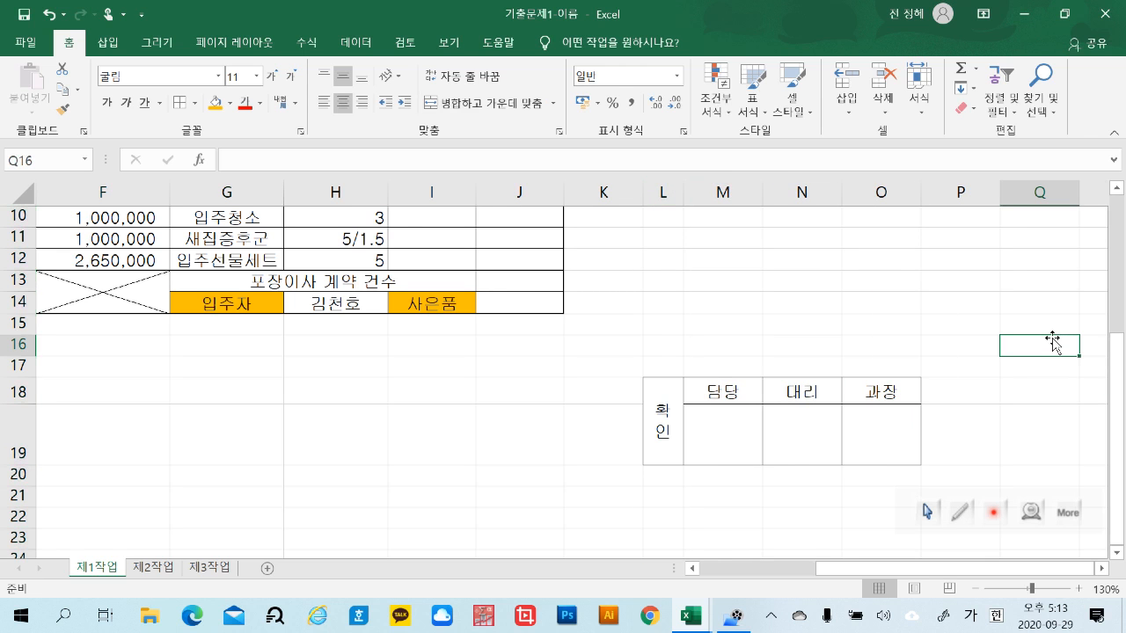
Widen columns M through O together by a small, equal amount
left_click(745, 195)
left_click(974, 351)
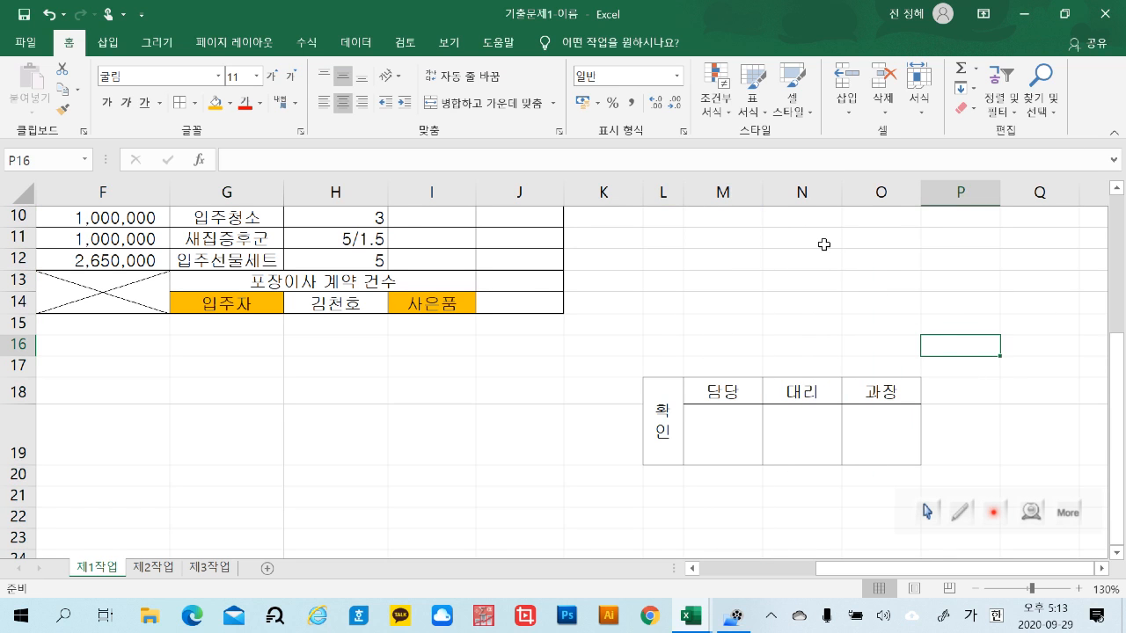
left_click_drag(734, 194, 928, 187)
left_click(1034, 413)
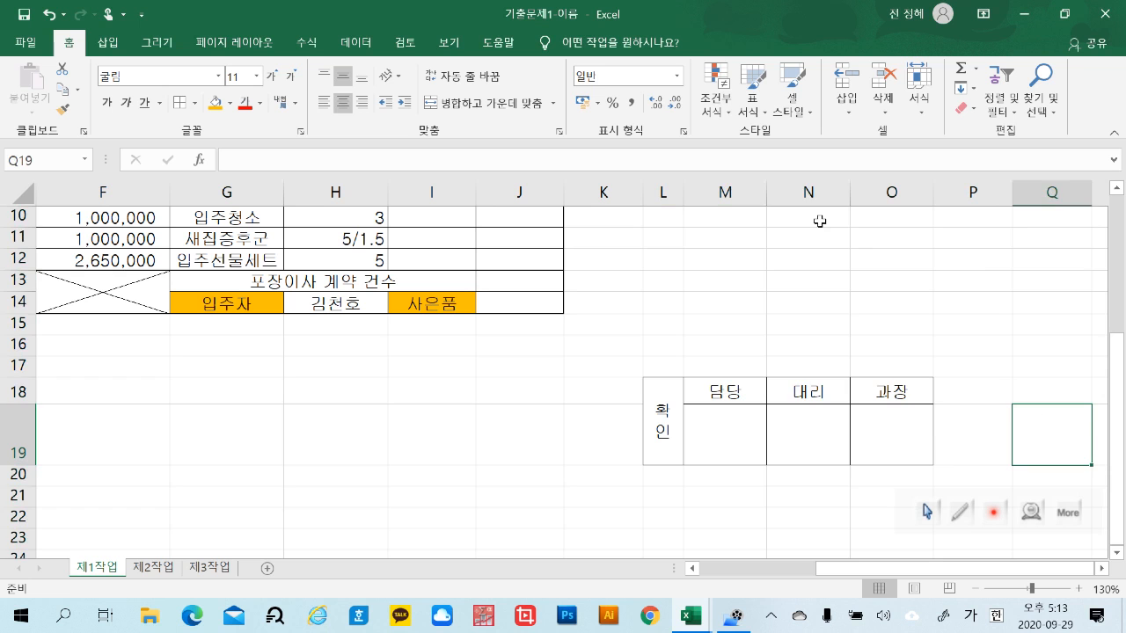
Make column N slightly narrower than its neighbouring approval columns
left_click(803, 190)
left_click_drag(849, 190, 841, 190)
left_click(1000, 322)
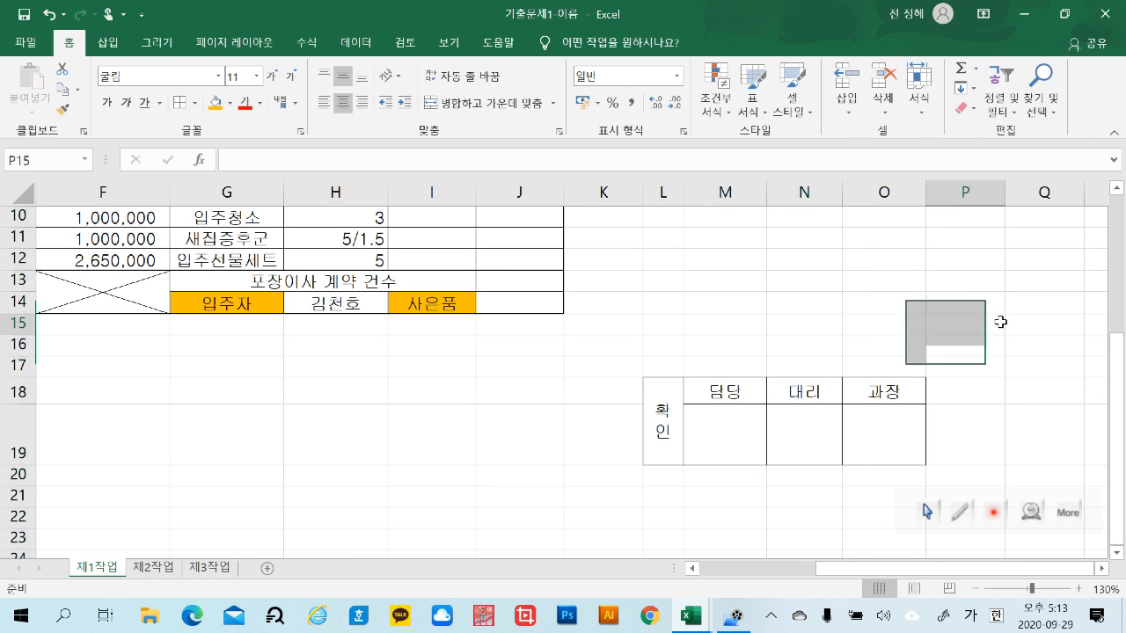
Set columns M through O of the approval box to one common, slightly wider width
left_click(752, 196)
left_click_drag(752, 196, 924, 189)
left_click(922, 191)
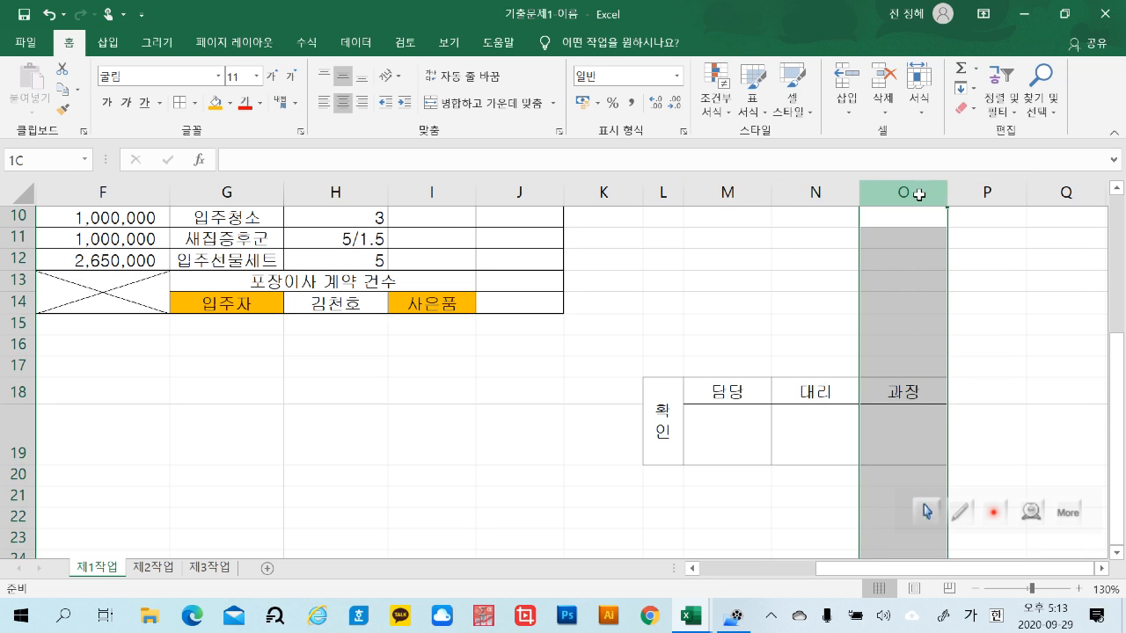
left_click(985, 392)
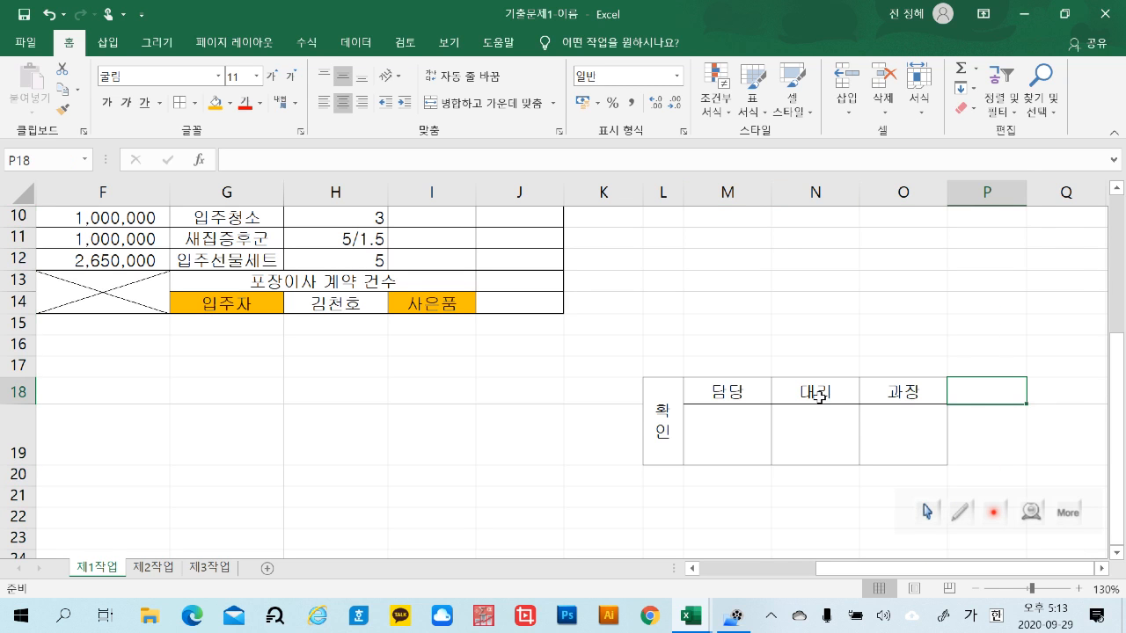
left_click_drag(668, 394, 880, 419)
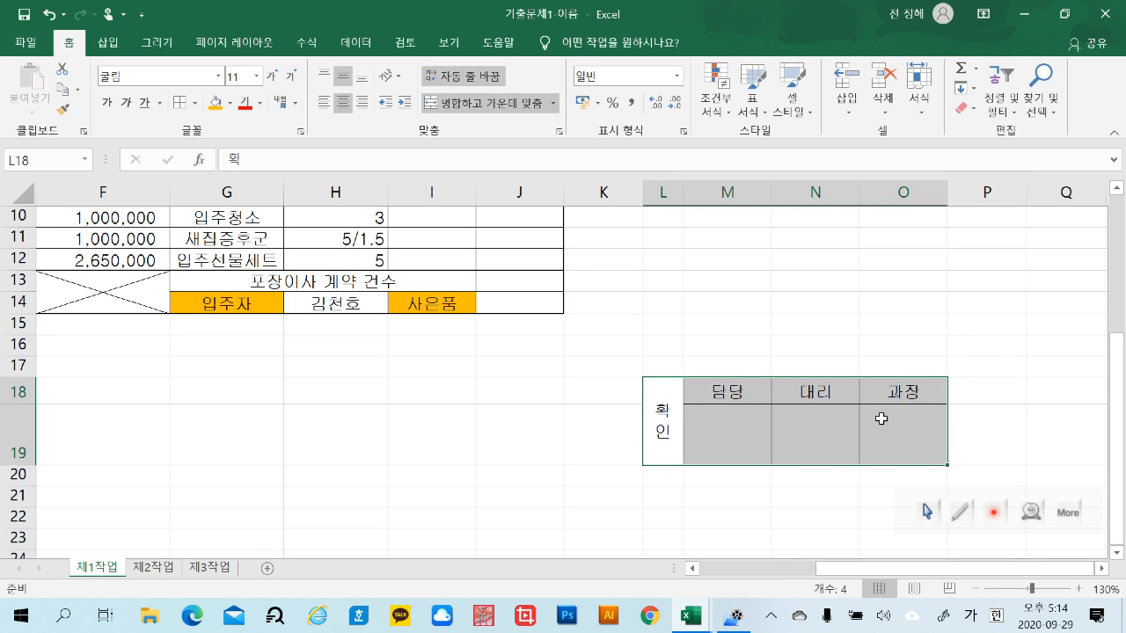
left_click(922, 326)
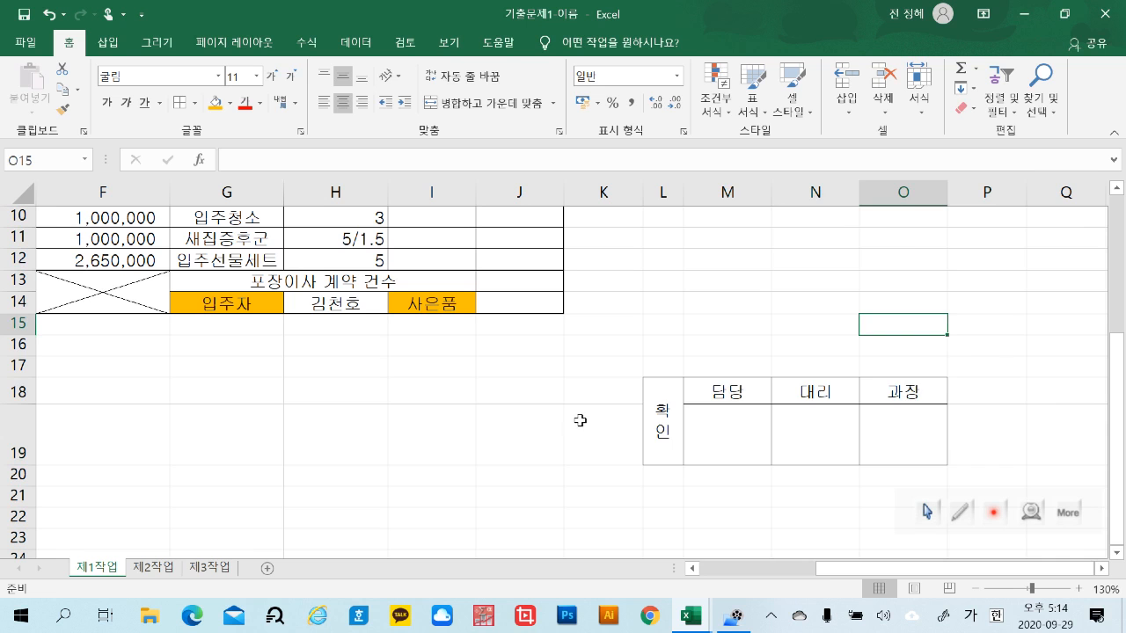
mouse_move(671, 397)
left_mouse_down()
mouse_move(681, 432)
mouse_move(905, 437)
left_mouse_up()
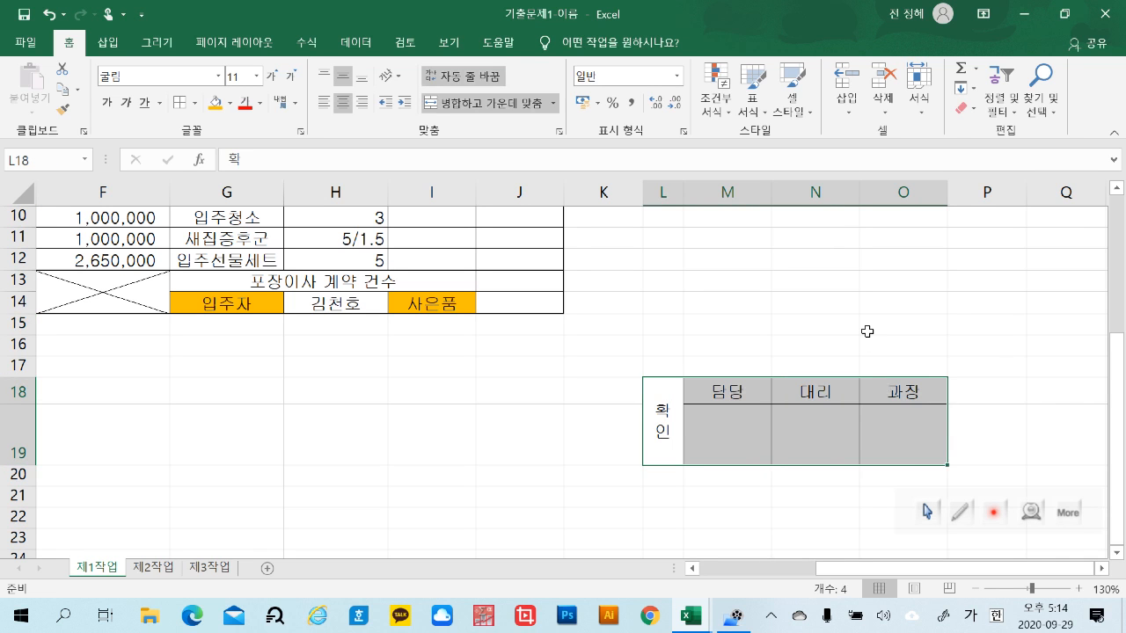
left_click(867, 332)
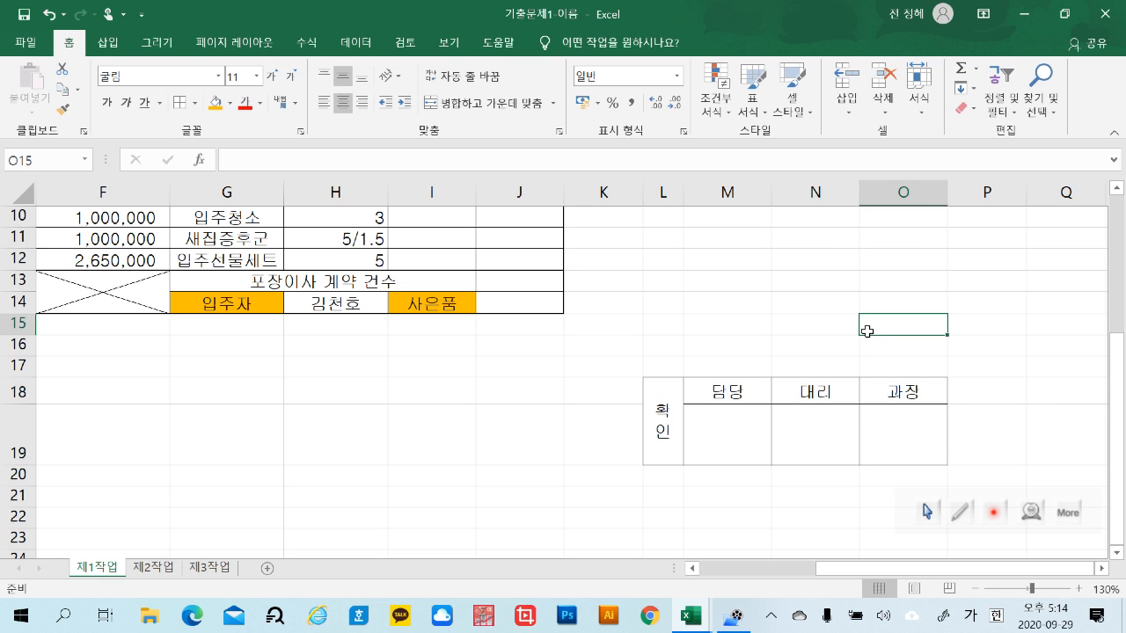
Copy the approval box L18:O19 as a picture, as shown on screen and in picture format
left_click_drag(664, 394, 947, 428)
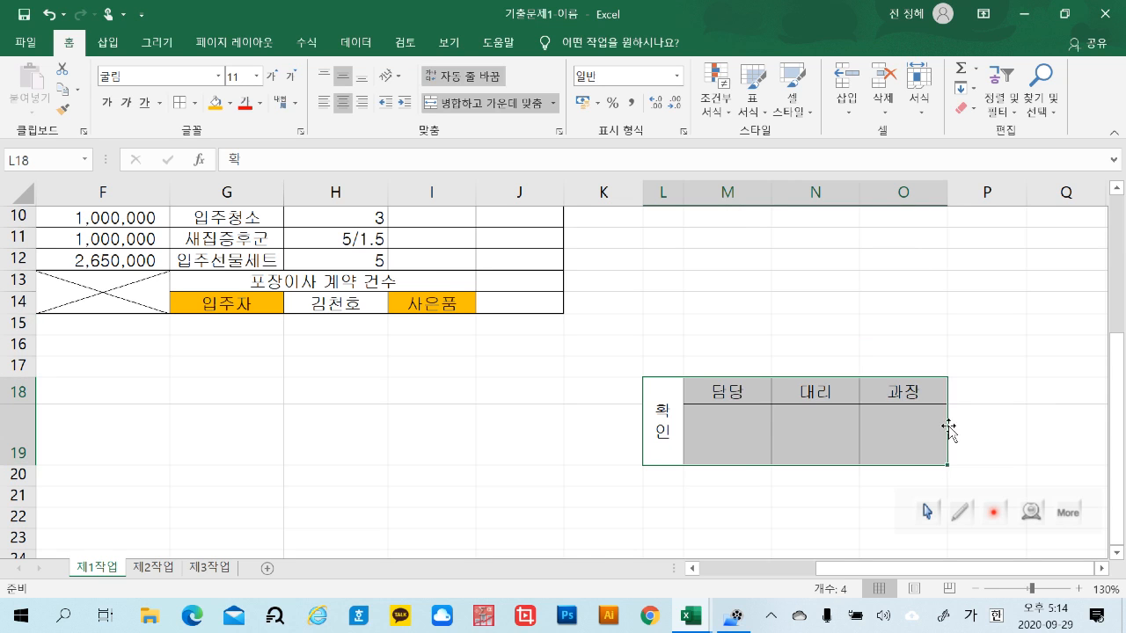
left_click(1003, 439)
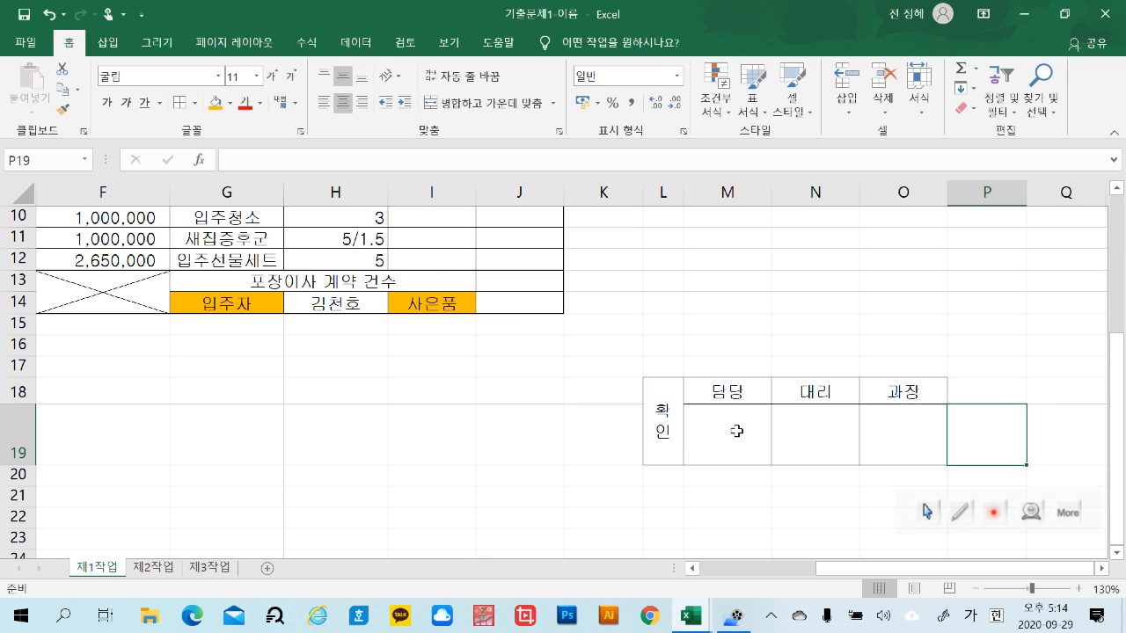
left_click(778, 328)
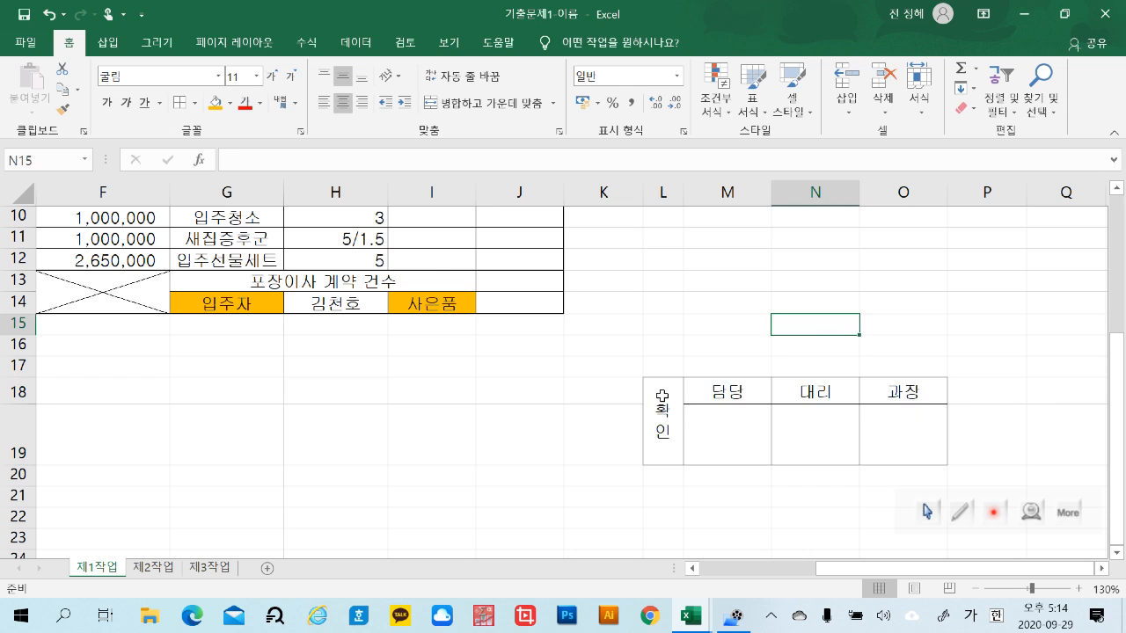
left_click_drag(662, 396, 909, 395)
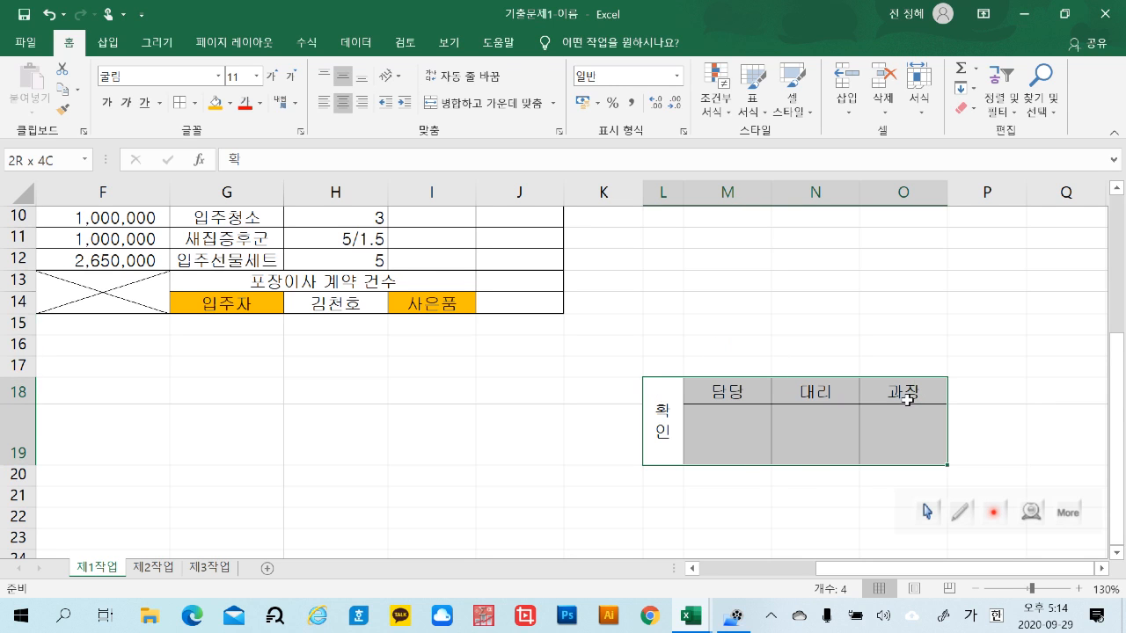
left_click(78, 90)
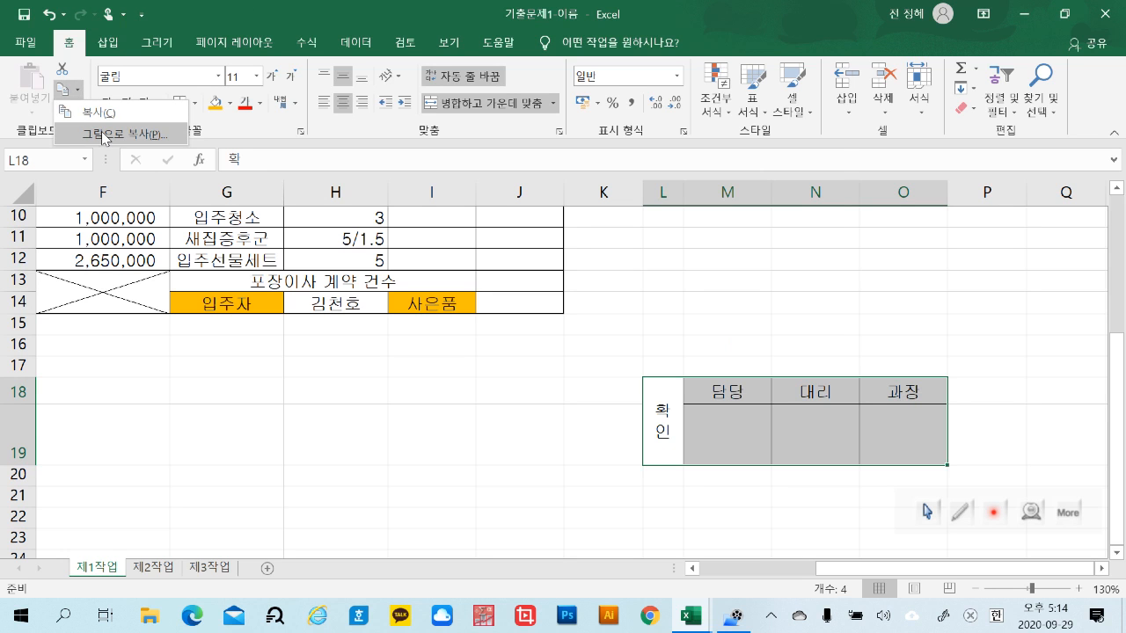
left_click(103, 134)
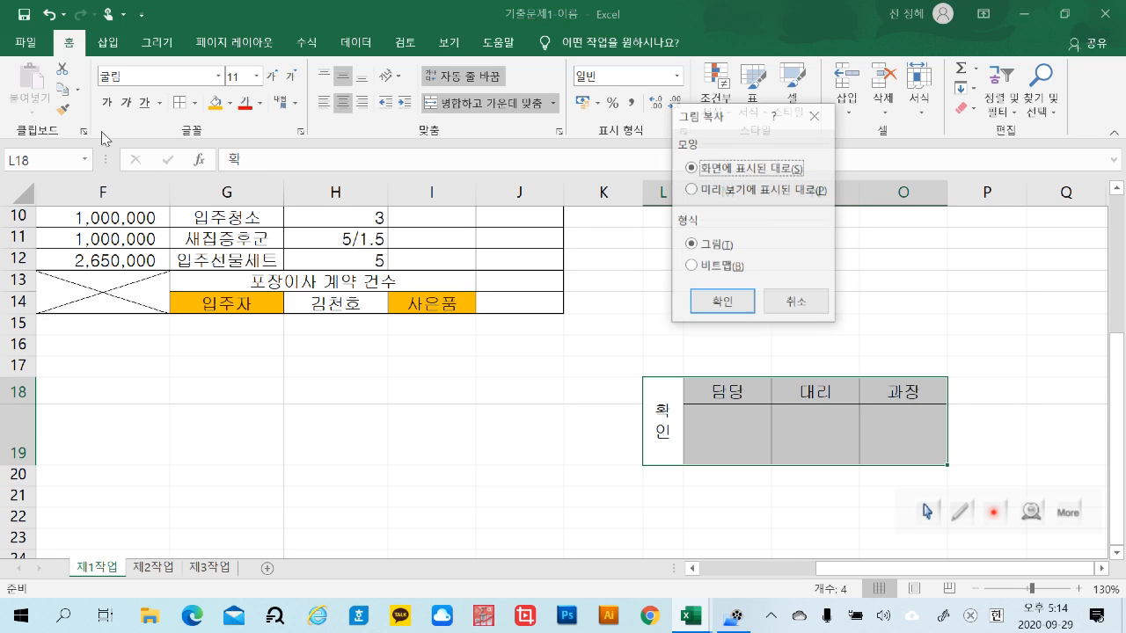
left_click(739, 310)
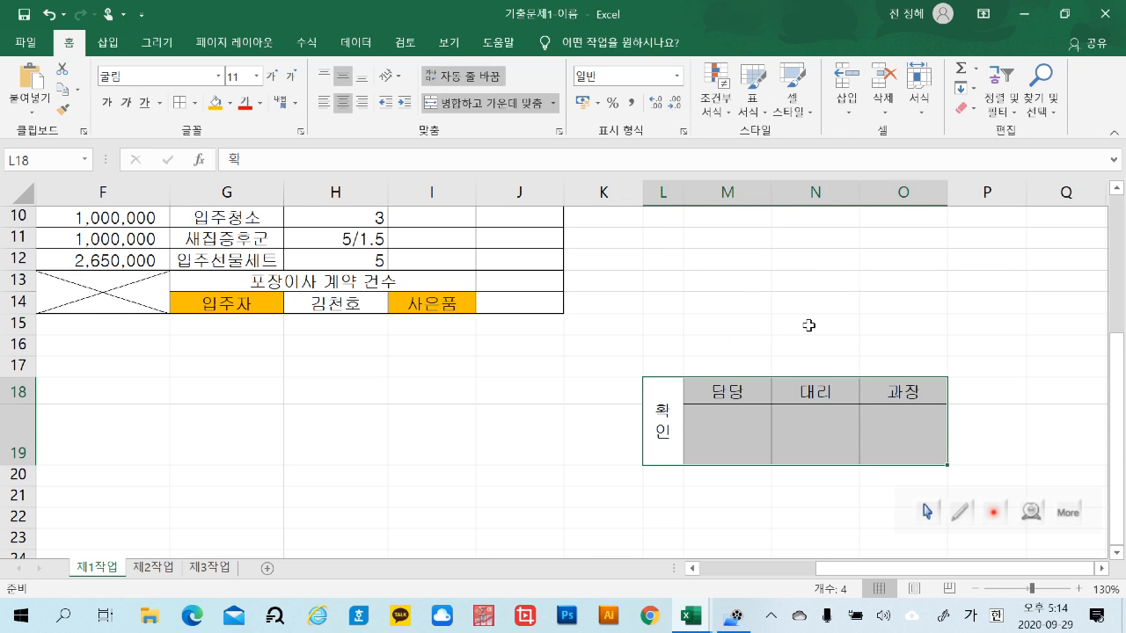
Paste the copied approval box at the top of the sheet and place it between the title shape and the table's outer edge
scroll(808, 325, "up", 3)
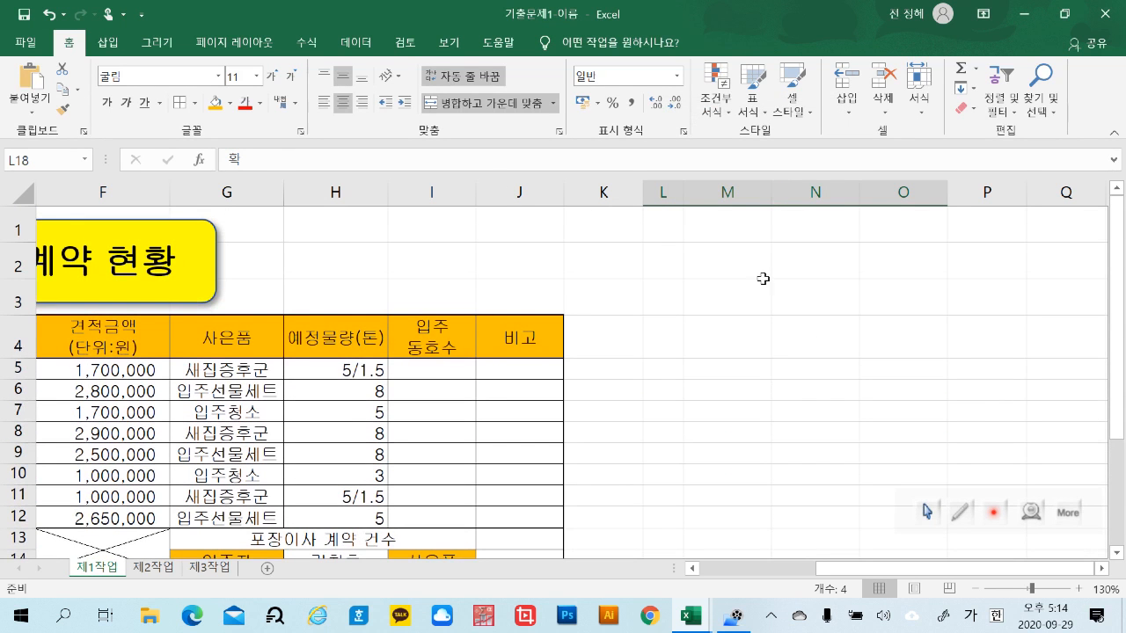
left_click(322, 234)
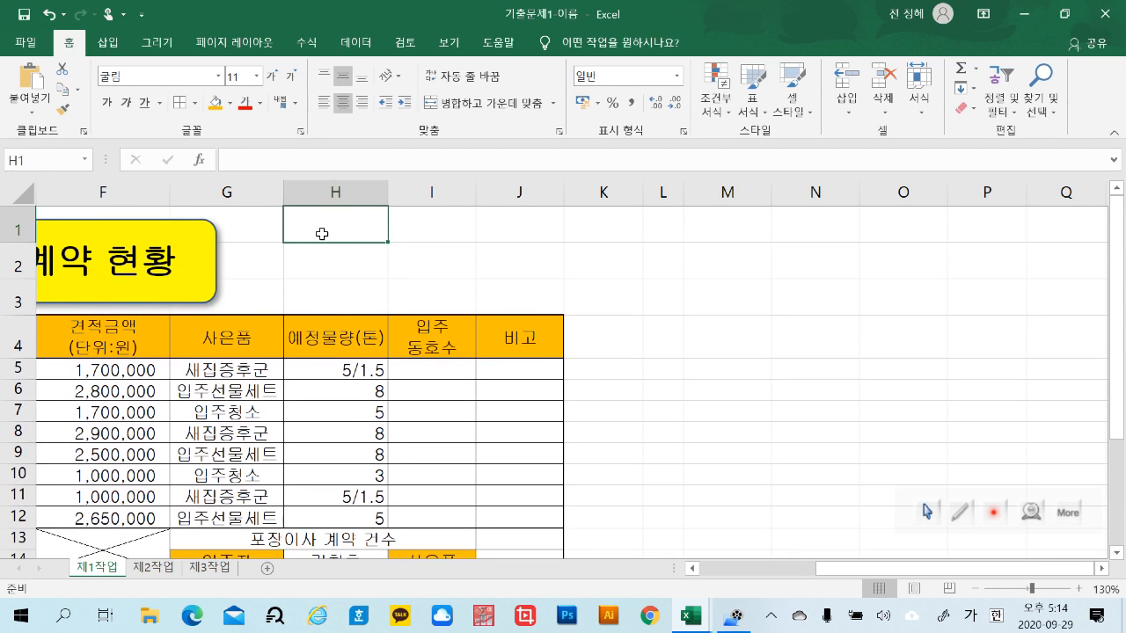
key("ctrl+v")
left_click_drag(545, 294, 512, 305)
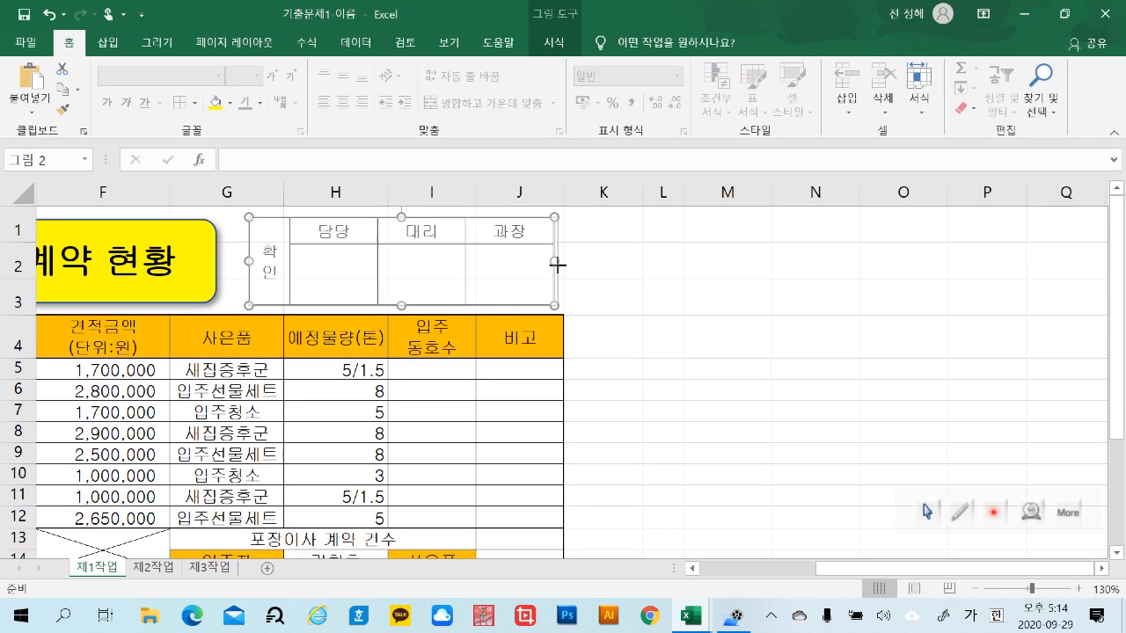
Stretch the approval-box picture so its outer side lines up with the end of column J
left_click_drag(559, 265, 553, 261)
left_click(663, 334)
left_click(558, 260)
left_click(763, 348)
left_click(544, 297)
left_click_drag(558, 260, 562, 260)
left_click(723, 333)
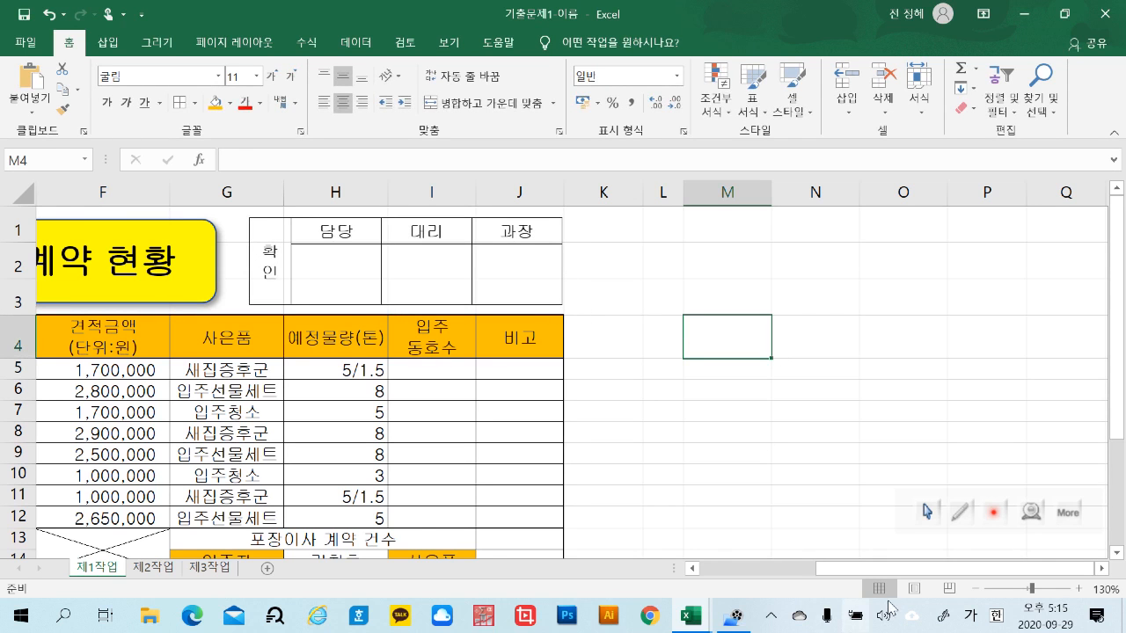
Nudge the approval-box picture down slightly above the table header
scroll(884, 569, "left", 1)
left_click(549, 303)
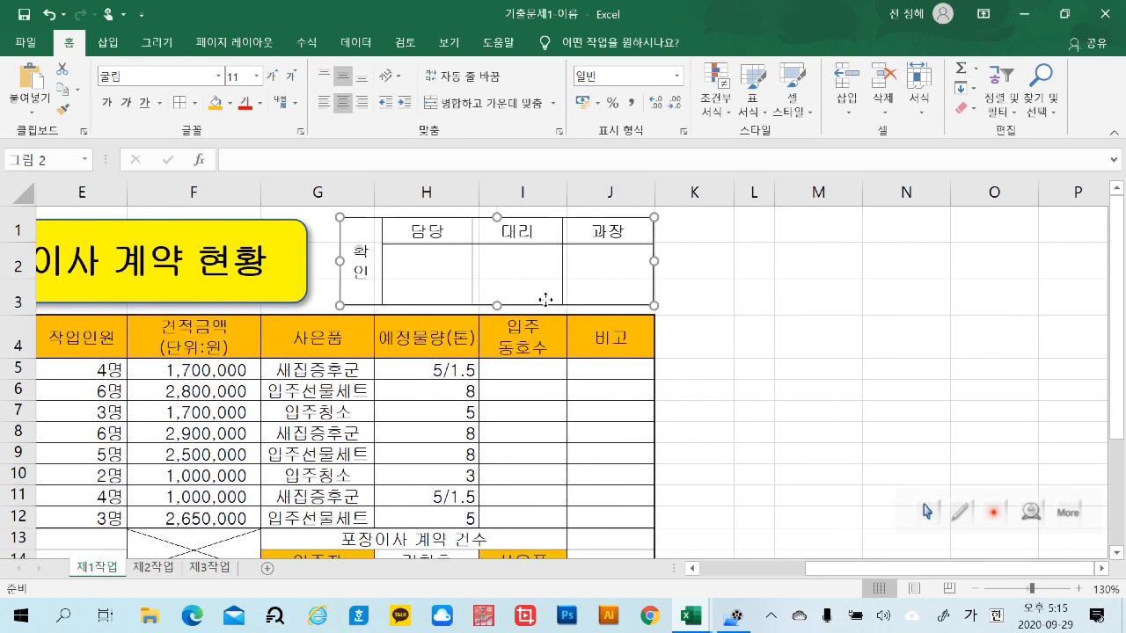
key("Down")
key("Up")
key("Down")
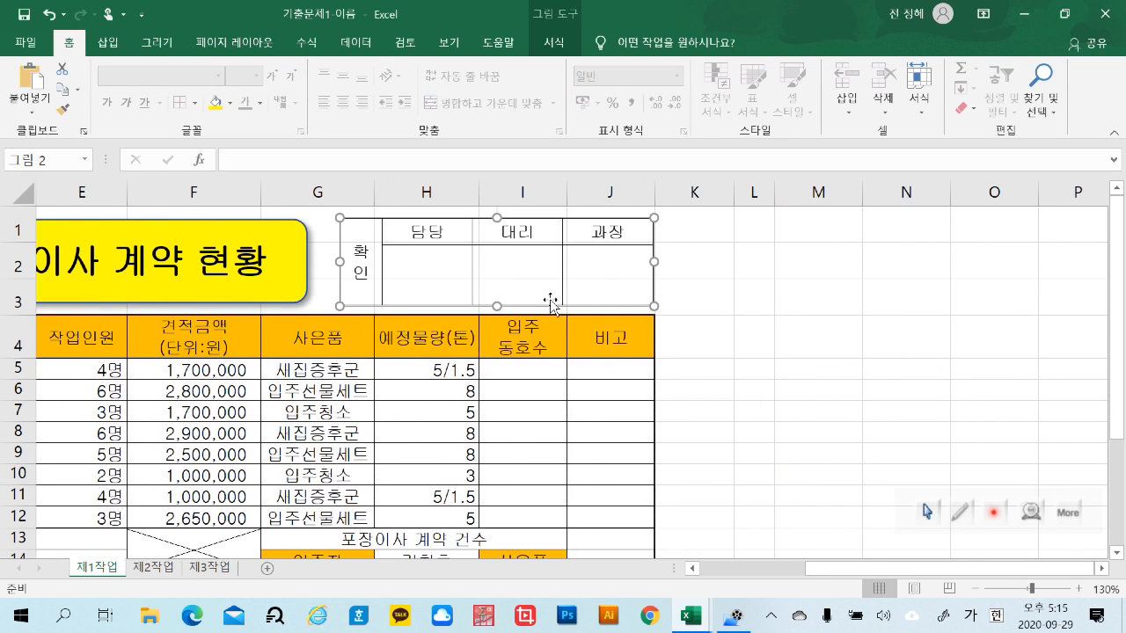
left_click(822, 410)
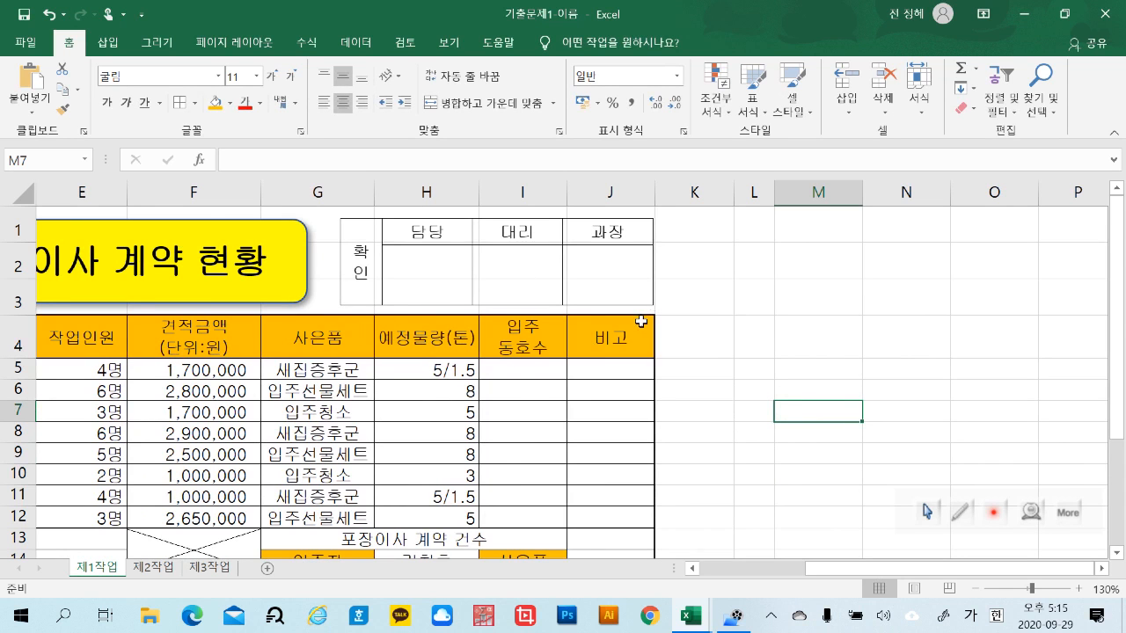
Narrow the approval-box picture from both sides so it starts at column H and ends just inside column J
left_click(350, 271)
left_click_drag(338, 262, 376, 265)
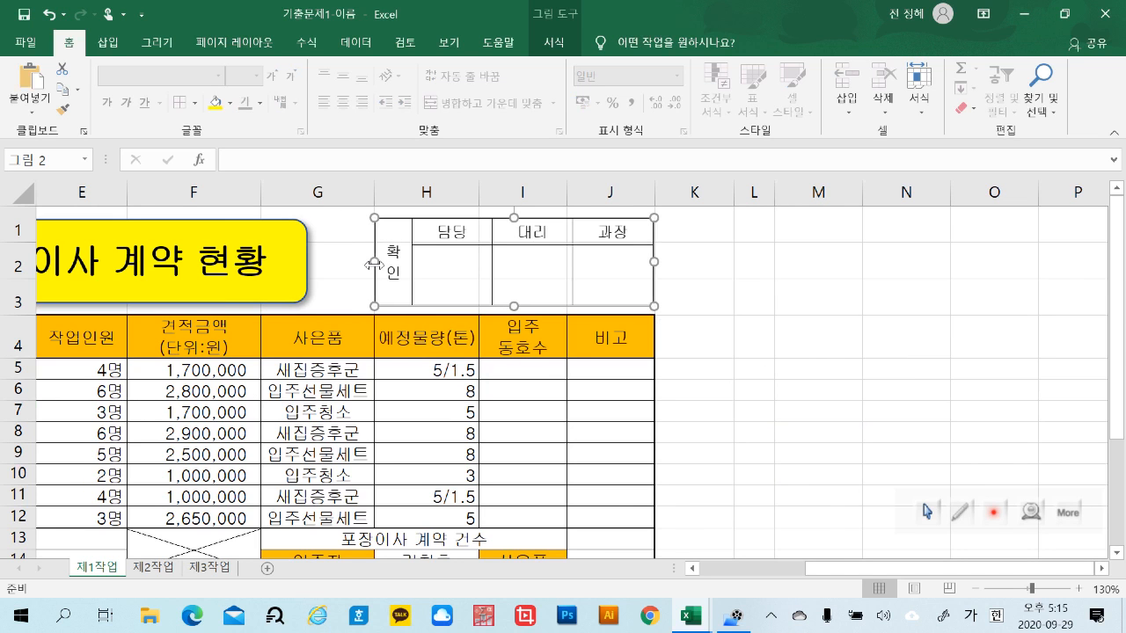
mouse_move(375, 262)
left_mouse_down()
mouse_move(334, 263)
mouse_move(376, 262)
left_mouse_up()
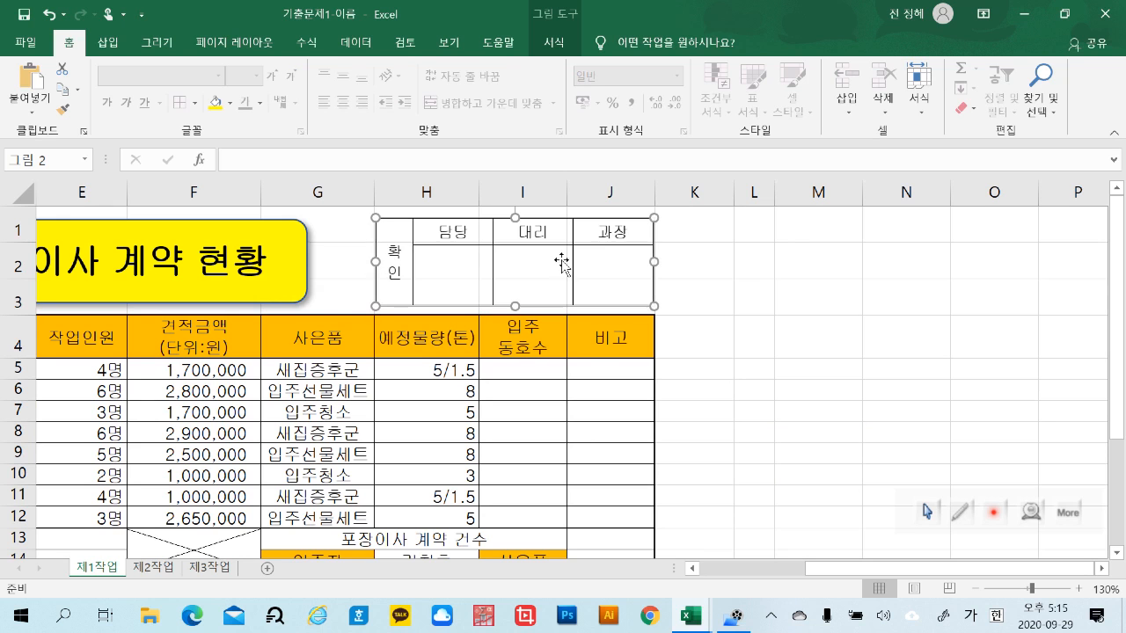
left_click_drag(648, 261, 645, 261)
left_click_drag(765, 331, 792, 339)
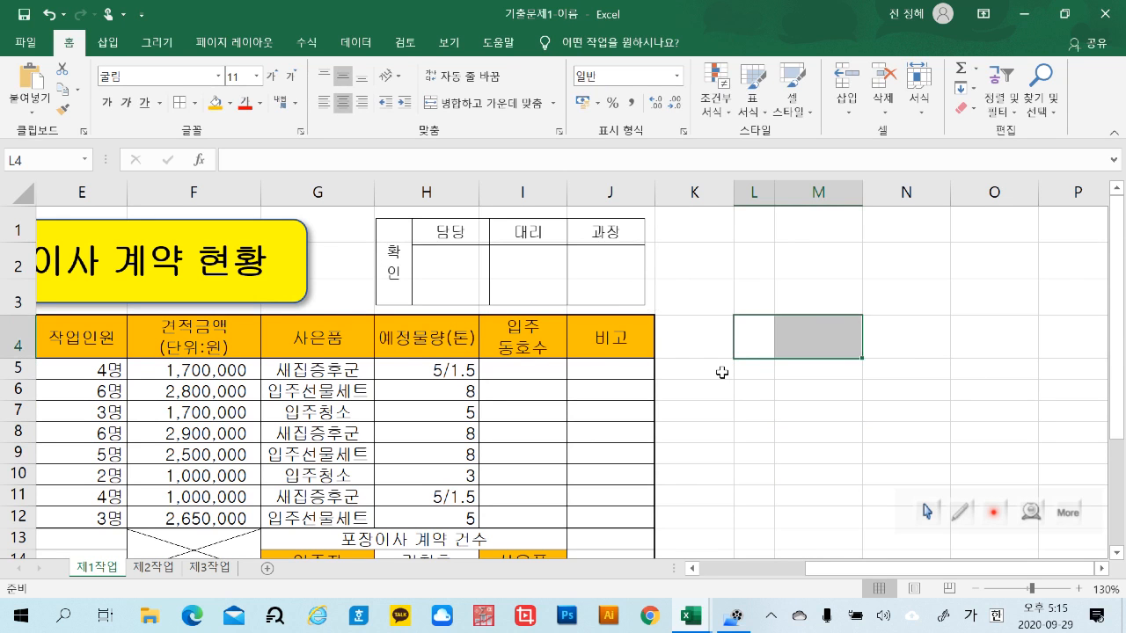
Delete columns L through O, which hold the original approval box cells
scroll(897, 466, "down", 2)
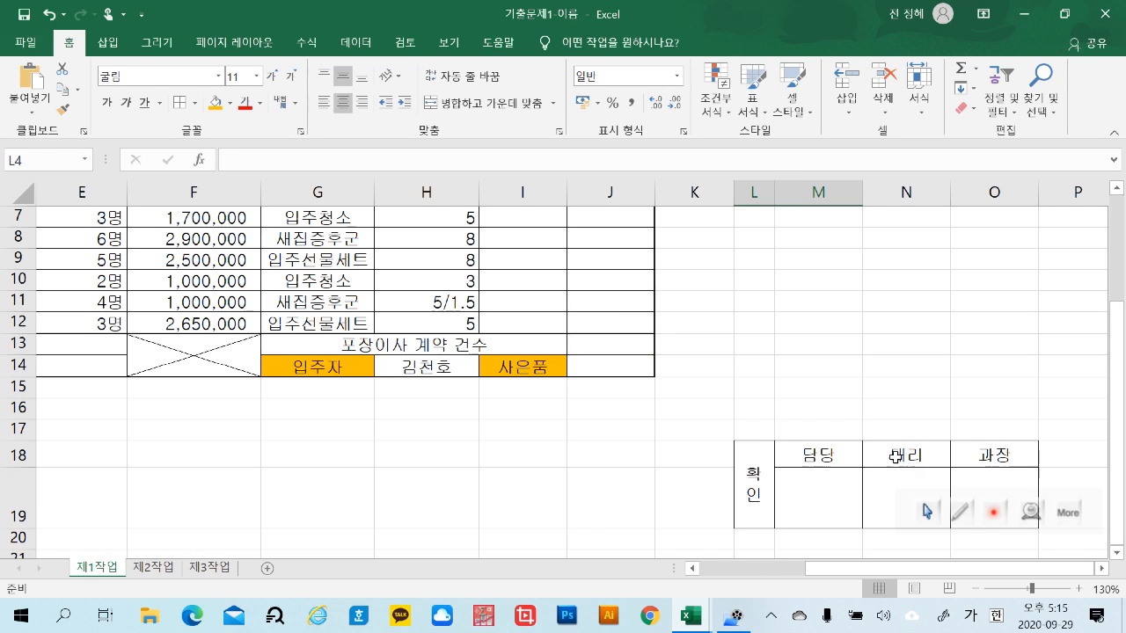
left_click(820, 364)
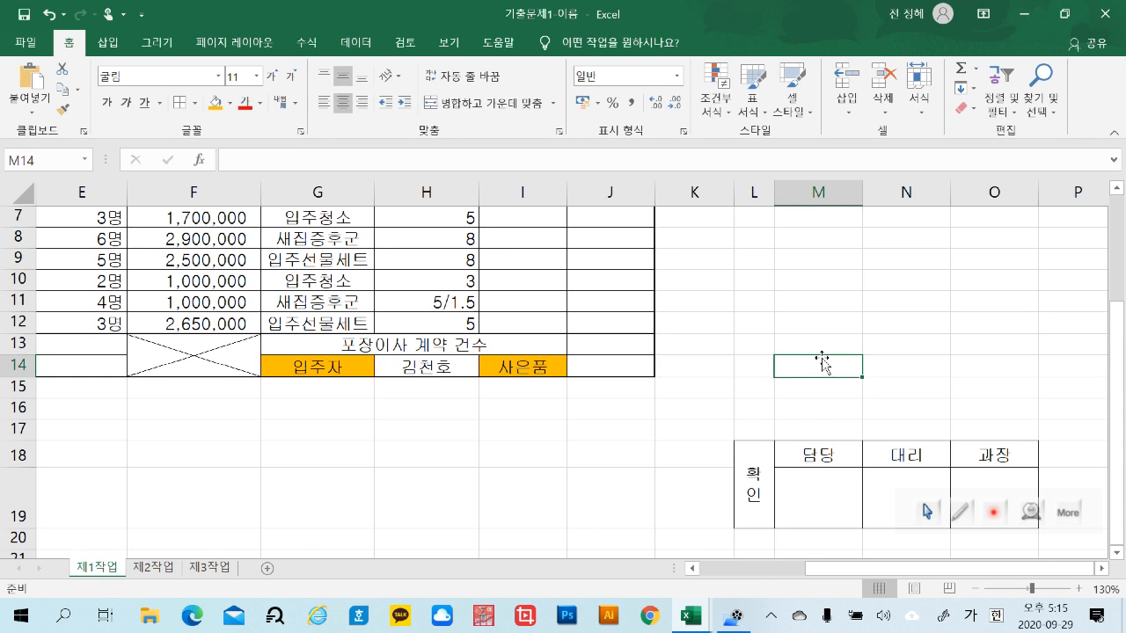
left_click(989, 344)
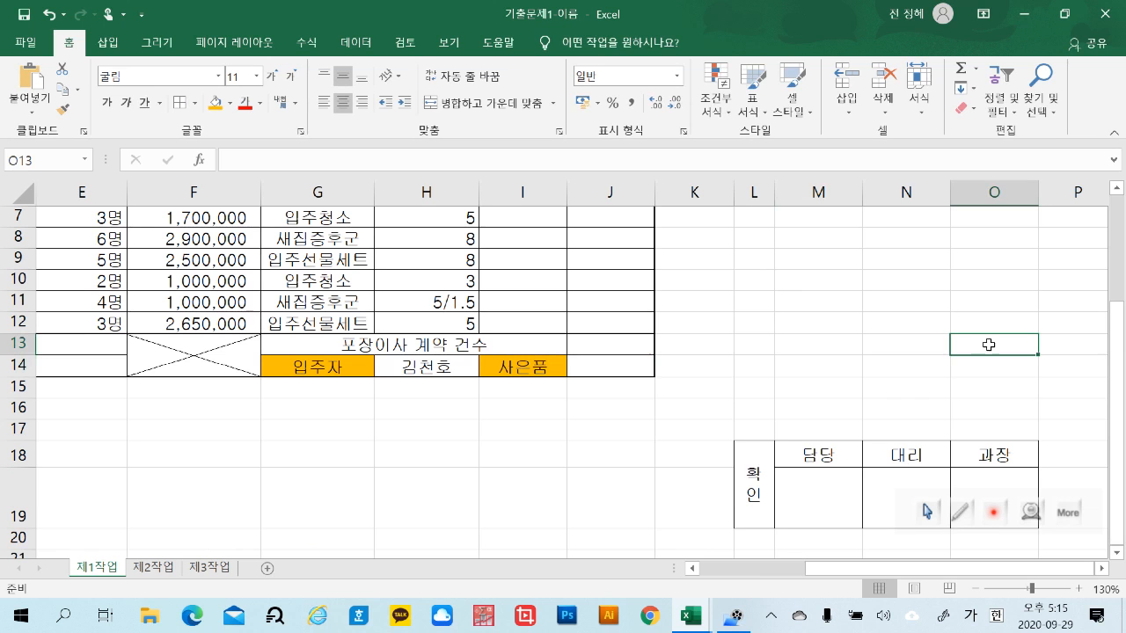
left_click_drag(750, 185, 1000, 192)
right_click(1000, 192)
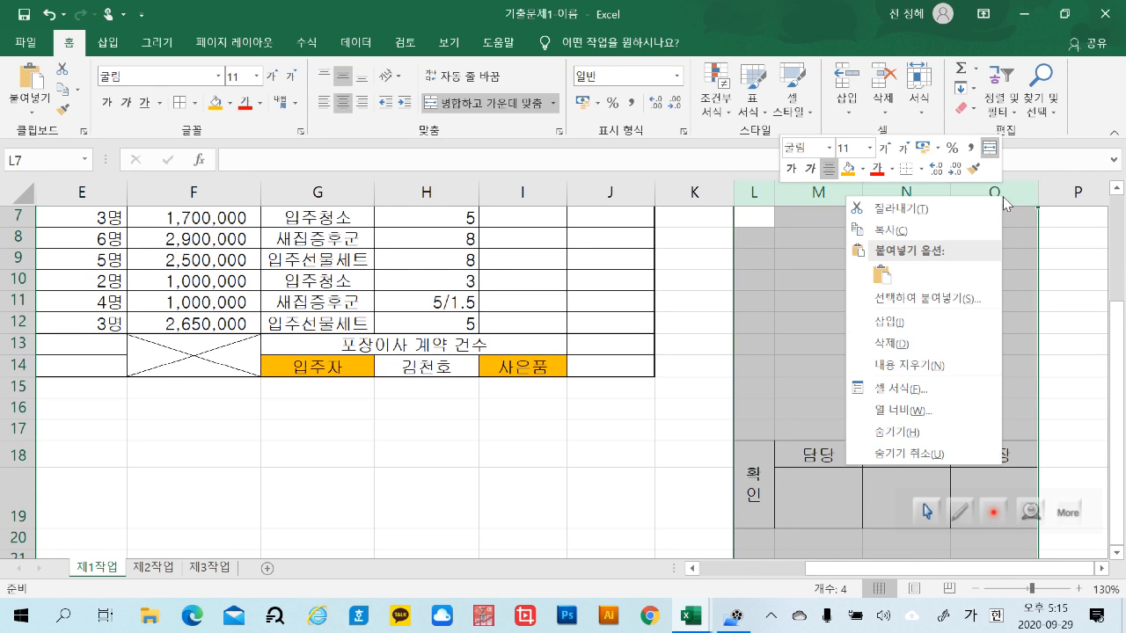
left_click(931, 351)
left_click(970, 408)
Delete rows 18 and 19 below the contract table
left_click_drag(870, 568, 774, 574)
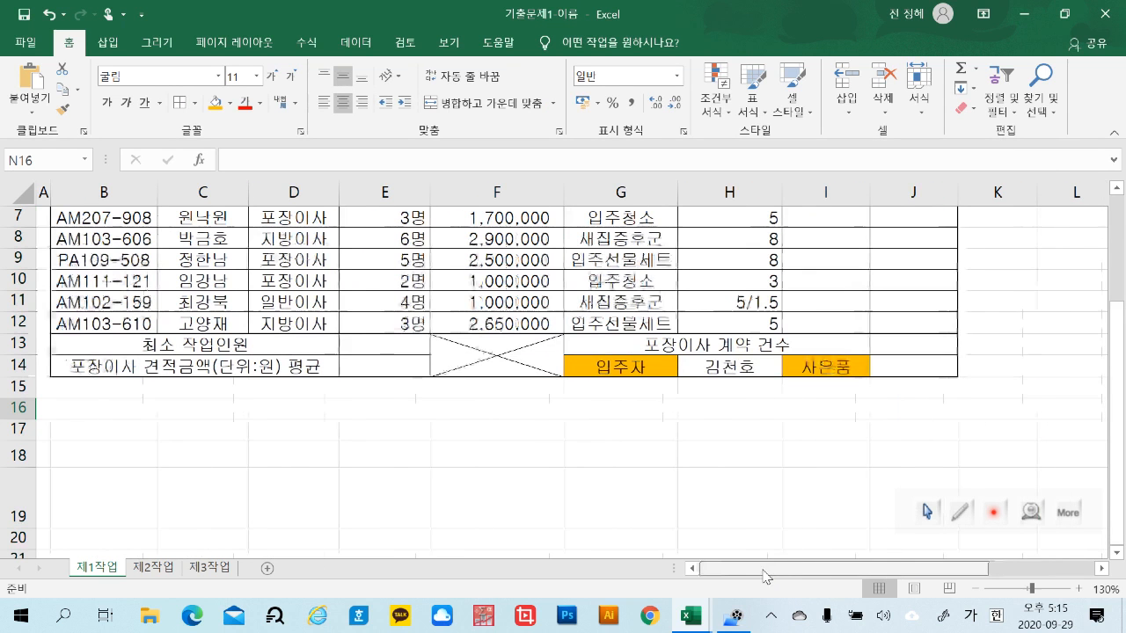
left_click(213, 450)
left_click_drag(12, 455, 12, 500)
right_click(13, 499)
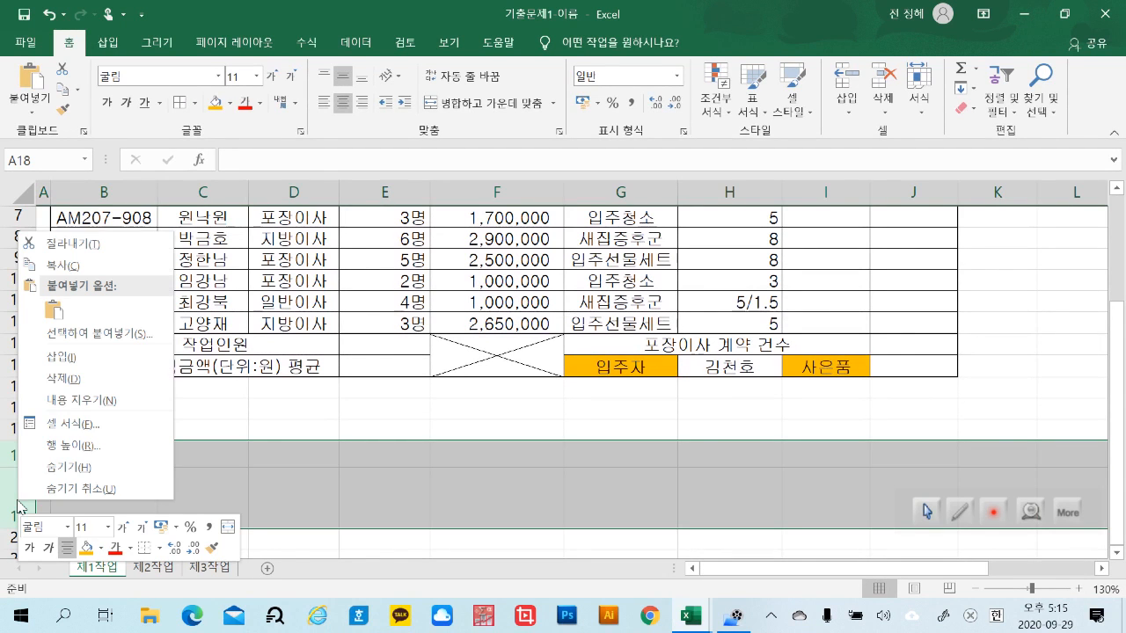
left_click(107, 380)
left_click(550, 490)
Zoom out to 115% and review the whole table, including the empty result cells in columns I and J, E13:E14 and J13:J14
scroll(683, 490, "up", 2)
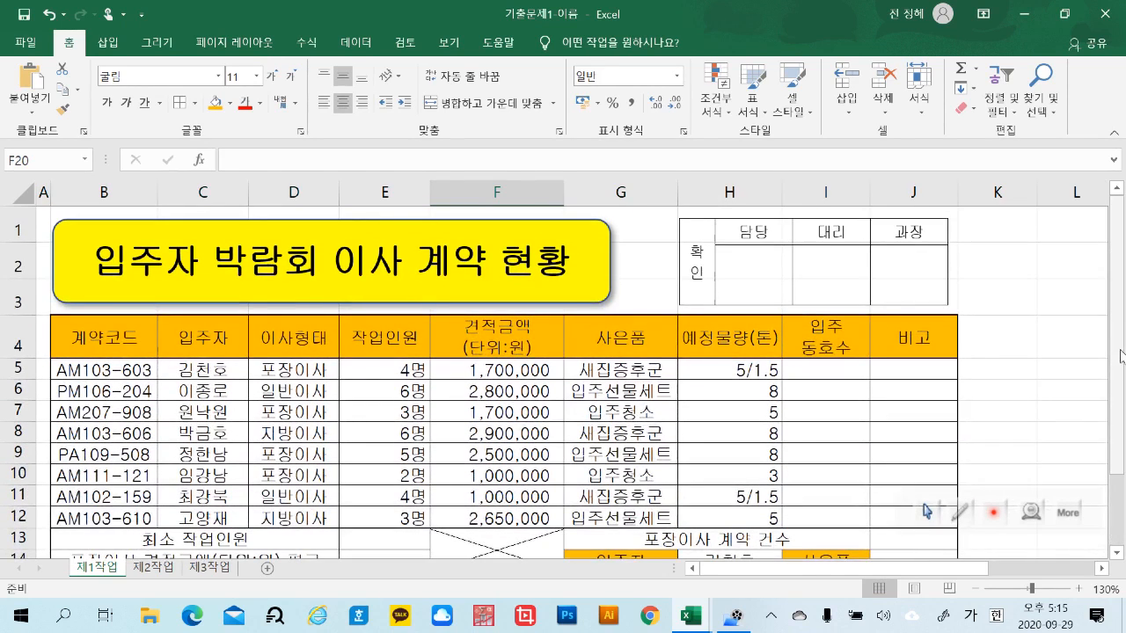
scroll(985, 439, "down", 1)
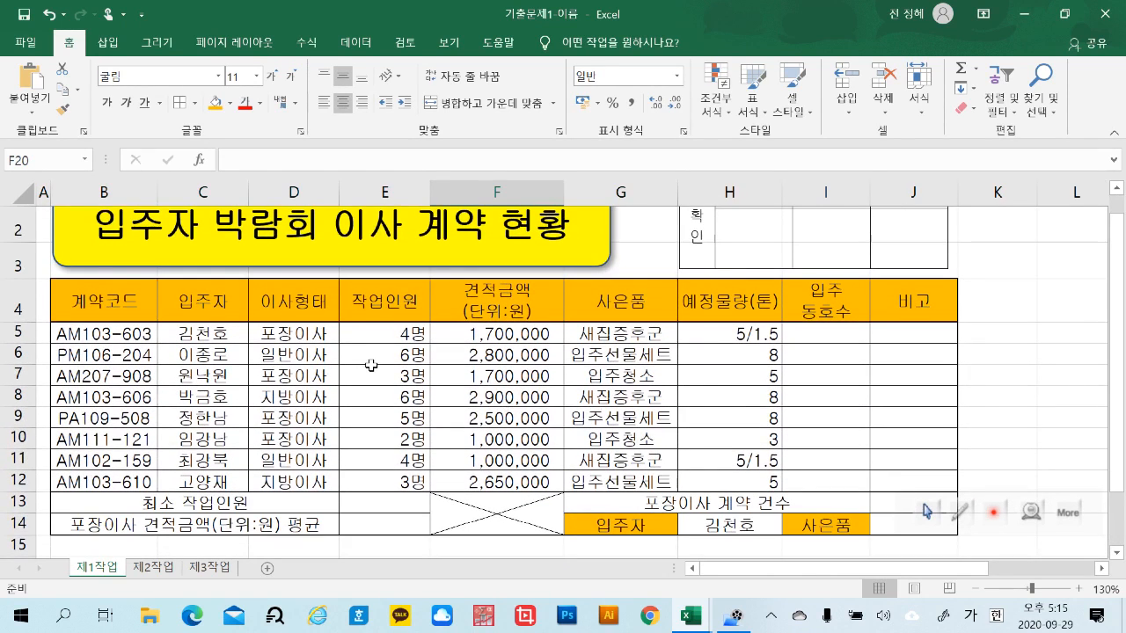
scroll(475, 429, "down", 1, "ctrl")
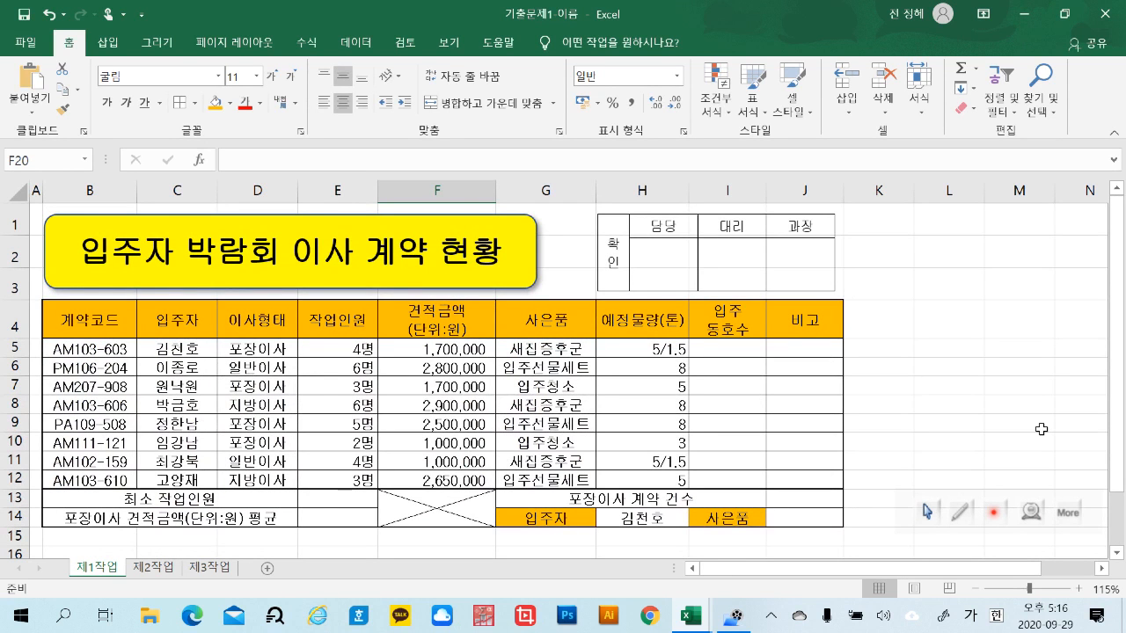
left_click(749, 349)
key("Right")
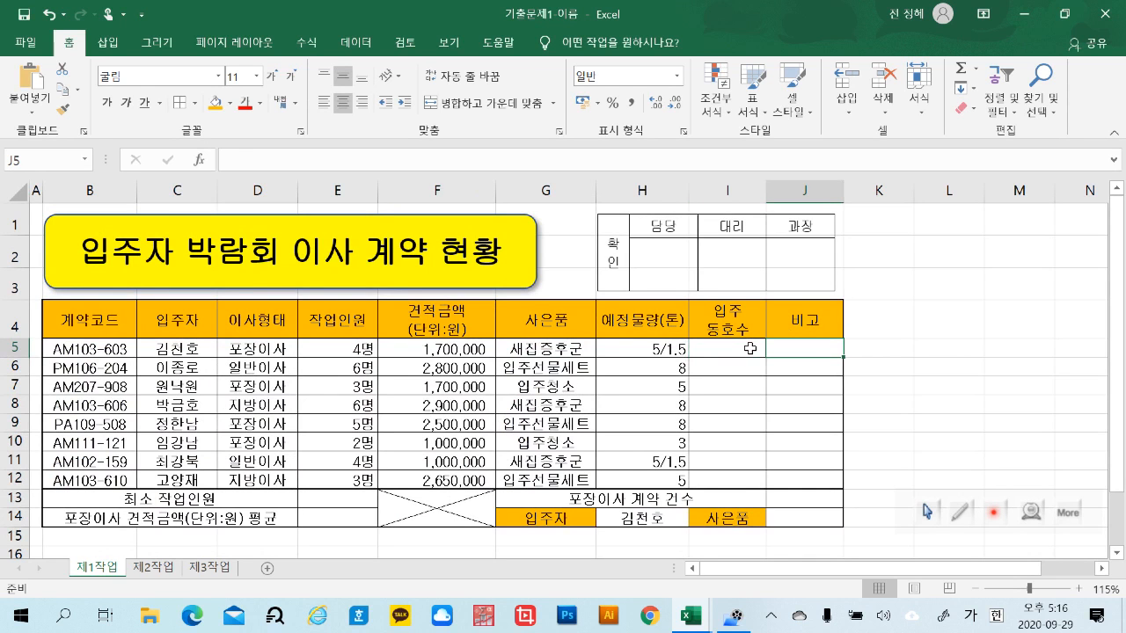
left_click(360, 496)
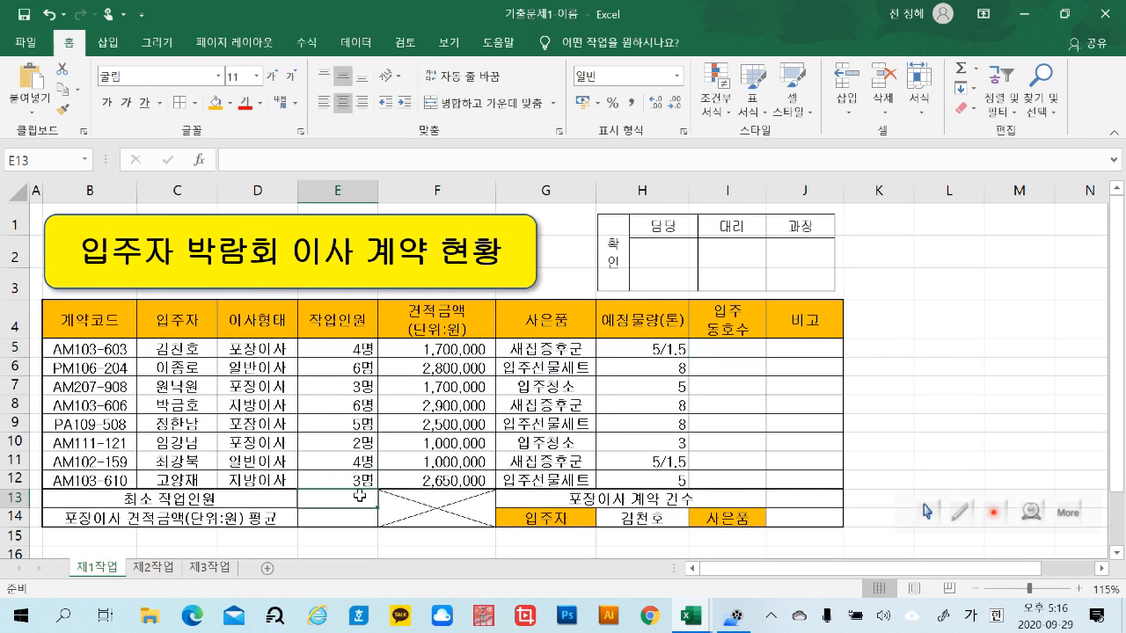
left_click(359, 516)
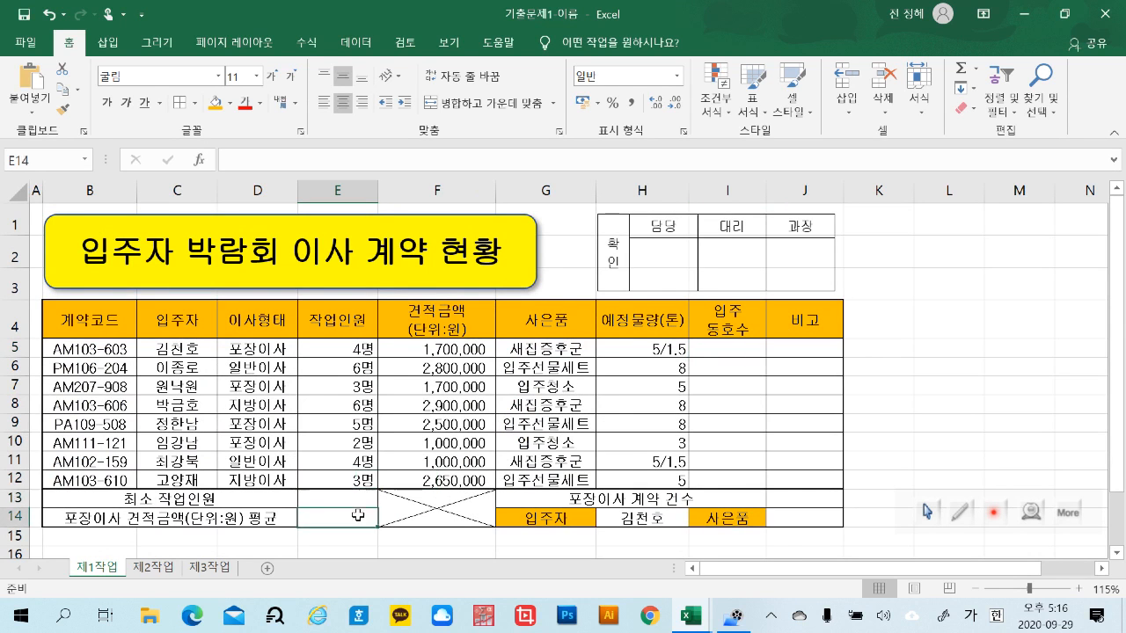
left_click(798, 498)
left_click(800, 518)
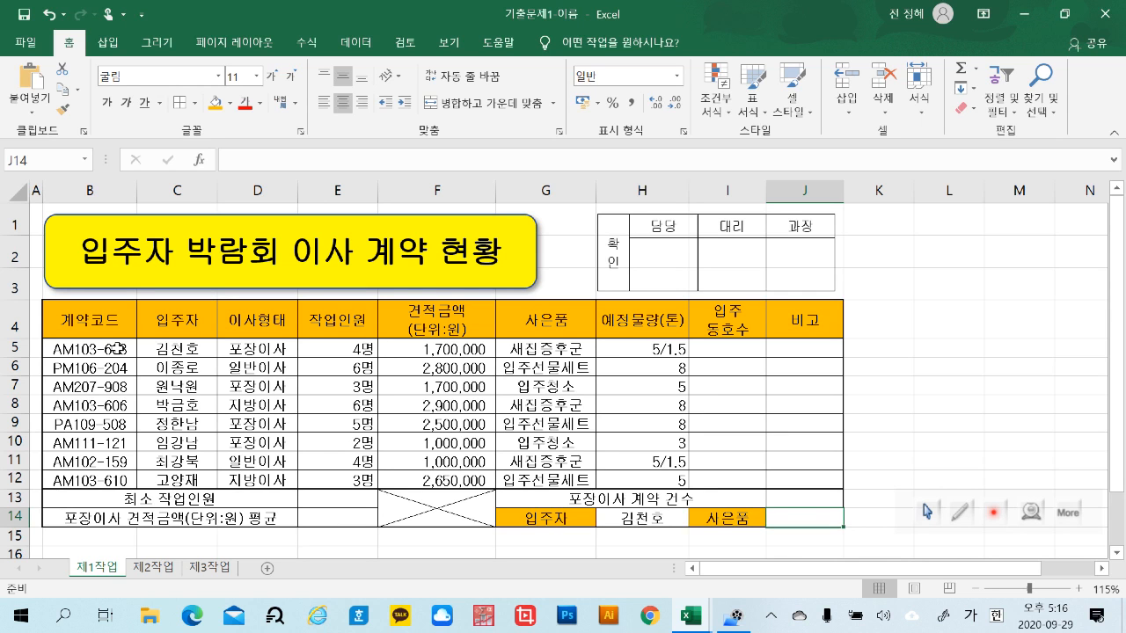
left_click(720, 112)
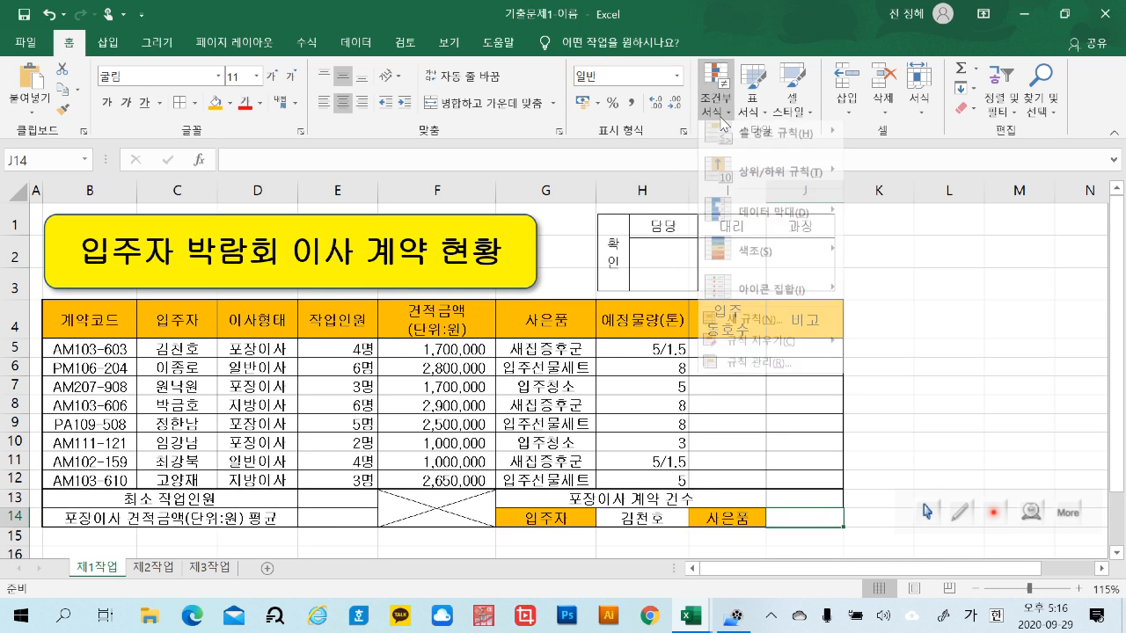
mouse_move(789, 234)
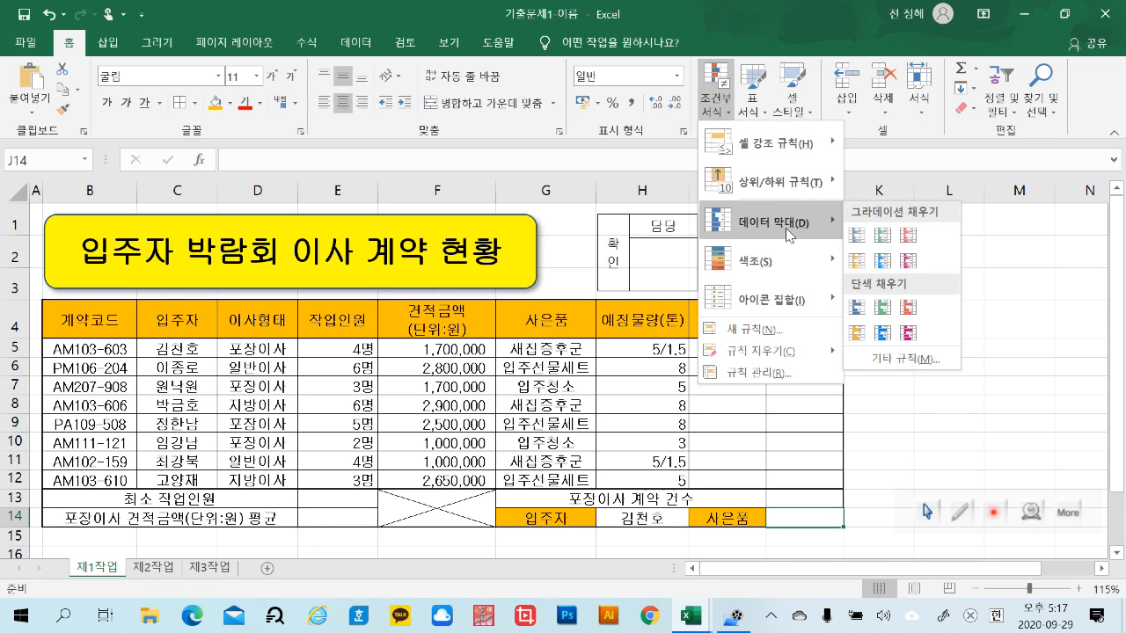
left_click(908, 336)
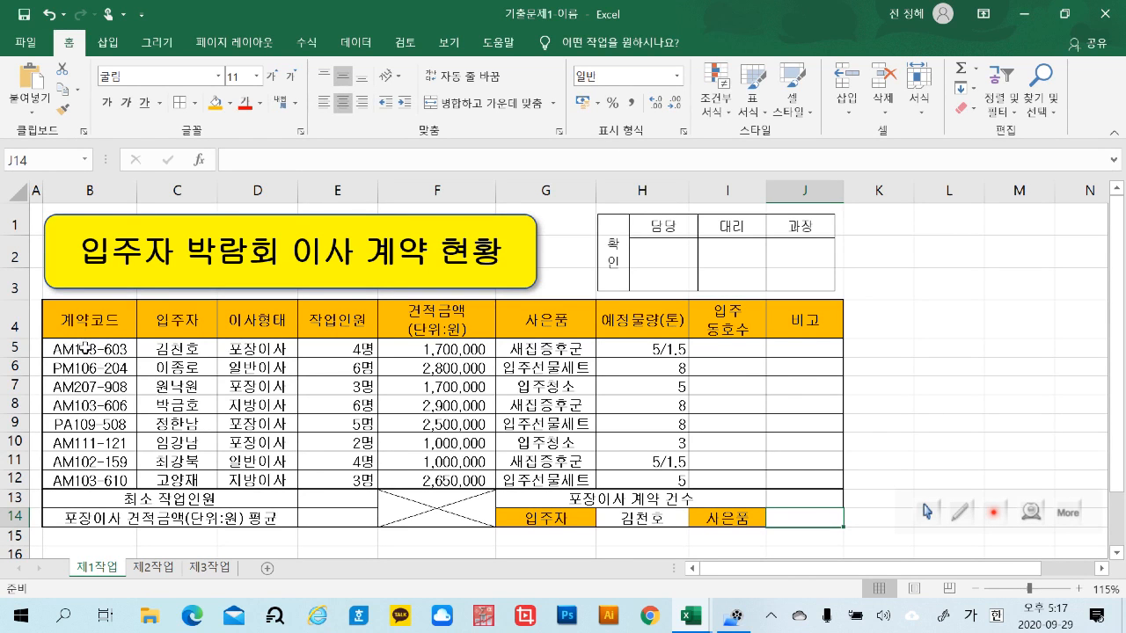
Start a new conditional formatting rule for B5:J12 that uses a formula to determine which cells to format
left_click_drag(85, 346, 810, 481)
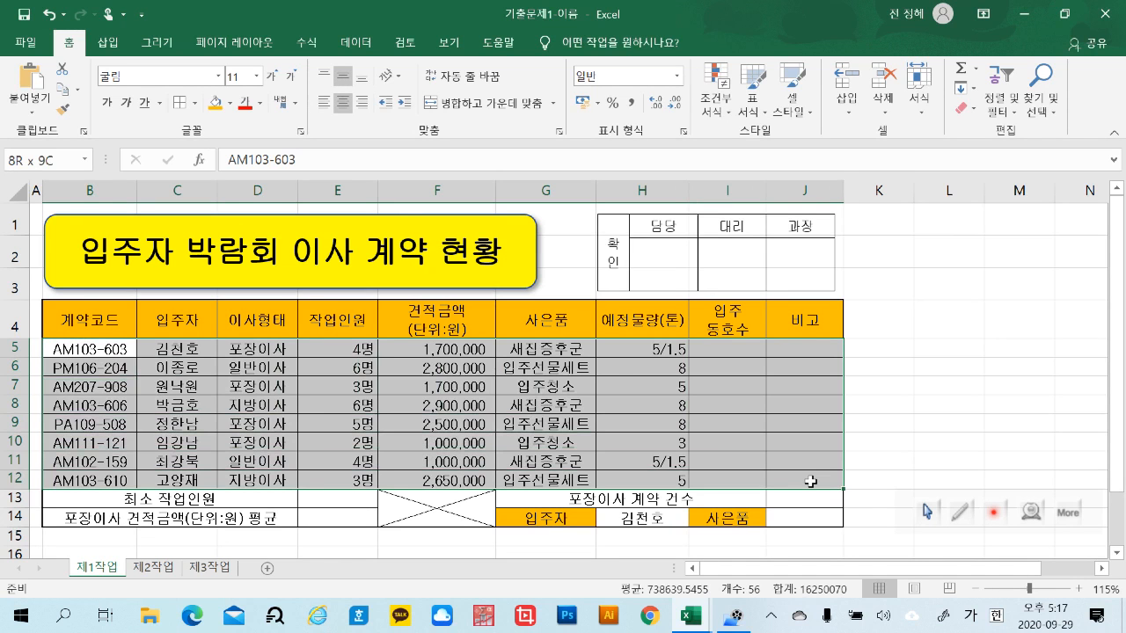
left_click_drag(809, 481, 810, 481)
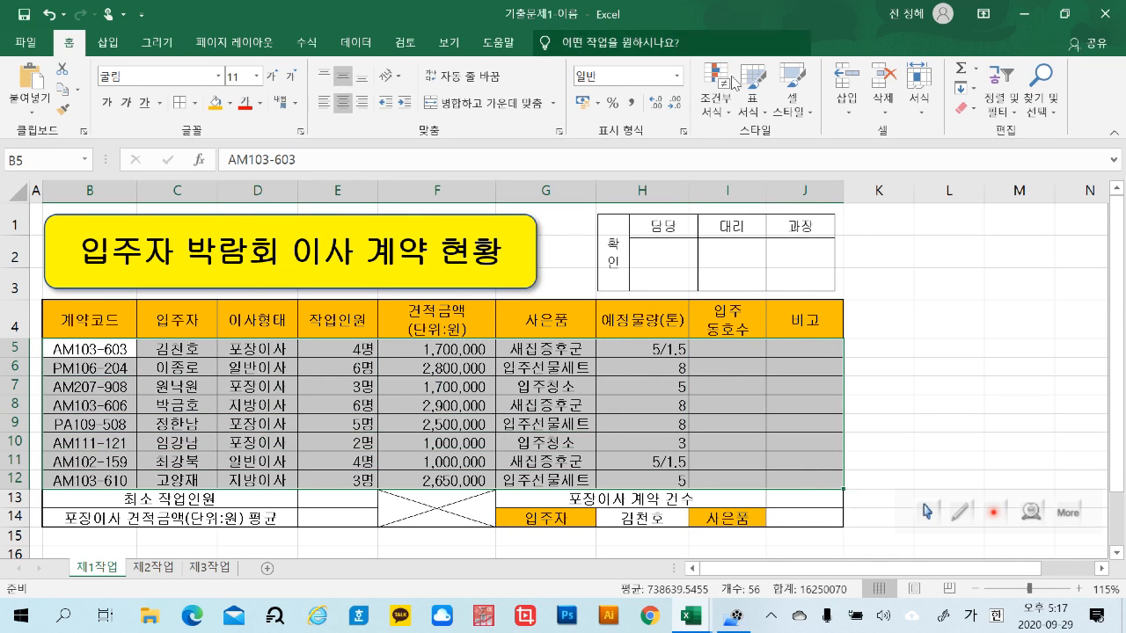
left_click(725, 118)
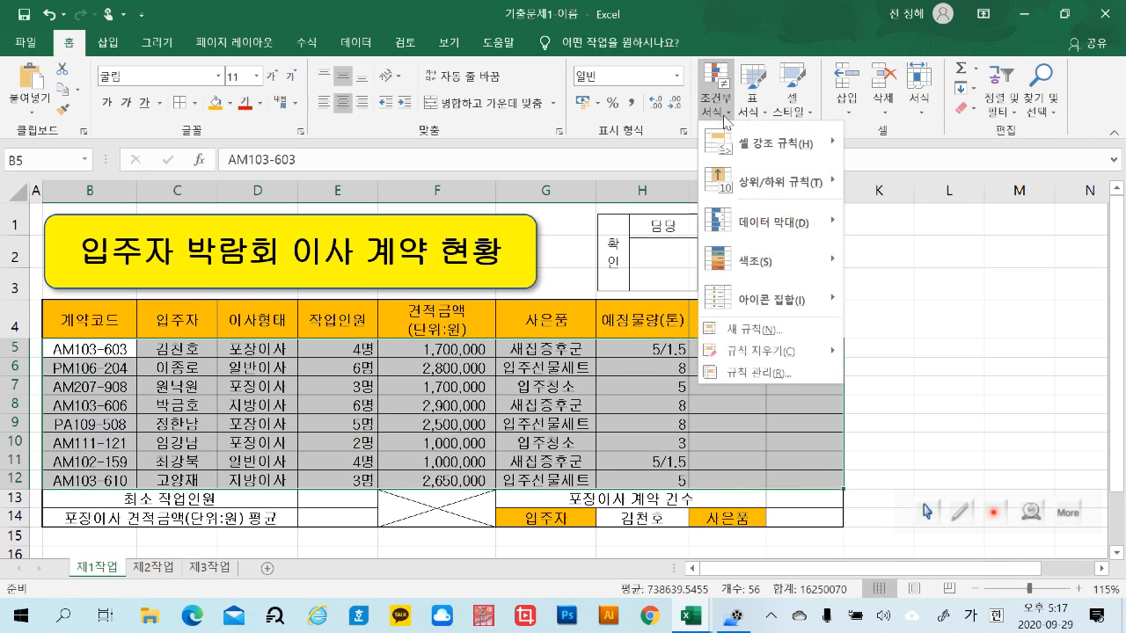
left_click(758, 333)
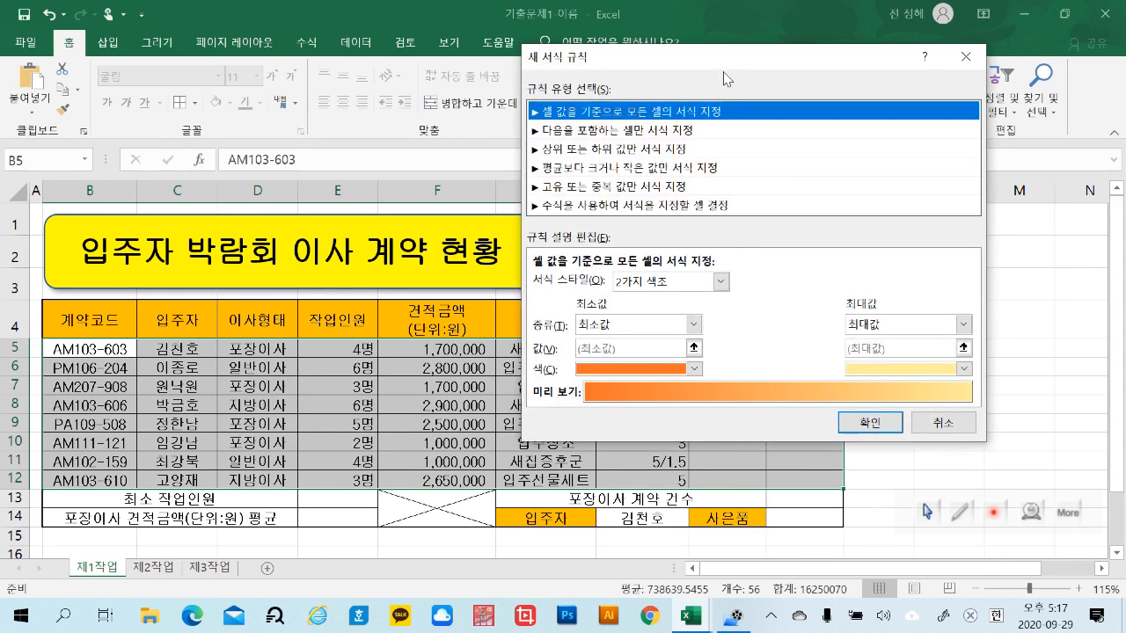
left_click_drag(728, 69, 589, 98)
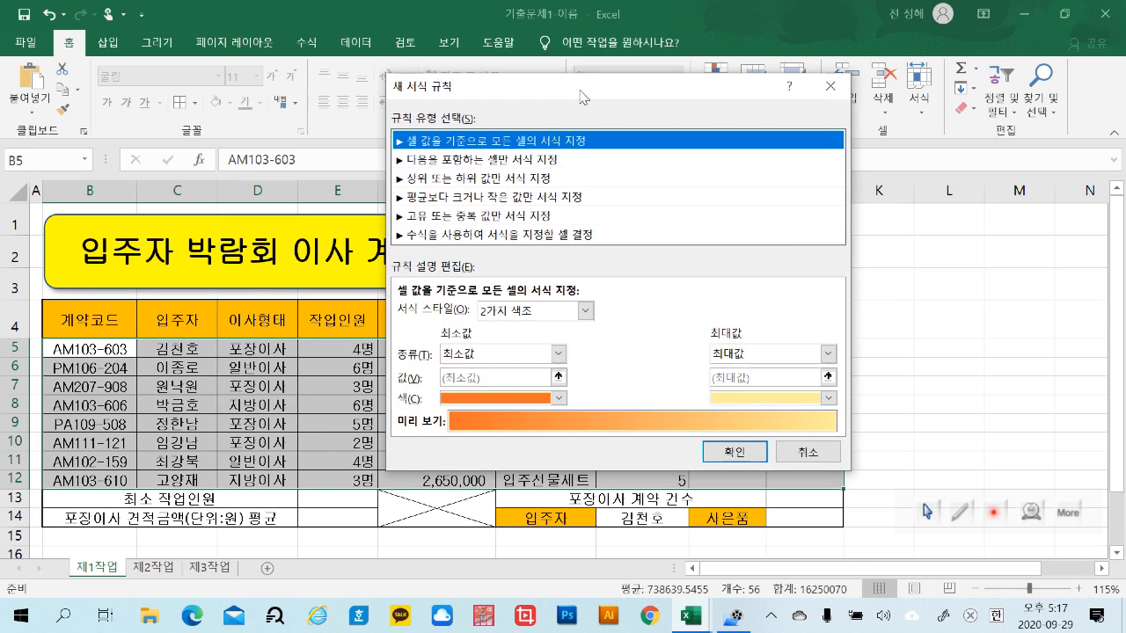
left_click(467, 236)
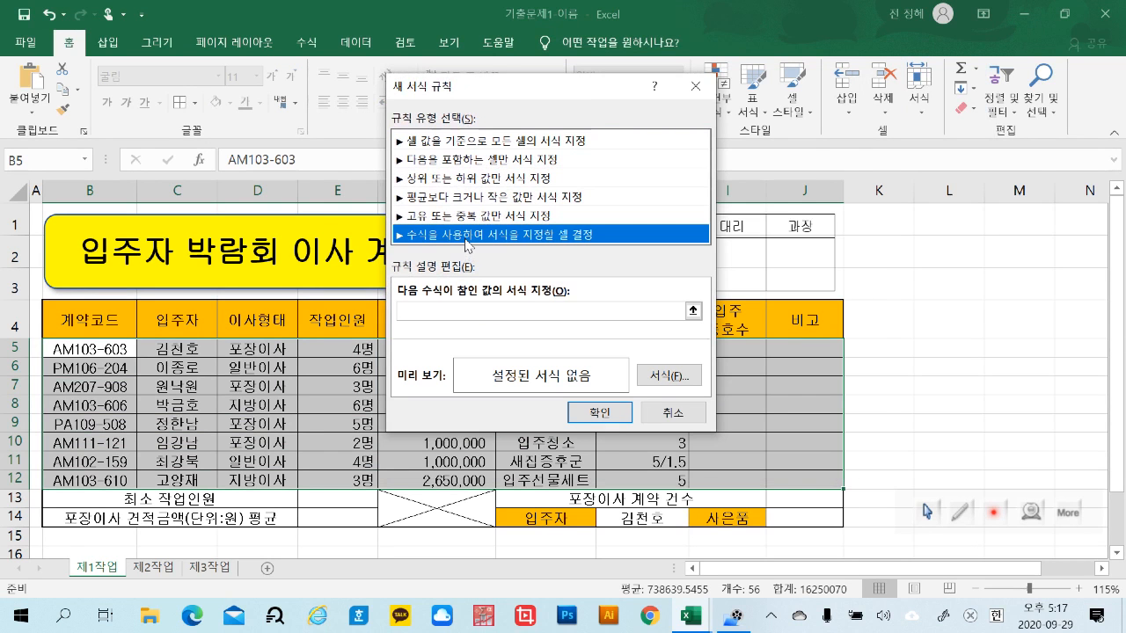
left_click_drag(495, 88, 898, 107)
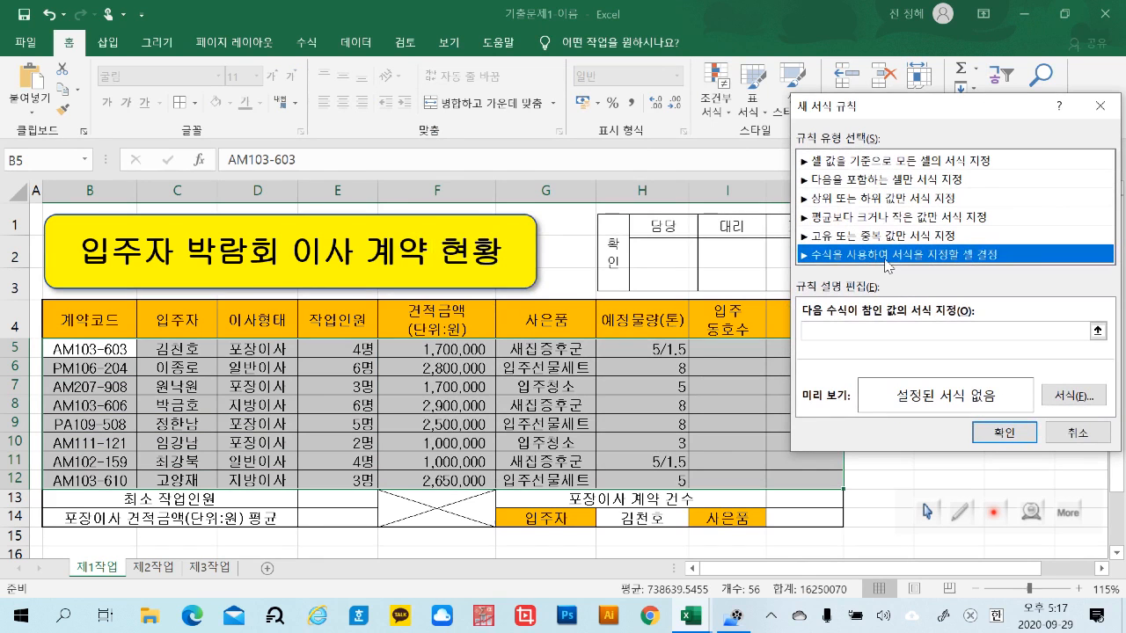
left_click(836, 334)
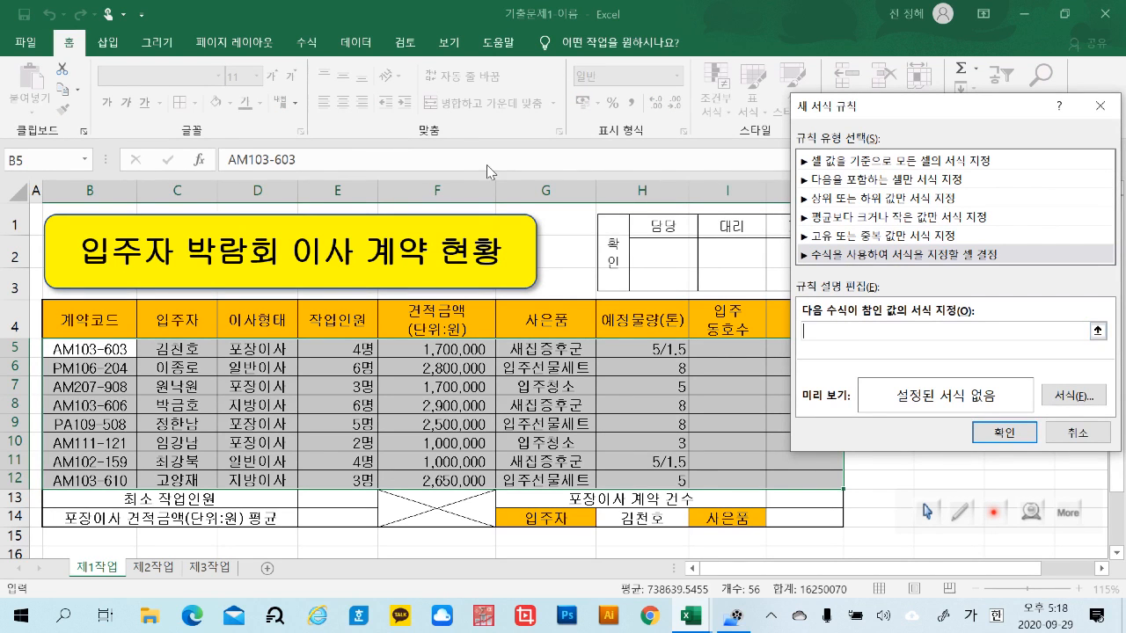
left_click(352, 346)
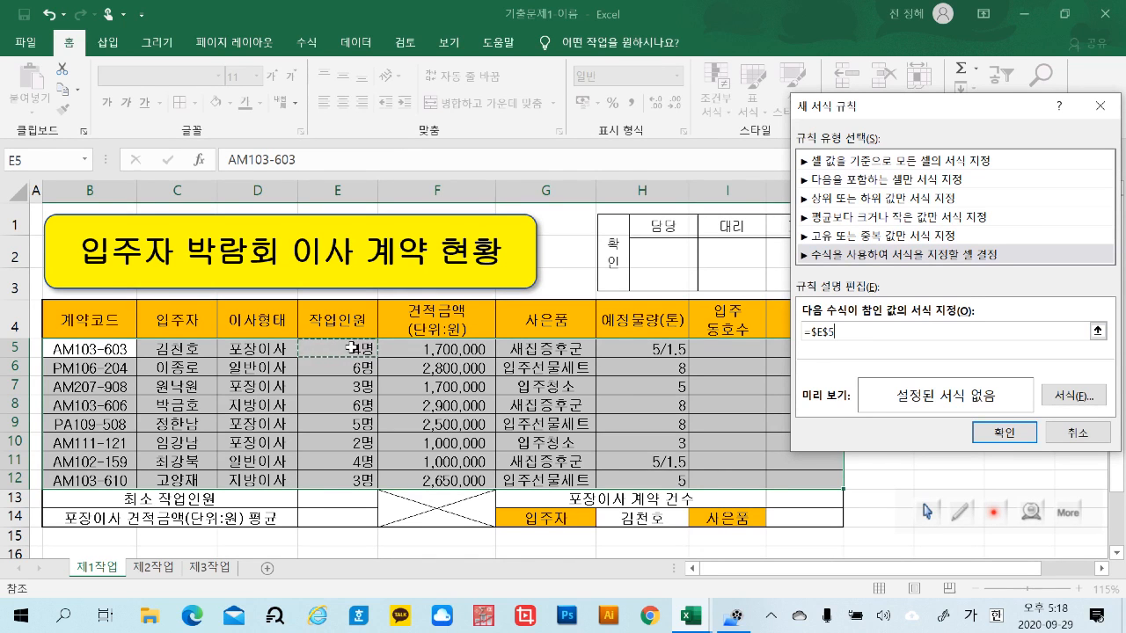
key("ctrl+p")
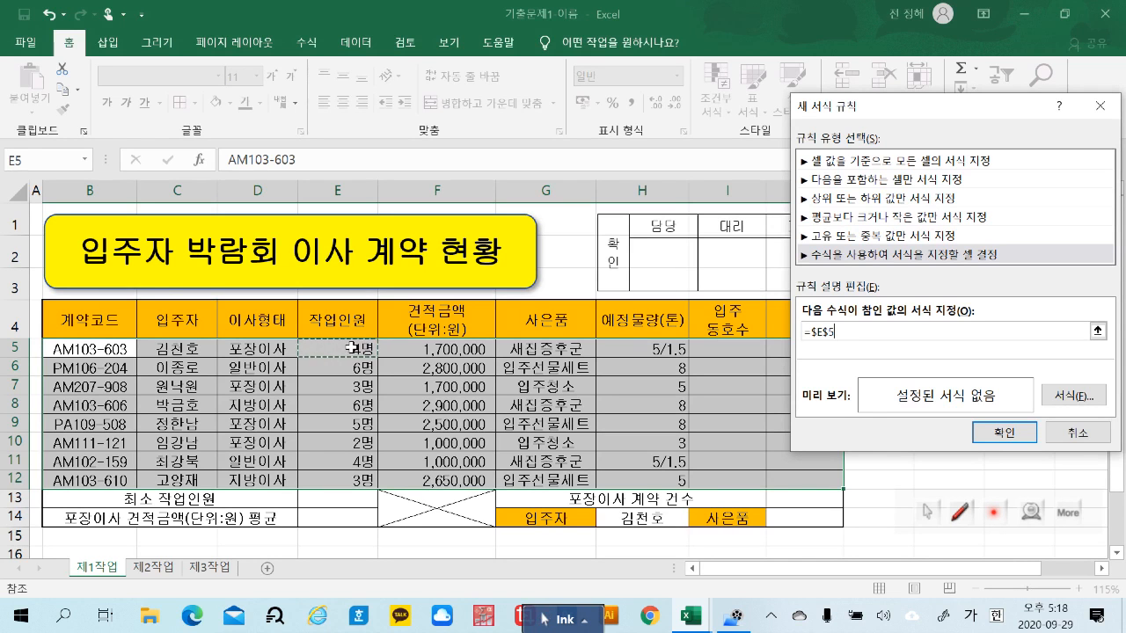
left_click(864, 332)
key("BackSpace")
key("BackSpace")
key("BackSpace")
key("BackSpace")
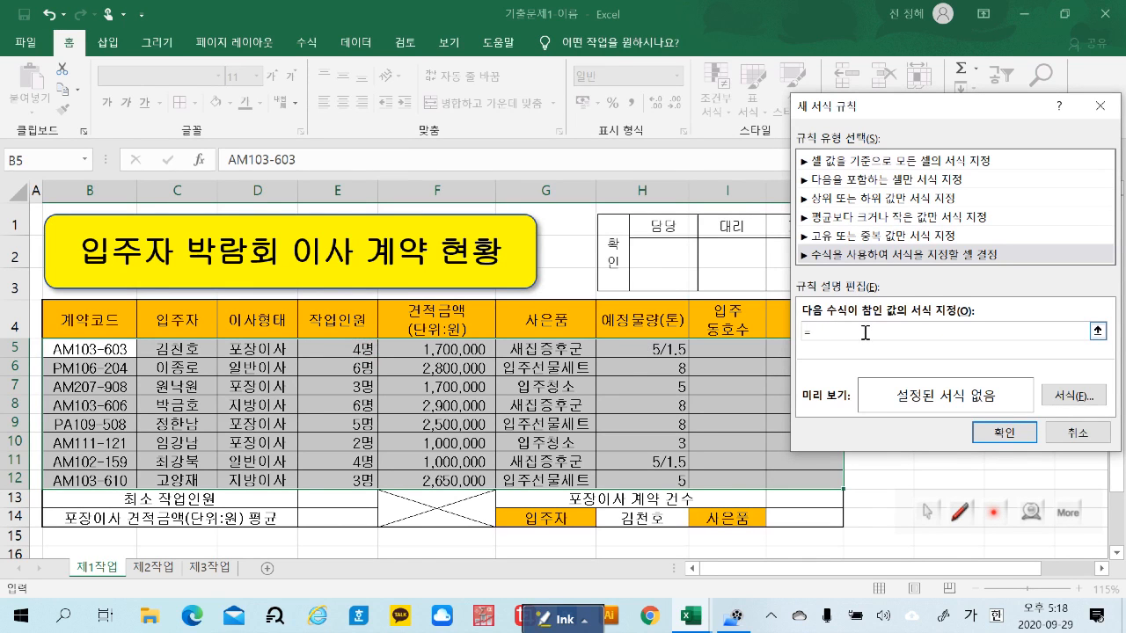
key("BackSpace")
left_click(946, 331)
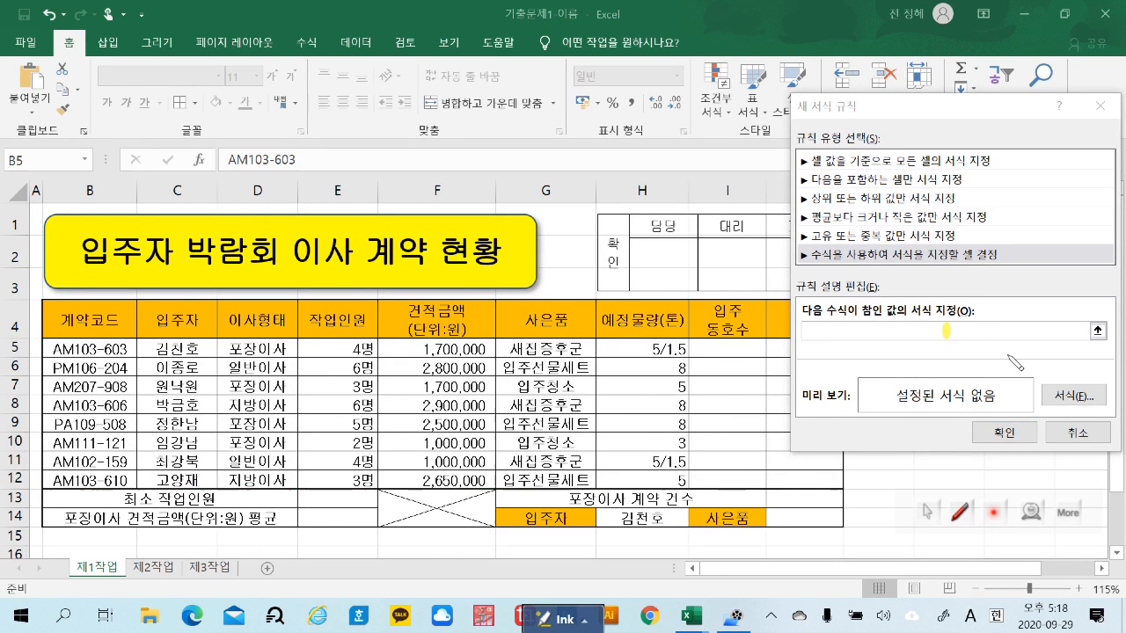
left_click(567, 619)
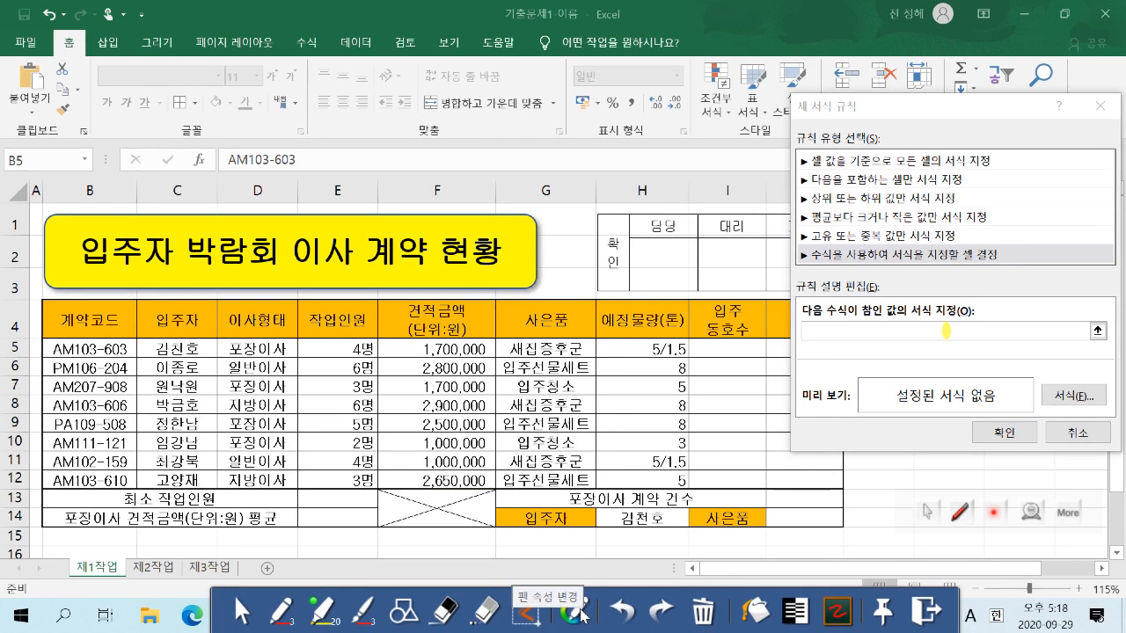
left_click(929, 615)
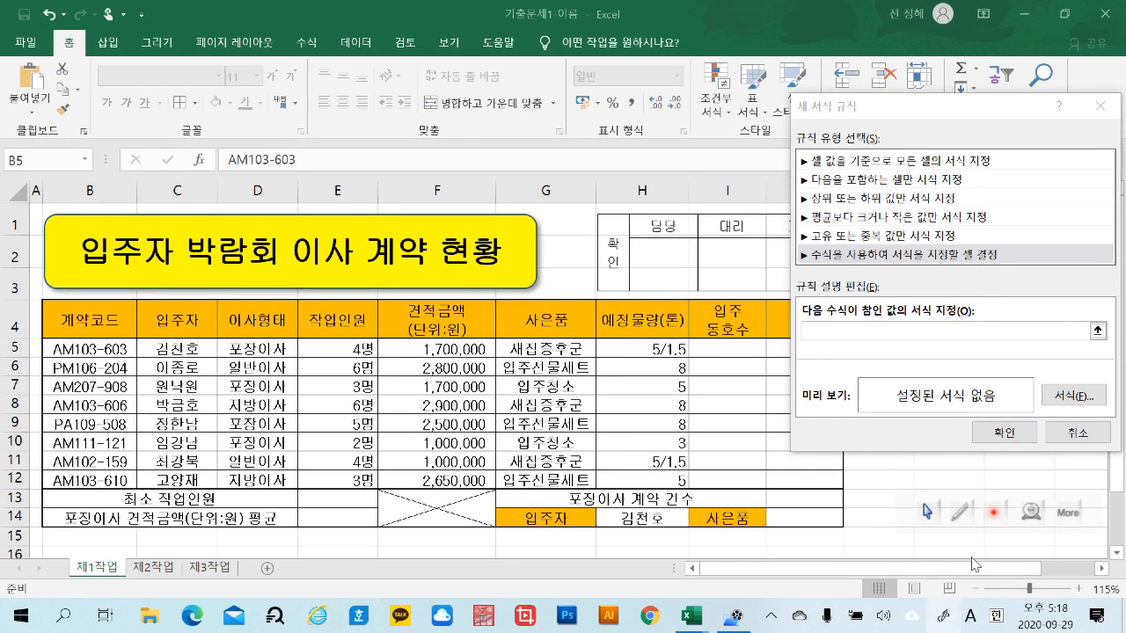
Begin the rule's formula with a reference to cell E5, the first 작업인원 value
left_click(859, 329)
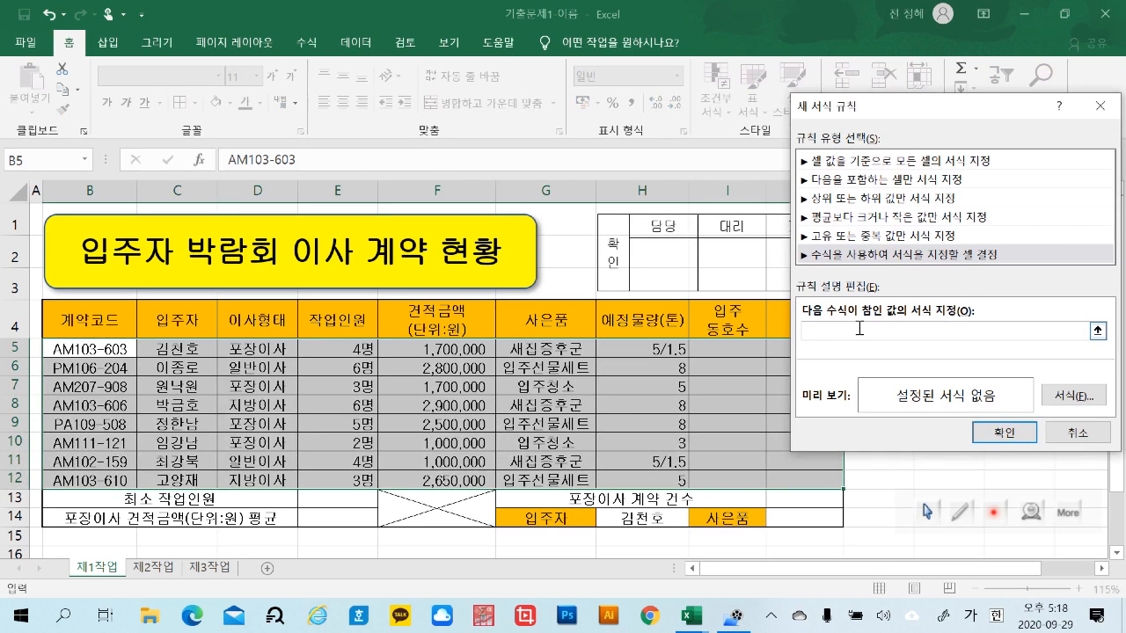
left_click(331, 350)
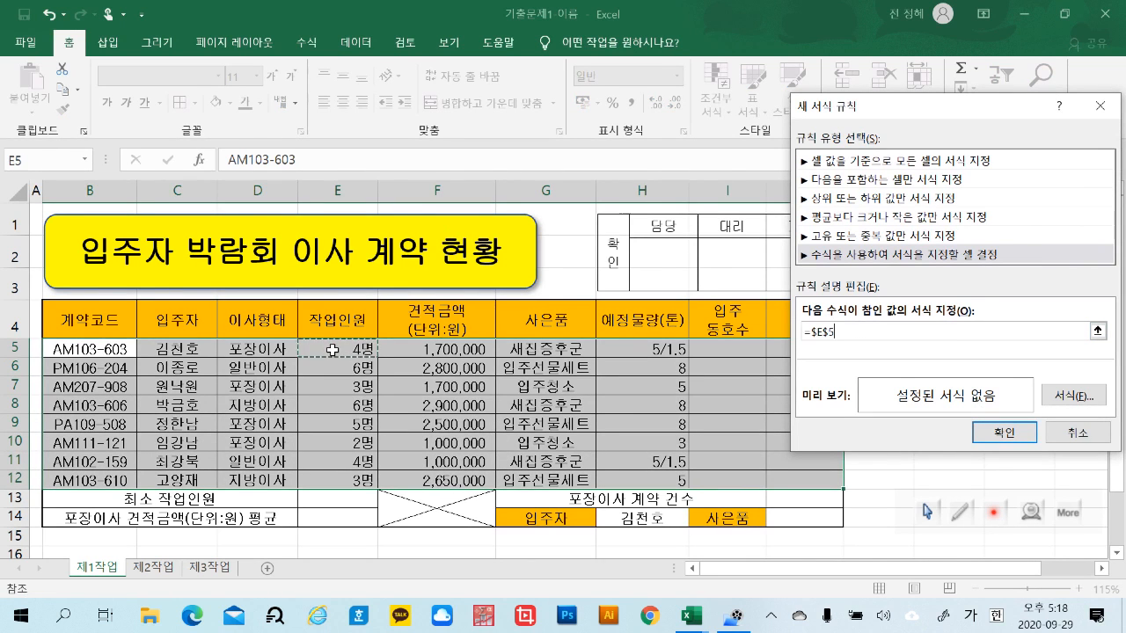
key("ctrl+2")
key("ctrl+3")
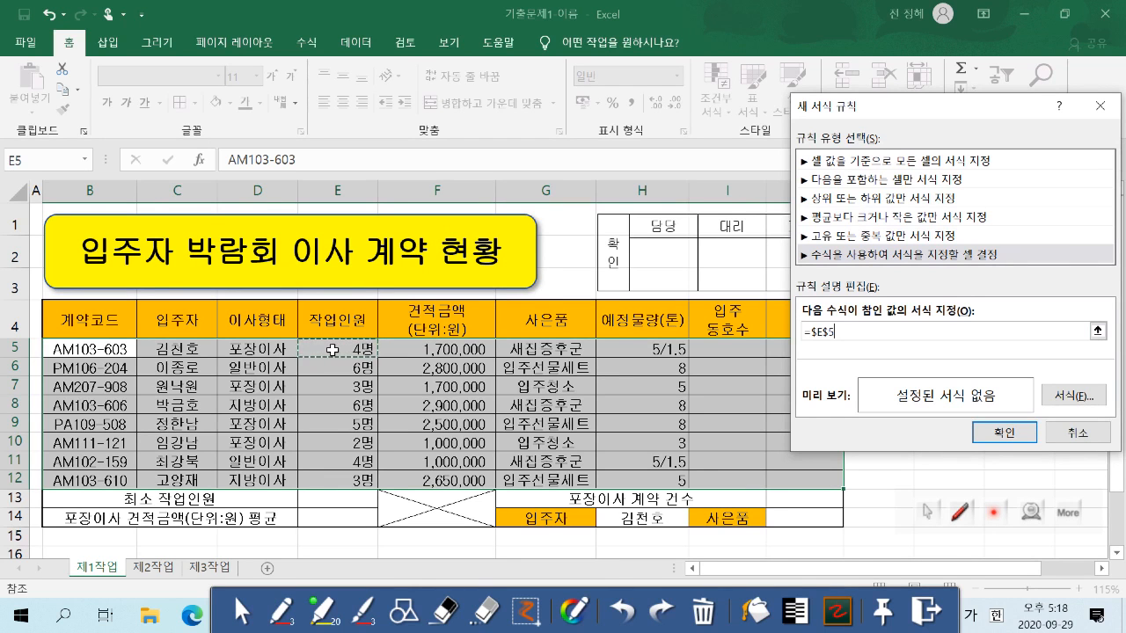
left_click(927, 610)
left_click(868, 330)
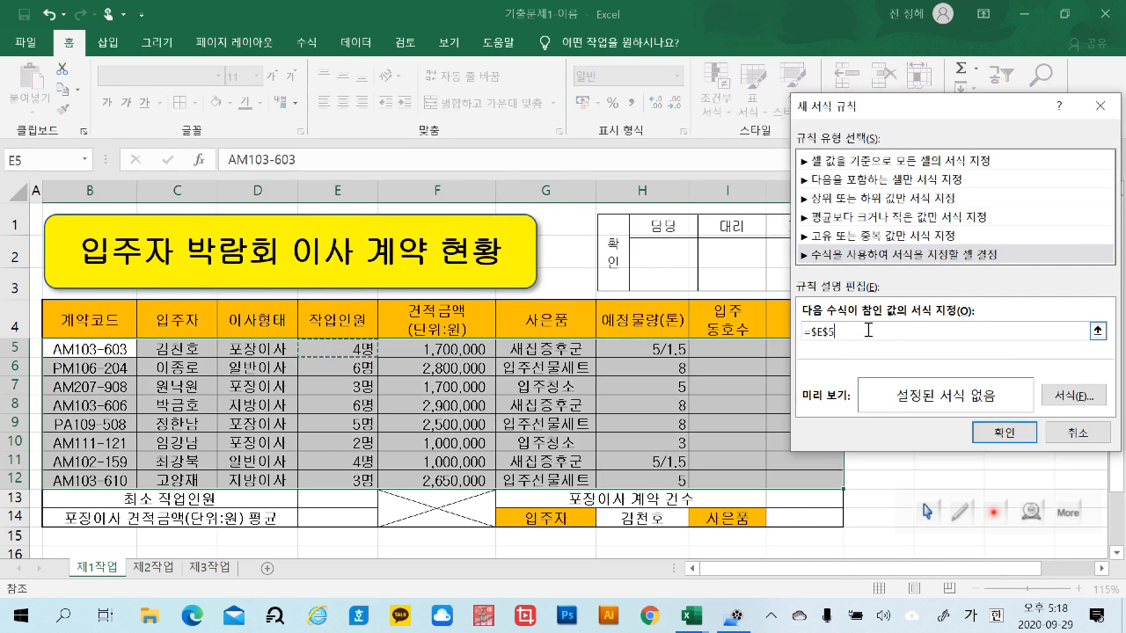
type("+")
key("Left")
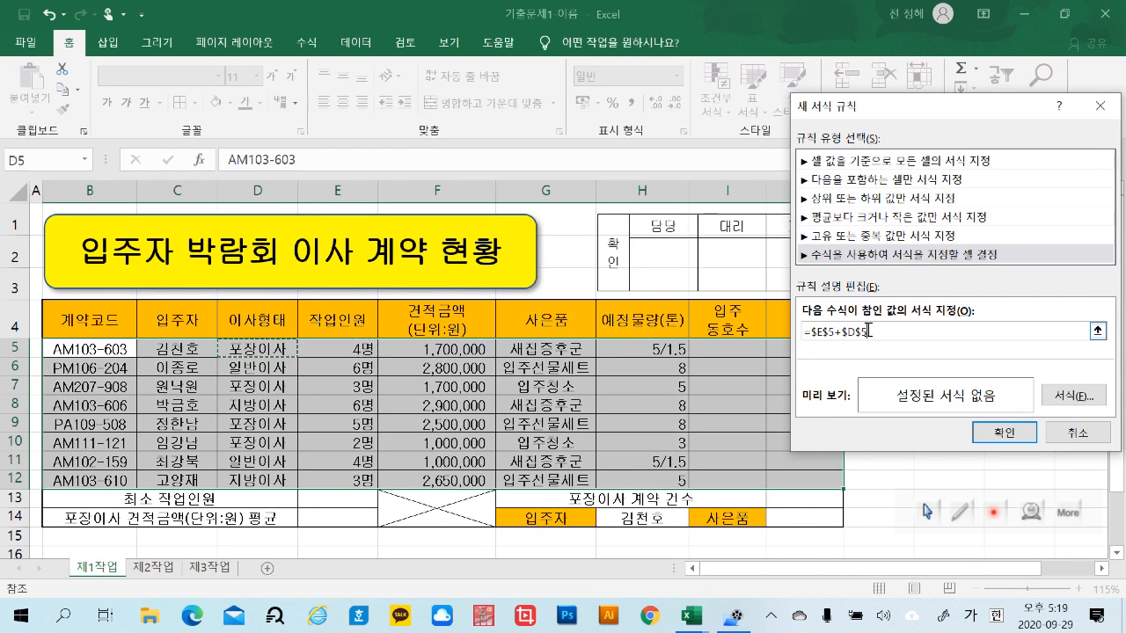
key("BackSpace")
key("BackSpace")
key("BackSpace")
key("BackSpace")
key("BackSpace")
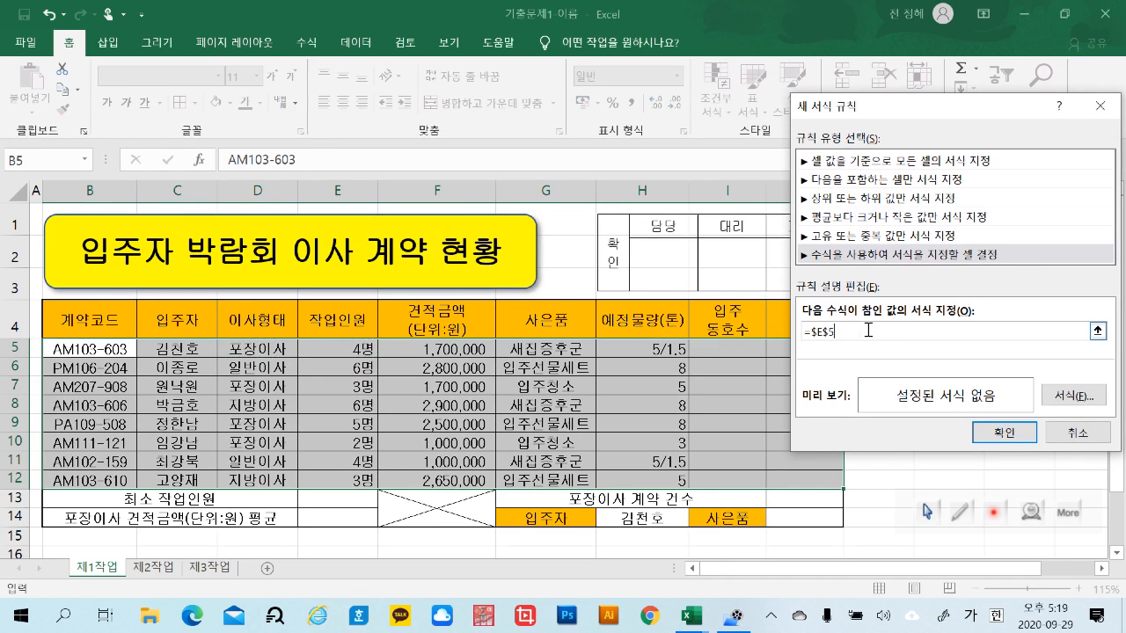
Make the row of the E5 reference relative and complete the rule's formula as =$E5>=6
left_click(829, 330)
key("BackSpace")
type(">=6")
Set the rule's font format to standard blue and bold (굵게), and apply the rule to the table data
left_click(1068, 395)
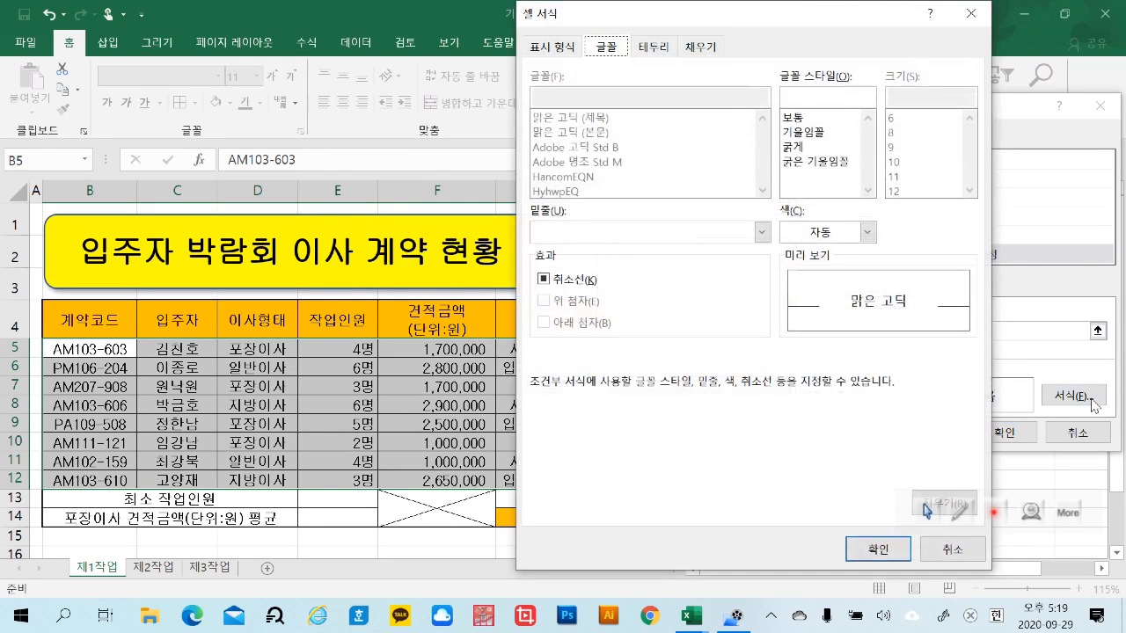
left_click(867, 233)
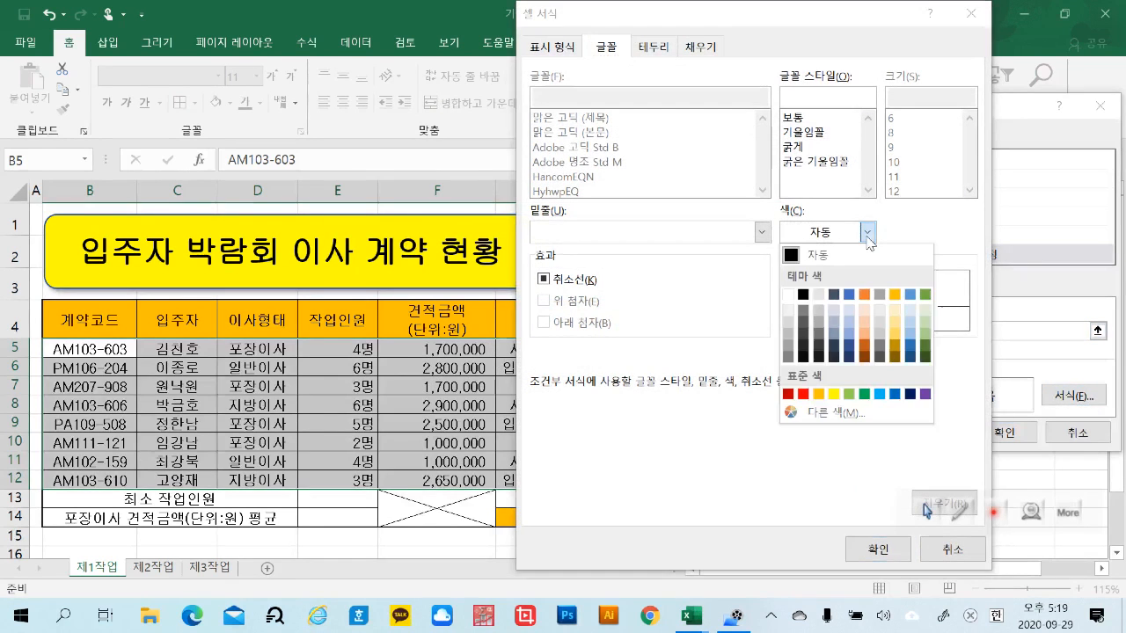
left_click(893, 394)
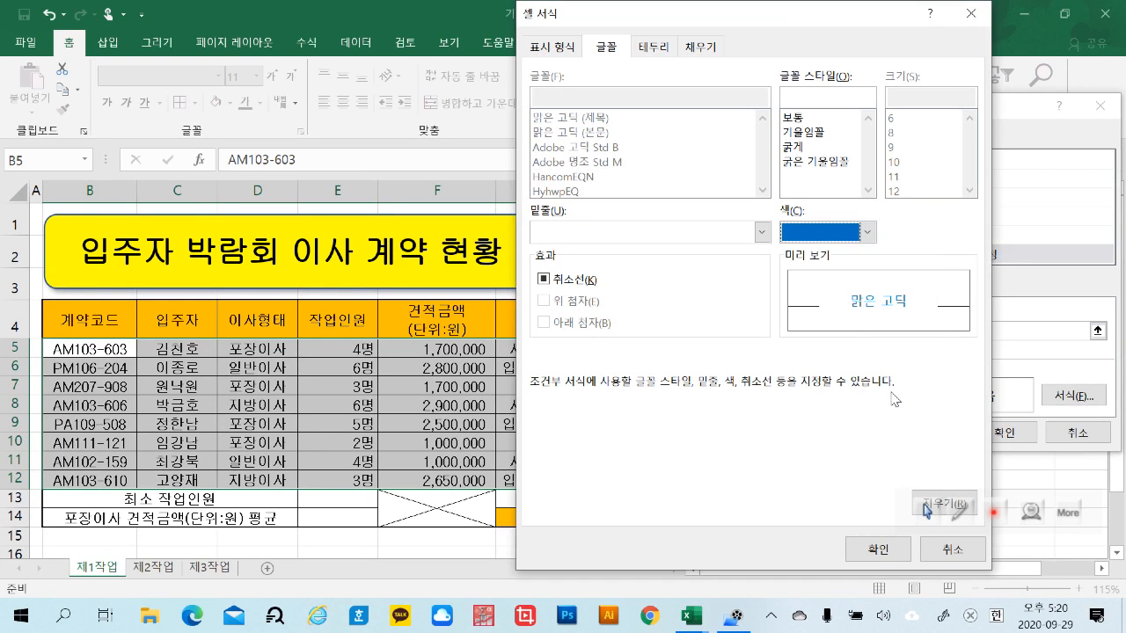
left_click(832, 148)
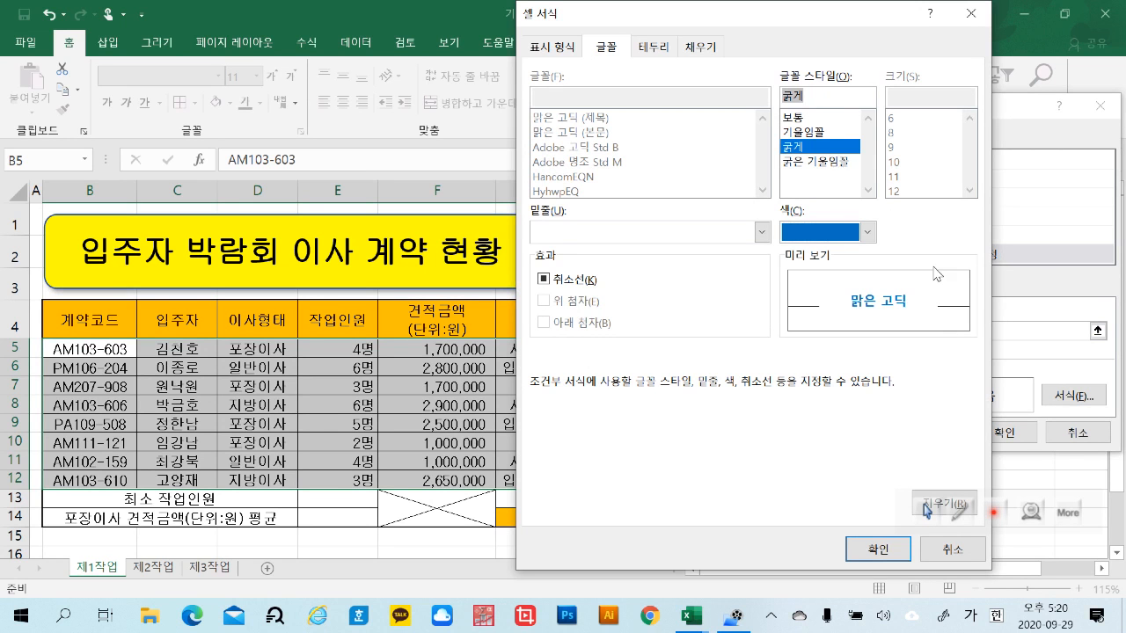
left_click(906, 550)
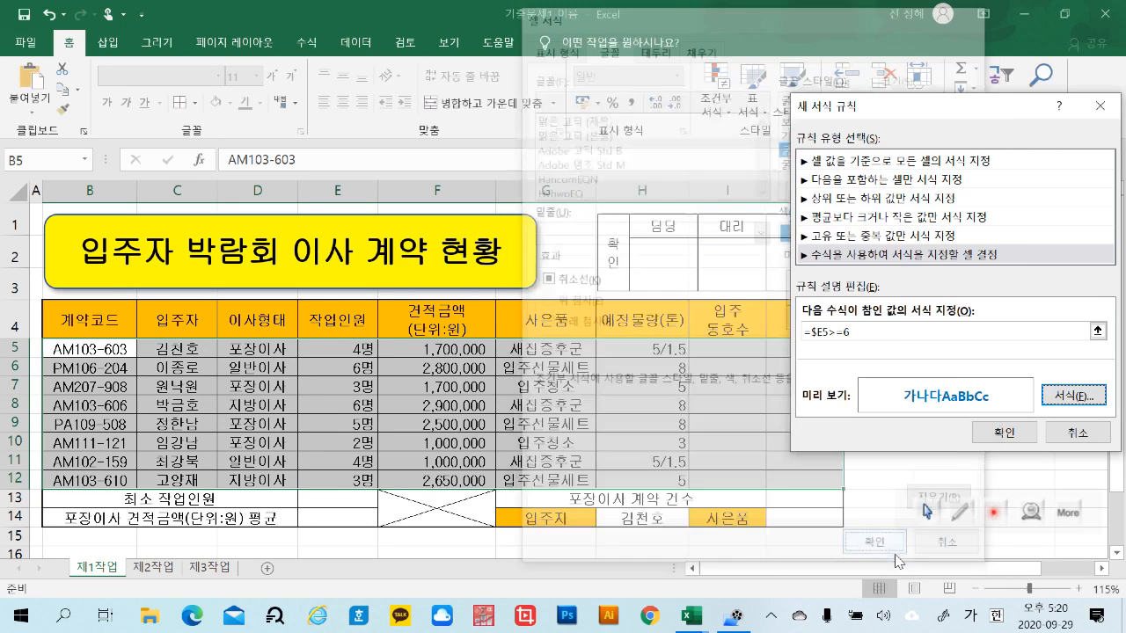
left_click(1004, 433)
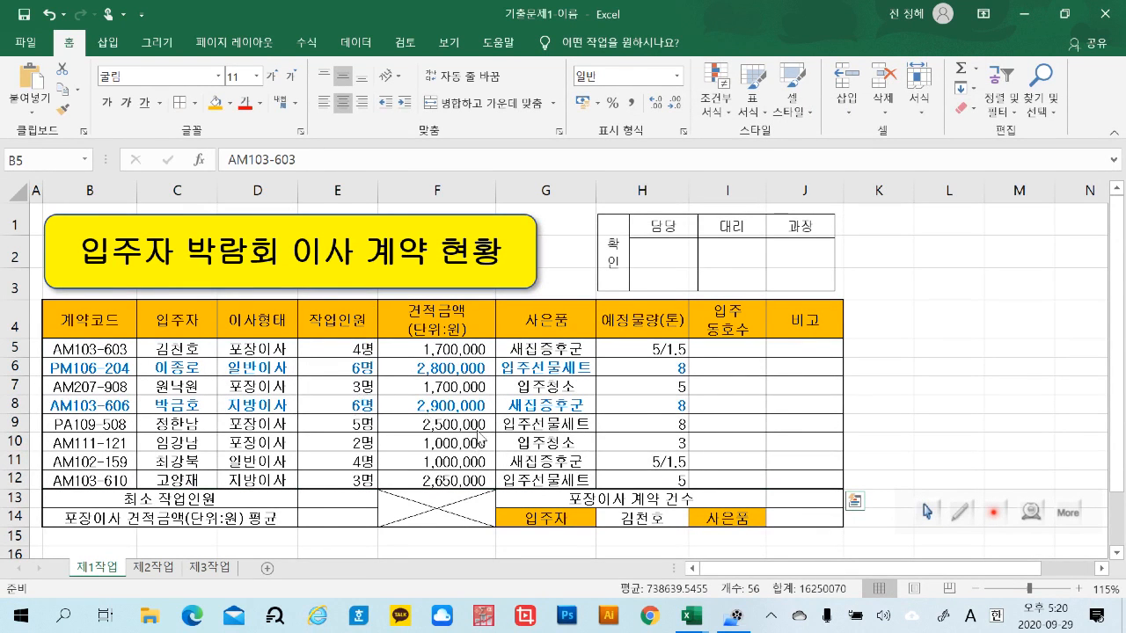
Enter the test text ㅗㅓㅗ in cell I6 to check the rule's formatting, and clear it again
left_click(746, 365)
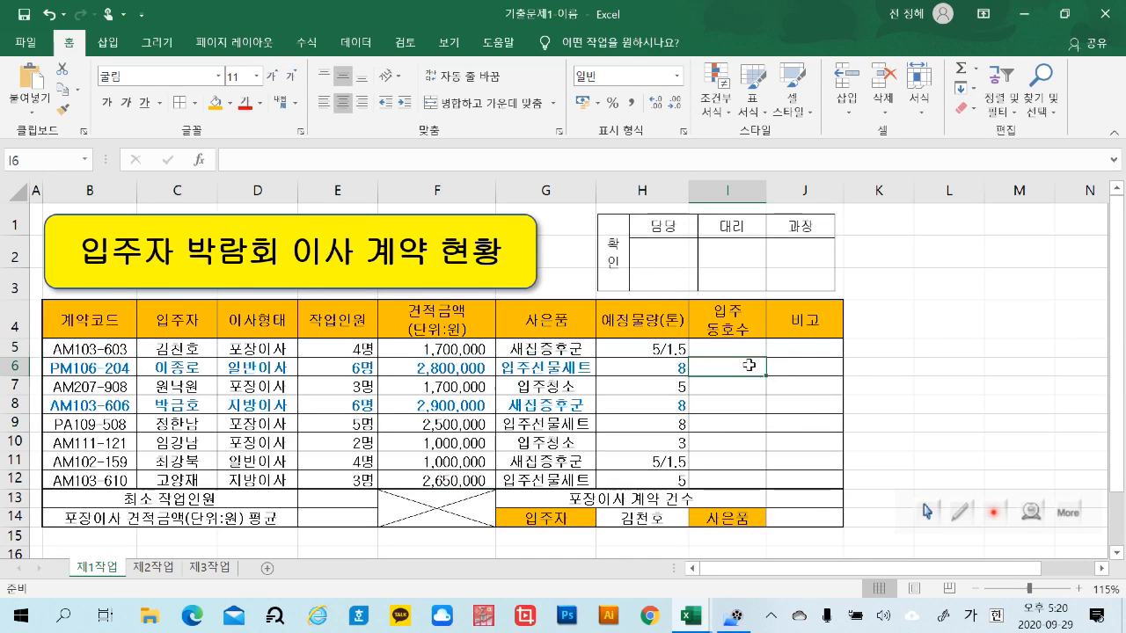
type("ㅗㅣㅗ")
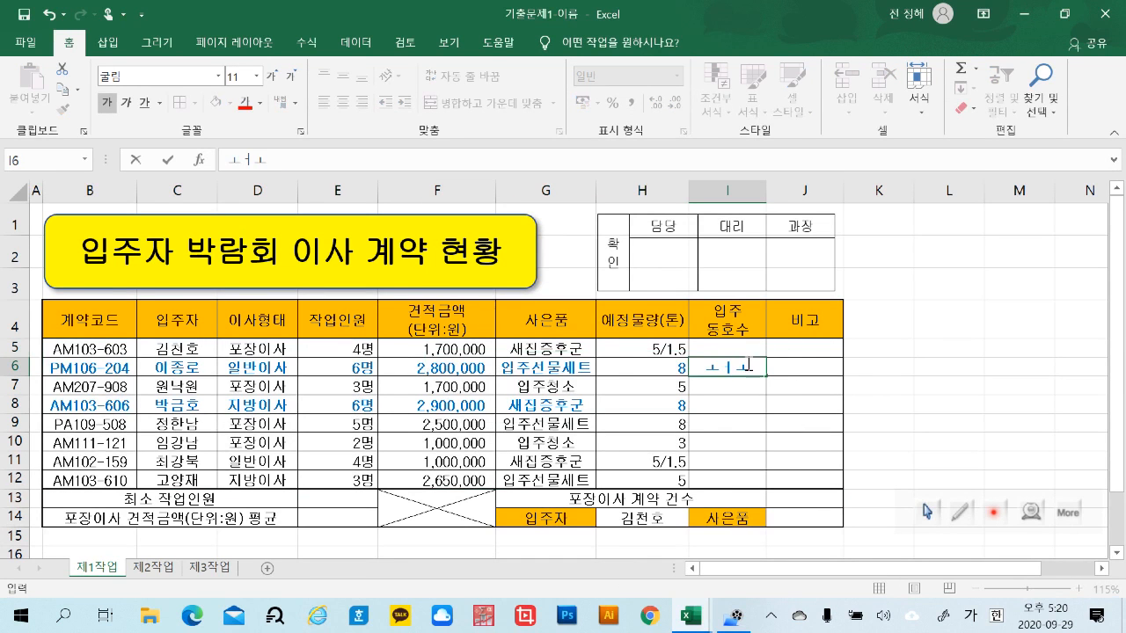
left_click(978, 438)
left_click(729, 371)
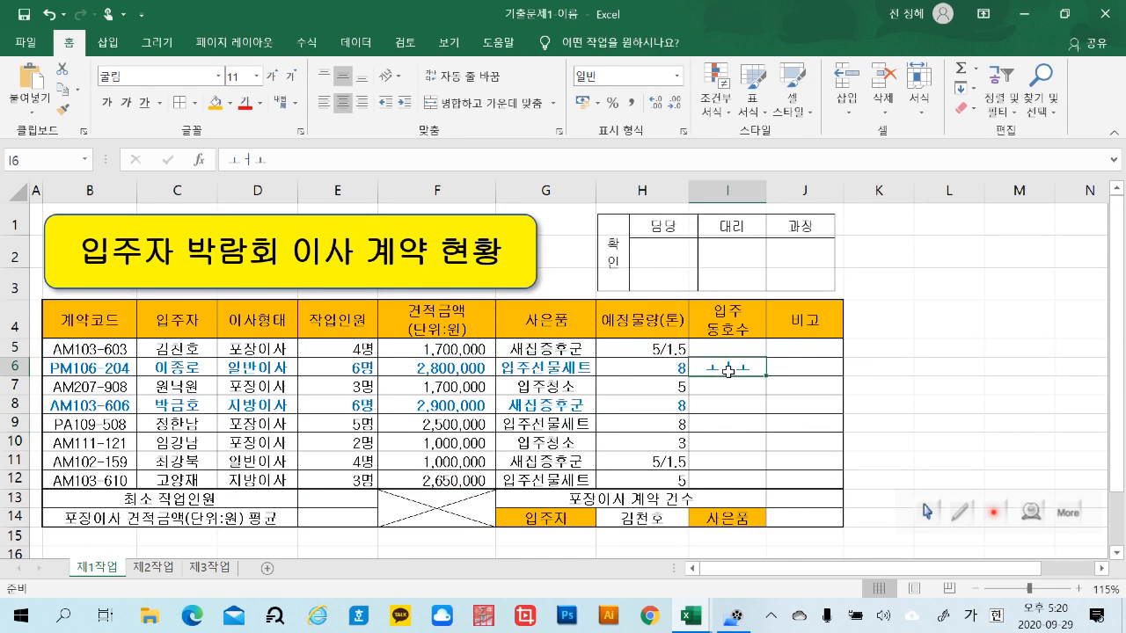
Test the rule by setting the 작업인원 value in E6 to 5 and restoring it to 6
left_click(365, 368)
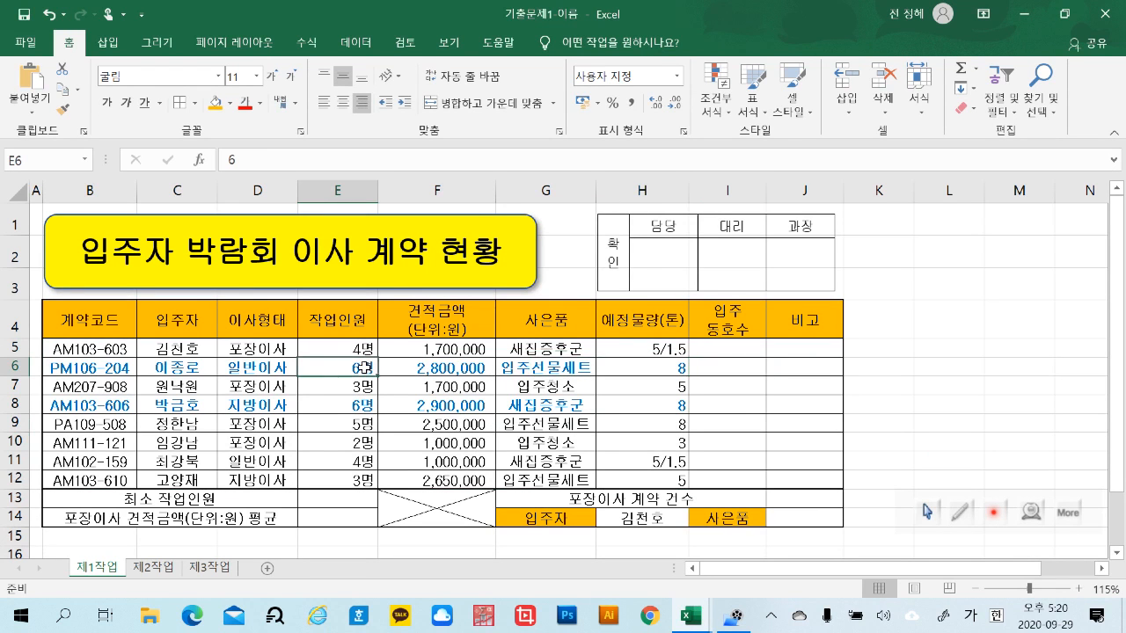
type("5")
key("Return")
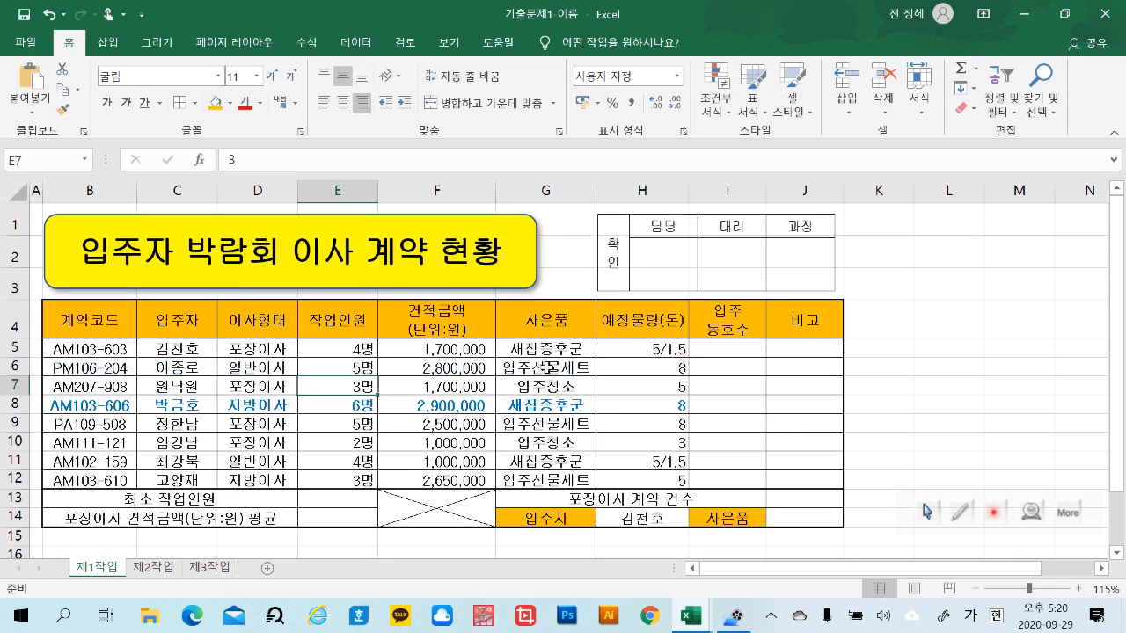
left_click(365, 369)
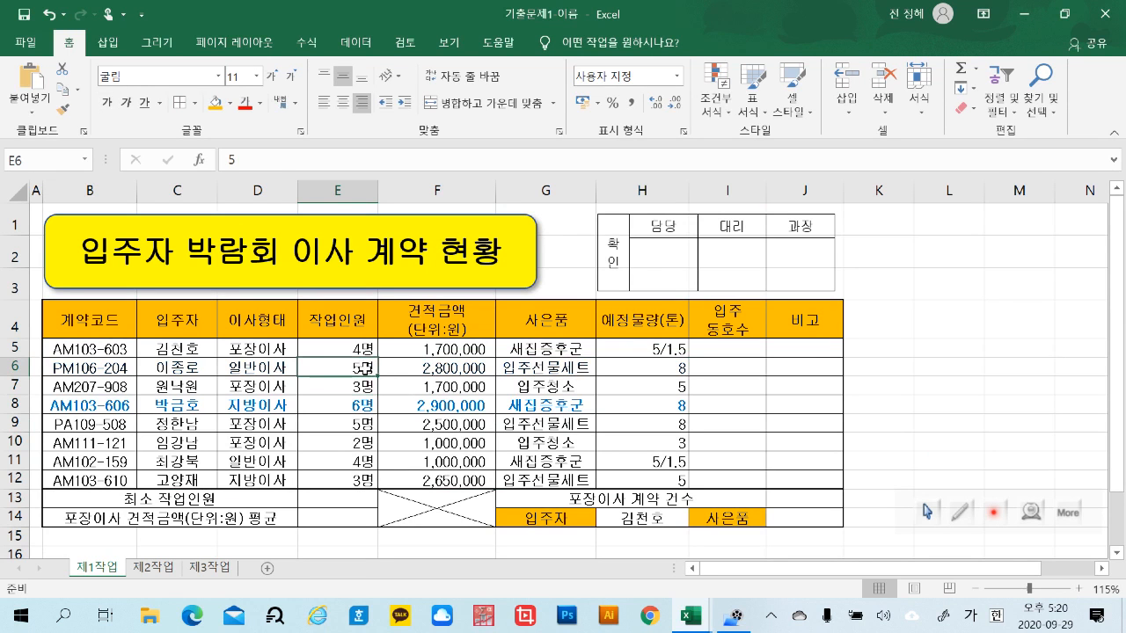
type("6")
key("Return")
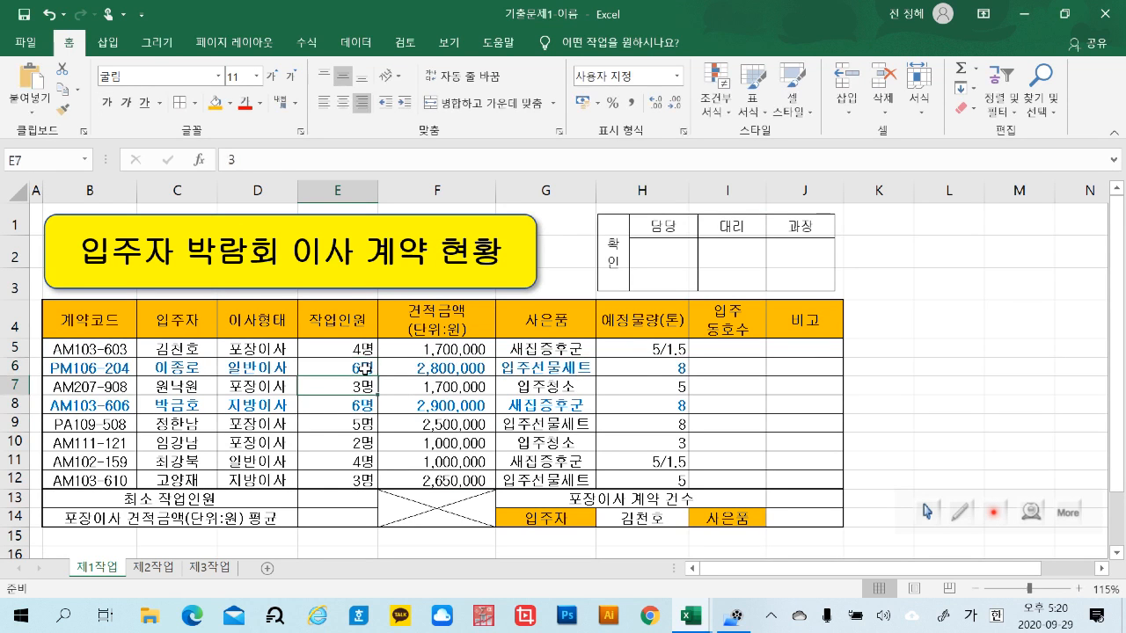